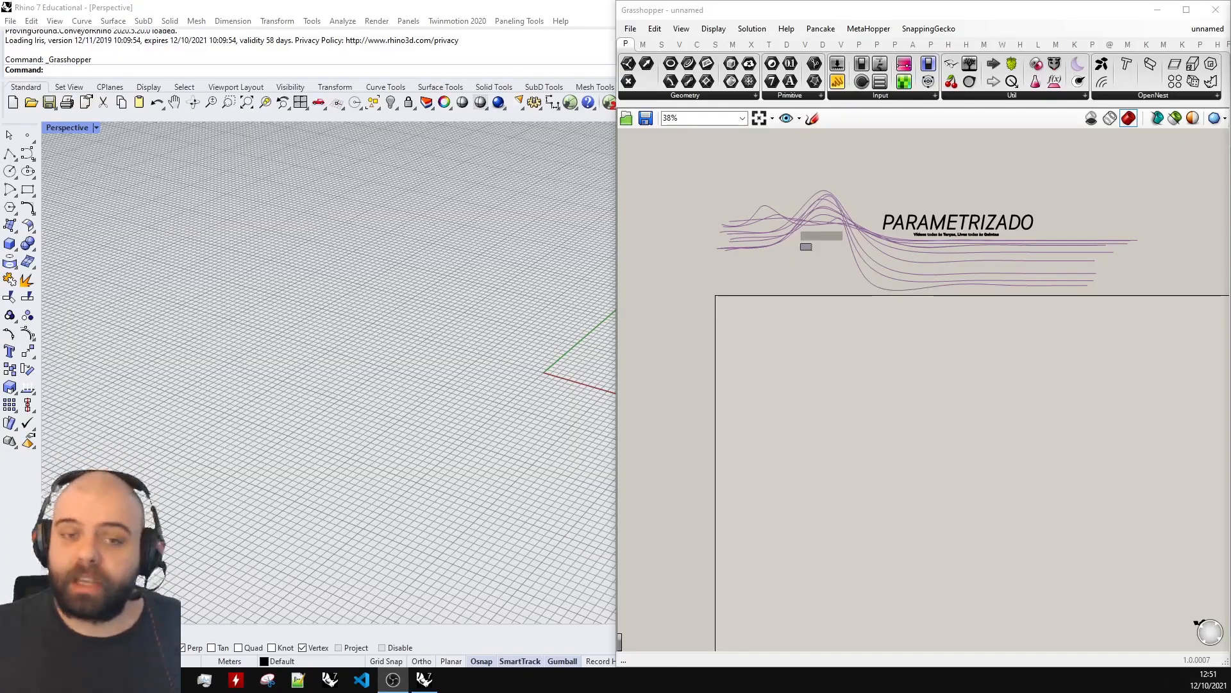
Step: Sketch a closed rounded outline on the blank canvas in blue, representing the Earth, and finish the sketch
left_click(812, 118)
left_click(844, 141)
left_click(895, 274)
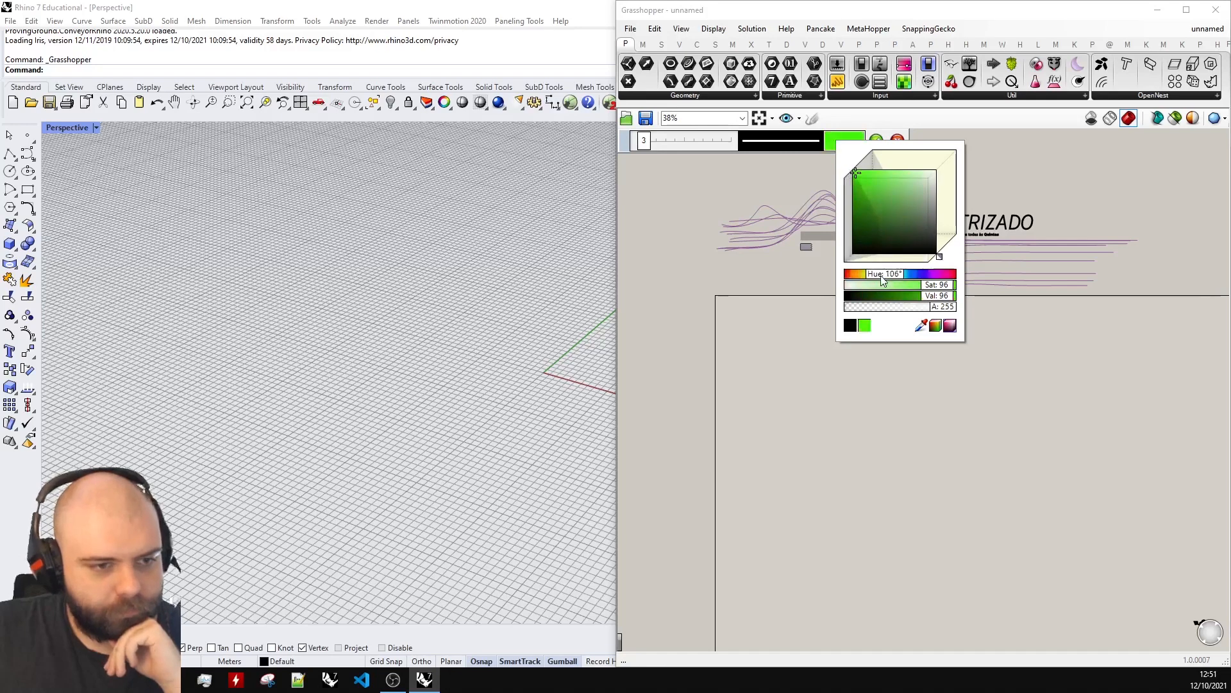
scroll(810, 343, "up", 5)
left_click(844, 143)
left_click(919, 276)
mouse_move(842, 254)
left_mouse_down()
mouse_move(897, 383)
mouse_move(853, 249)
mouse_move(829, 239)
left_mouse_up()
left_click(862, 141)
mouse_move(939, 274)
left_mouse_down()
mouse_move(908, 272)
mouse_move(941, 274)
left_mouse_up()
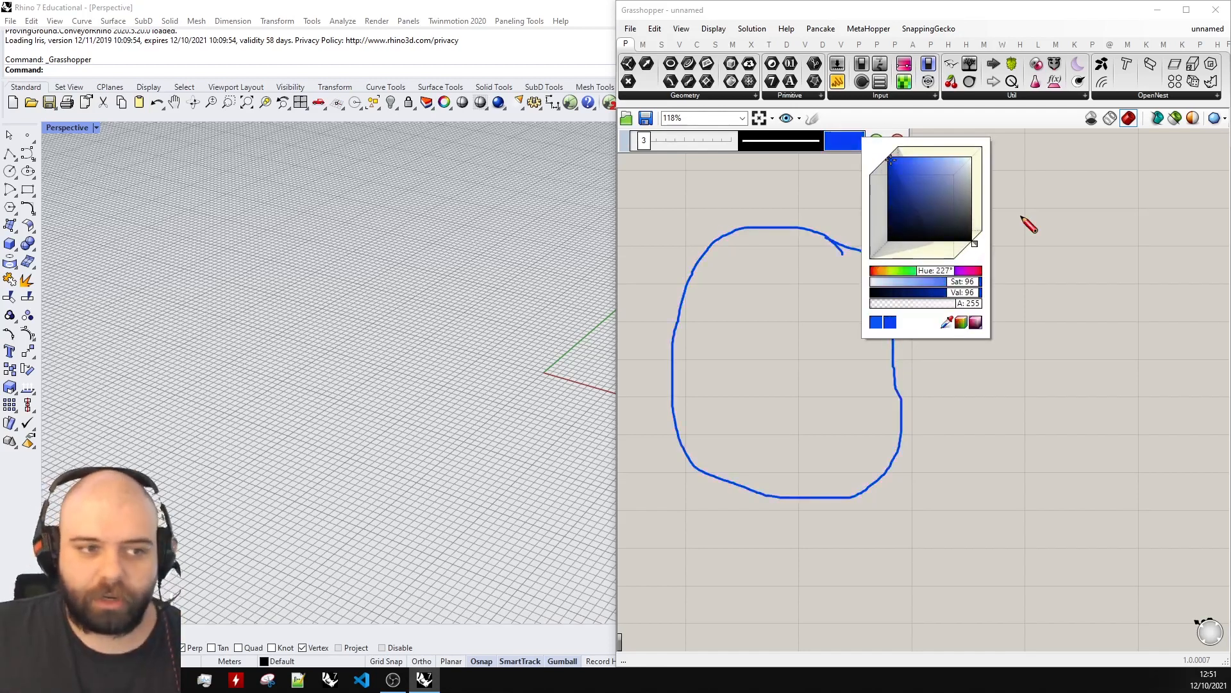
left_click(1022, 217)
left_click(875, 147)
Step: Sketch two winding continent-like lines in green inside the blue outline and finish the sketch
left_click(811, 118)
left_click(858, 138)
left_click(870, 178)
left_click(852, 145)
left_click(849, 142)
left_click_drag(870, 275, 900, 274)
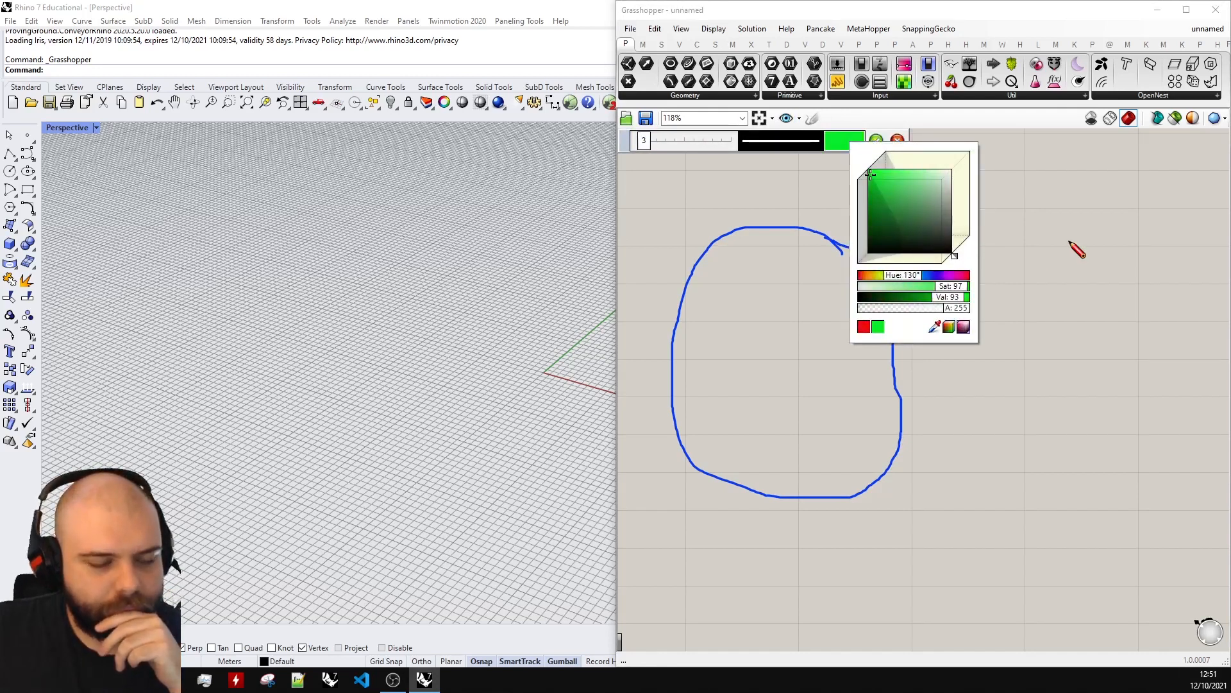
left_click(1069, 243)
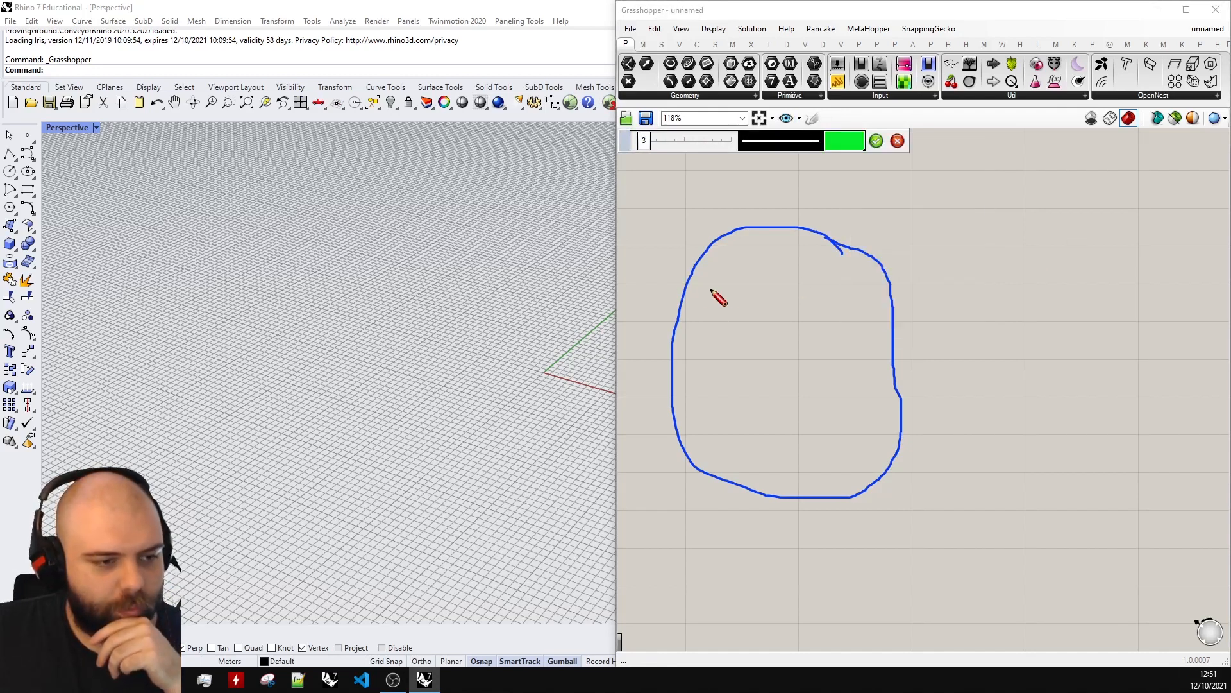
mouse_move(692, 294)
left_mouse_down()
mouse_move(742, 324)
mouse_move(728, 451)
mouse_move(778, 488)
mouse_move(800, 416)
left_mouse_up()
left_click(812, 119)
left_click(814, 119)
scroll(768, 467, "down", 2)
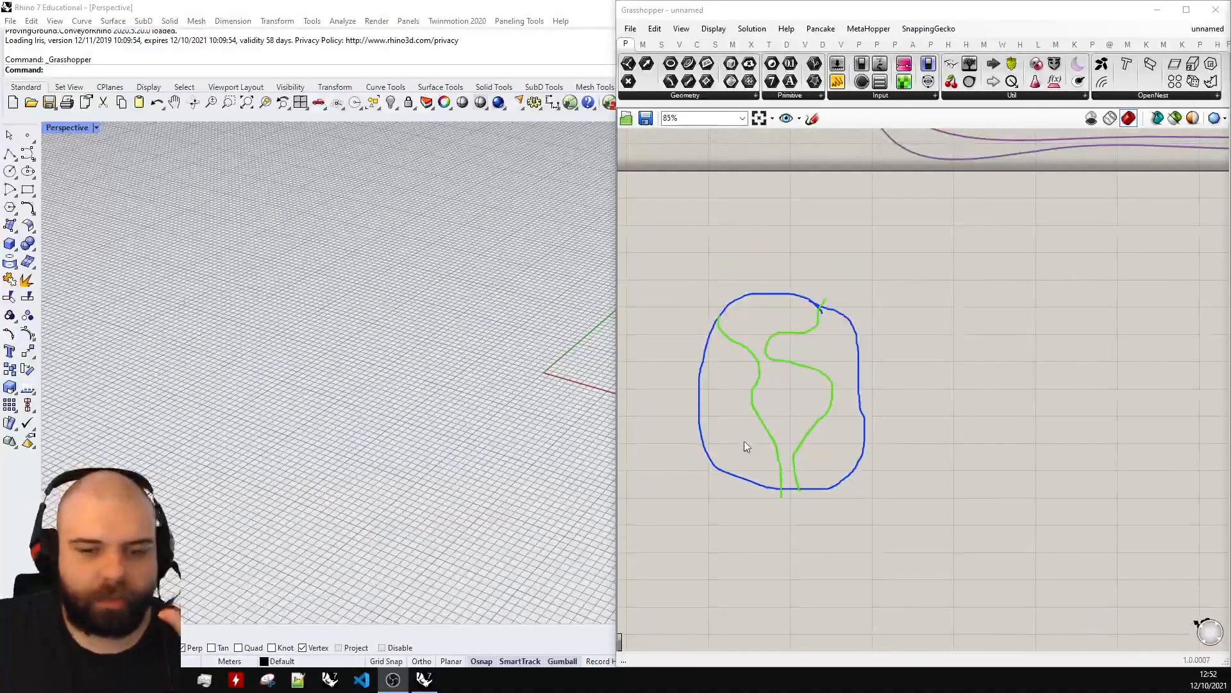
scroll(827, 420, "up", 4)
scroll(745, 251, "down", 2)
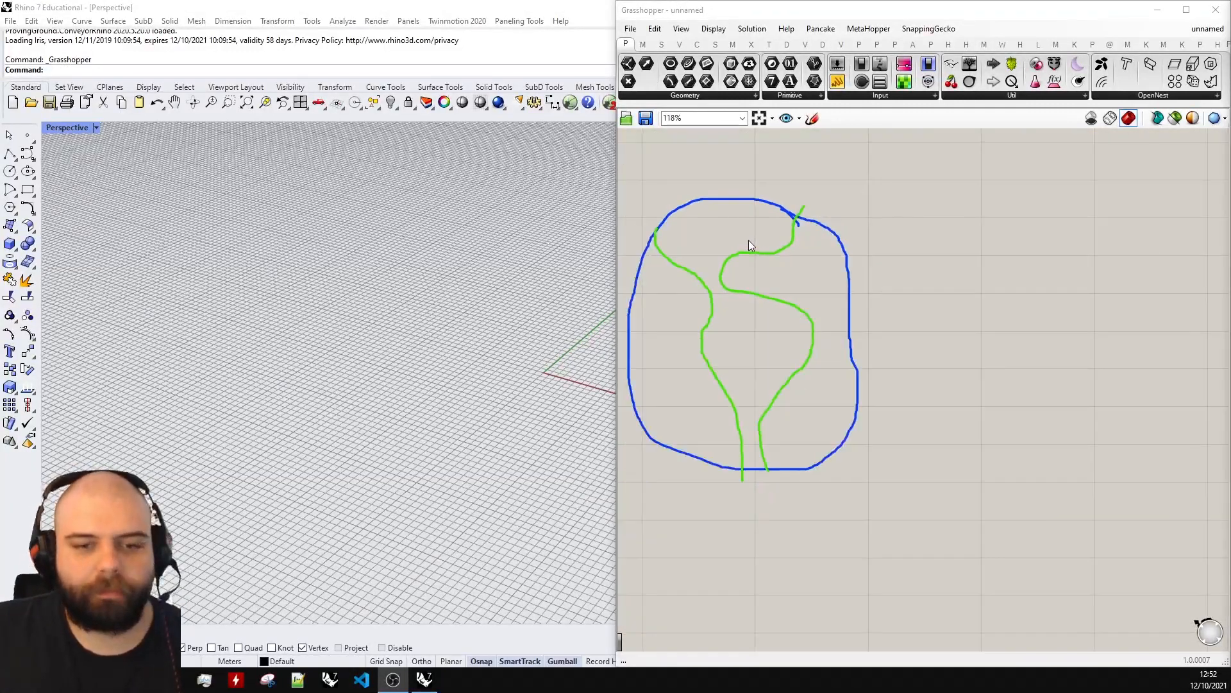
scroll(799, 191, "down", 2)
Step: Sketch a small white moon with three craters to the right of the blue outline and finish the sketch
left_click(811, 118)
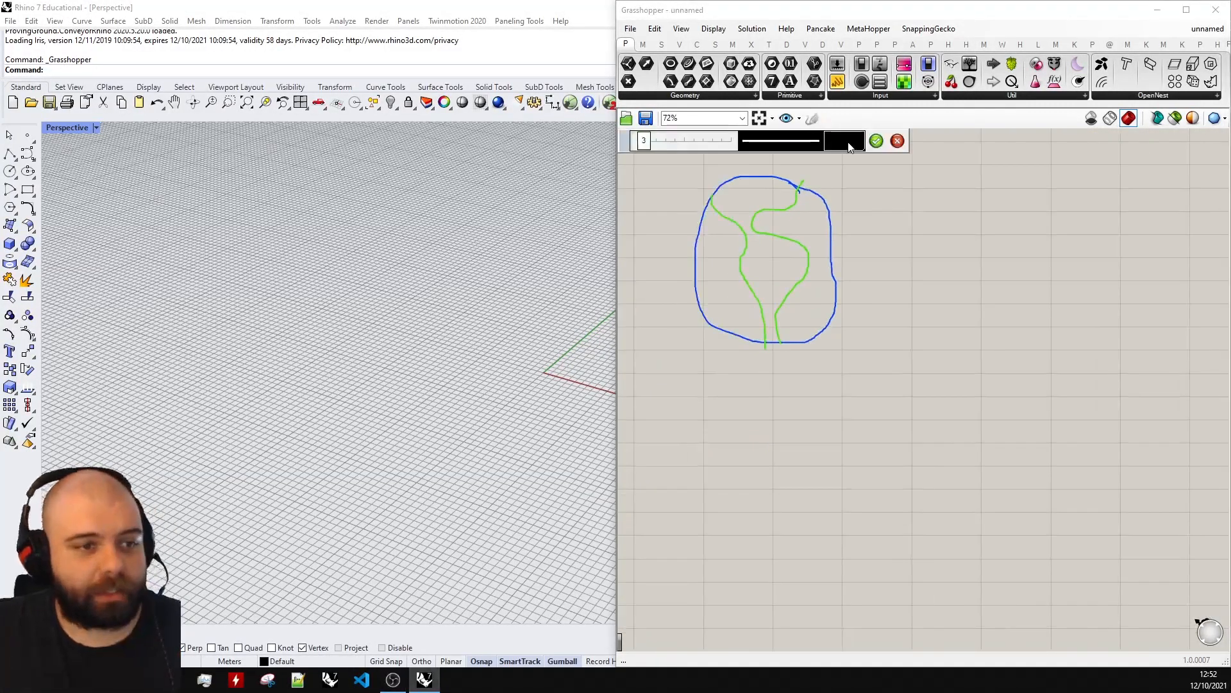
left_click(844, 141)
left_click_drag(895, 281, 859, 288)
scroll(971, 185, "up", 2)
mouse_move(1035, 189)
left_mouse_down()
mouse_move(971, 204)
mouse_move(1047, 251)
mouse_move(1035, 188)
mouse_move(956, 220)
left_mouse_up()
scroll(1026, 188, "up", 2)
left_click_drag(1026, 247, 982, 272)
left_click(876, 141)
Step: Sketch four dark red pull lines from the blue outline toward the white moon, with arrowheads on the upper two, and finish the sketch
left_click(811, 118)
left_click(844, 140)
left_click(894, 180)
left_click(856, 206)
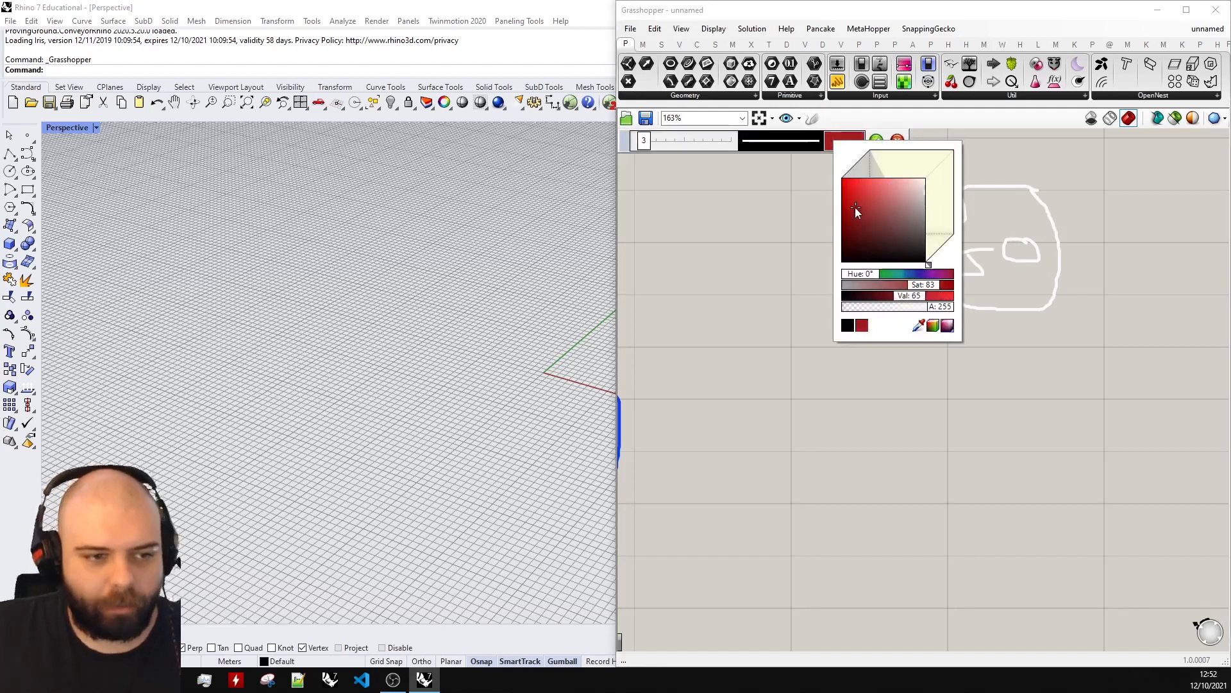
scroll(1064, 242, "down", 3)
scroll(977, 220, "up", 3)
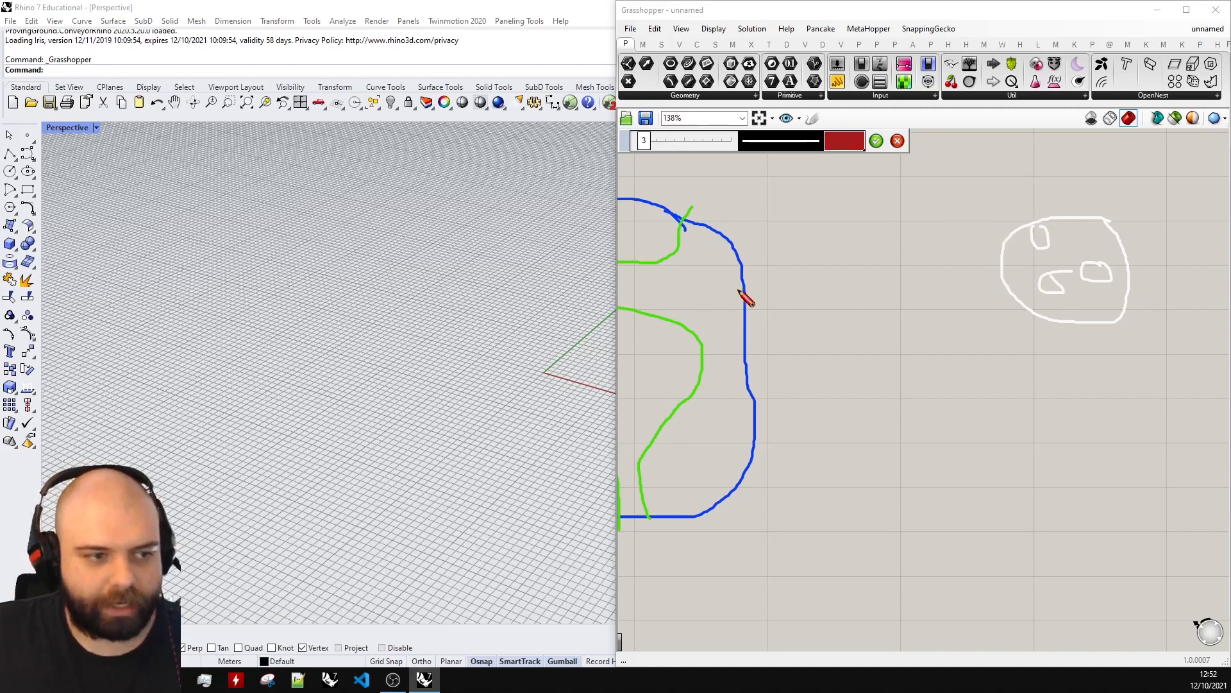
left_click_drag(745, 265, 997, 257)
mouse_move(720, 224)
left_mouse_down()
mouse_move(962, 226)
mouse_move(993, 273)
left_mouse_up()
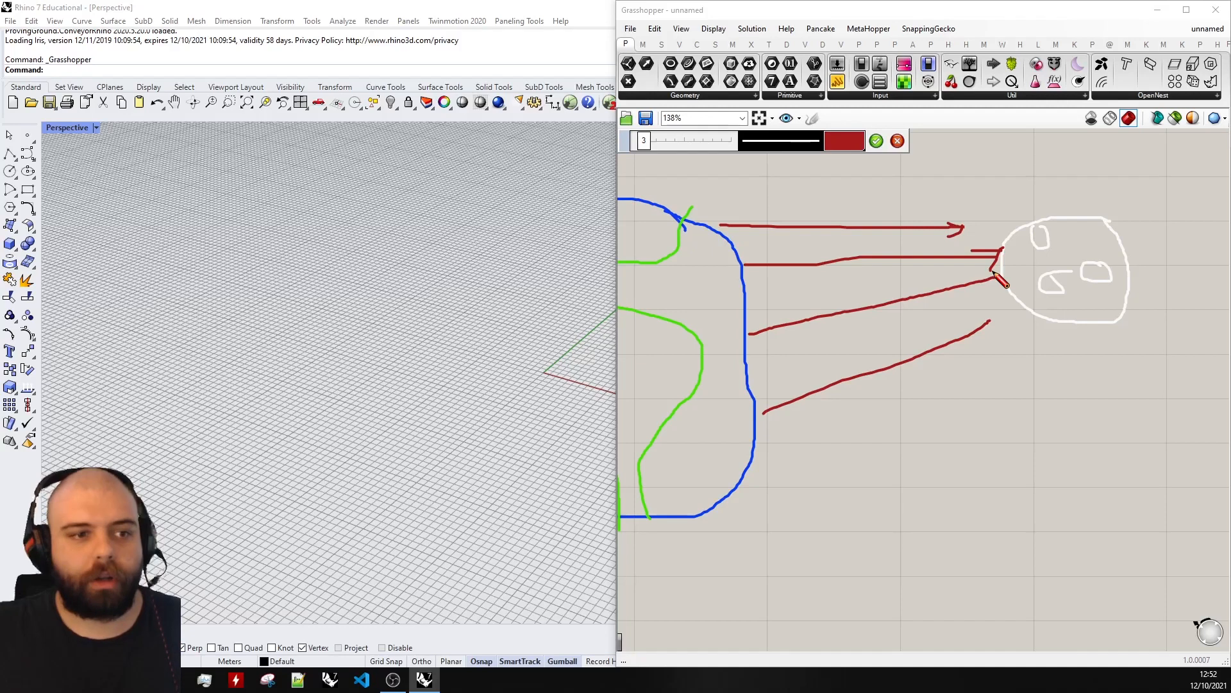
scroll(1065, 265, "down", 3)
scroll(955, 289, "down", 3)
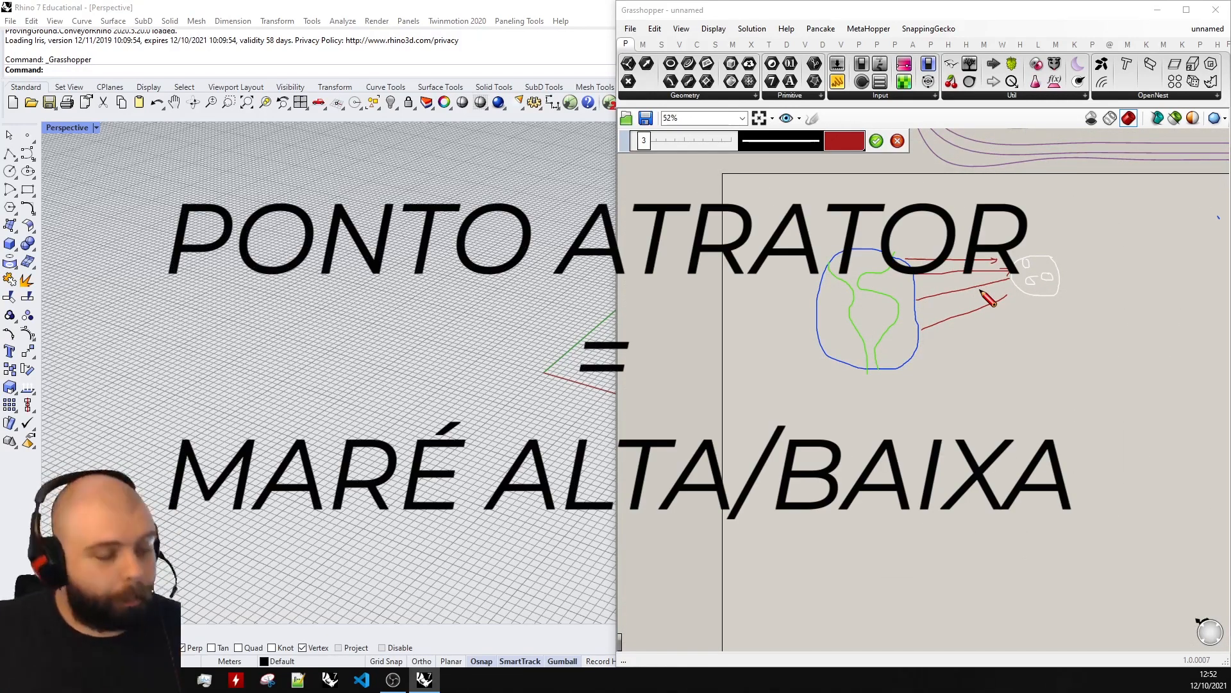
left_click(877, 142)
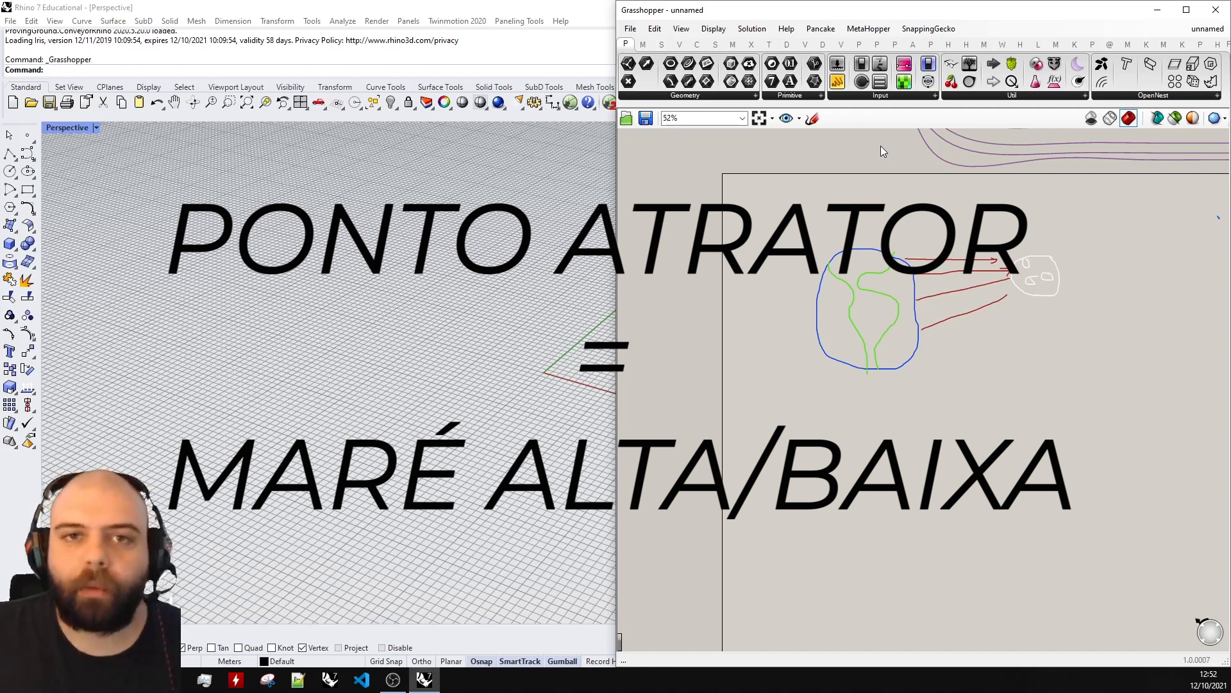
Step: Sketch a black asterisk at the centre of the white moon to mark the attractor point
scroll(885, 417, "up", 4)
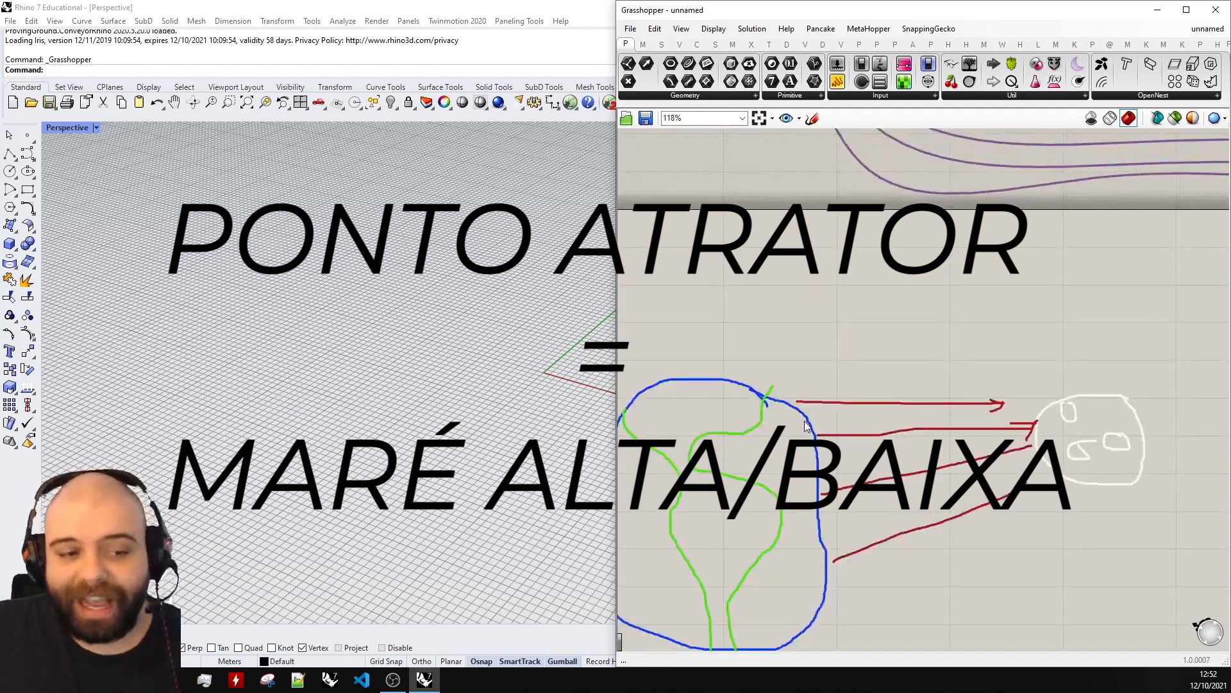
scroll(911, 283, "down", 2)
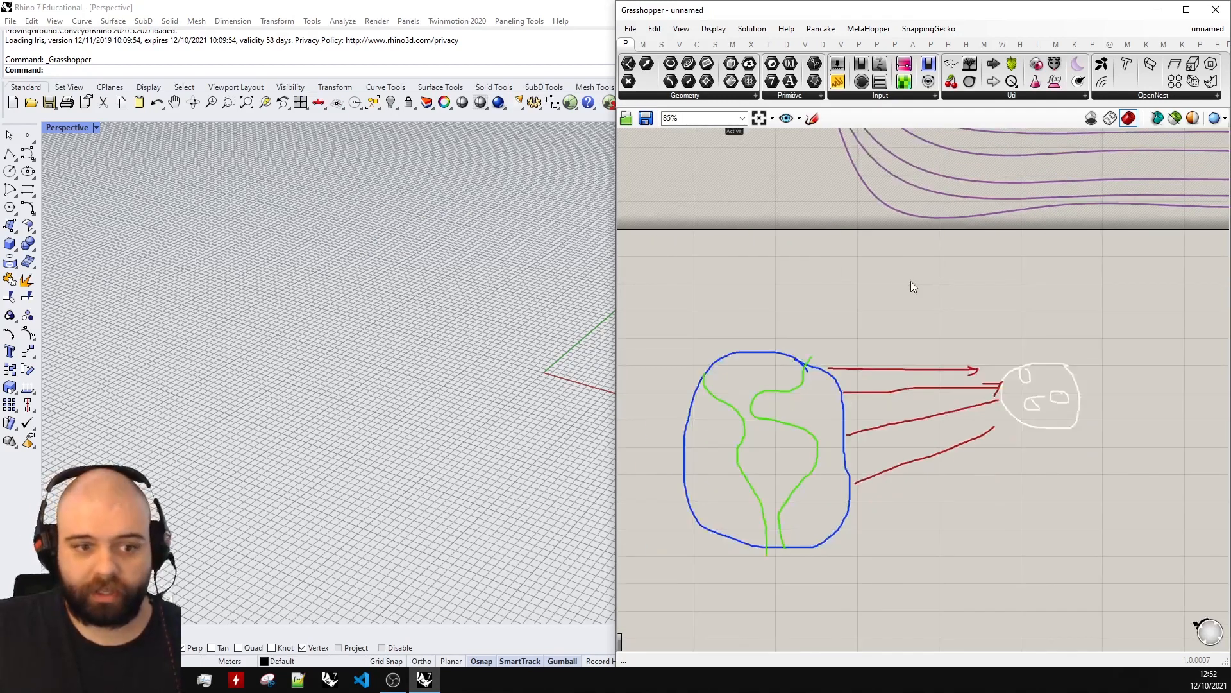
left_click(811, 119)
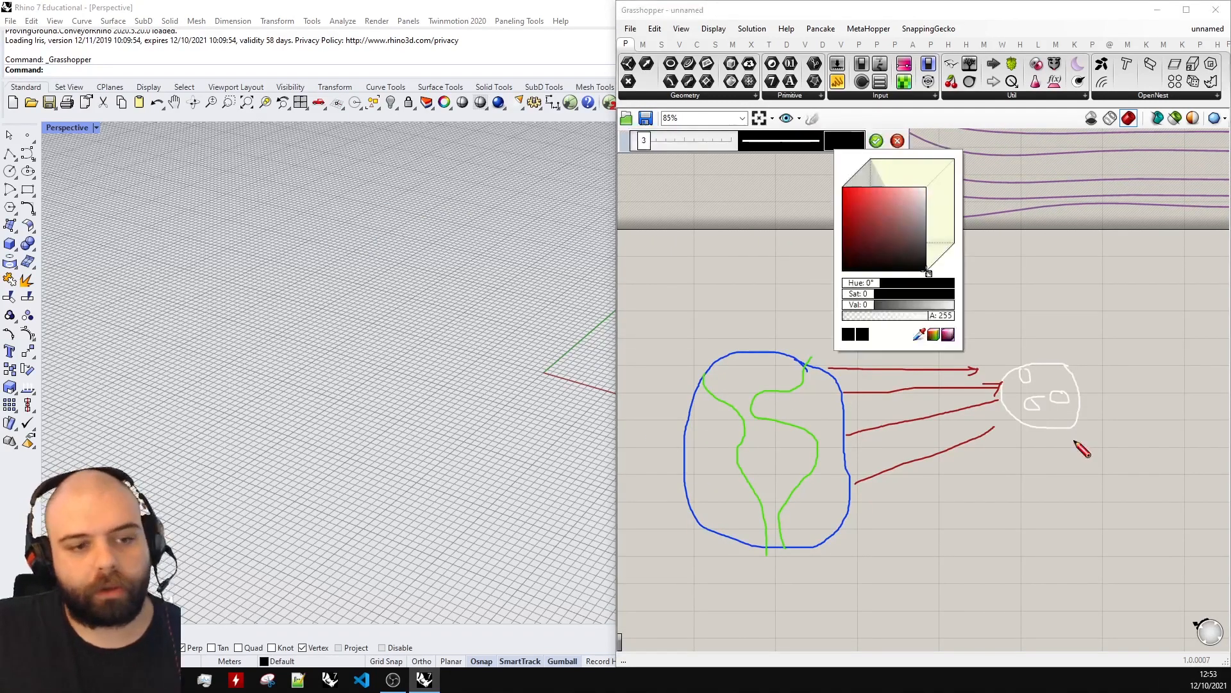
scroll(1066, 412, "up", 5)
scroll(1064, 401, "down", 4)
scroll(1090, 411, "up", 3)
mouse_move(1083, 363)
left_mouse_down()
mouse_move(1035, 399)
mouse_move(1056, 383)
left_mouse_up()
left_click_drag(1039, 361, 1074, 410)
scroll(1090, 404, "down", 5)
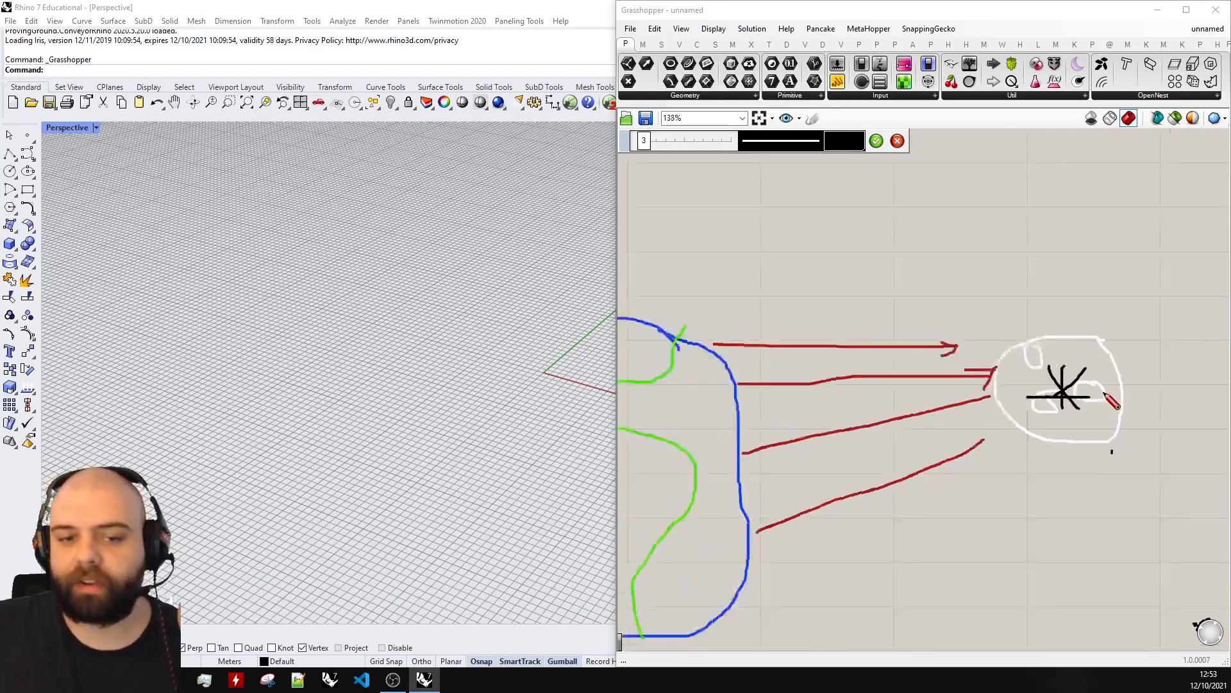
Step: Add four small black crosses along the inside of the blue outline's edge facing the moon
scroll(941, 414, "up", 3)
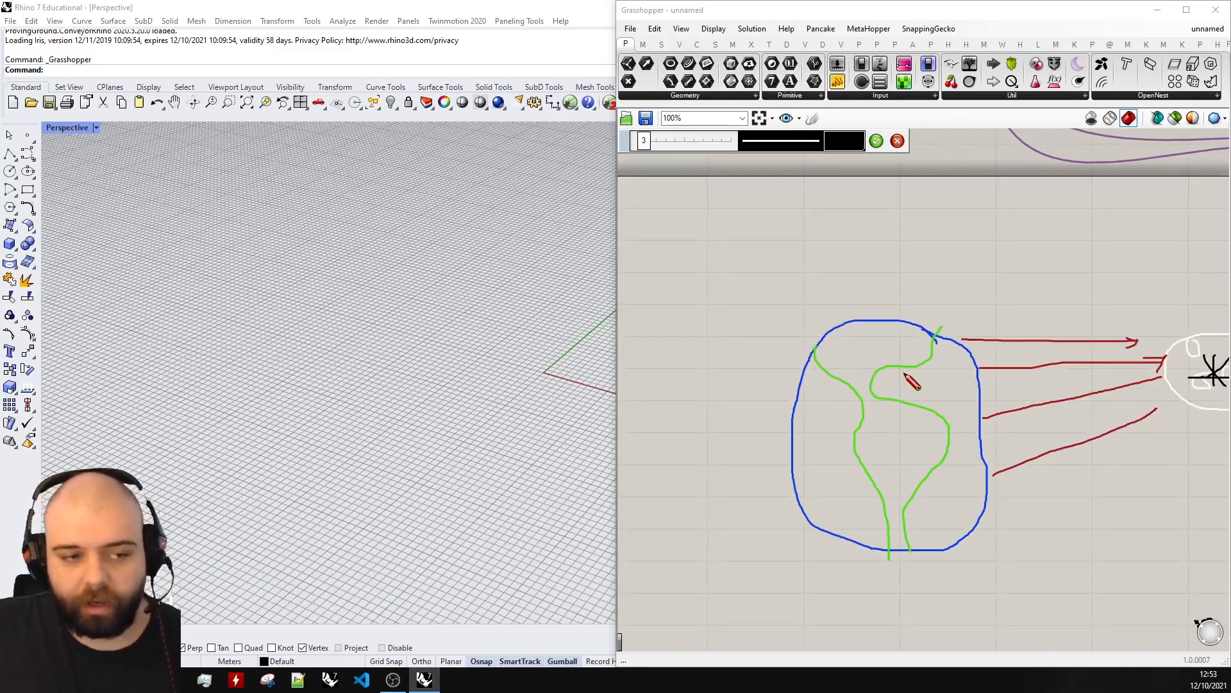
scroll(954, 393, "up", 4)
scroll(929, 357, "up", 2)
mouse_move(801, 340)
left_mouse_down()
mouse_move(841, 325)
mouse_move(824, 347)
left_mouse_up()
mouse_move(859, 366)
left_mouse_down()
mouse_move(899, 348)
mouse_move(880, 371)
mouse_move(946, 392)
mouse_move(923, 426)
mouse_move(925, 475)
mouse_move(951, 459)
left_mouse_up()
Step: Draw a black arrow over the uppermost red line, pointing toward the moon, and finish the sketch
scroll(875, 405, "down", 5)
scroll(1026, 449, "up", 3)
mouse_move(638, 383)
left_mouse_down()
mouse_move(906, 389)
mouse_move(866, 408)
mouse_move(851, 359)
left_mouse_up()
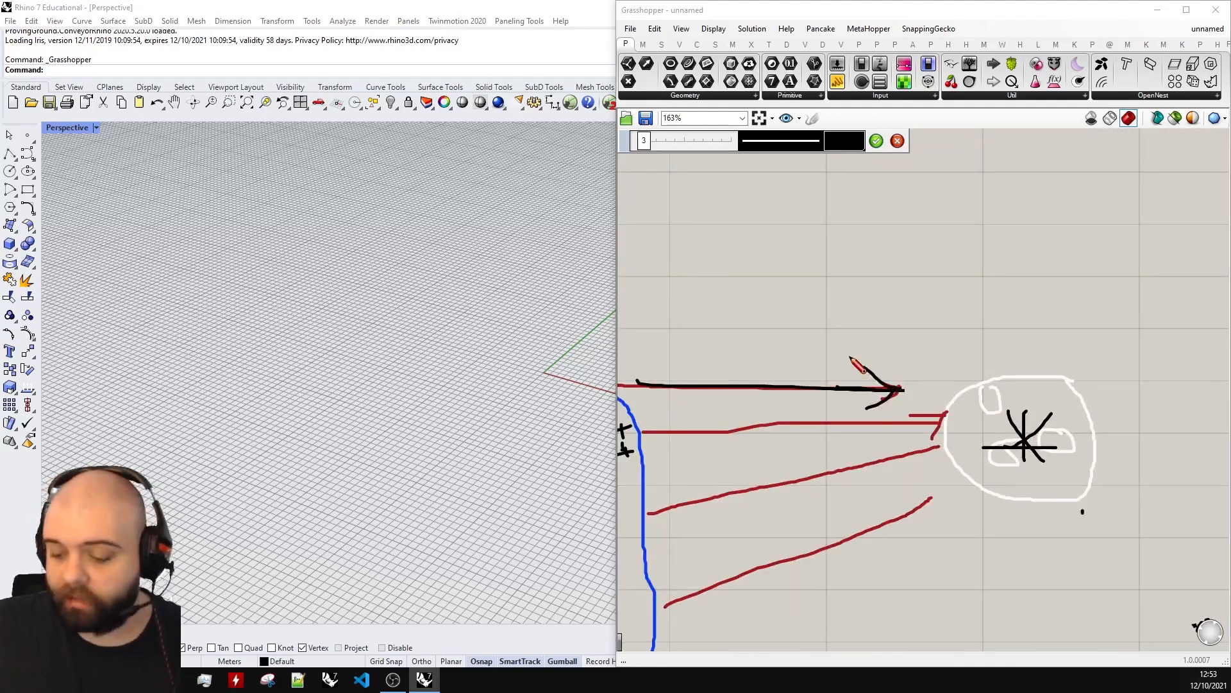
scroll(837, 354, "down", 3)
left_click(876, 141)
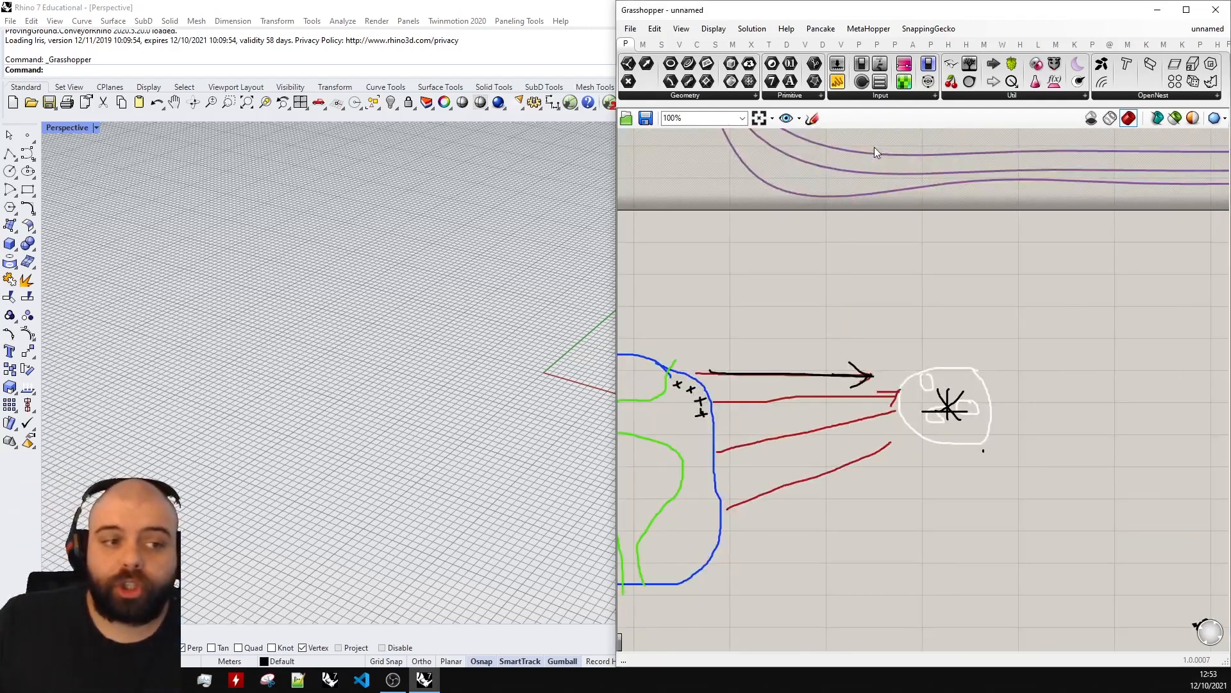
Step: Sketch a black horizontal distance line with end ticks above the arrows, spanning from the blue outline to the moon
scroll(1010, 419, "down", 3)
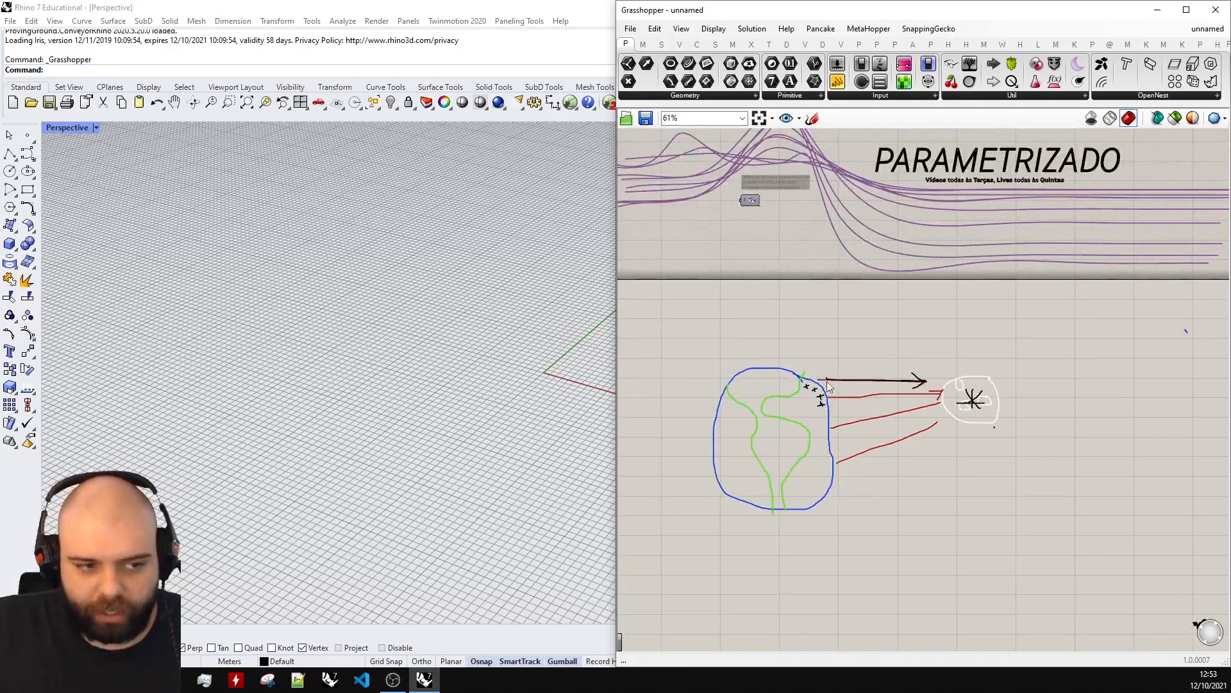
scroll(885, 457, "up", 3)
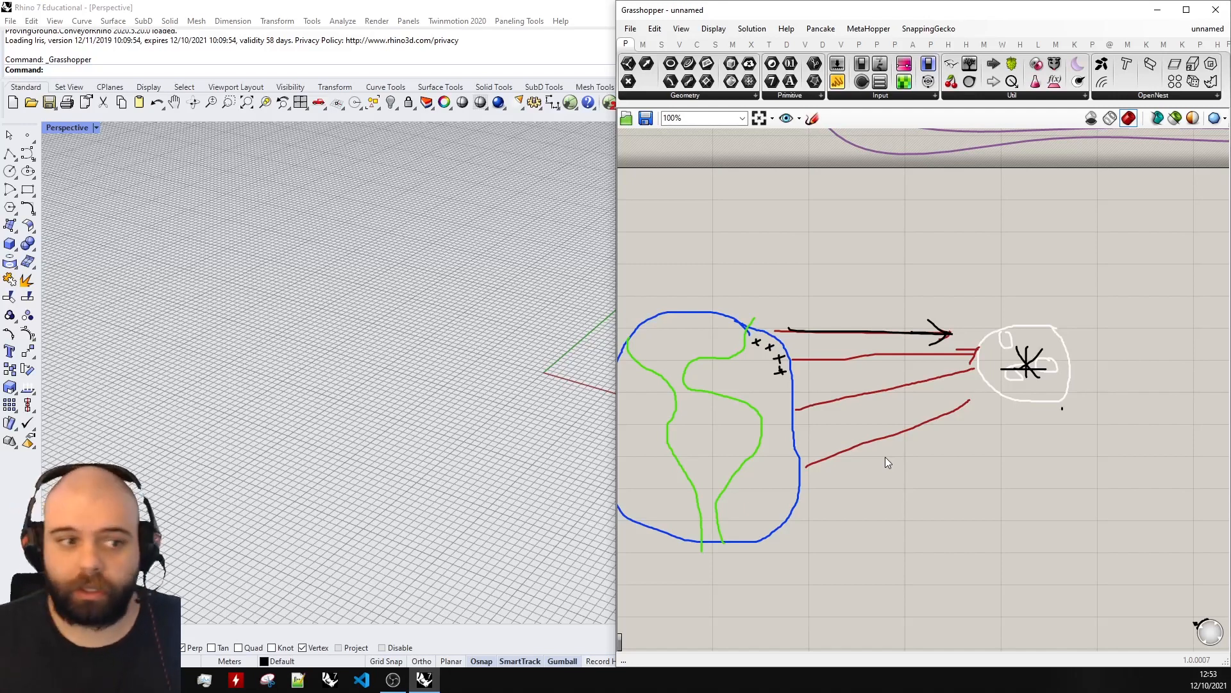
scroll(845, 155, "down", 5)
left_click(812, 118)
left_click(830, 143)
left_click(839, 260)
scroll(814, 237, "up", 4)
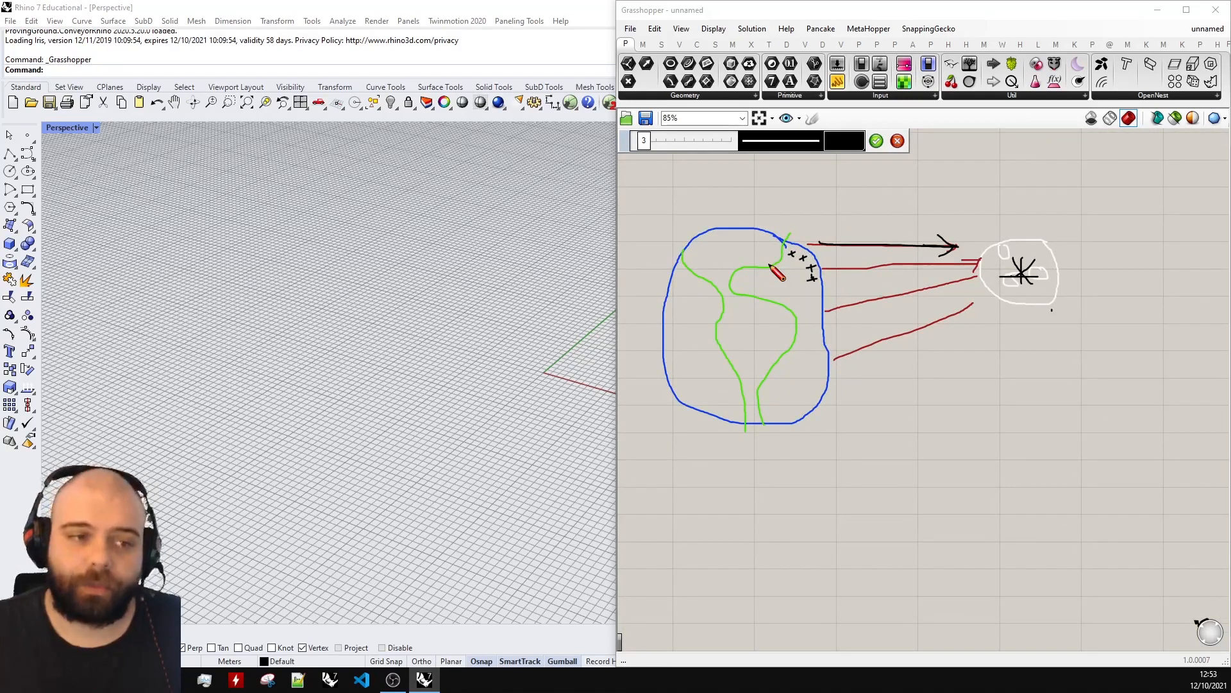
scroll(989, 220, "up", 1)
left_click_drag(1024, 200, 1023, 227)
left_click_drag(1021, 213, 783, 222)
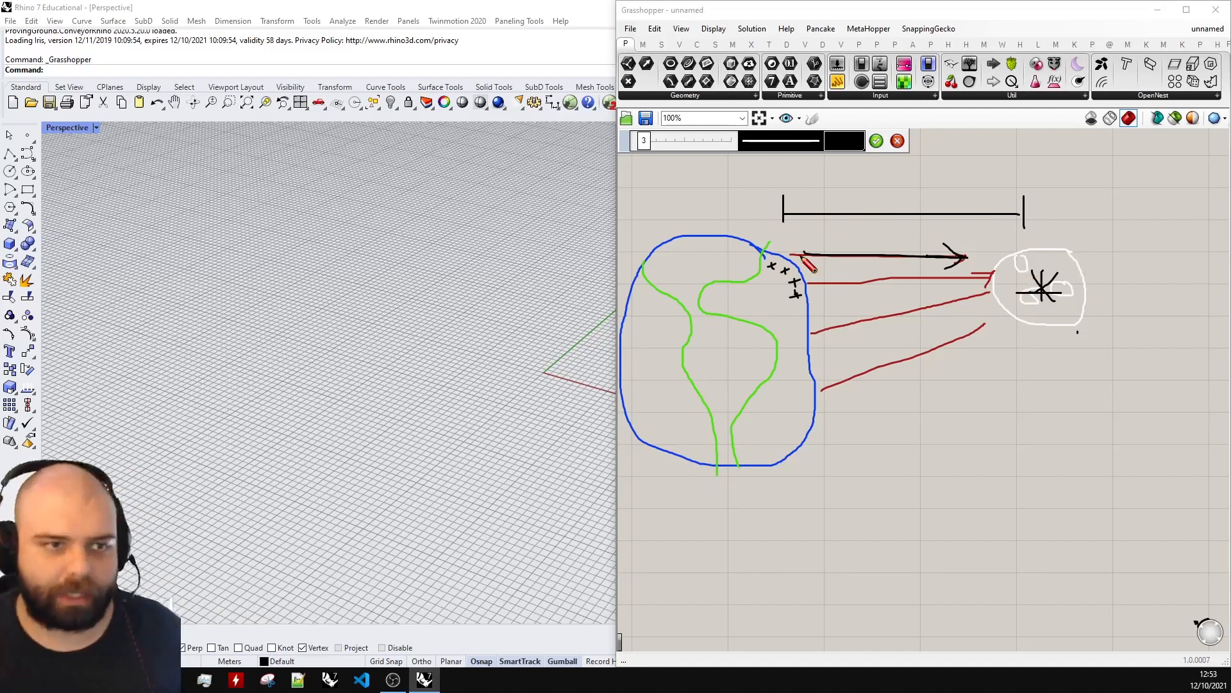
Step: Sketch a three-by-three grid of black crosses in the empty area below the Earth and finish the sketch
scroll(748, 206, "down", 4)
scroll(761, 359, "up", 5)
mouse_move(709, 409)
left_mouse_down()
mouse_move(751, 384)
mouse_move(727, 408)
left_mouse_up()
mouse_move(708, 510)
left_mouse_down()
mouse_move(739, 487)
mouse_move(724, 512)
left_mouse_up()
scroll(723, 372, "down", 4)
mouse_move(795, 357)
left_mouse_down()
mouse_move(830, 328)
mouse_move(815, 342)
left_mouse_up()
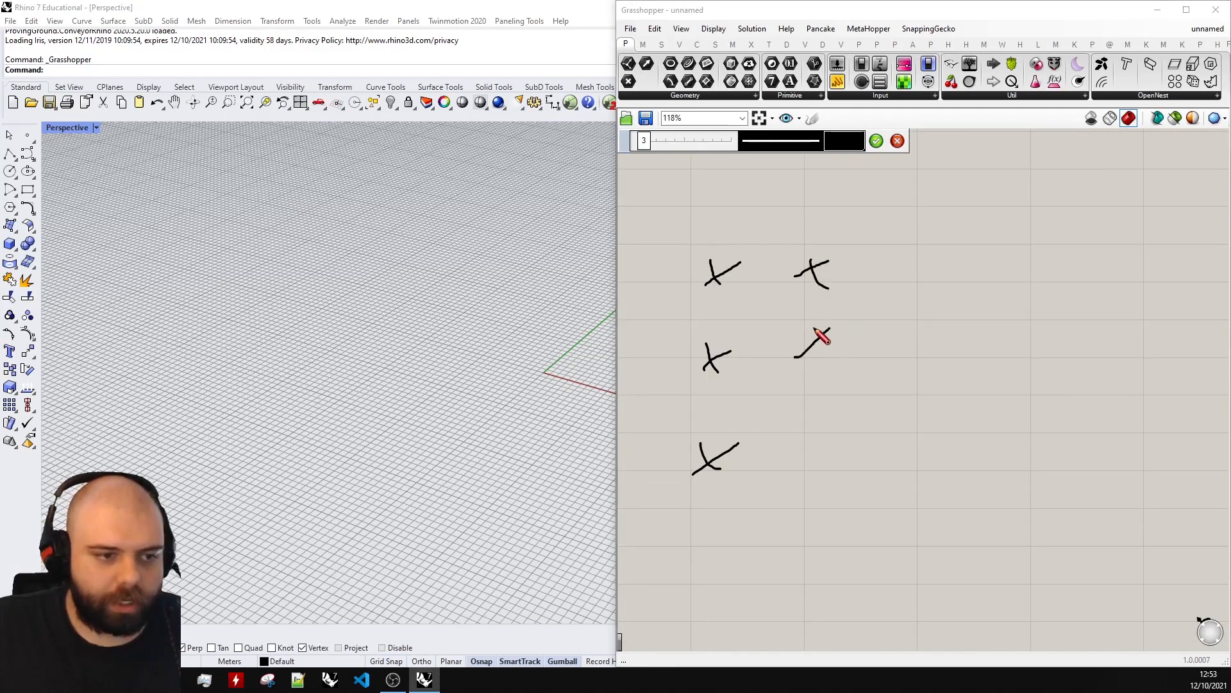
left_click_drag(777, 460, 829, 439)
left_click_drag(794, 438, 806, 462)
left_click_drag(885, 281, 917, 265)
left_click_drag(894, 265, 910, 288)
left_click_drag(884, 363, 909, 338)
left_click_drag(880, 337, 909, 364)
left_click_drag(881, 459, 906, 444)
left_click_drag(891, 440, 903, 459)
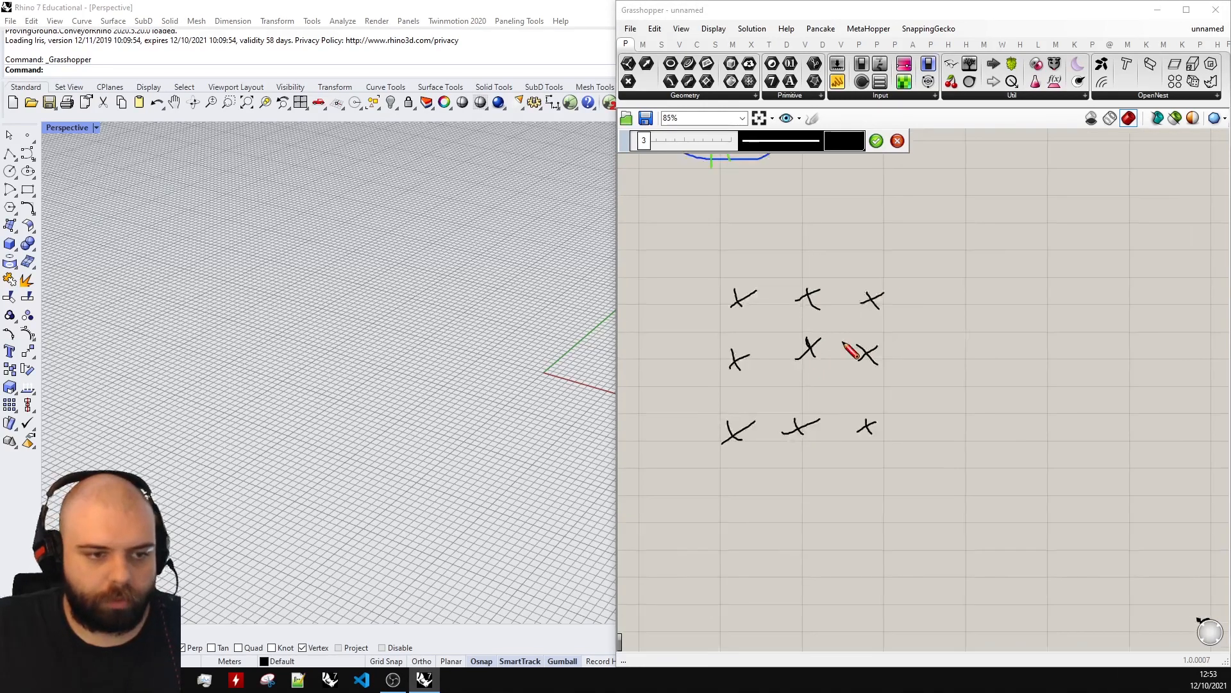
left_click(876, 141)
Step: Sketch a red asterisk to the right of the grid of crosses as its attractor point
scroll(819, 286, "down", 2)
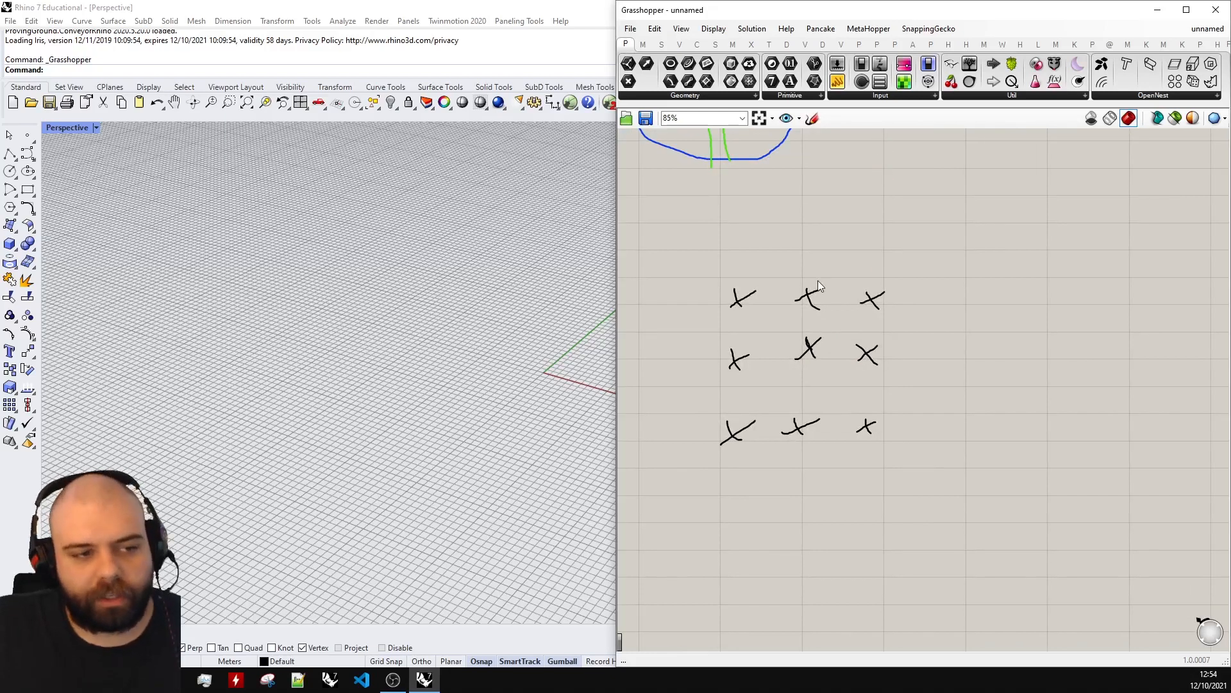
left_click(812, 118)
left_click(840, 141)
left_click(800, 141)
left_click(844, 140)
left_click(852, 170)
mouse_move(1024, 318)
left_mouse_down()
mouse_move(1030, 296)
mouse_move(1056, 317)
left_mouse_up()
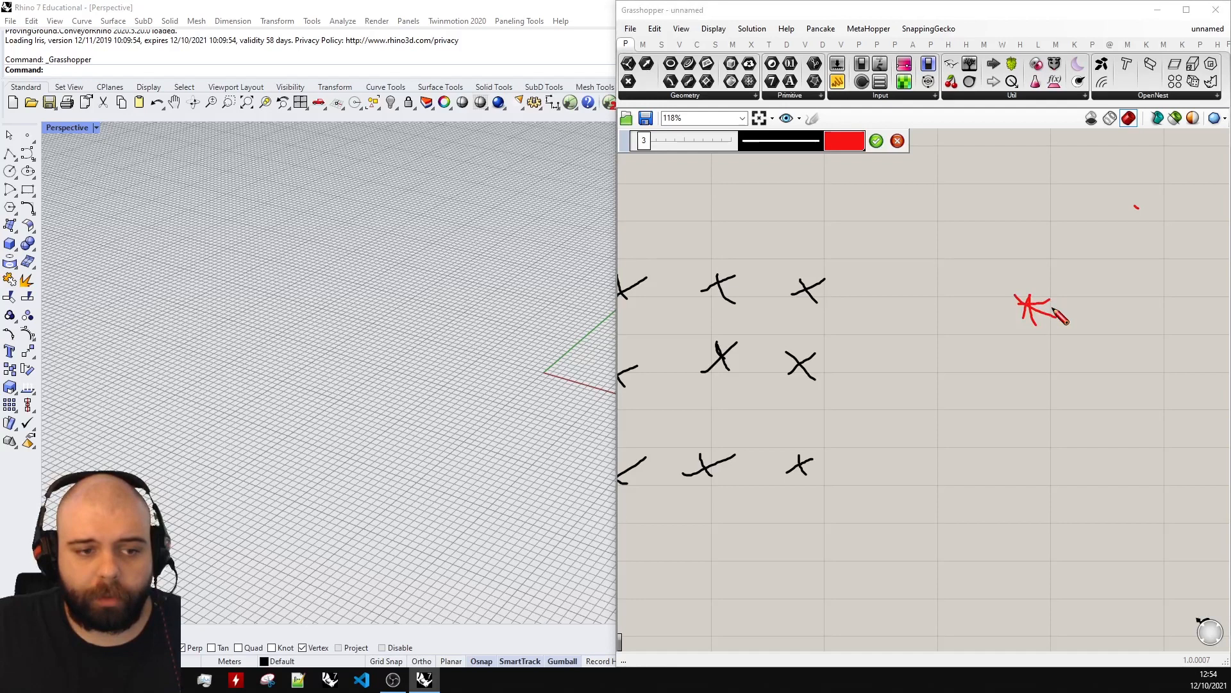
scroll(1058, 314, "down", 4)
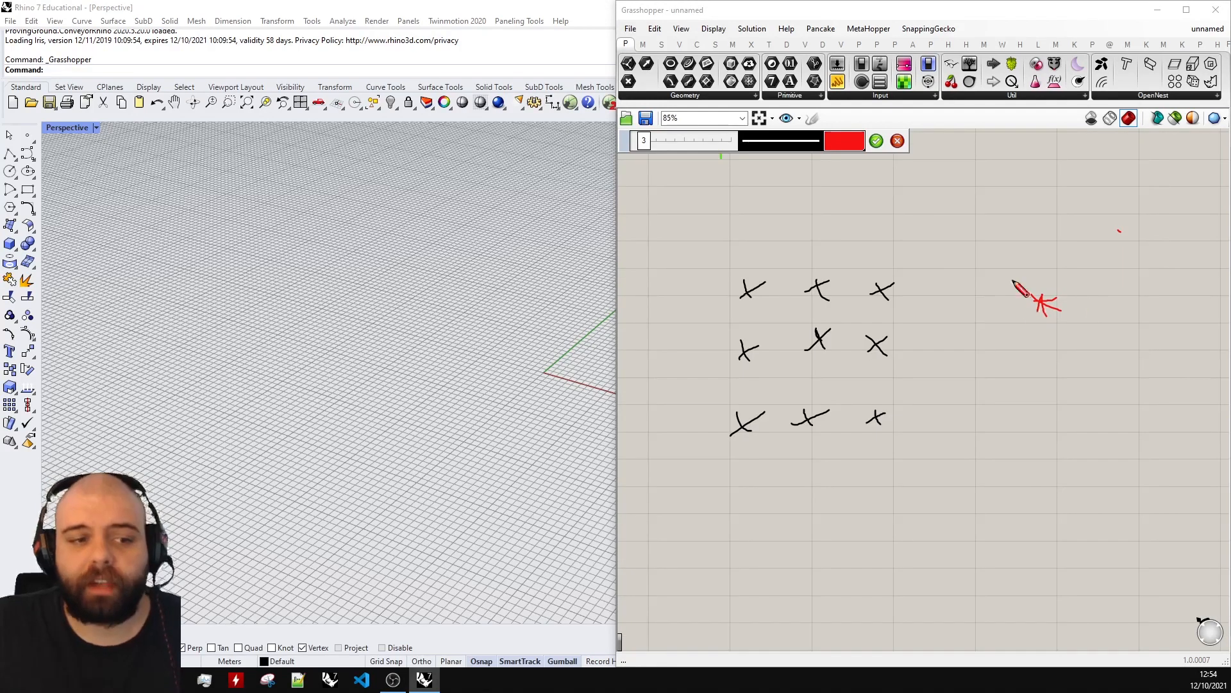
scroll(942, 398, "up", 4)
left_click(839, 136)
left_click(867, 192)
left_click(845, 136)
left_click(871, 177)
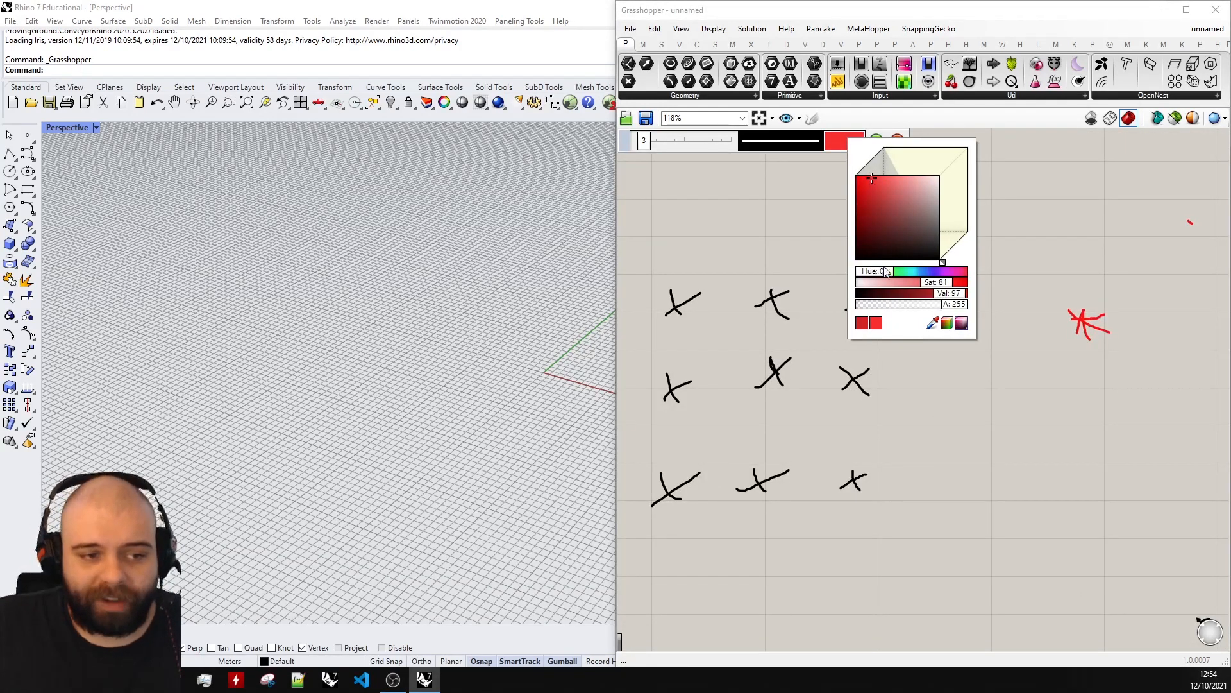
left_click_drag(875, 273, 930, 272)
scroll(952, 398, "down", 6)
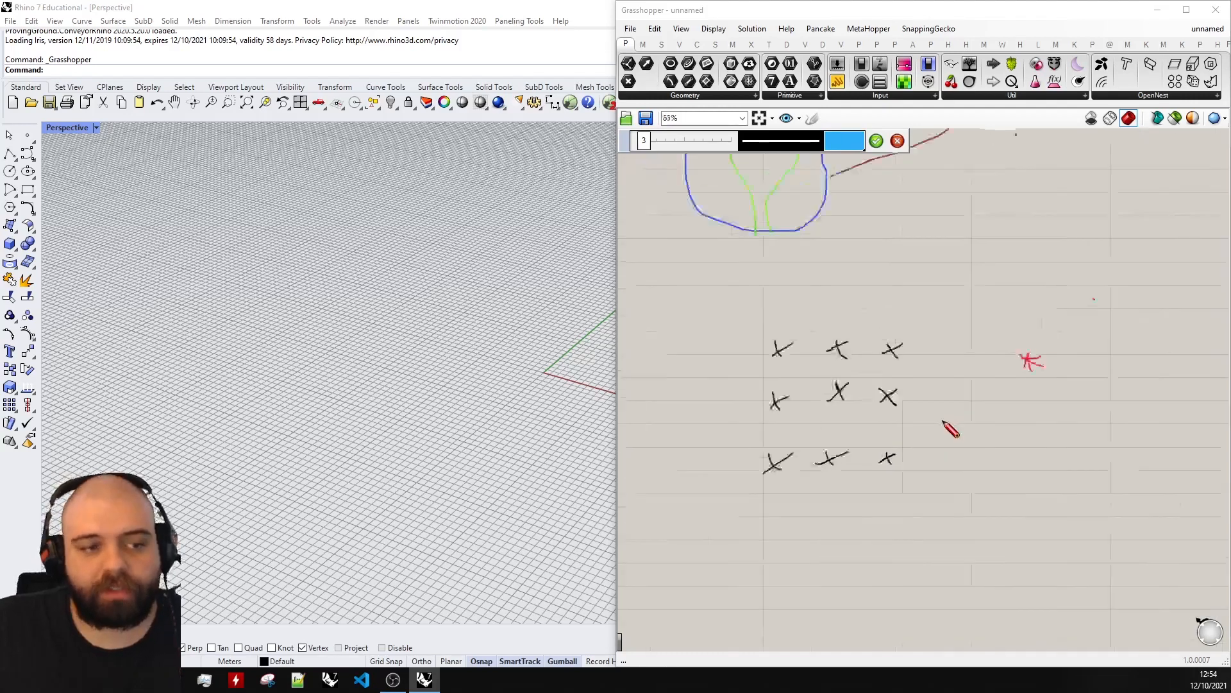
scroll(917, 300, "up", 5)
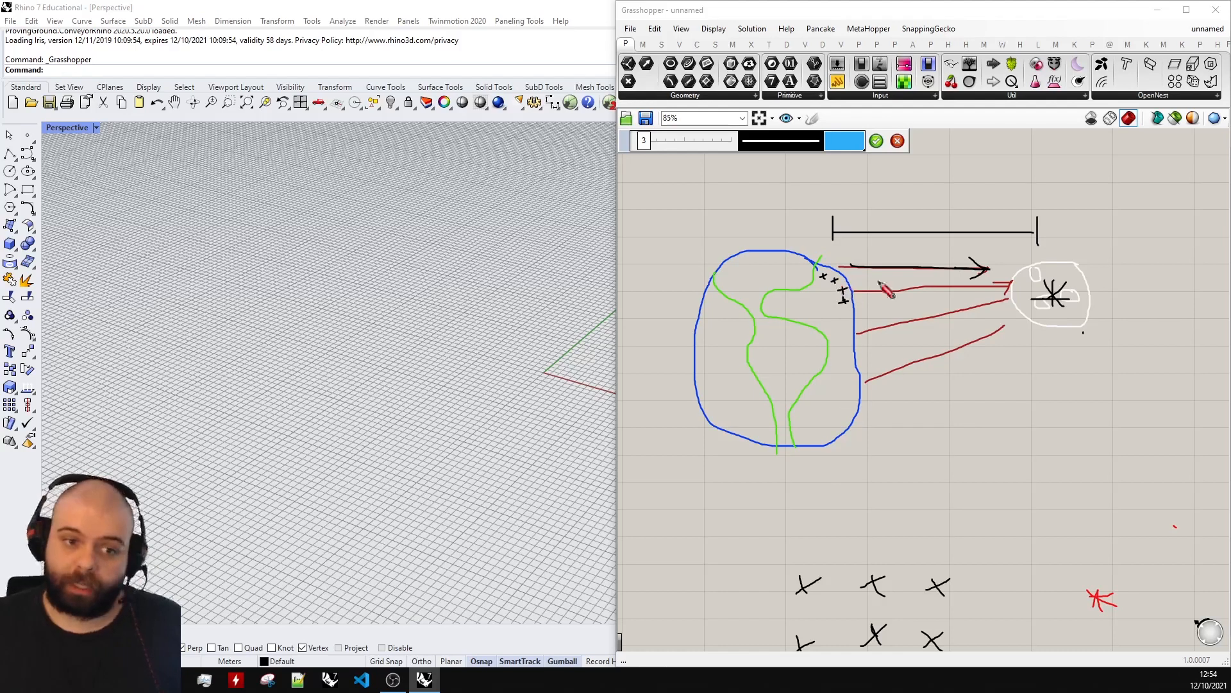
scroll(799, 245, "down", 1)
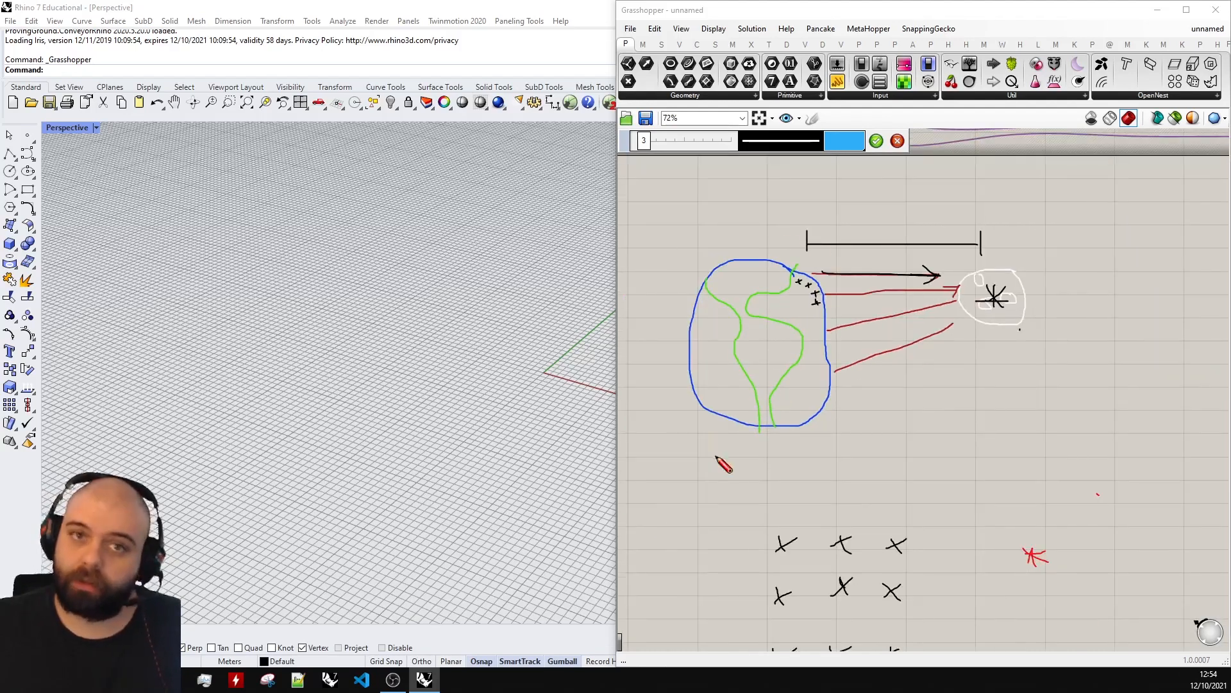
scroll(898, 385, "down", 2)
scroll(907, 385, "up", 6)
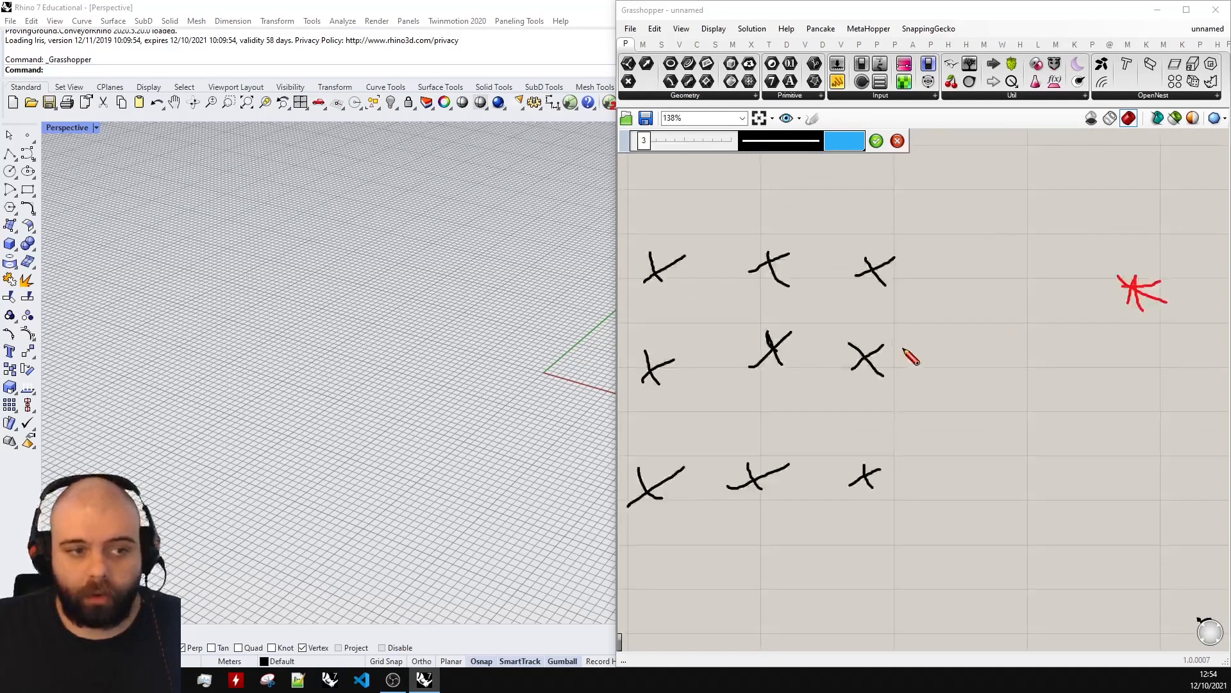
mouse_move(899, 270)
left_mouse_down()
mouse_move(1096, 282)
mouse_move(1067, 297)
mouse_move(1066, 261)
left_mouse_up()
mouse_move(898, 360)
left_mouse_down()
mouse_move(1091, 361)
mouse_move(1077, 388)
left_mouse_up()
left_click(897, 141)
Step: Sketch three blue arrows from the grid's rightmost crosses toward the red asterisk
left_click(812, 118)
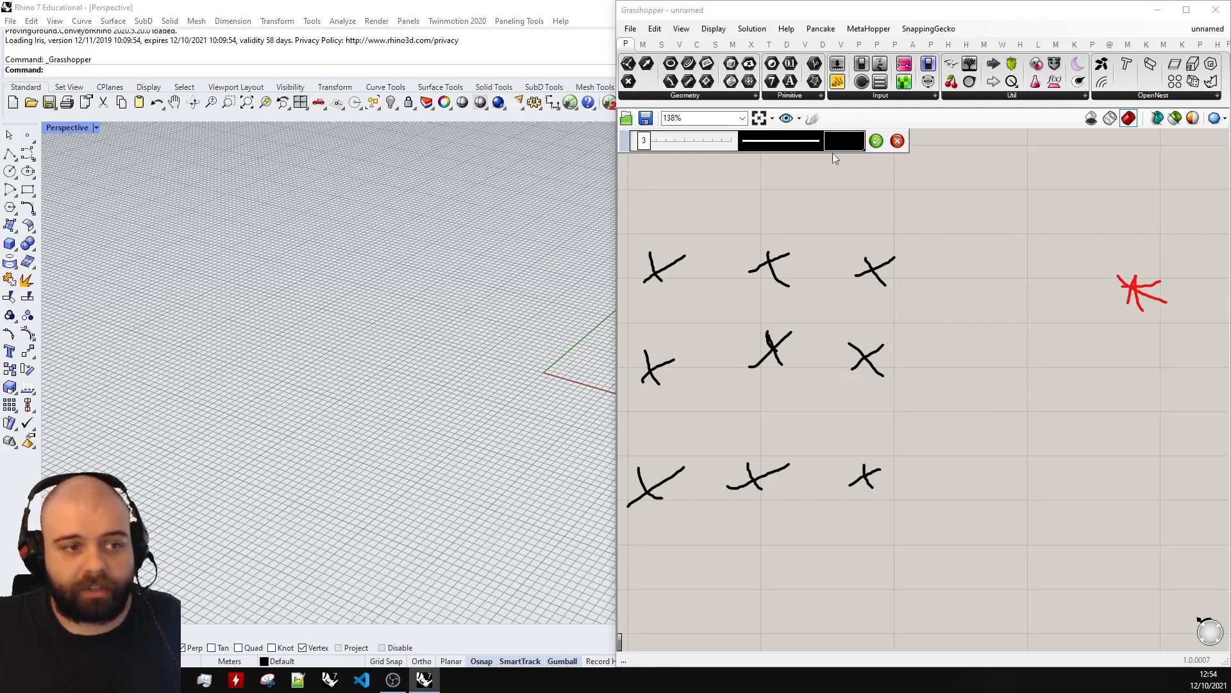
left_click(844, 141)
left_click(860, 182)
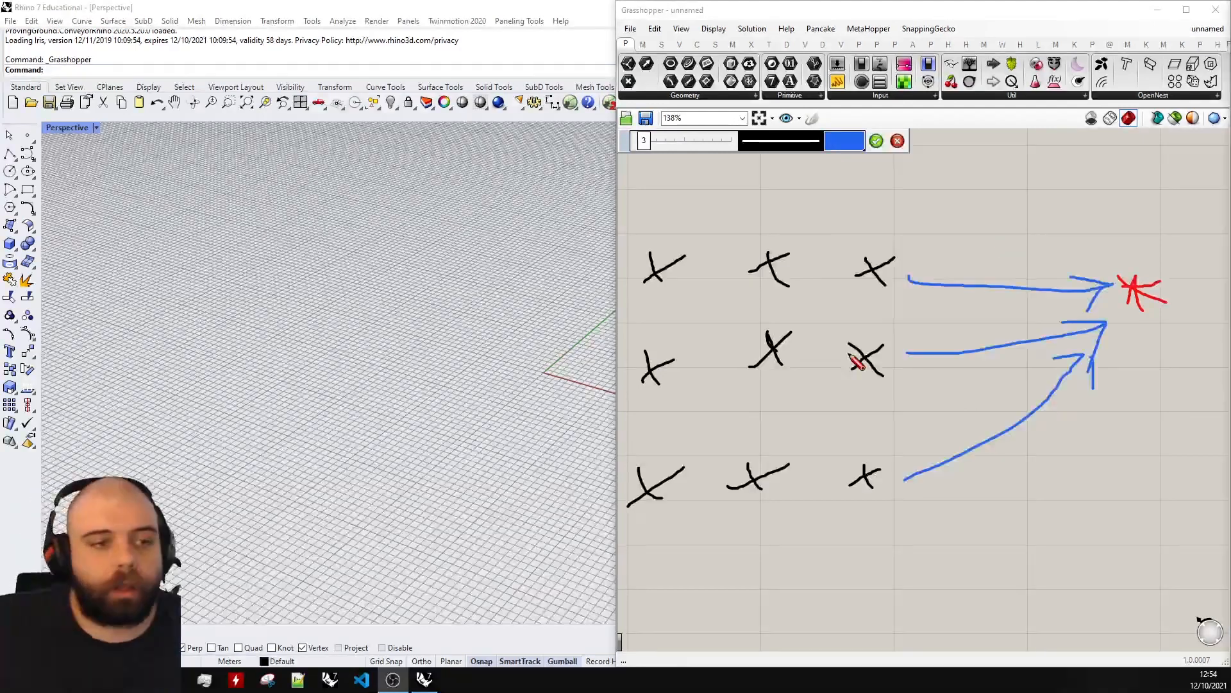
Step: Write a blue "100" above the arrow leaving the grid's upper-right cross and finish the sketch
right_click_drag(1154, 228, 1017, 229)
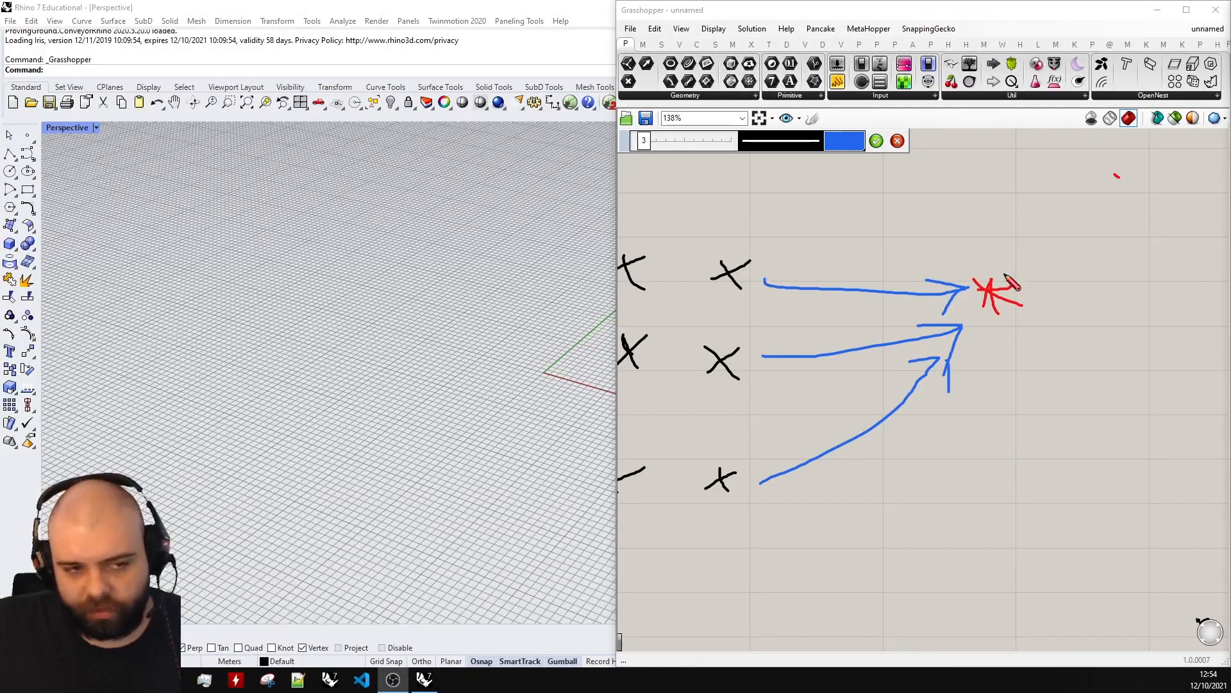
scroll(879, 171, "up", 3)
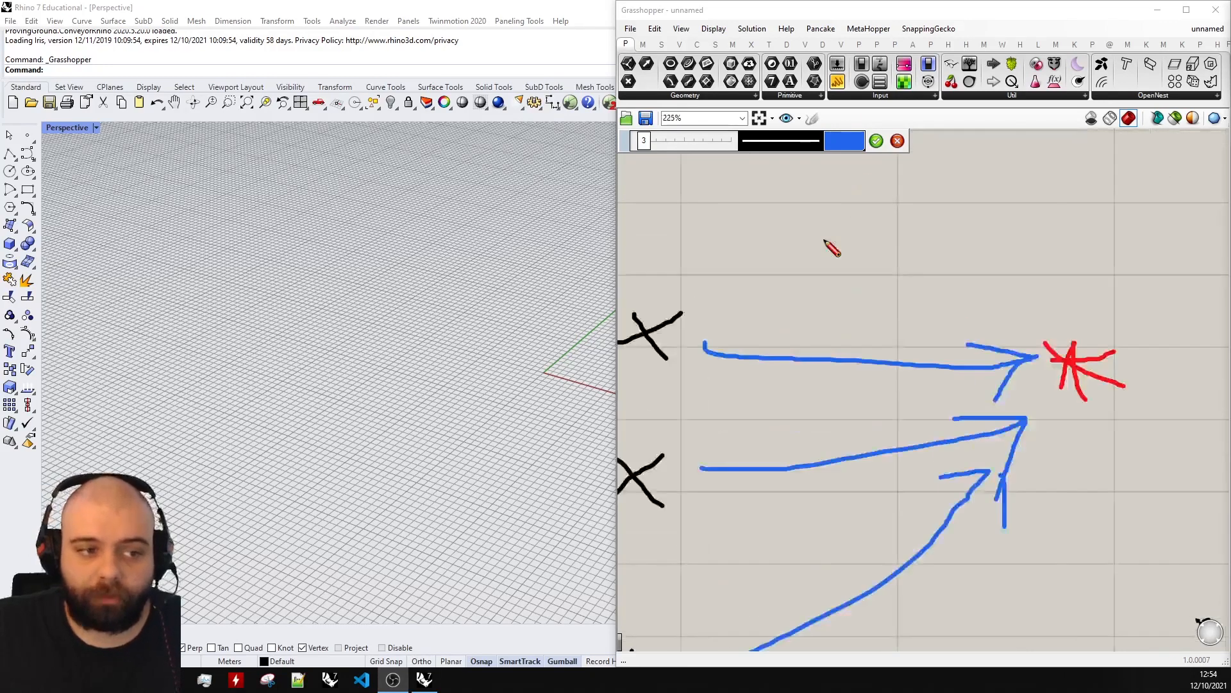
scroll(880, 305, "down", 2)
scroll(841, 283, "up", 4)
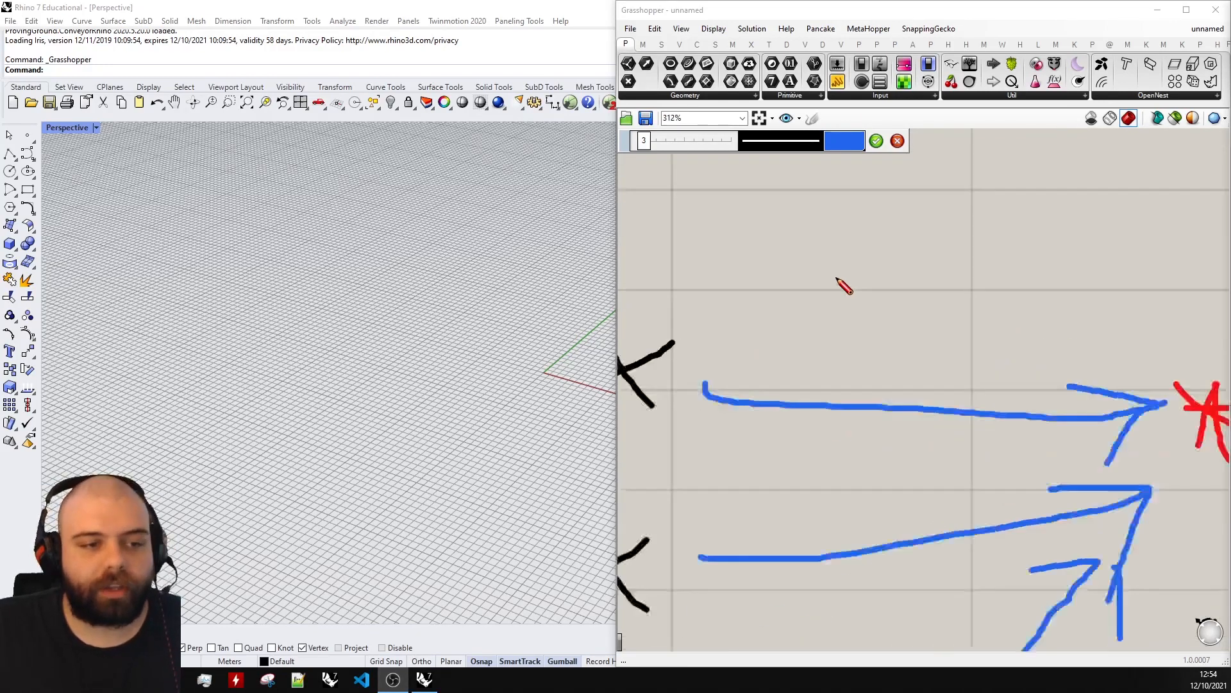
mouse_move(905, 361)
left_mouse_down()
mouse_move(924, 307)
mouse_move(970, 325)
mouse_move(991, 376)
mouse_move(1008, 324)
left_mouse_up()
scroll(1018, 320, "down", 4)
left_click(877, 141)
scroll(918, 358, "down", 3)
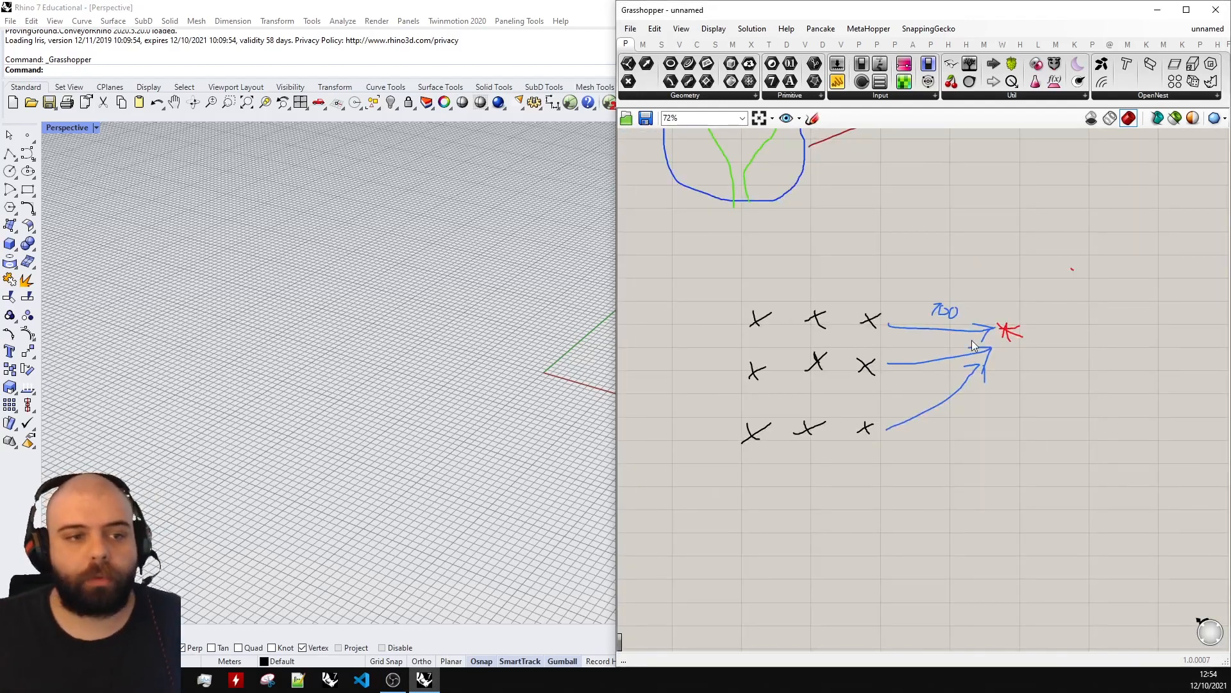
Step: Start a new sketch in turquoise, hue 171°, and draw three arrows from the grid's middle-column crosses toward the red asterisk
left_click(812, 118)
left_click(829, 143)
left_click(857, 180)
left_click_drag(856, 277, 894, 277)
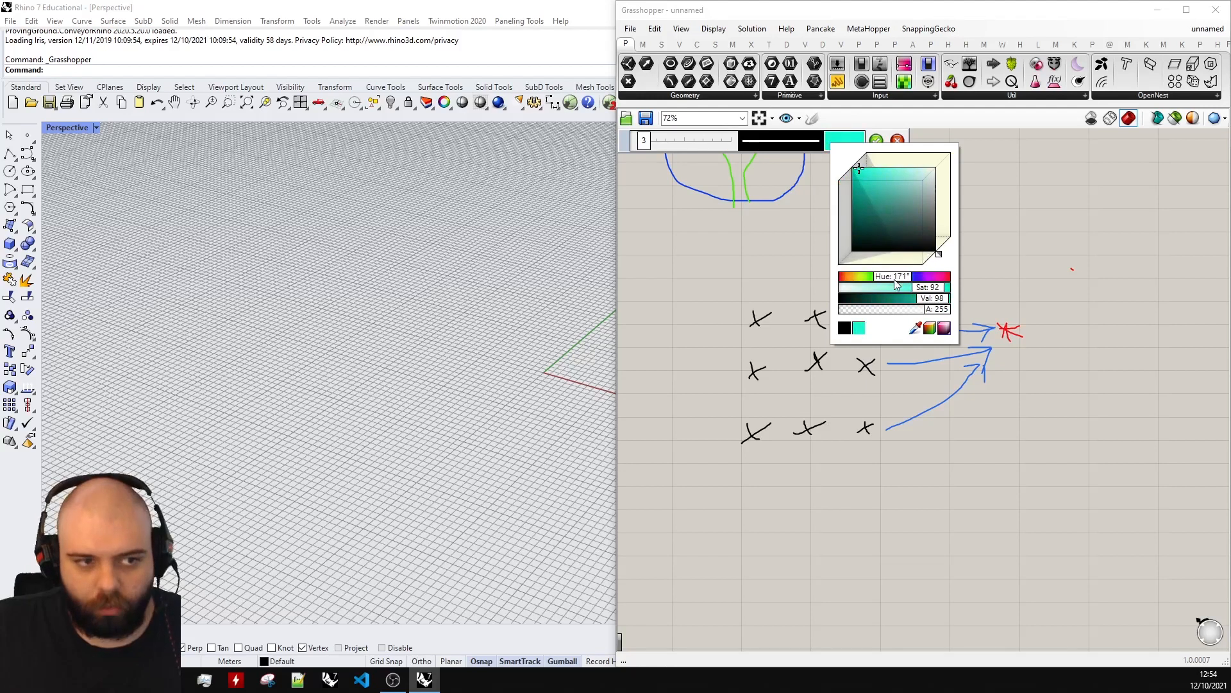
left_click(1037, 212)
scroll(931, 302, "up", 2)
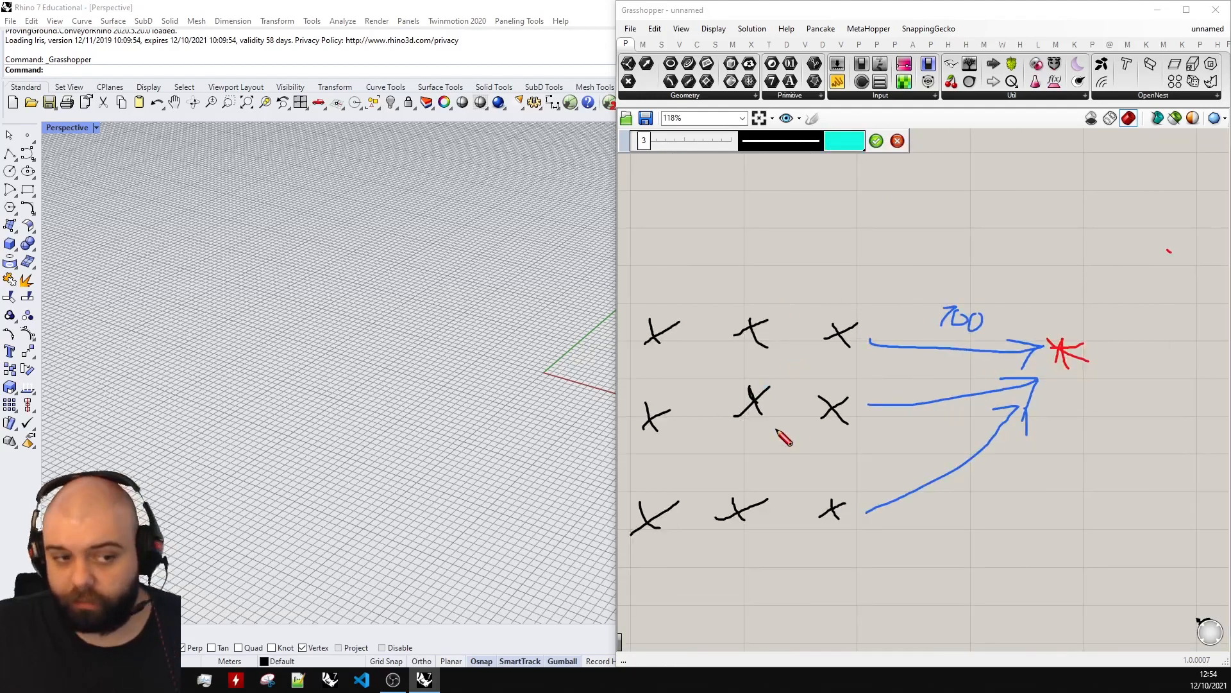
left_click_drag(775, 333, 1047, 352)
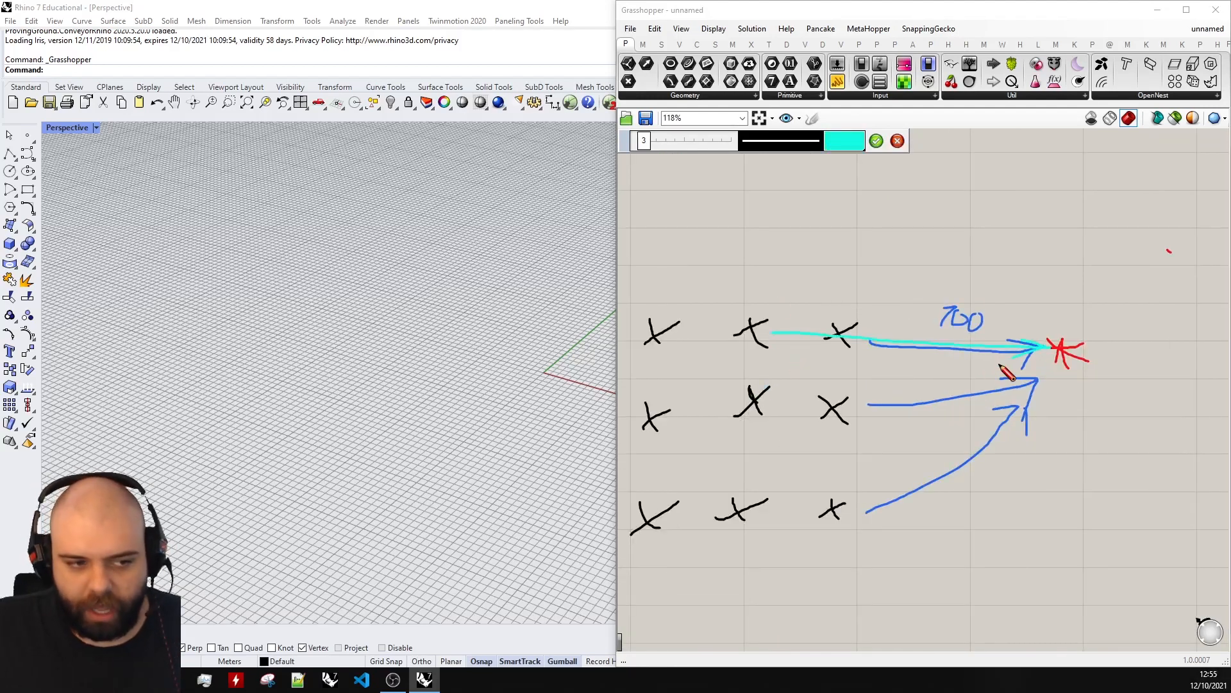
left_click_drag(778, 401, 1023, 368)
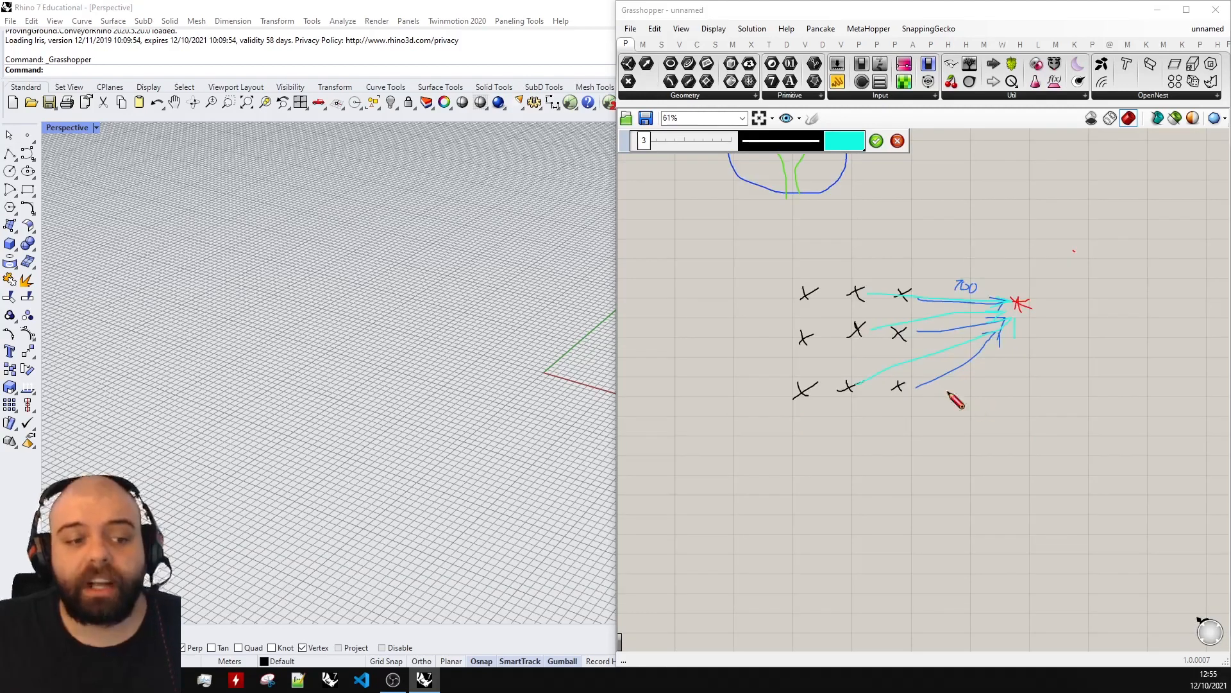
Step: Write a turquoise "50" beside the lowest turquoise arrow and finish the sketch
scroll(947, 357, "up", 6)
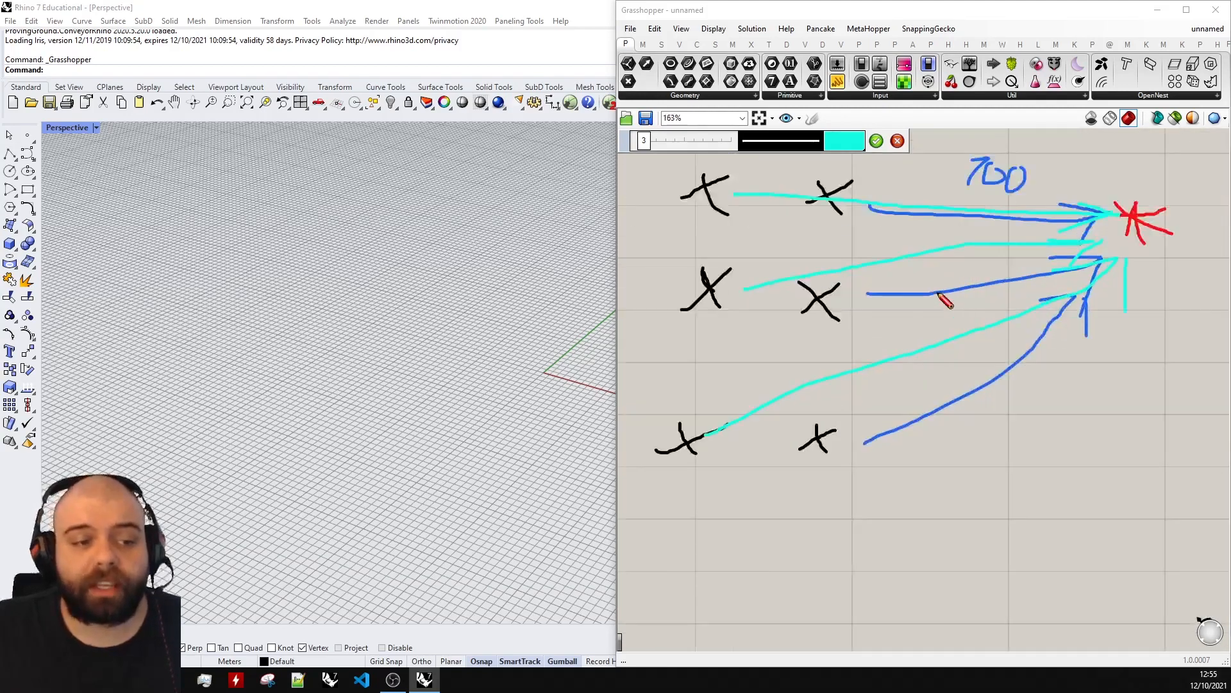
scroll(924, 429, "down", 5)
scroll(840, 414, "up", 7)
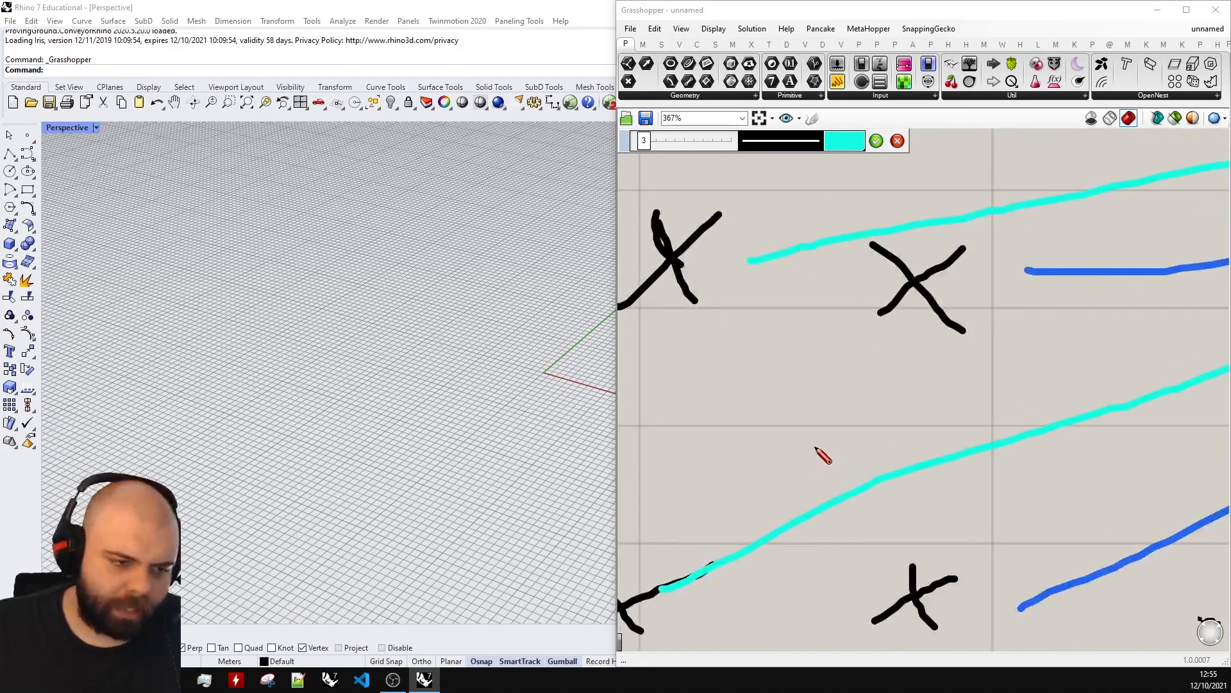
scroll(927, 449, "down", 4)
left_click_drag(860, 427, 930, 418)
scroll(850, 481, "down", 6)
scroll(869, 511, "up", 3)
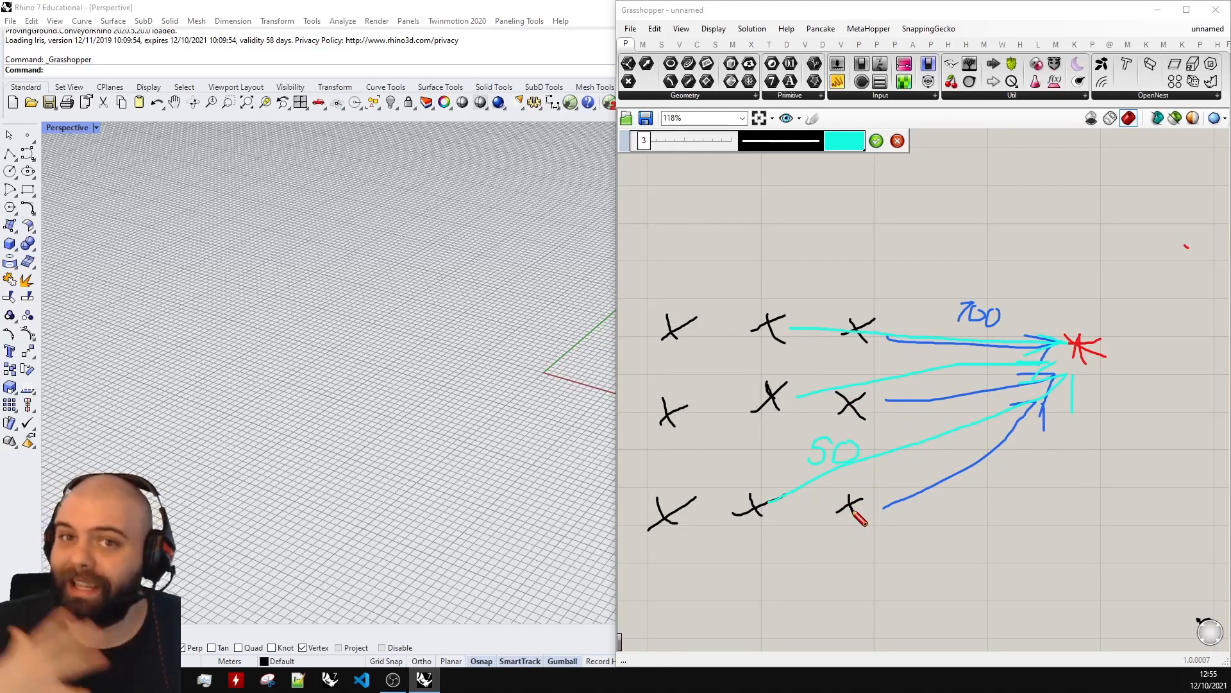
left_click(876, 140)
Step: Sketch three pale cyan lines from the grid's leftmost crosses to the red asterisk, label them "10", and finish the sketch
left_click(812, 118)
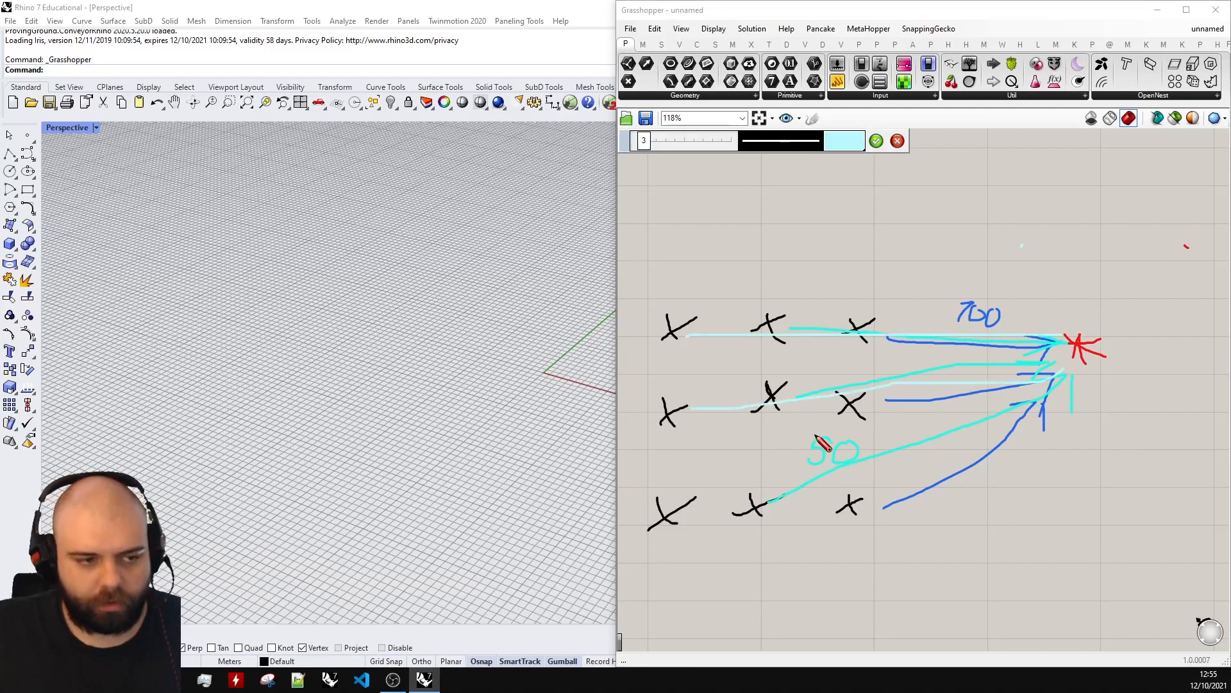
left_click_drag(687, 514, 1068, 359)
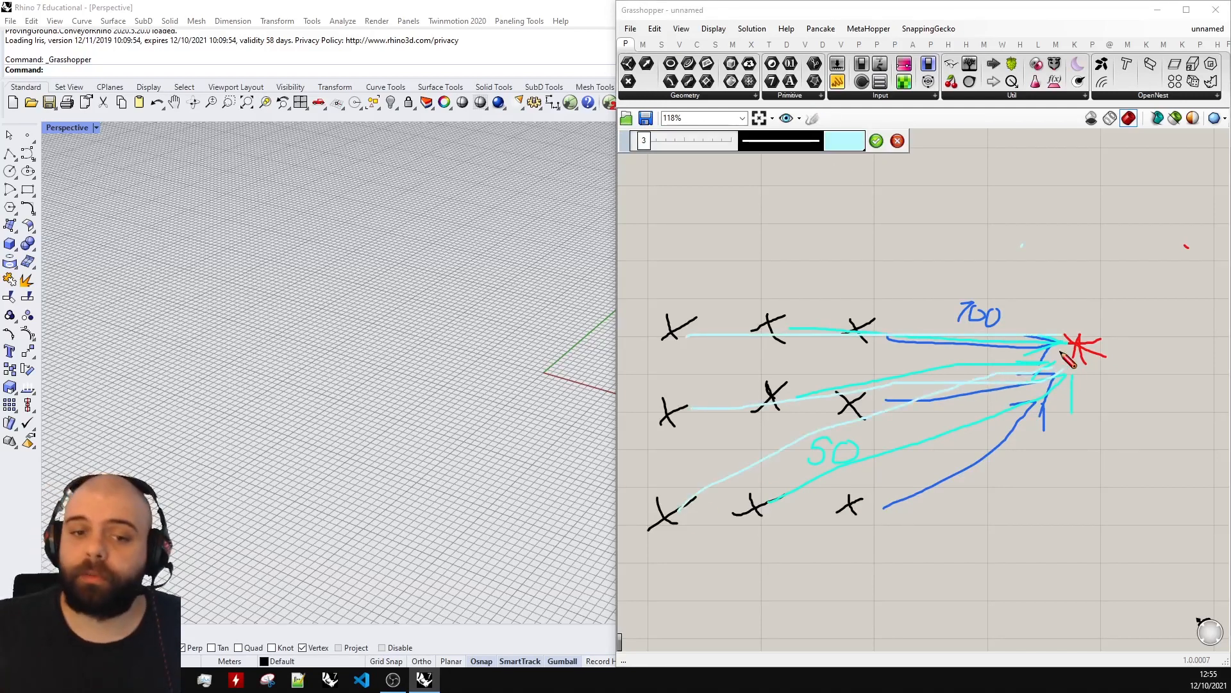
scroll(924, 385, "down", 3)
scroll(838, 417, "up", 8)
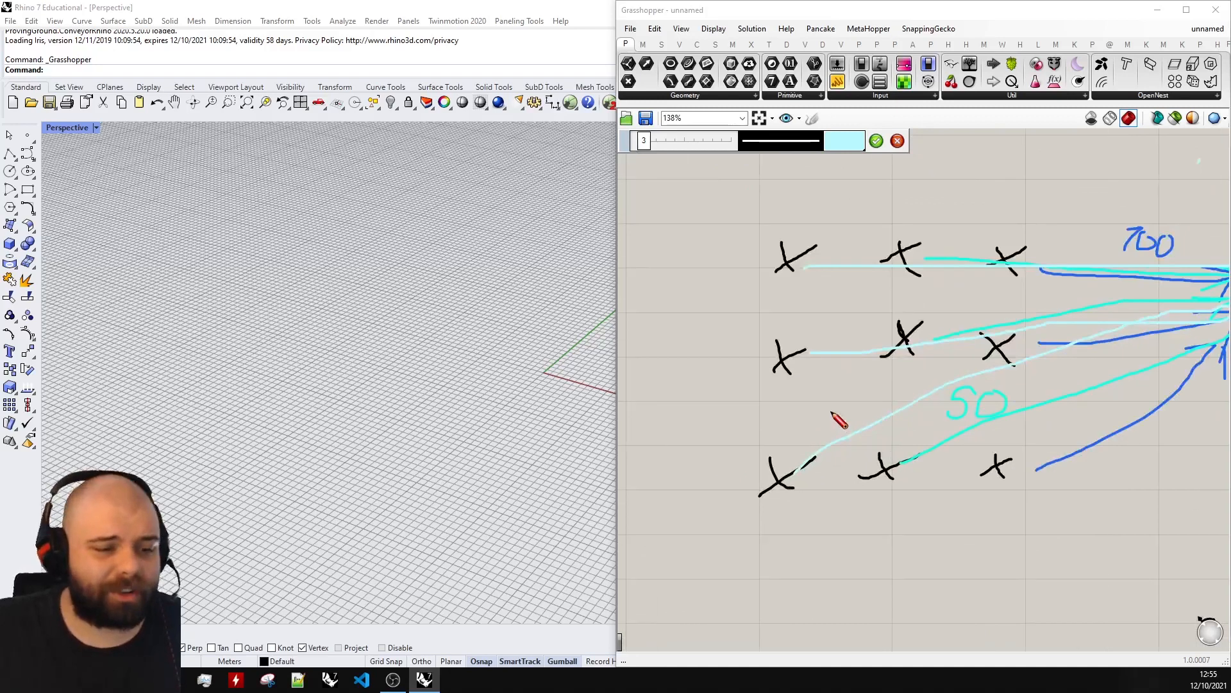
mouse_move(823, 424)
left_mouse_down()
mouse_move(813, 385)
mouse_move(867, 389)
left_mouse_up()
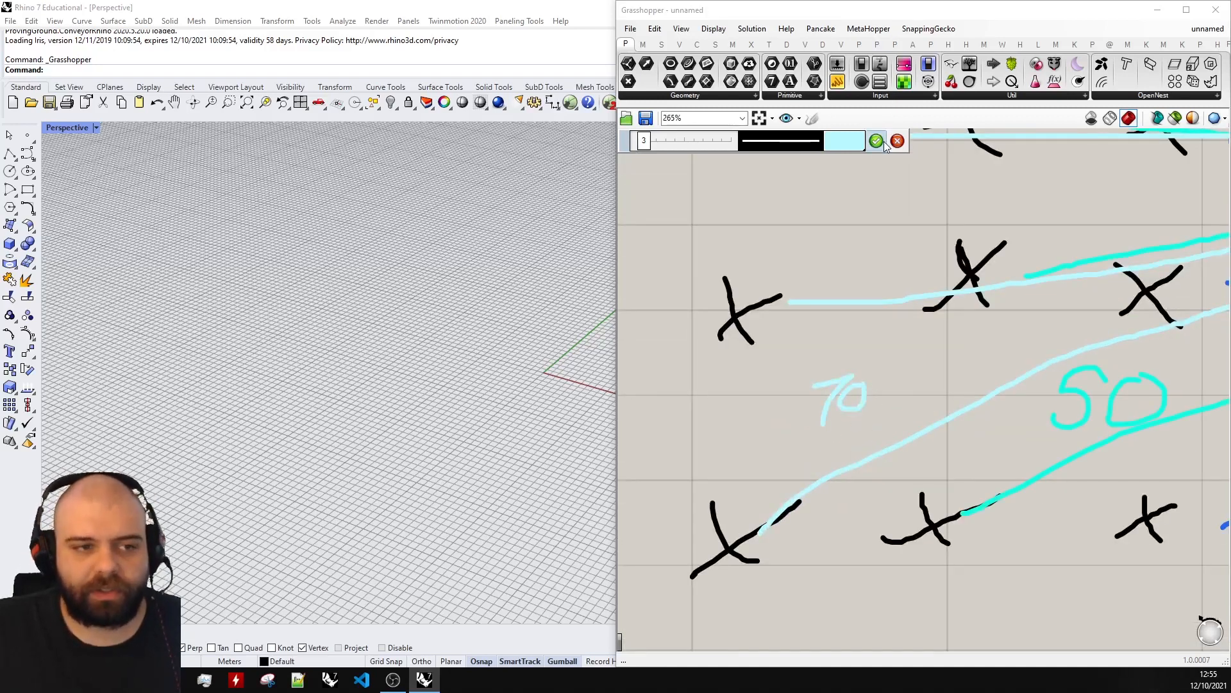
left_click(876, 140)
Step: Sketch a red horizontal distance line with end ticks above the grid, from the upper-right cross to the asterisk
scroll(797, 349, "down", 5)
scroll(796, 349, "down", 3)
scroll(941, 268, "up", 3)
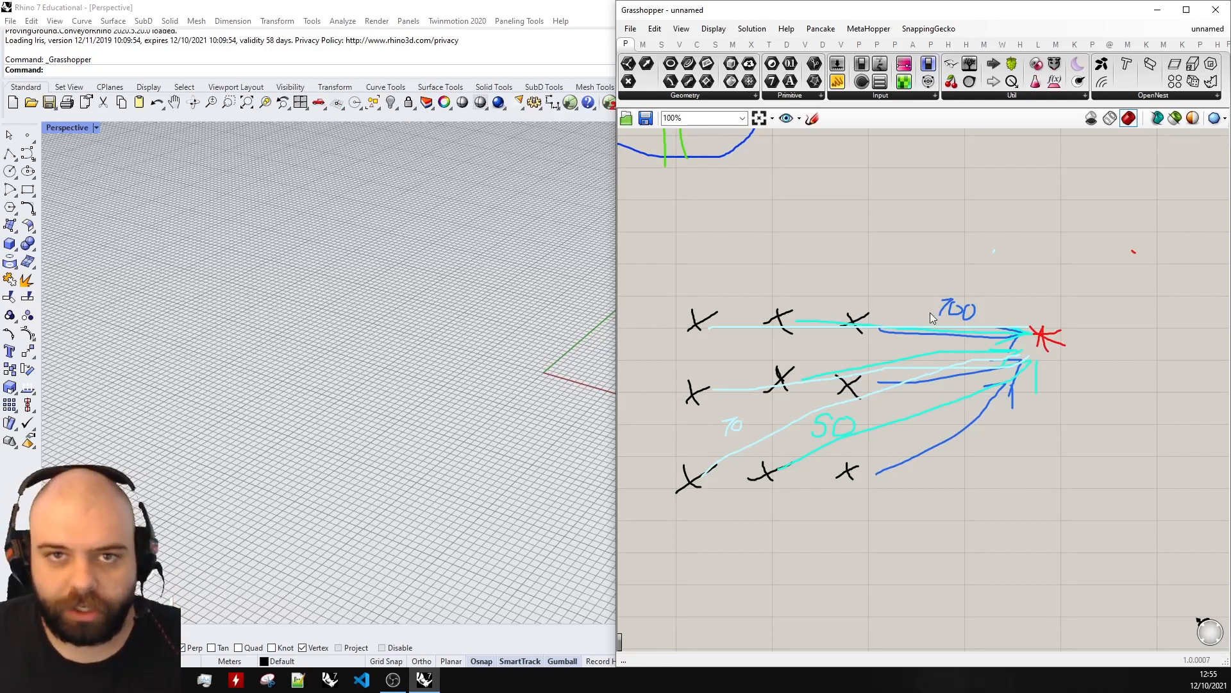
left_click(813, 120)
left_click(844, 141)
scroll(803, 310, "up", 2)
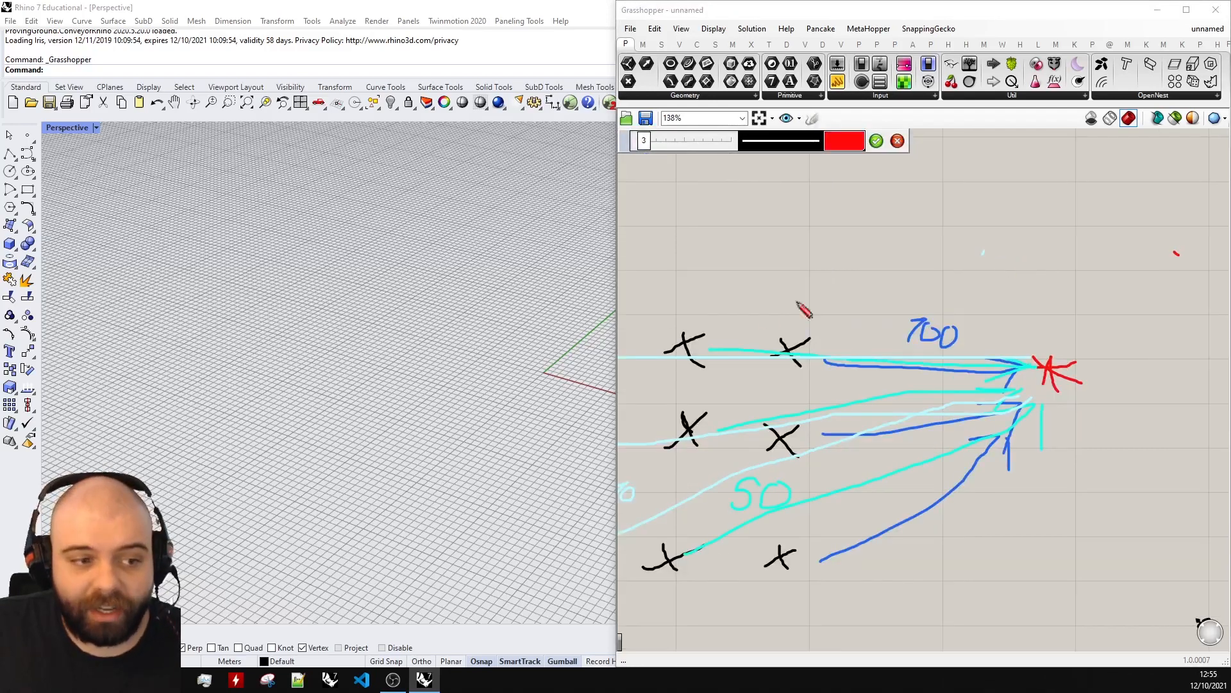
mouse_move(804, 271)
left_mouse_down()
mouse_move(801, 318)
mouse_move(892, 295)
mouse_move(1066, 296)
left_mouse_up()
left_click_drag(1056, 281, 1058, 331)
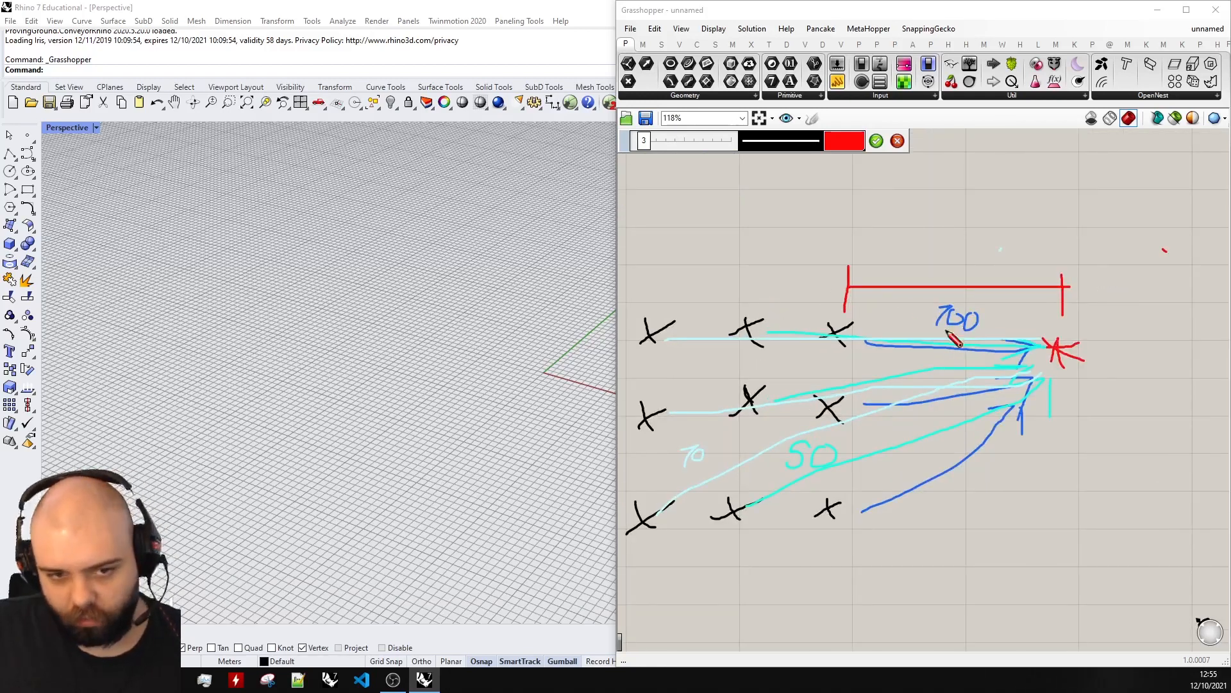
Step: Sketch red distance lines from the central and lower-left crosses to the asterisk, label them "50" and "10", and finish the sketch
left_click_drag(761, 381, 761, 389)
left_click_drag(761, 385, 1045, 371)
left_click_drag(831, 376, 867, 362)
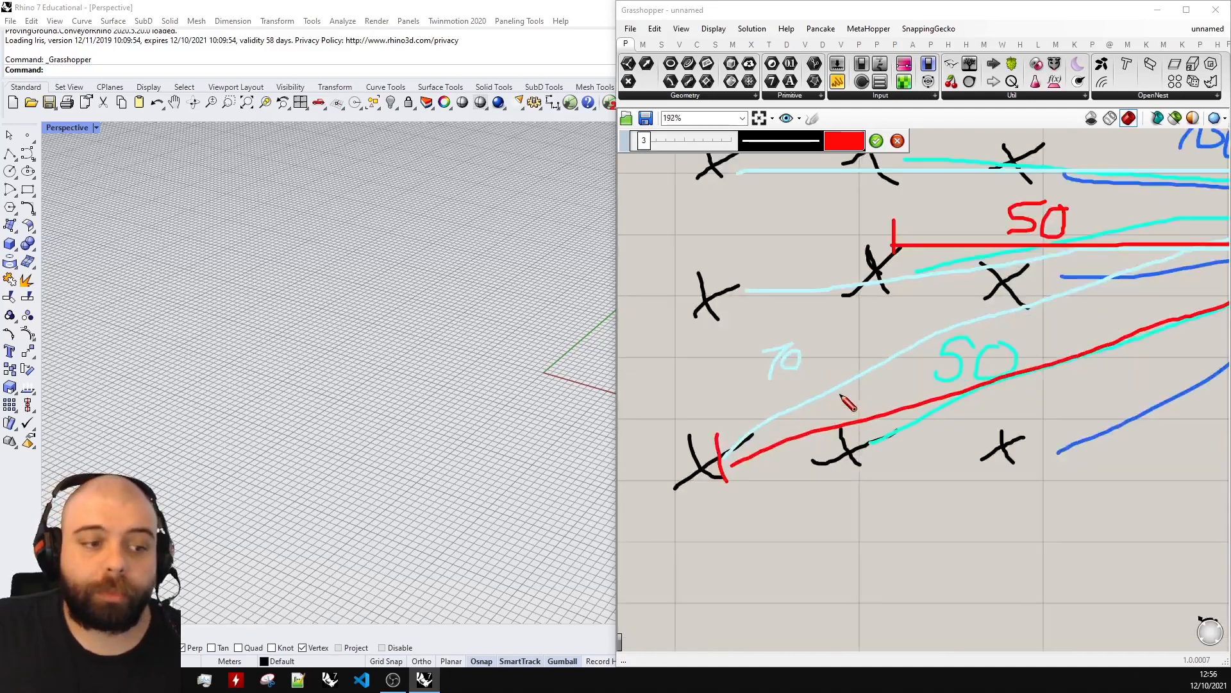
mouse_move(832, 371)
left_mouse_down()
mouse_move(850, 402)
mouse_move(882, 392)
mouse_move(867, 397)
left_mouse_up()
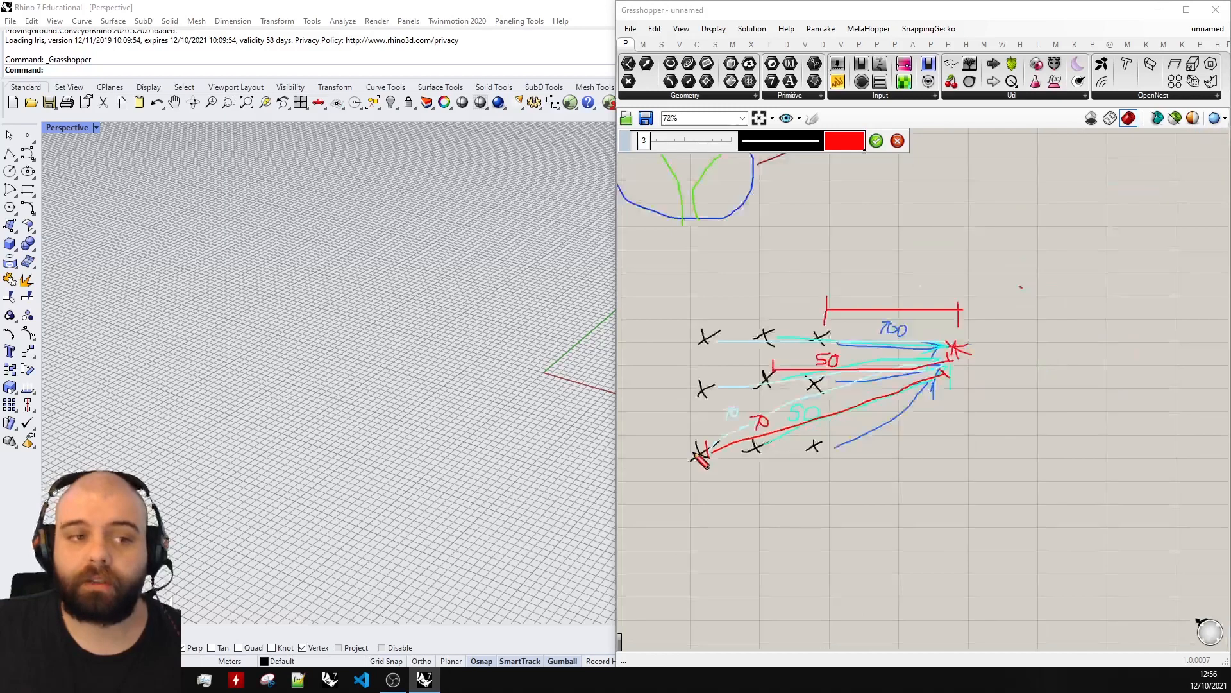
scroll(893, 275, "up", 3)
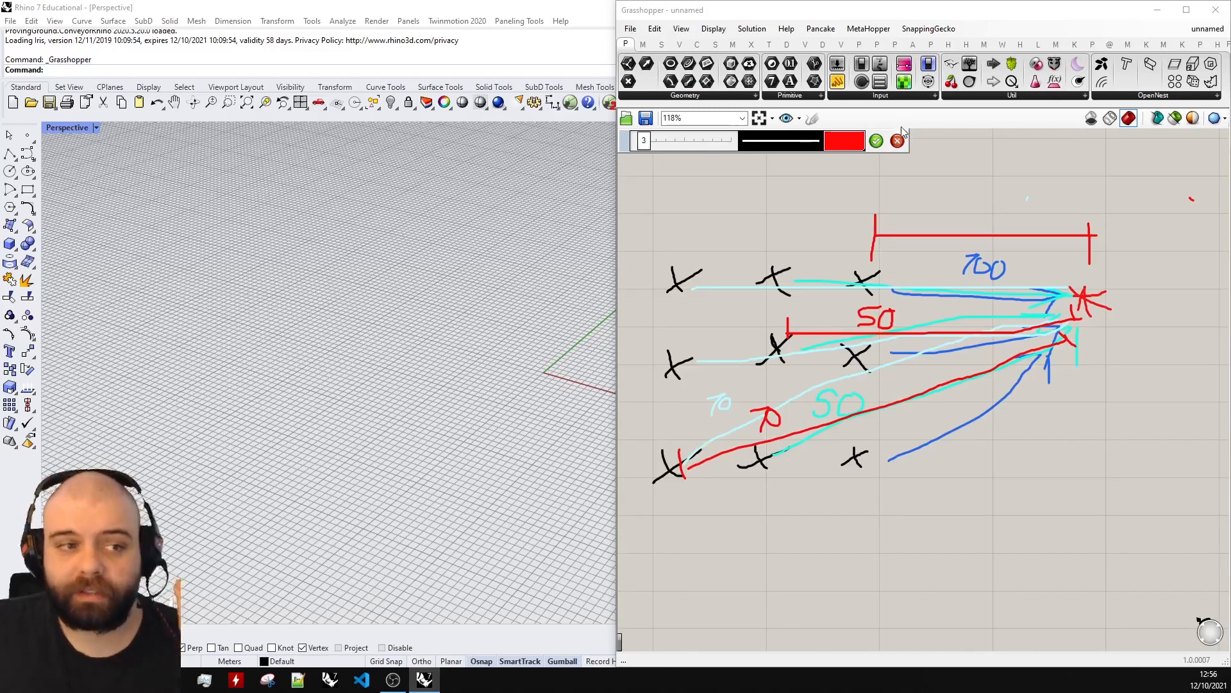
left_click(877, 142)
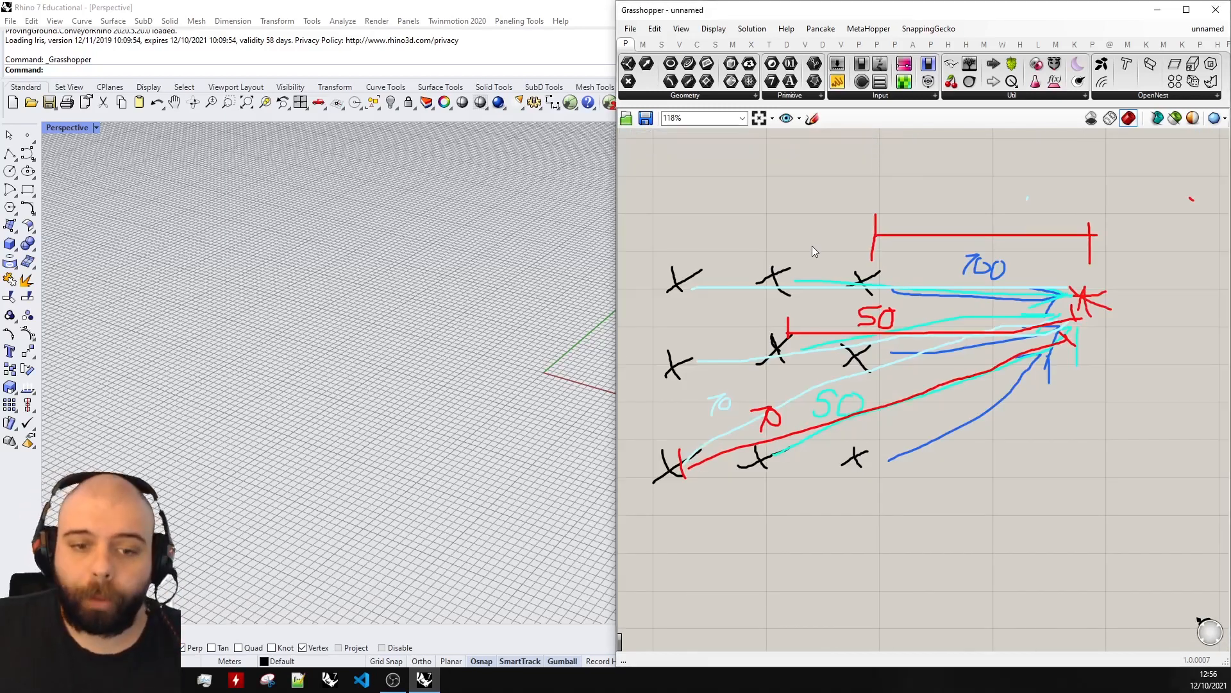
Step: Compare the grid's distances to its attractor with the arrows and distance line in the Earth-moon sketch
scroll(874, 259, "down", 3)
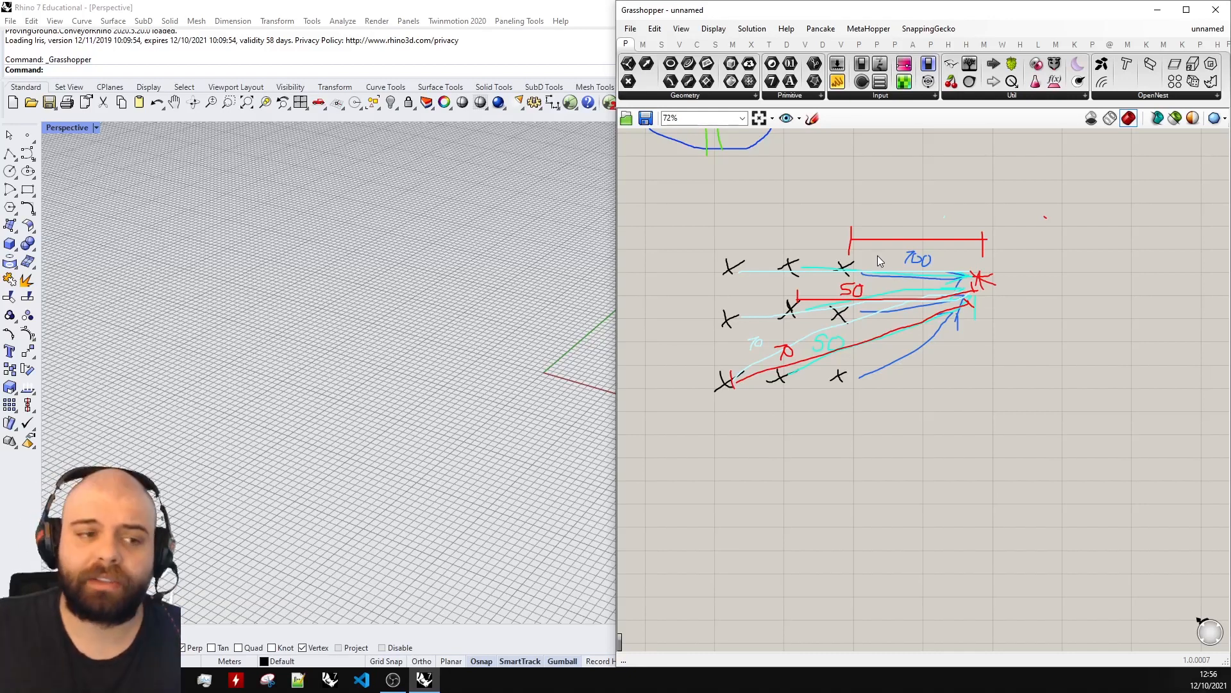
scroll(982, 268, "up", 3)
scroll(1032, 274, "down", 3)
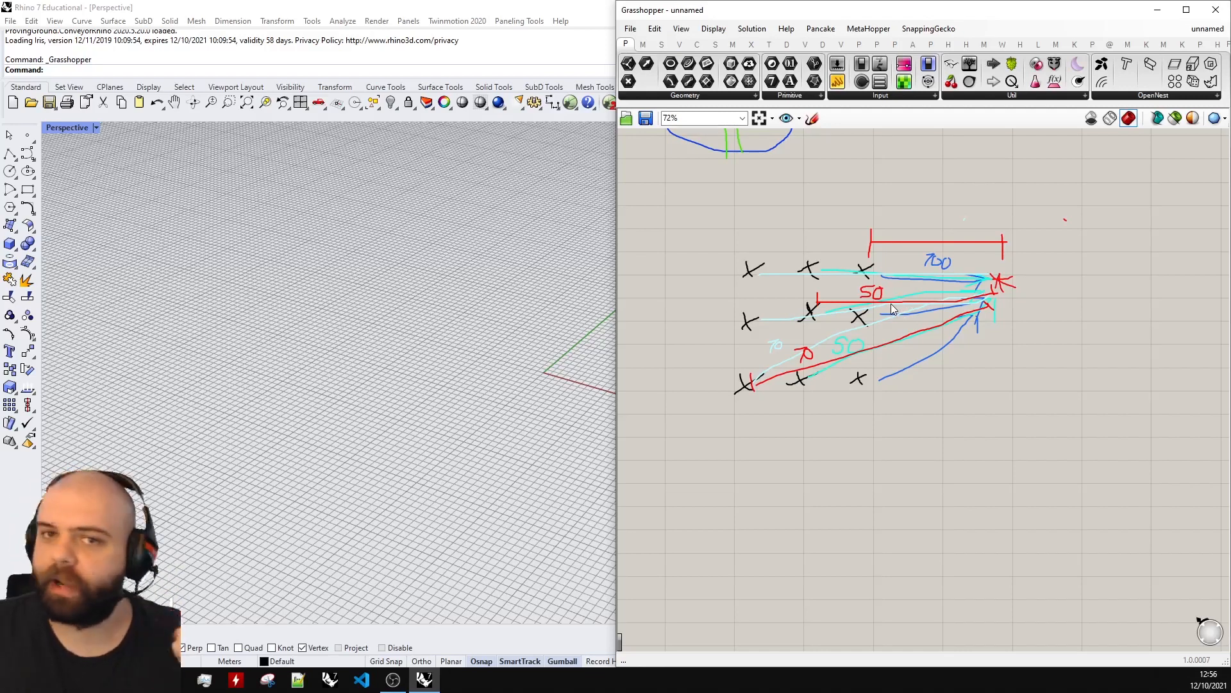
scroll(890, 303, "up", 2)
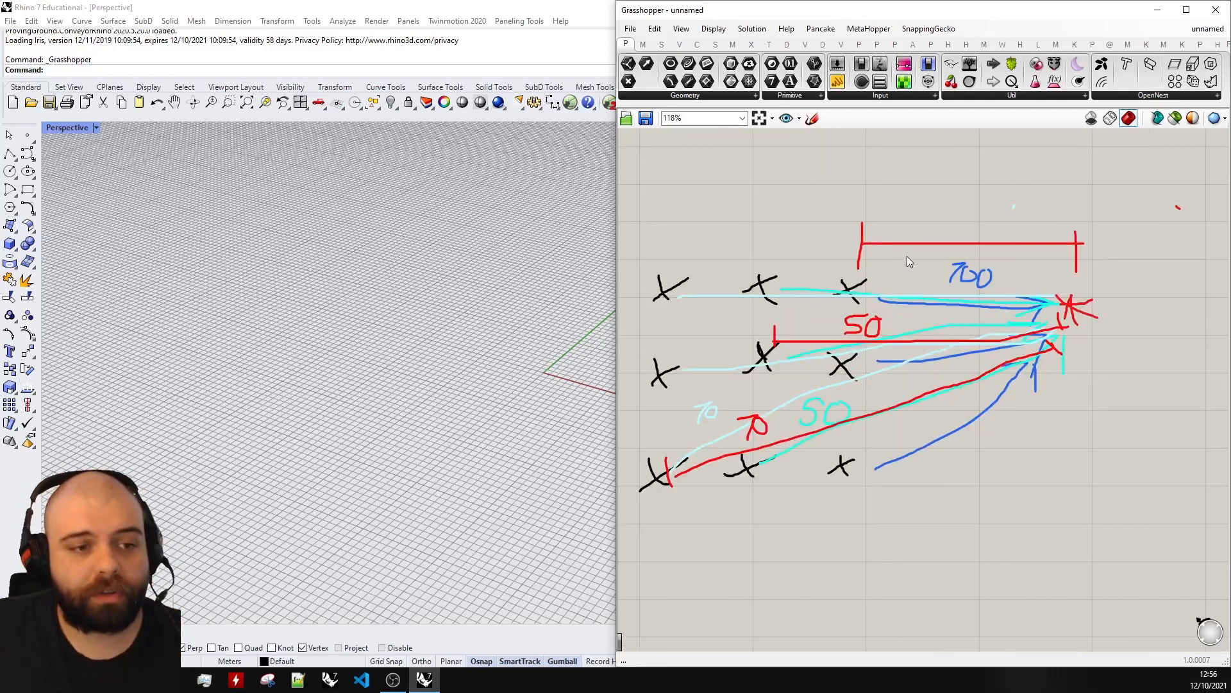
scroll(917, 282, "down", 5)
scroll(922, 295, "down", 2)
scroll(906, 259, "up", 4)
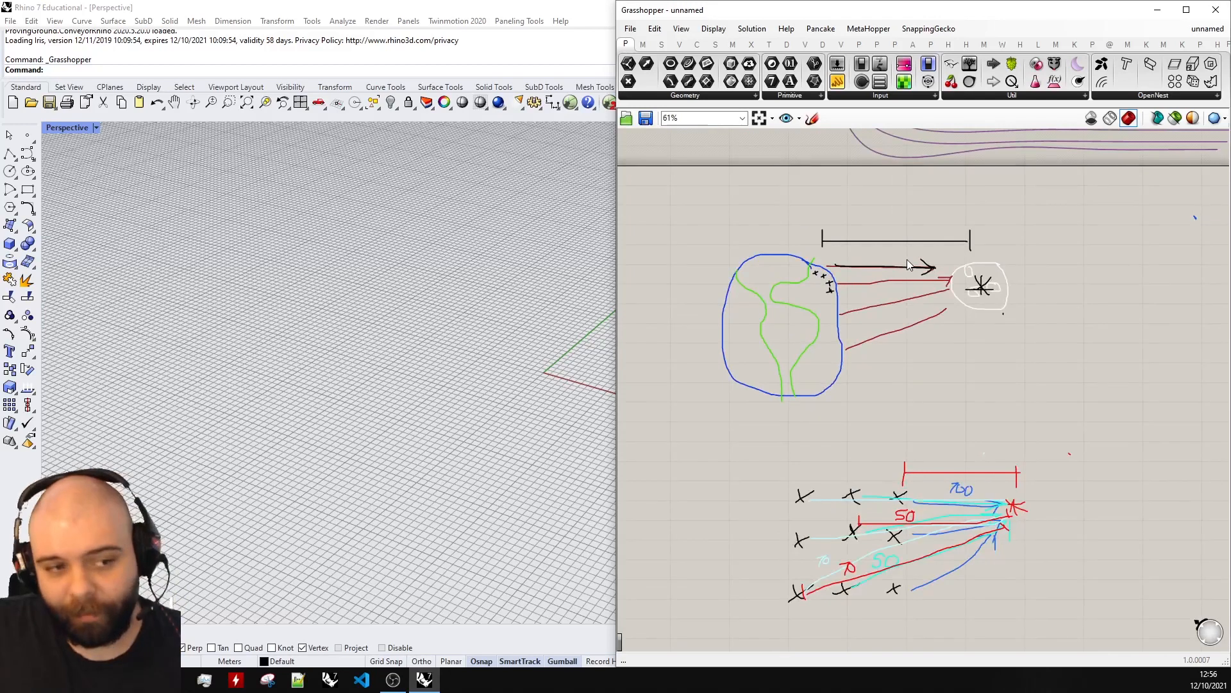
scroll(907, 259, "up", 3)
scroll(629, 250, "down", 2)
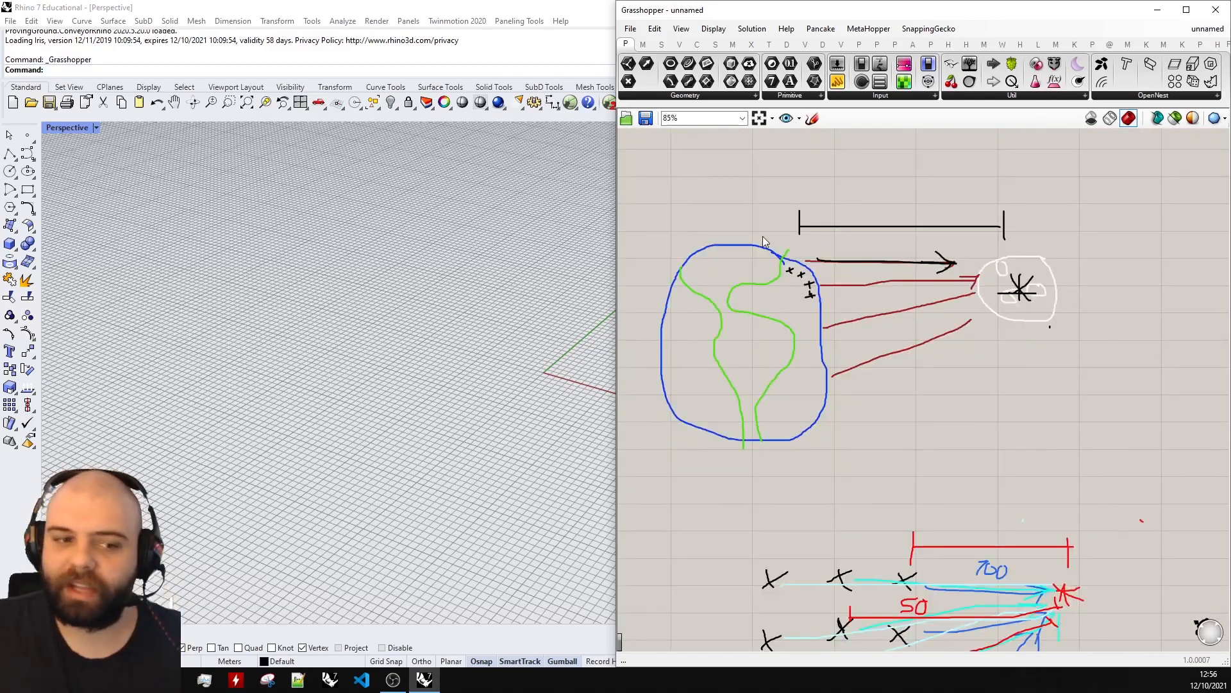
scroll(763, 236, "down", 4)
scroll(814, 482, "up", 5)
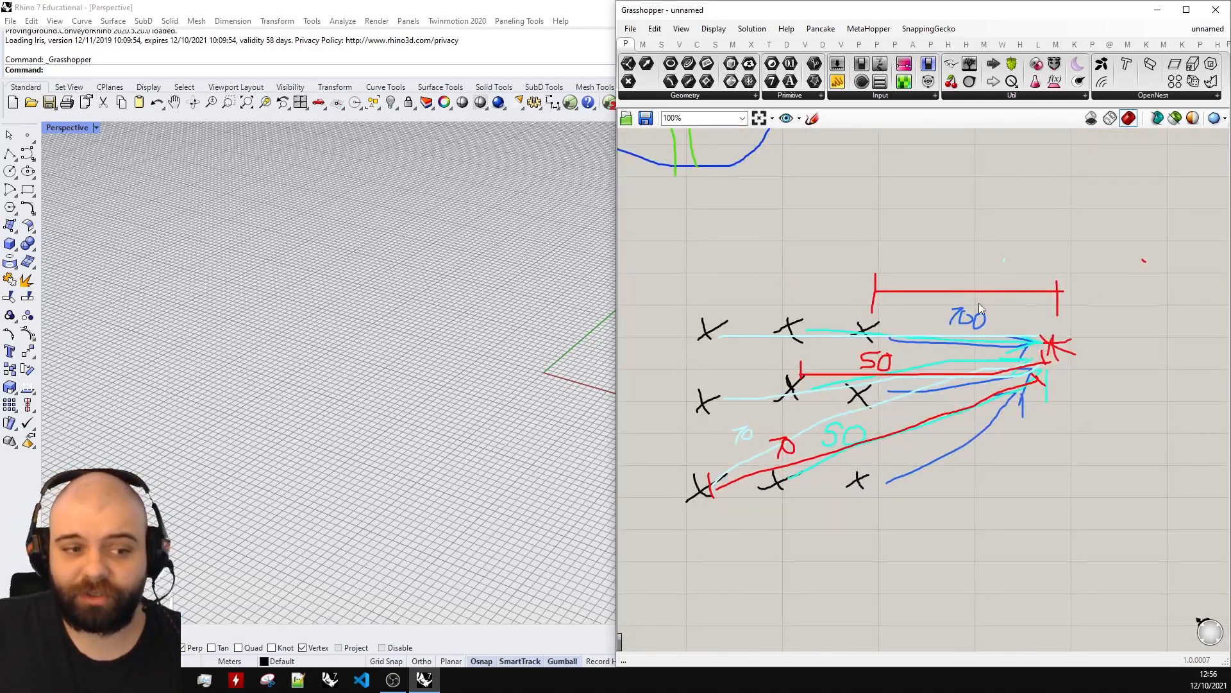
scroll(972, 303, "down", 3)
scroll(944, 140, "up", 4)
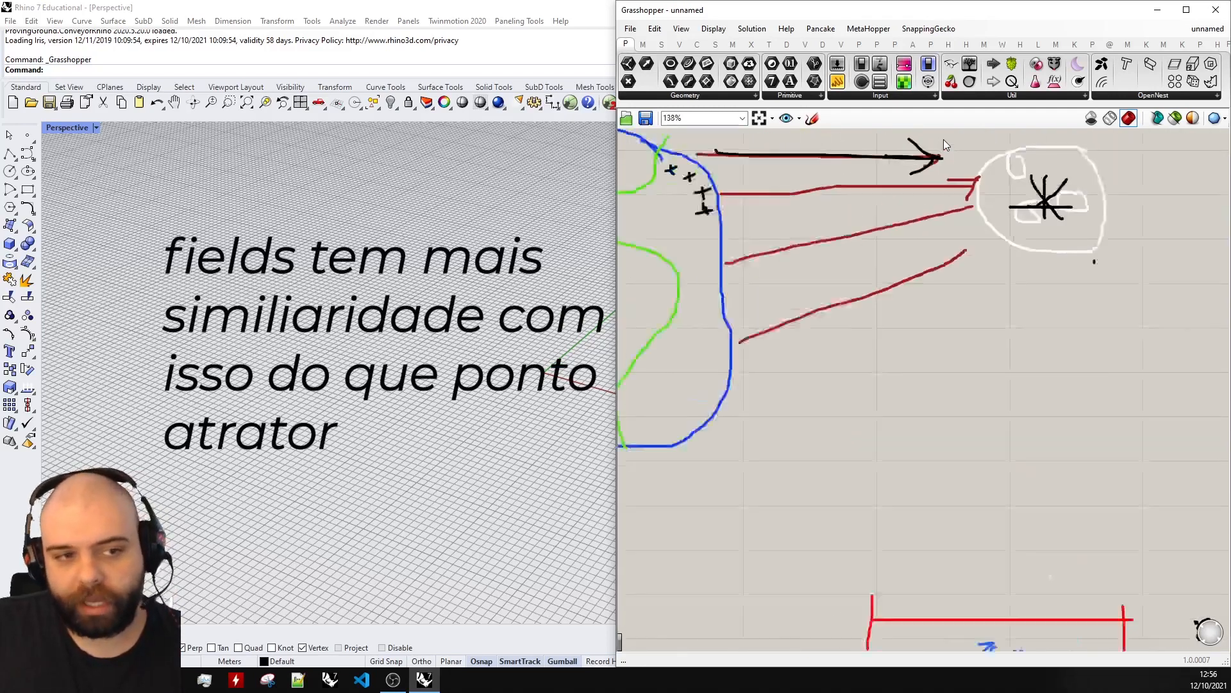
scroll(1060, 340, "down", 2)
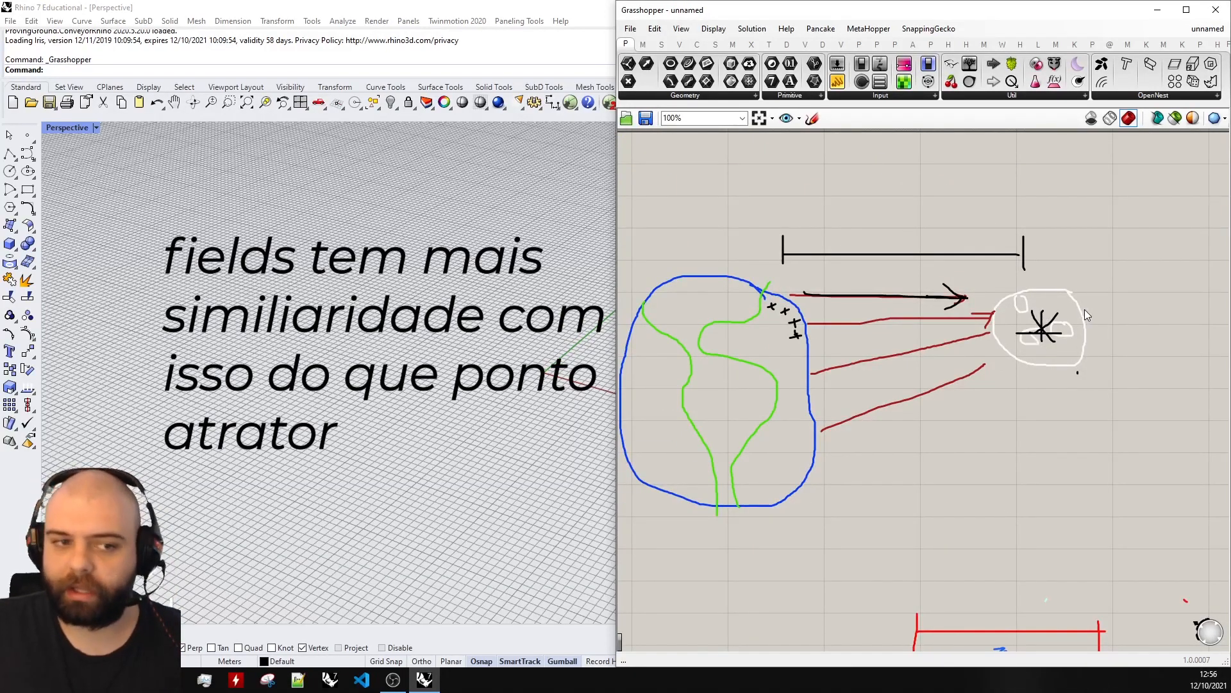
scroll(755, 319, "down", 5)
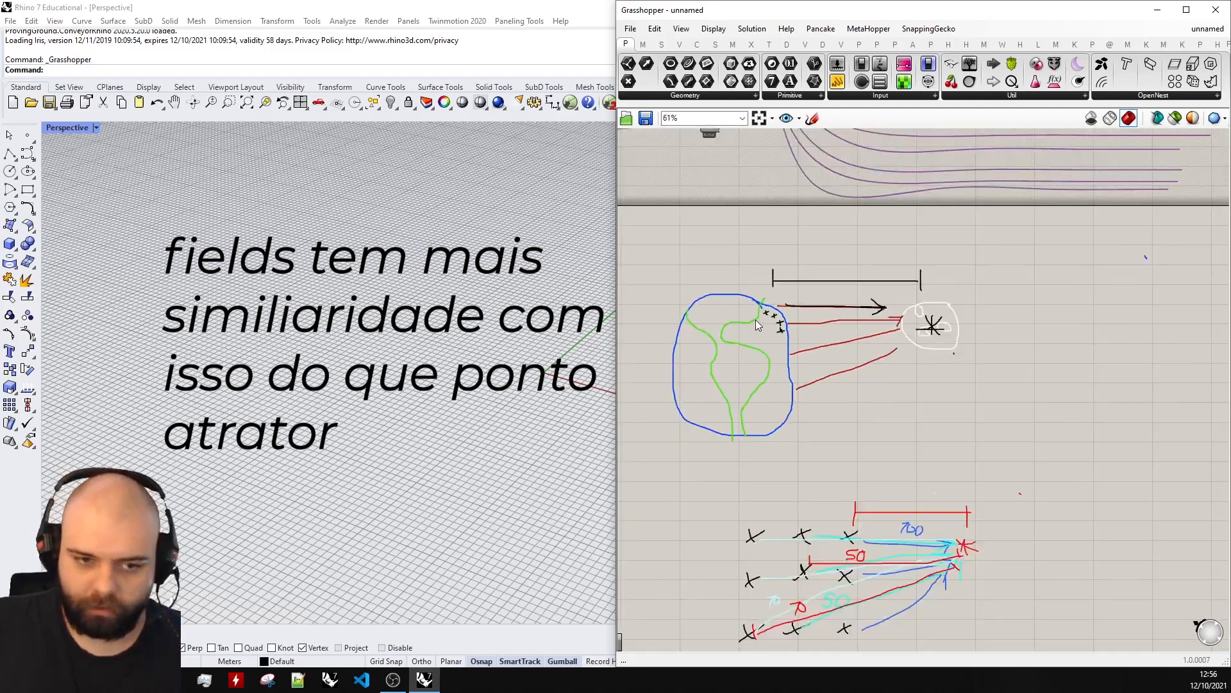
Step: Sketch a large yellow sun beyond the moon with long yellow lines joining it to the Earth, and finish the sketch
left_click(812, 118)
left_click(839, 145)
left_click(858, 179)
left_click_drag(884, 279, 892, 279)
left_click(1124, 299)
mouse_move(1096, 378)
left_mouse_down()
mouse_move(923, 348)
mouse_move(784, 361)
mouse_move(1049, 344)
left_mouse_up()
mouse_move(722, 359)
left_mouse_down()
mouse_move(1075, 336)
mouse_move(783, 344)
mouse_move(1019, 325)
left_mouse_up()
scroll(1107, 308, "up", 2)
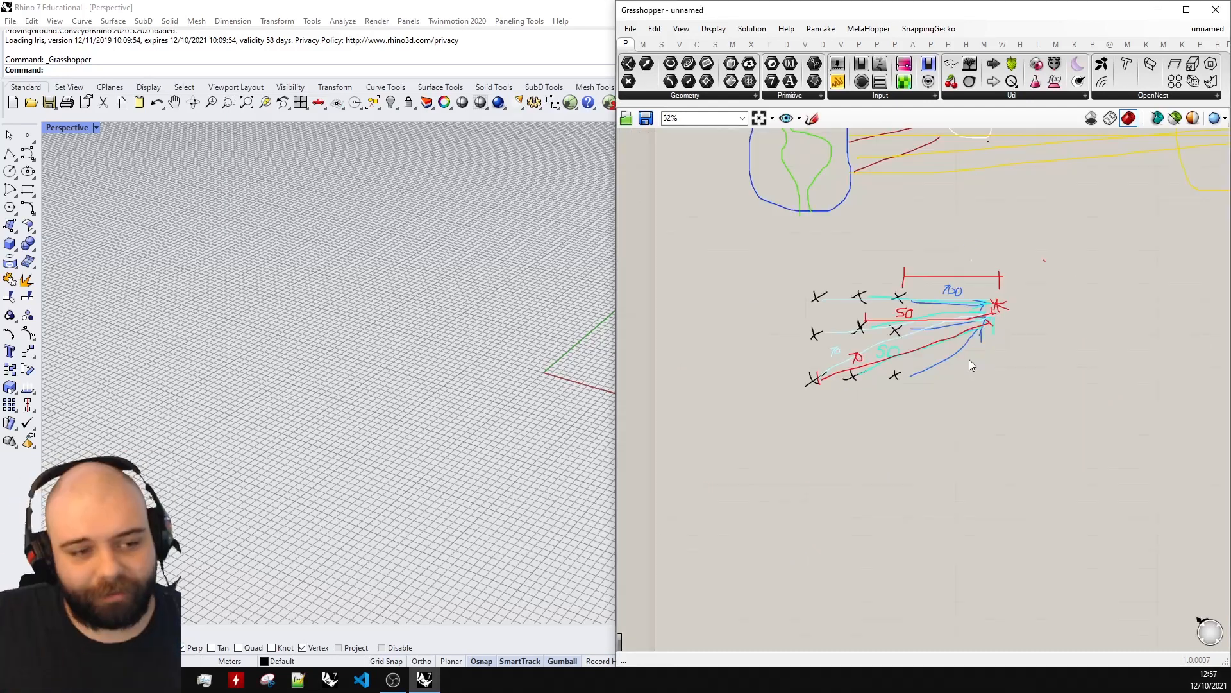
scroll(888, 267, "up", 5)
scroll(830, 274, "down", 3)
left_click_drag(721, 247, 1129, 483)
scroll(812, 295, "up", 2)
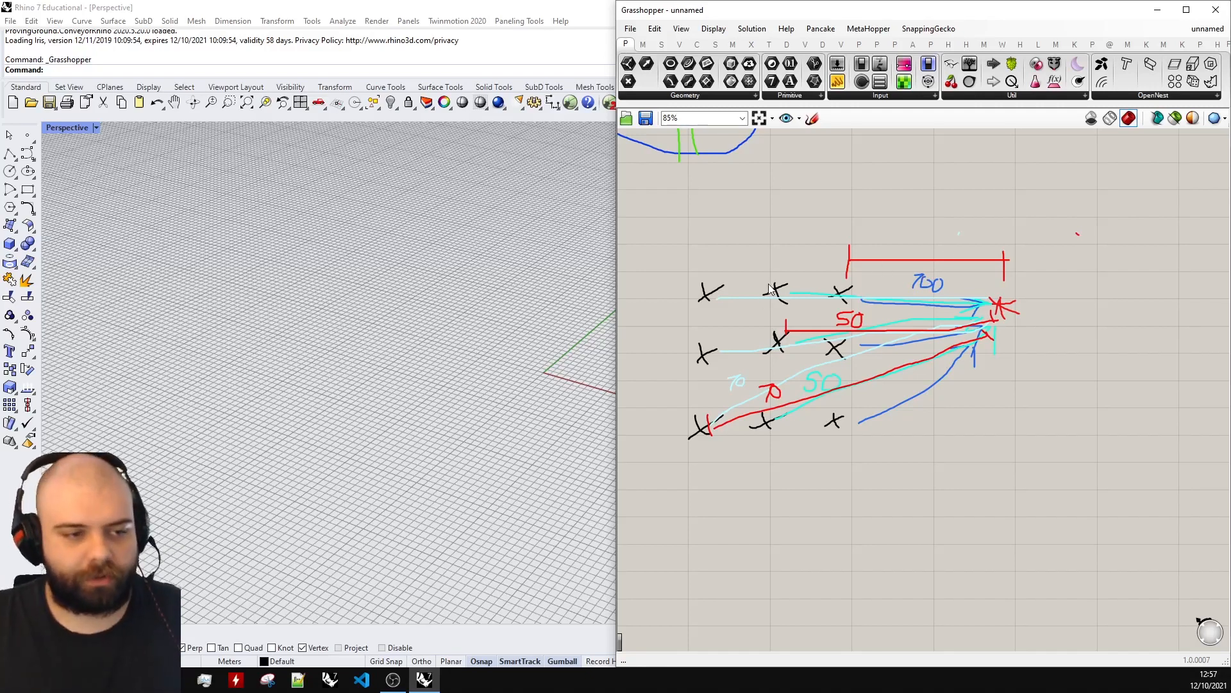
scroll(929, 276, "down", 5)
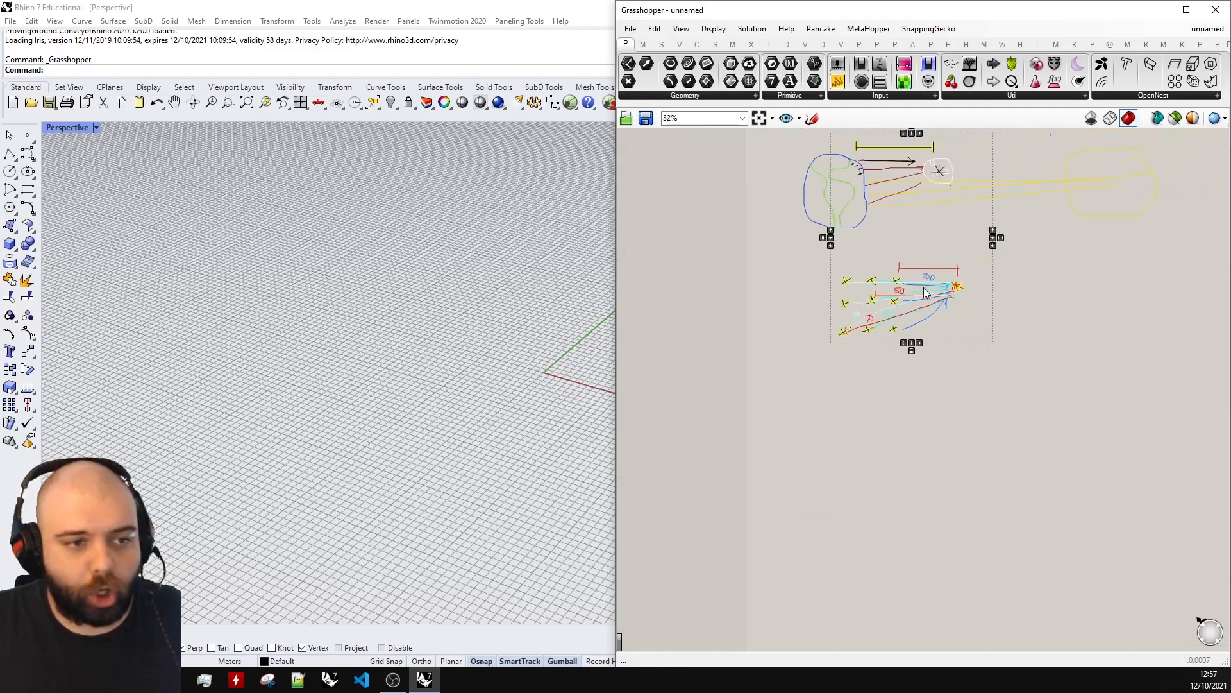
left_click(1047, 256)
Step: Sketch a black horizontal distance line with end ticks over the red one above the grid and label it "d"
scroll(1001, 259, "up", 4)
left_click(812, 118)
left_click(843, 140)
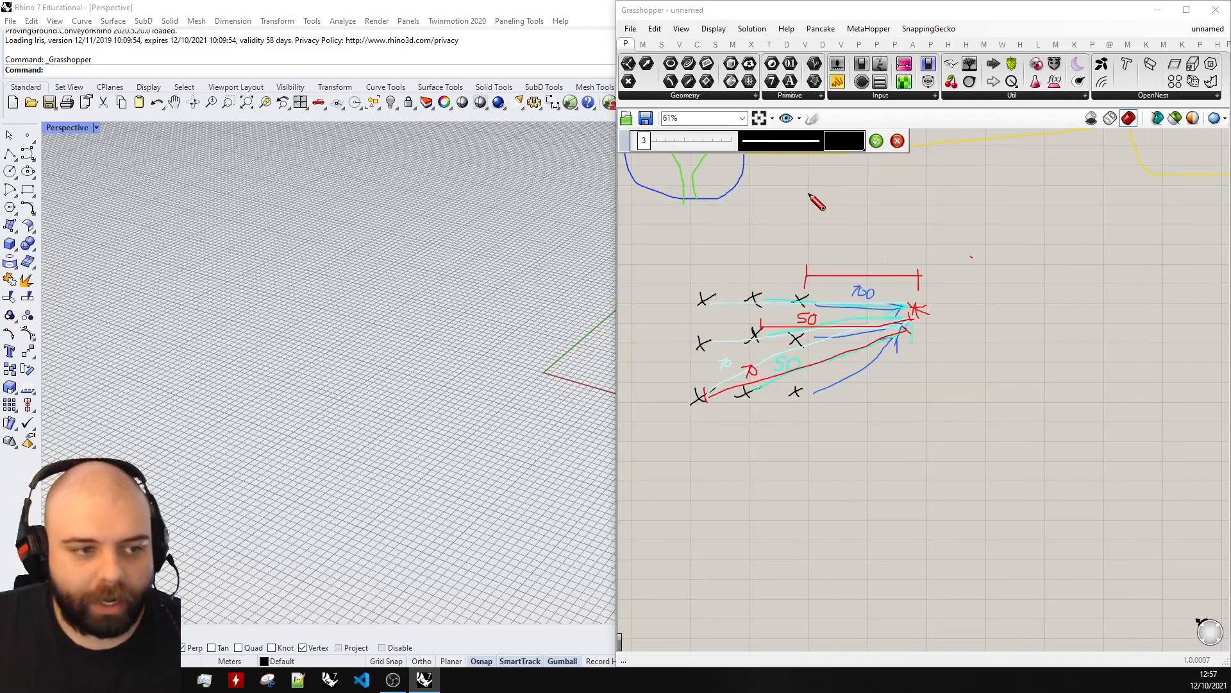
scroll(853, 278, "up", 3)
mouse_move(764, 253)
left_mouse_down()
mouse_move(764, 271)
mouse_move(984, 269)
mouse_move(980, 310)
left_mouse_up()
left_click_drag(764, 246, 765, 290)
scroll(853, 246, "up", 3)
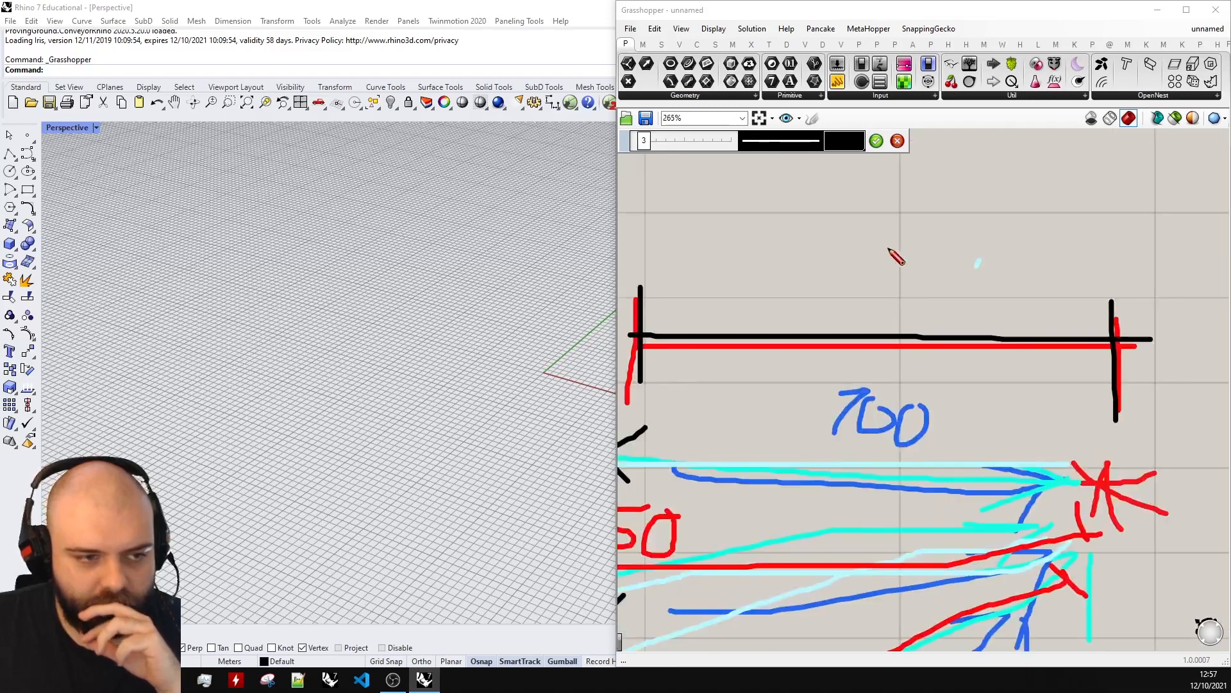
left_click_drag(874, 231, 873, 318)
scroll(860, 282, "down", 3)
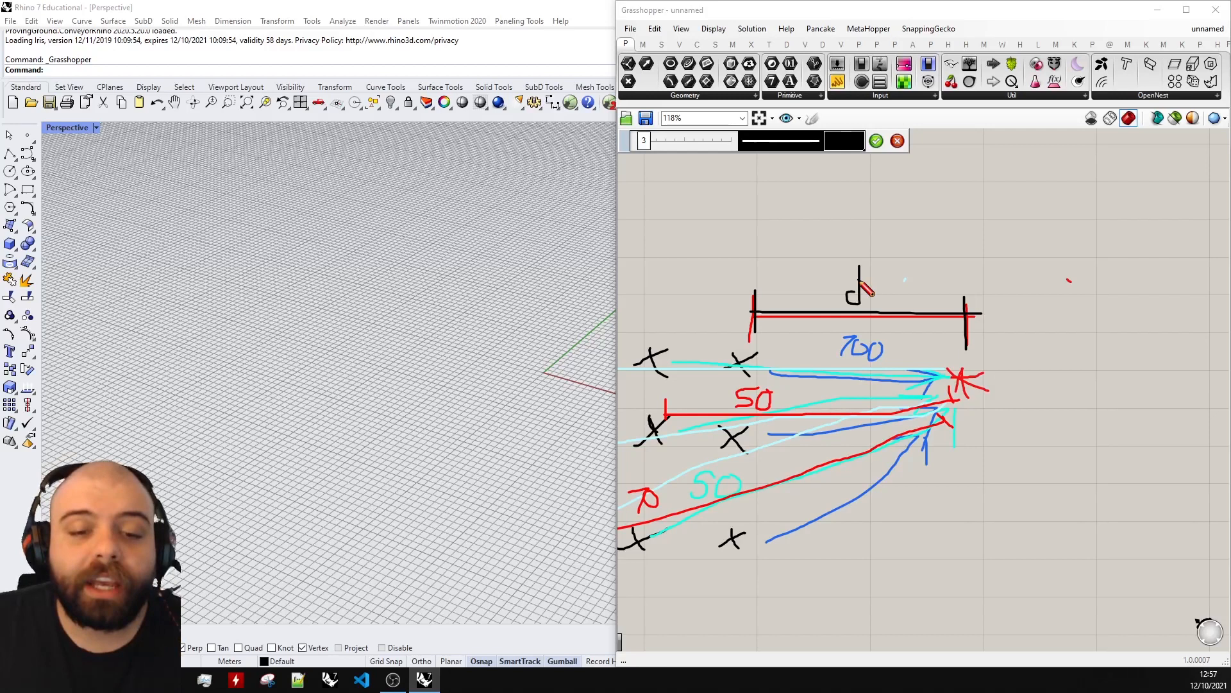
scroll(858, 256, "down", 3)
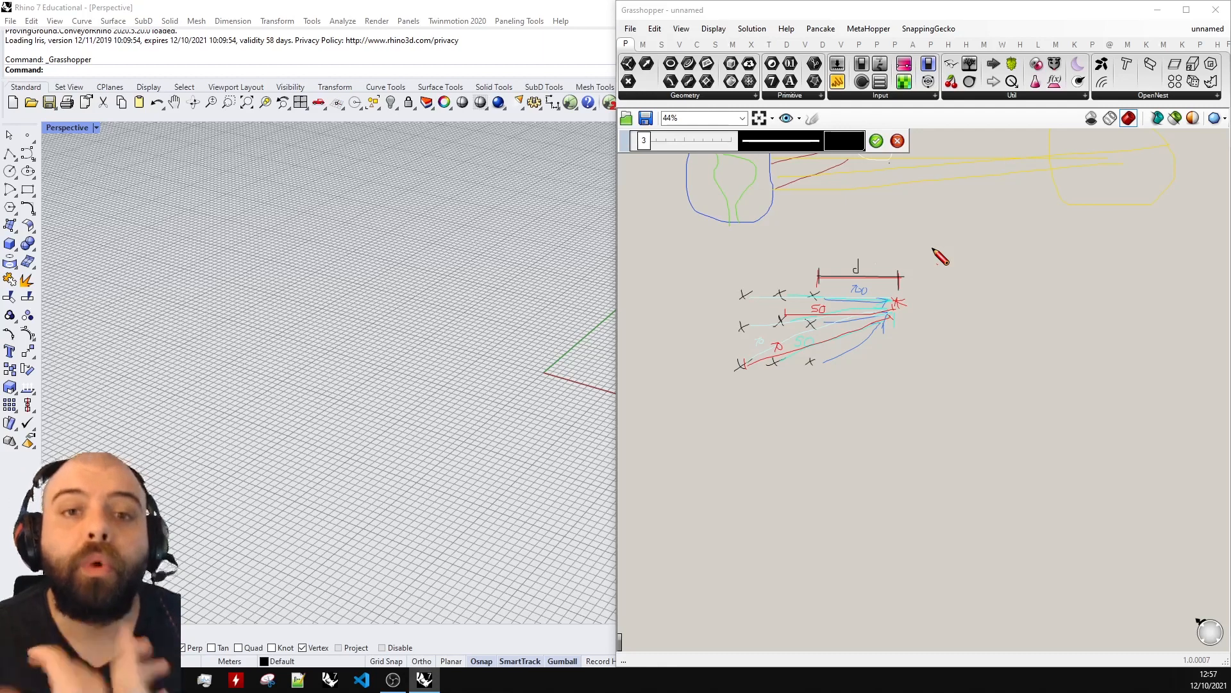
Step: Retrace the black distance line under the "d" label and its two end ticks to thicken them
scroll(879, 254, "up", 6)
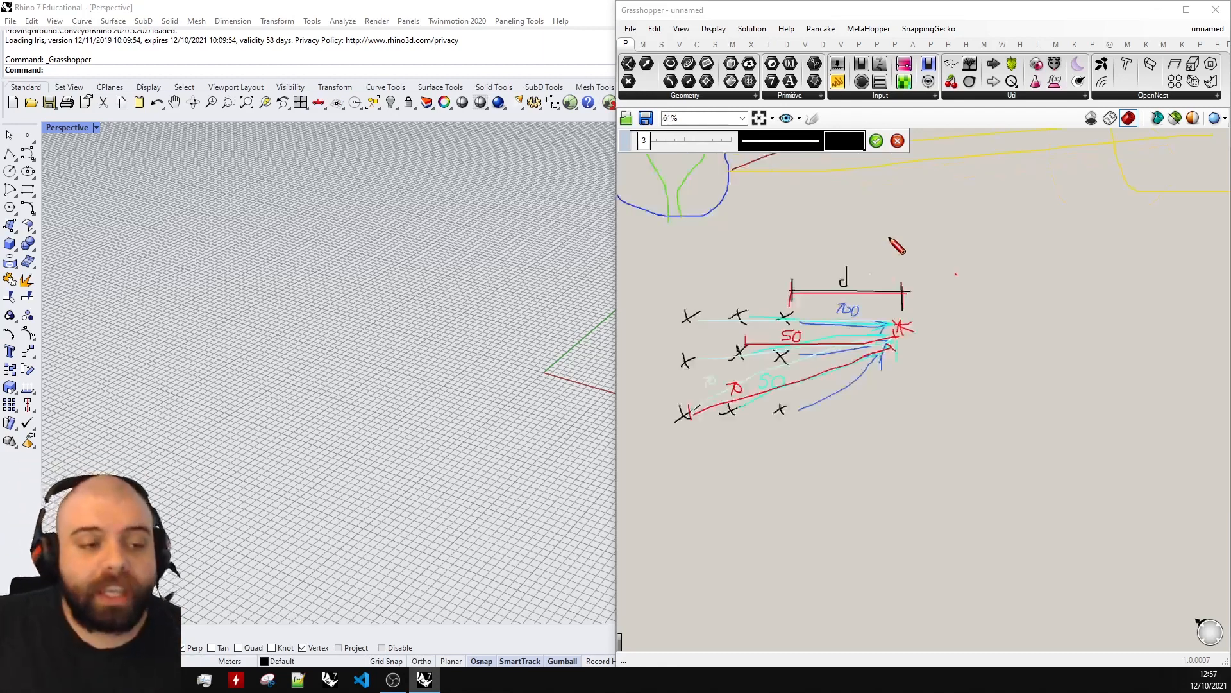
left_click_drag(683, 313, 682, 375)
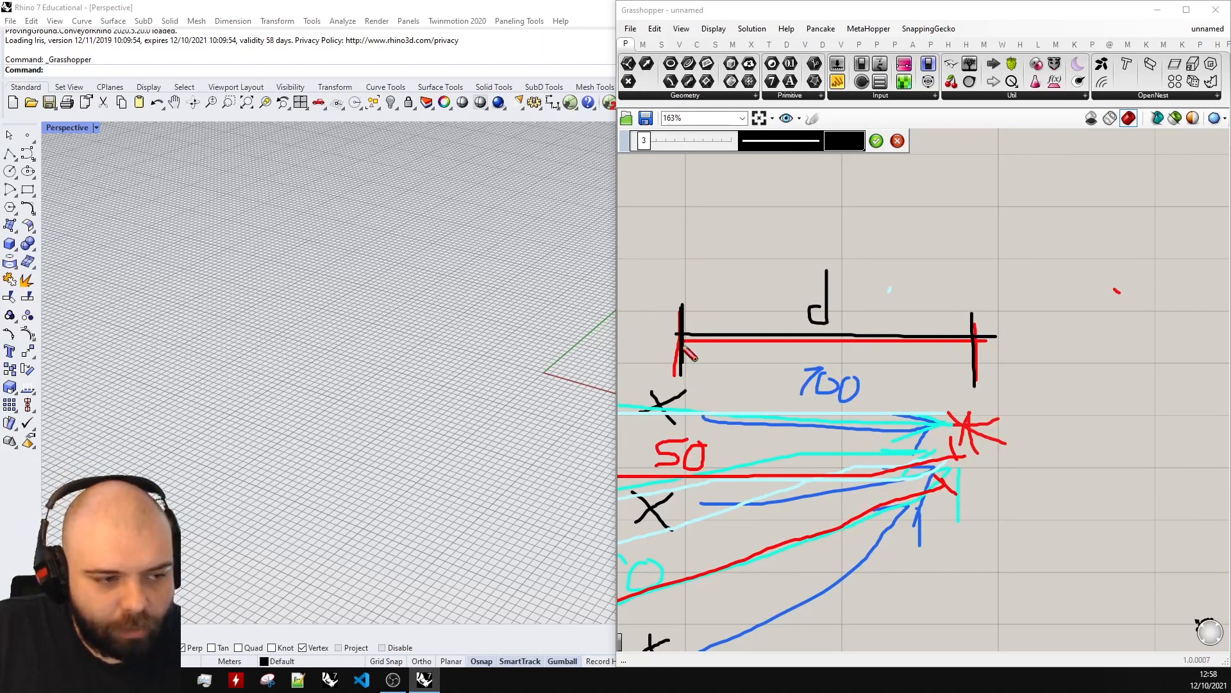
left_click_drag(971, 296, 975, 385)
scroll(991, 266, "down", 4)
Step: Draw small black circles around the three crosses in the grid's right column
scroll(853, 314, "up", 7)
left_click_drag(856, 290, 879, 306)
scroll(880, 301, "down", 3)
scroll(880, 378, "up", 2)
mouse_move(860, 373)
left_mouse_down()
mouse_move(871, 403)
mouse_move(865, 384)
left_mouse_up()
left_click_drag(853, 575, 857, 577)
scroll(925, 331, "down", 3)
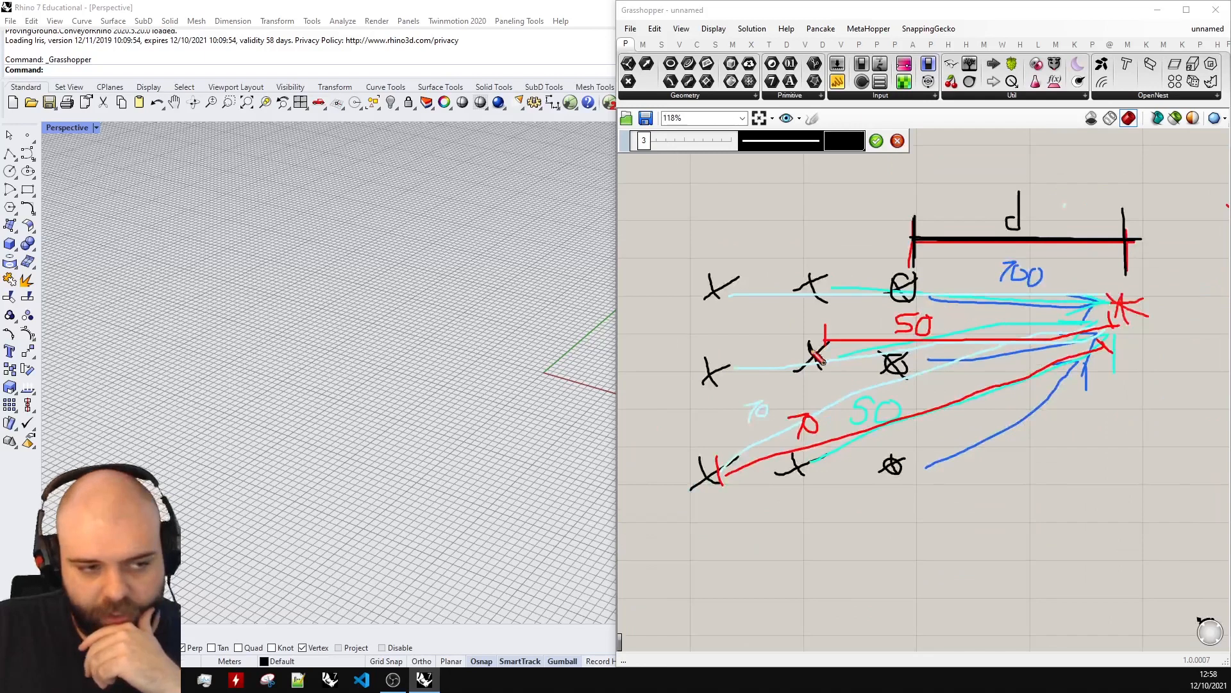
Step: Draw medium-sized black circles around the three crosses in the grid's middle column
scroll(816, 340, "up", 3)
left_click_drag(843, 230, 857, 237)
left_click_drag(851, 358, 788, 377)
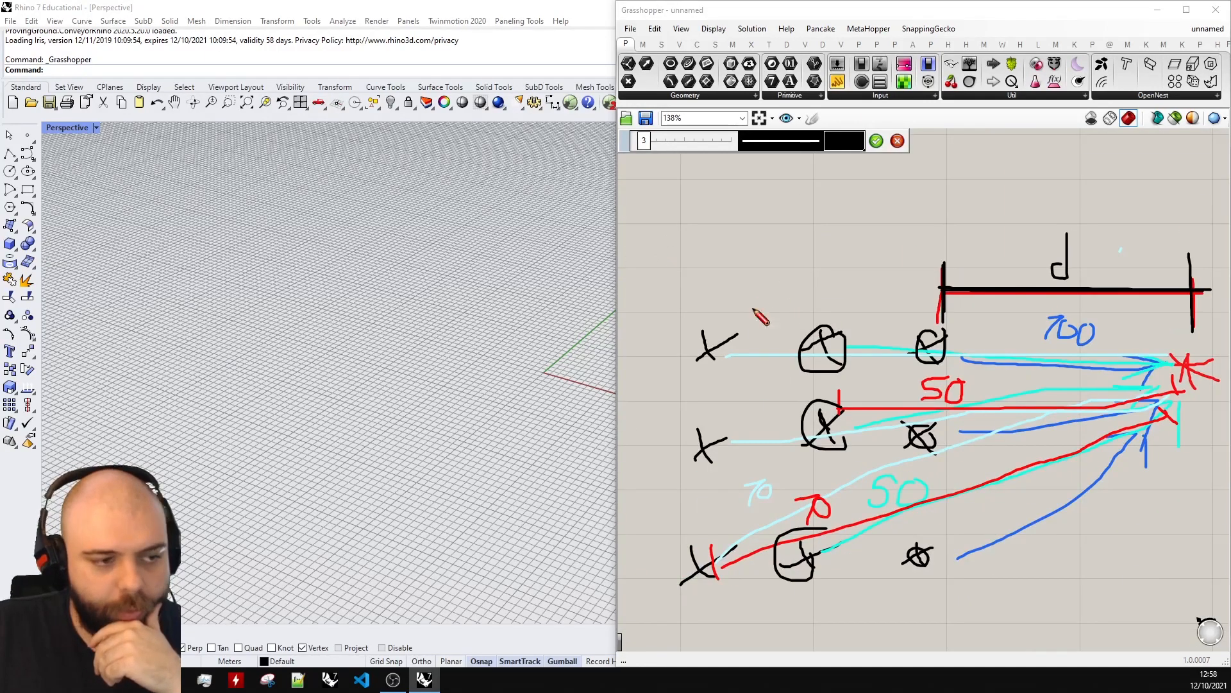
Step: Draw larger black circles around the three crosses in the grid's left column
mouse_move(753, 333)
left_mouse_down()
mouse_move(761, 352)
mouse_move(760, 320)
left_mouse_up()
mouse_move(738, 421)
left_mouse_down()
mouse_move(717, 408)
mouse_move(744, 426)
left_mouse_up()
mouse_move(728, 521)
left_mouse_down()
mouse_move(699, 583)
mouse_move(741, 525)
left_mouse_up()
scroll(742, 525, "down", 3)
scroll(981, 340, "up", 3)
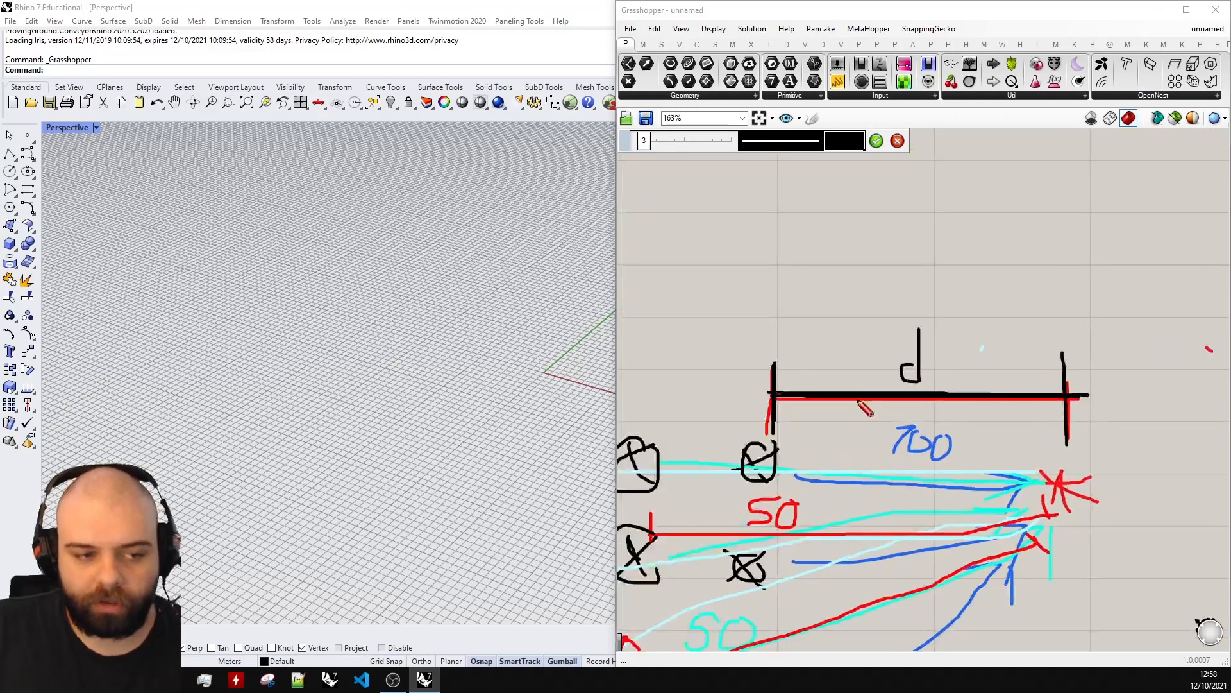
Step: Frame the right column of small circles and the left column of large circles with freehand black rectangles
scroll(1082, 388, "down", 4)
scroll(989, 509, "up", 3)
scroll(888, 401, "down", 2)
mouse_move(844, 335)
left_mouse_down()
mouse_move(901, 356)
mouse_move(903, 542)
mouse_move(835, 397)
mouse_move(842, 326)
left_mouse_up()
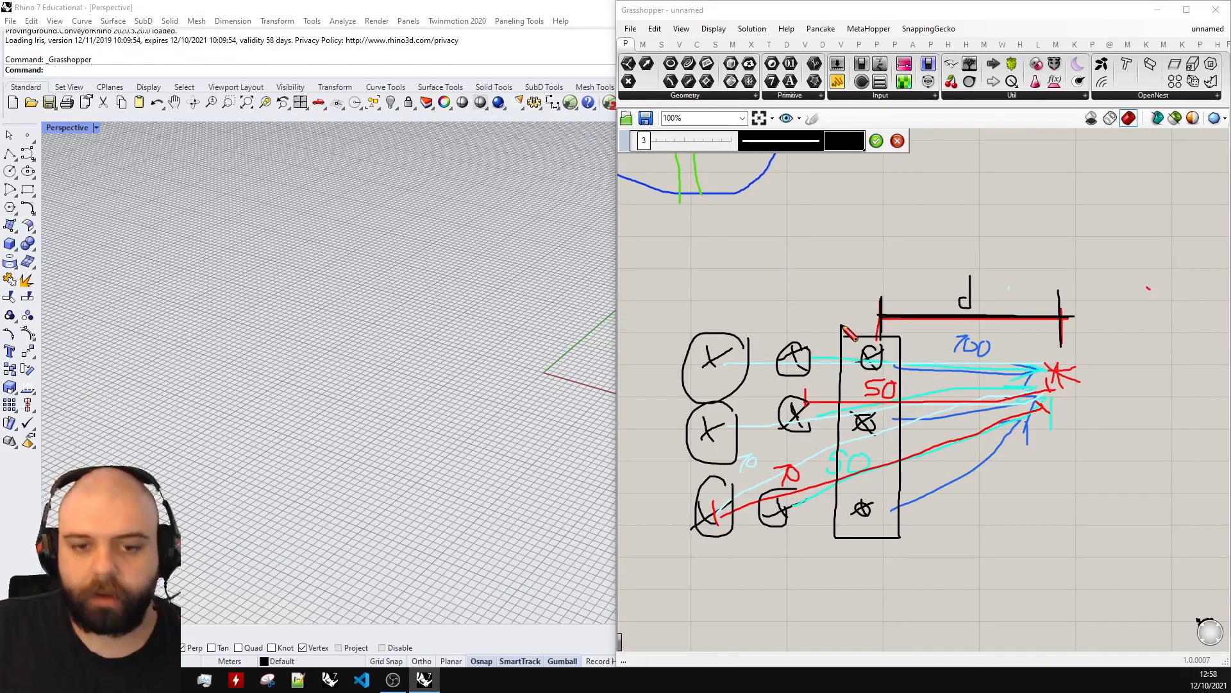
mouse_move(675, 305)
left_mouse_down()
mouse_move(765, 317)
mouse_move(750, 593)
mouse_move(682, 449)
mouse_move(685, 320)
left_mouse_up()
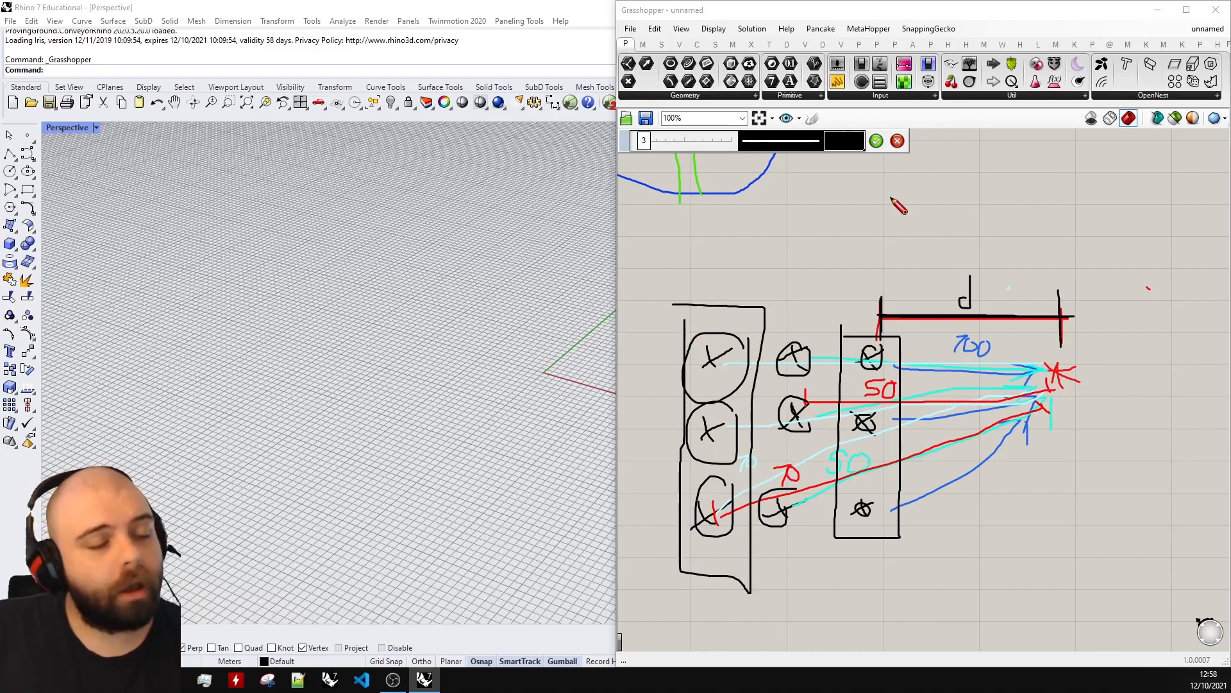
Step: Sketch a second three-by-three grid of black crosses below the first, with a red attractor asterisk beyond its upper-right corner
scroll(903, 205, "down", 3)
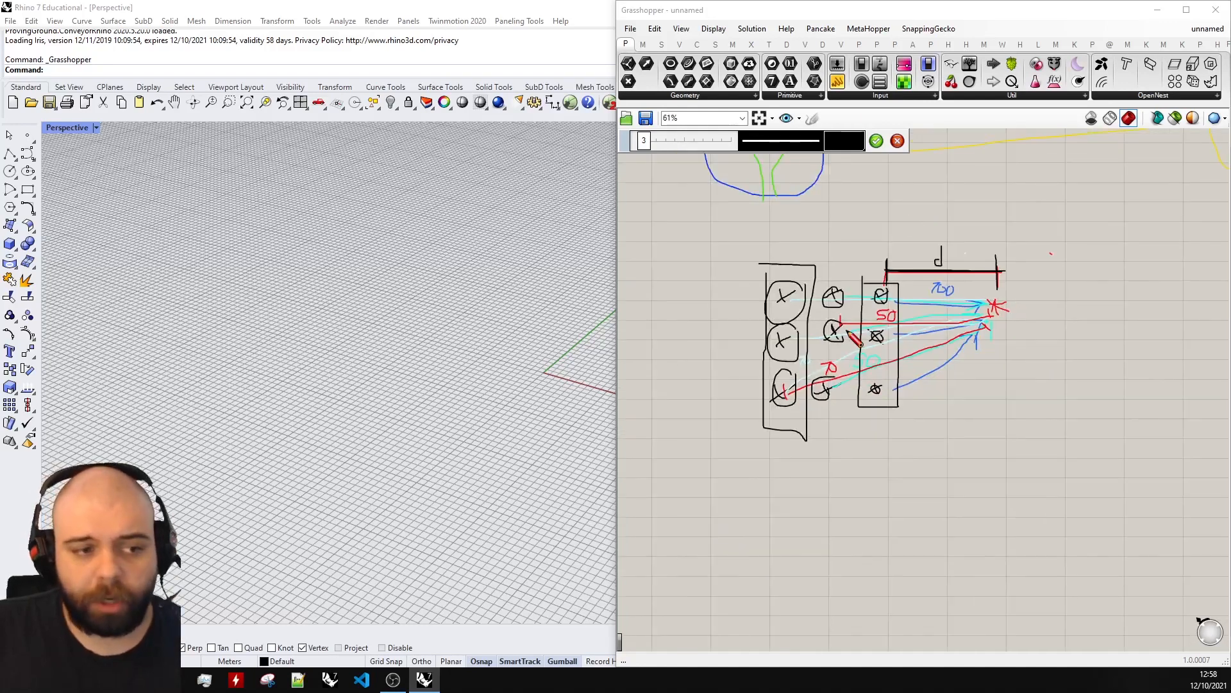
scroll(860, 296, "up", 5)
scroll(939, 398, "down", 5)
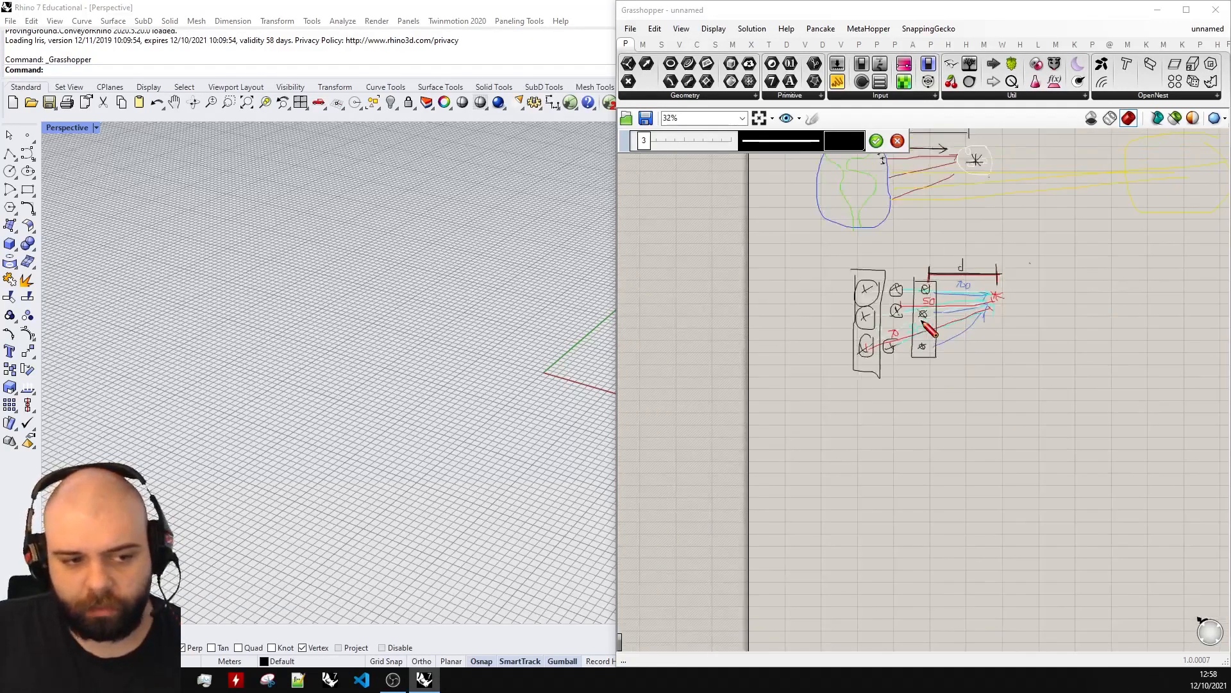
scroll(815, 424, "up", 3)
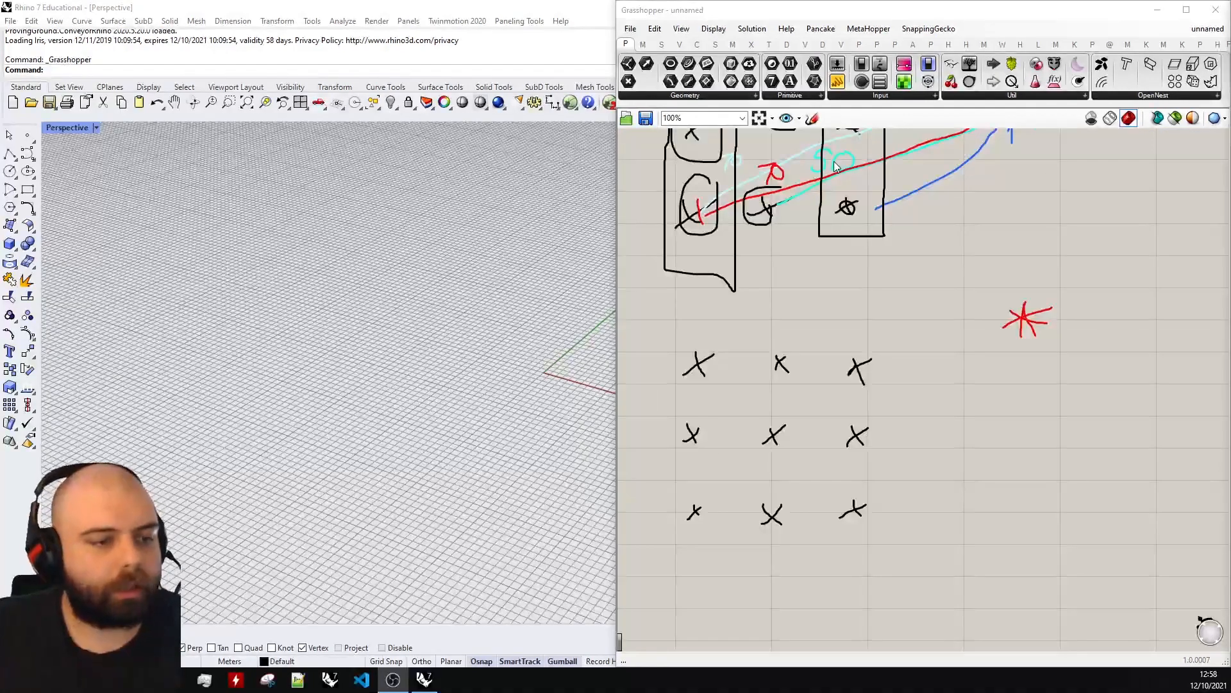
scroll(911, 330, "down", 3)
scroll(911, 376, "up", 3)
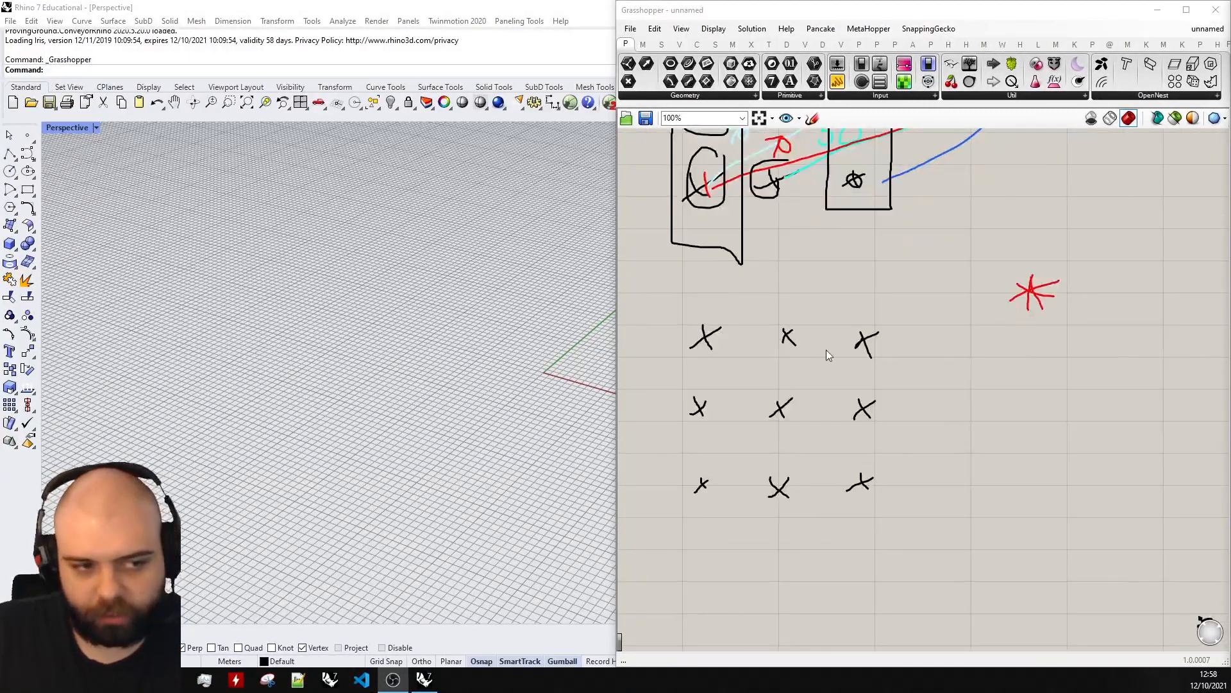
Step: Draw a black circle around the upper-right cross of the new grid and finish the sketch
left_click(812, 118)
scroll(875, 340, "up", 4)
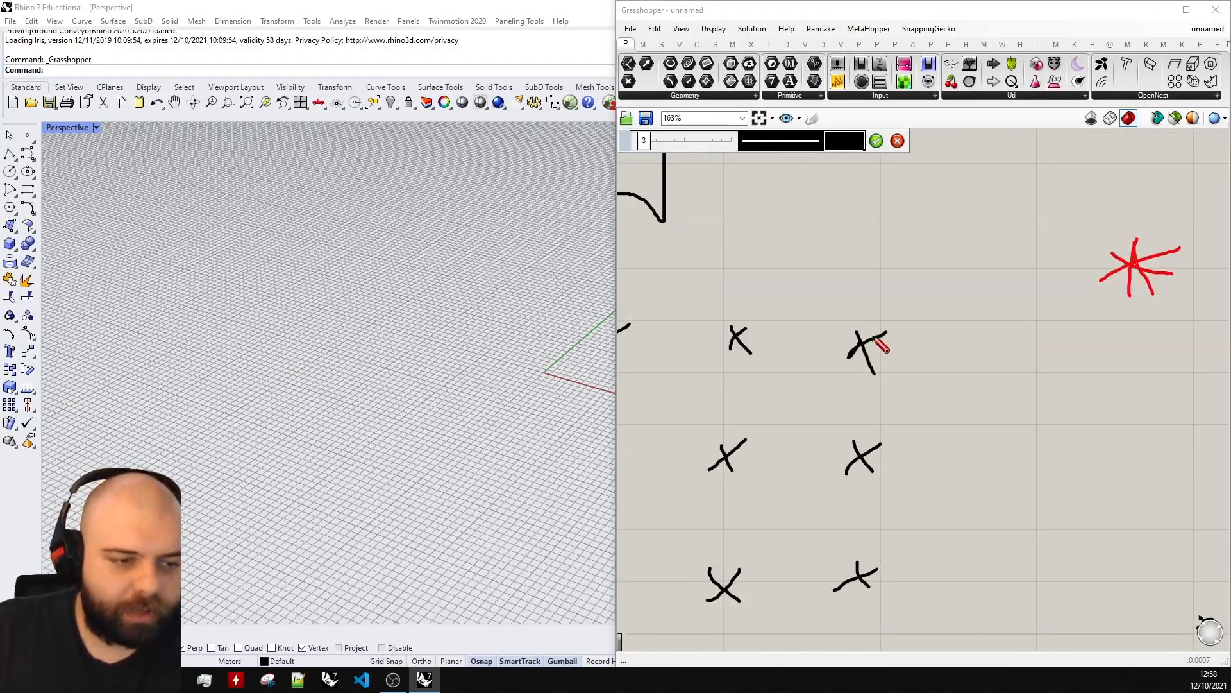
mouse_move(900, 327)
left_mouse_down()
mouse_move(845, 379)
mouse_move(901, 323)
left_mouse_up()
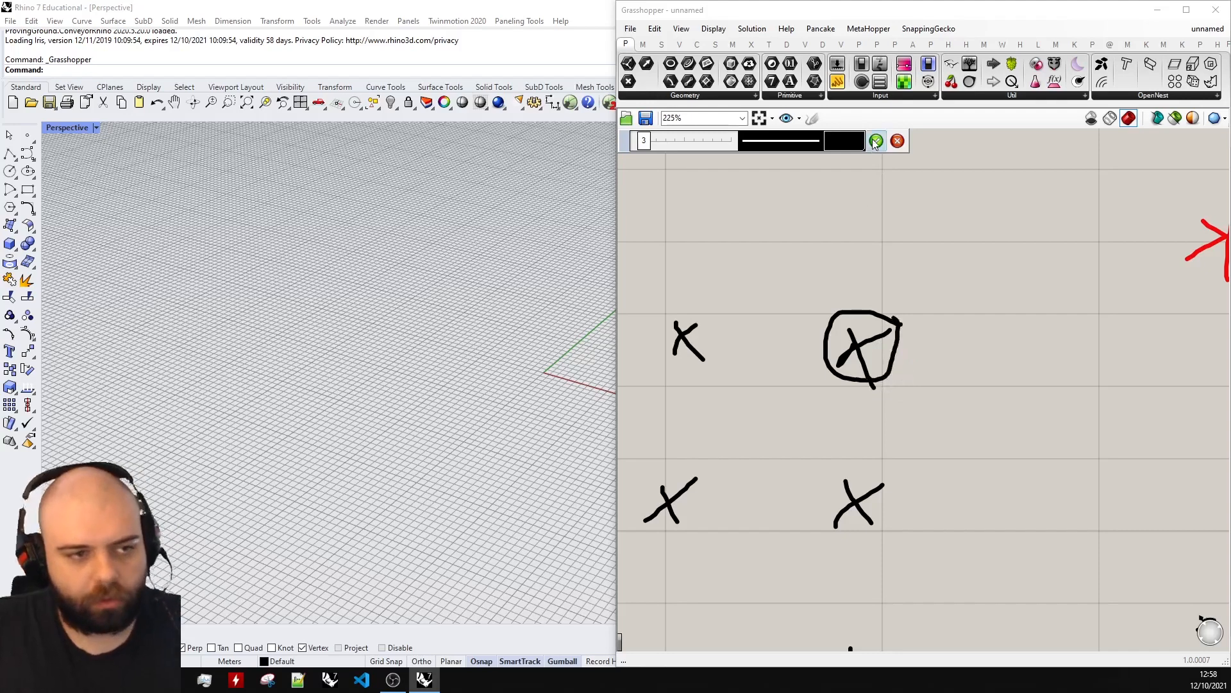
left_click(876, 140)
Step: Copy the sketched circle onto each of the other eight crosses of the lower grid
left_click(879, 319)
scroll(876, 269, "down", 3)
scroll(864, 359, "up", 4)
left_click_drag(900, 274, 888, 459, "alt")
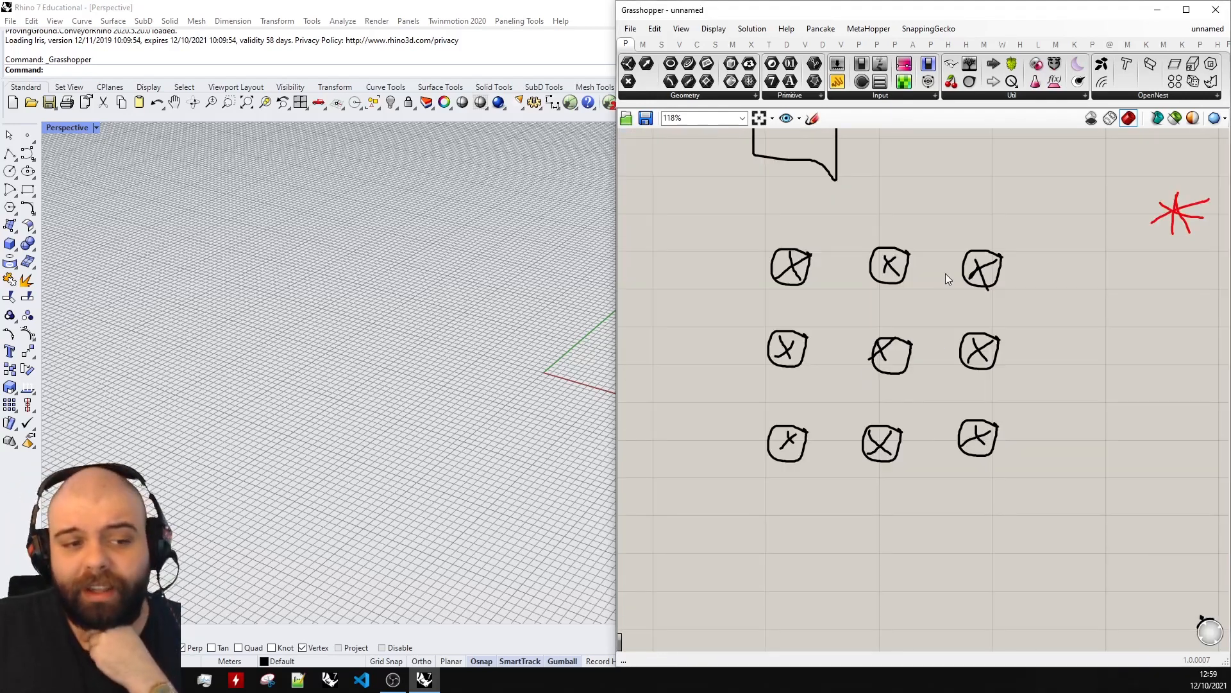
Step: Select the three circles in the lower grid's right column and move them up clear of their crosses
scroll(946, 273, "down", 2)
scroll(1038, 238, "up", 2)
mouse_move(907, 300)
left_mouse_down()
mouse_move(890, 352)
mouse_move(890, 457)
left_mouse_up()
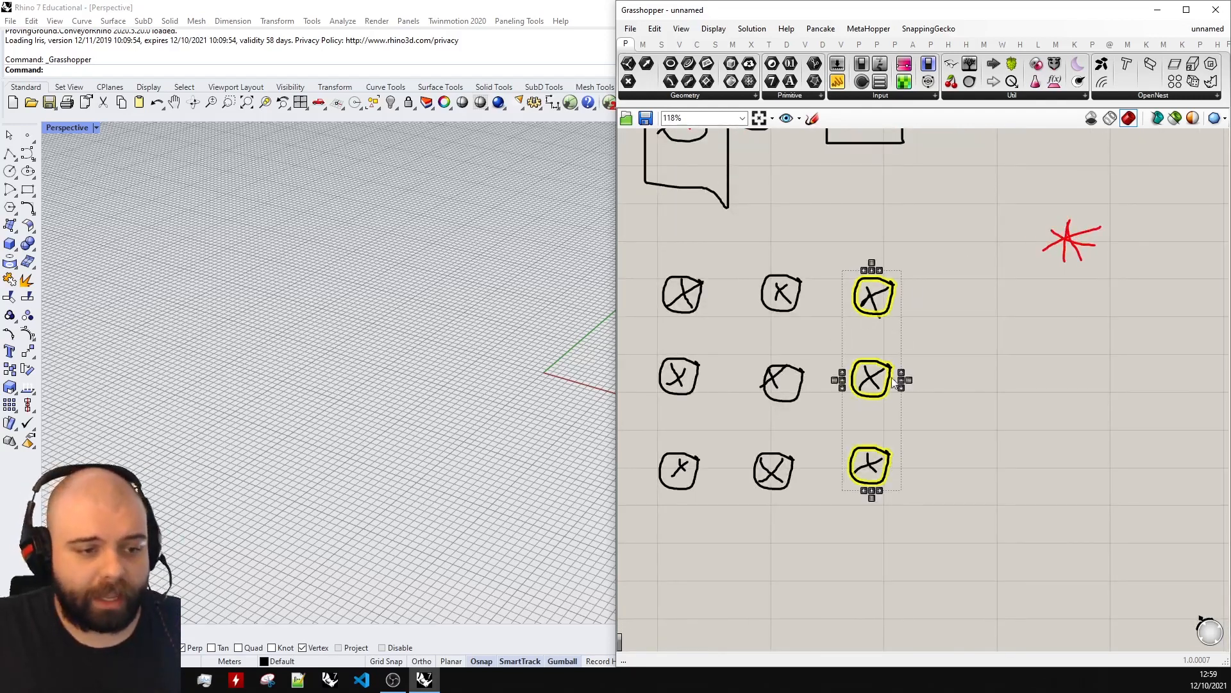
left_click_drag(886, 288, 889, 246)
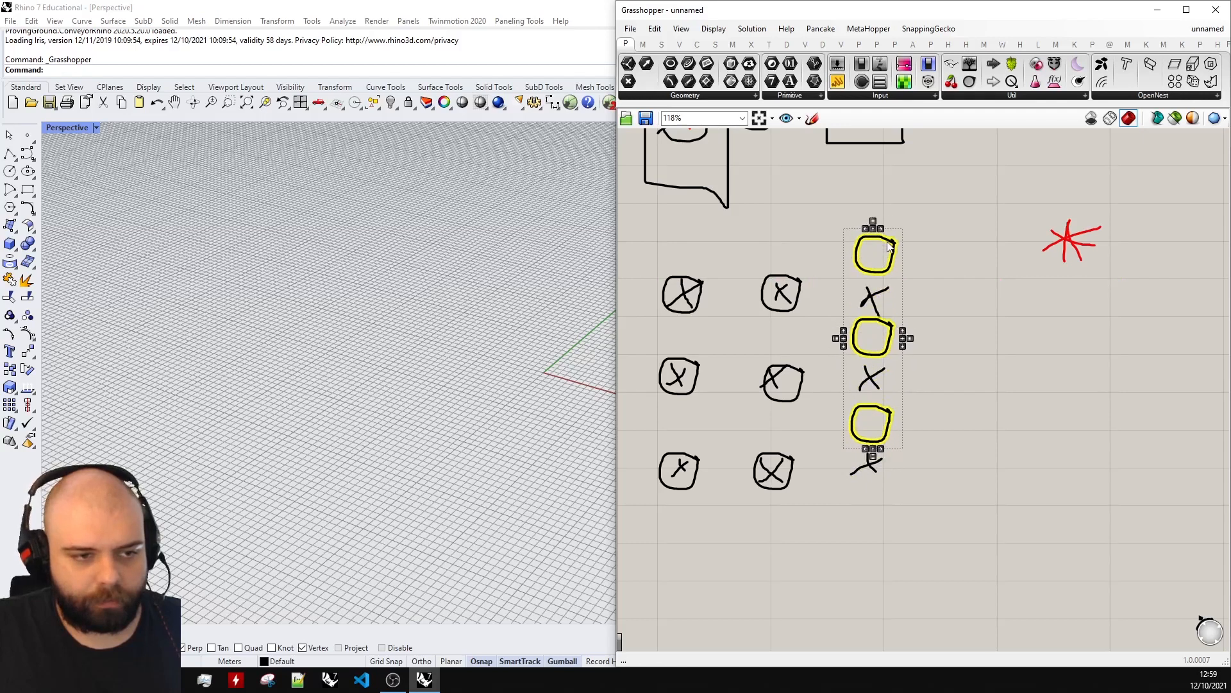
left_click(928, 216)
Step: Sketch a vertical offset mark beside the upper-right circle and a distance line from its cross to the red asterisk, and finish the sketch
left_click(812, 118)
scroll(985, 180, "up", 3)
mouse_move(833, 379)
left_mouse_down()
mouse_move(1117, 259)
mouse_move(1104, 292)
mouse_move(864, 421)
left_mouse_up()
mouse_move(737, 363)
left_mouse_down()
mouse_move(761, 363)
mouse_move(753, 282)
left_mouse_up()
left_click_drag(742, 281, 773, 280)
mouse_move(927, 333)
left_mouse_down()
mouse_move(754, 337)
mouse_move(758, 326)
mouse_move(785, 351)
left_mouse_up()
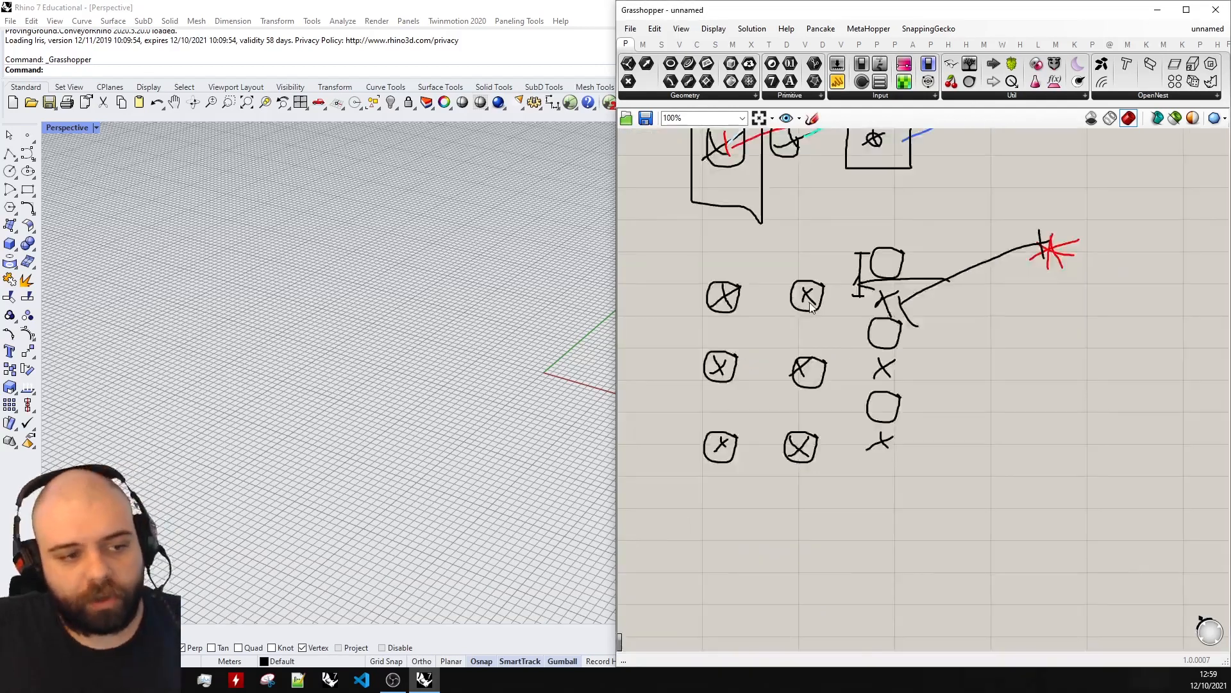
Step: Move the three middle-column circles up by a shorter offset from their crosses, and select the three left-column circles
left_click(819, 309)
left_click(821, 382, "shift")
left_click(819, 436, "shift")
left_click_drag(819, 437, 818, 418)
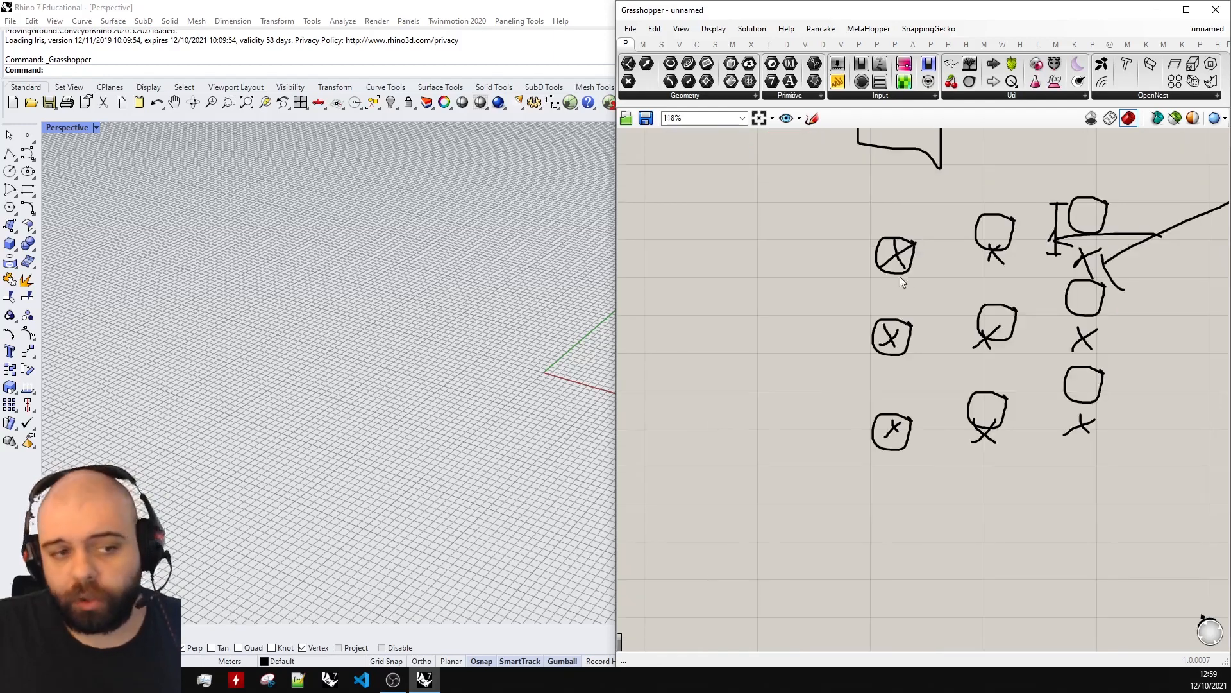
left_click(898, 275)
left_click(910, 333, "shift")
left_click(906, 428, "shift")
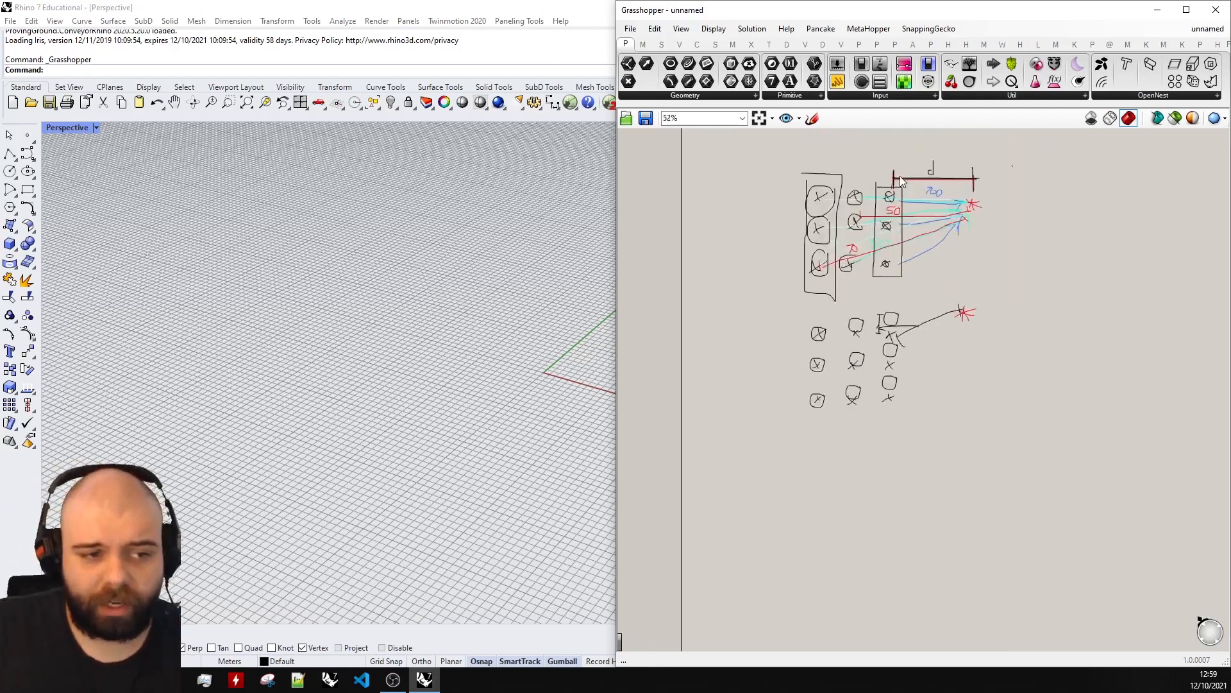
Step: Compare the "d" distance line and circle sizes in the upper grid with the shifted circles in the lower one
scroll(900, 177, "up", 5)
scroll(901, 236, "down", 7)
scroll(901, 344, "up", 5)
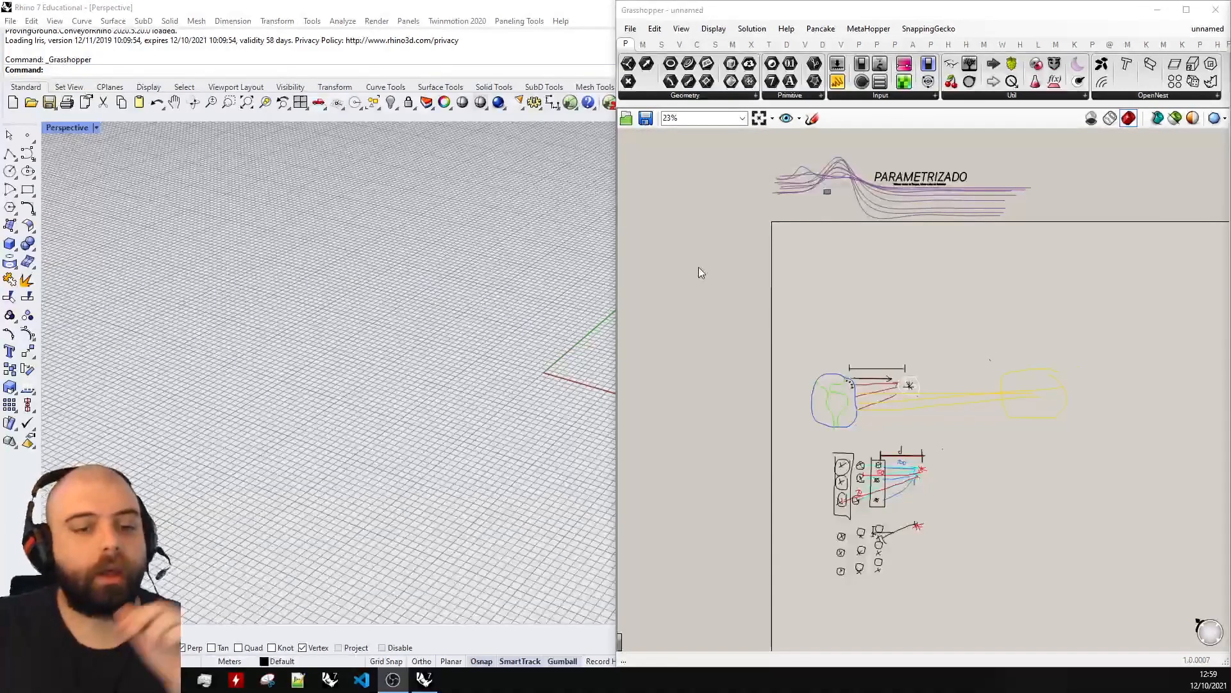
scroll(350, 270, "down", 8)
scroll(458, 257, "up", 7)
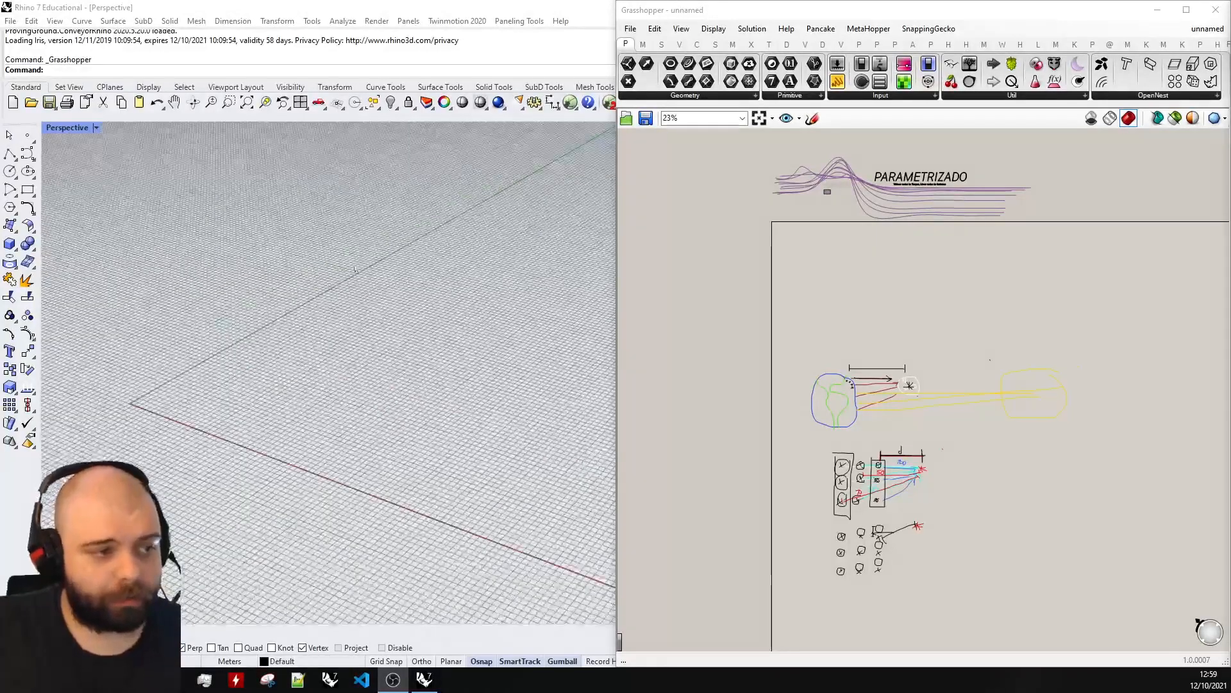
right_click_drag(330, 273, 371, 298)
scroll(374, 303, "down", 3)
scroll(791, 193, "up", 3)
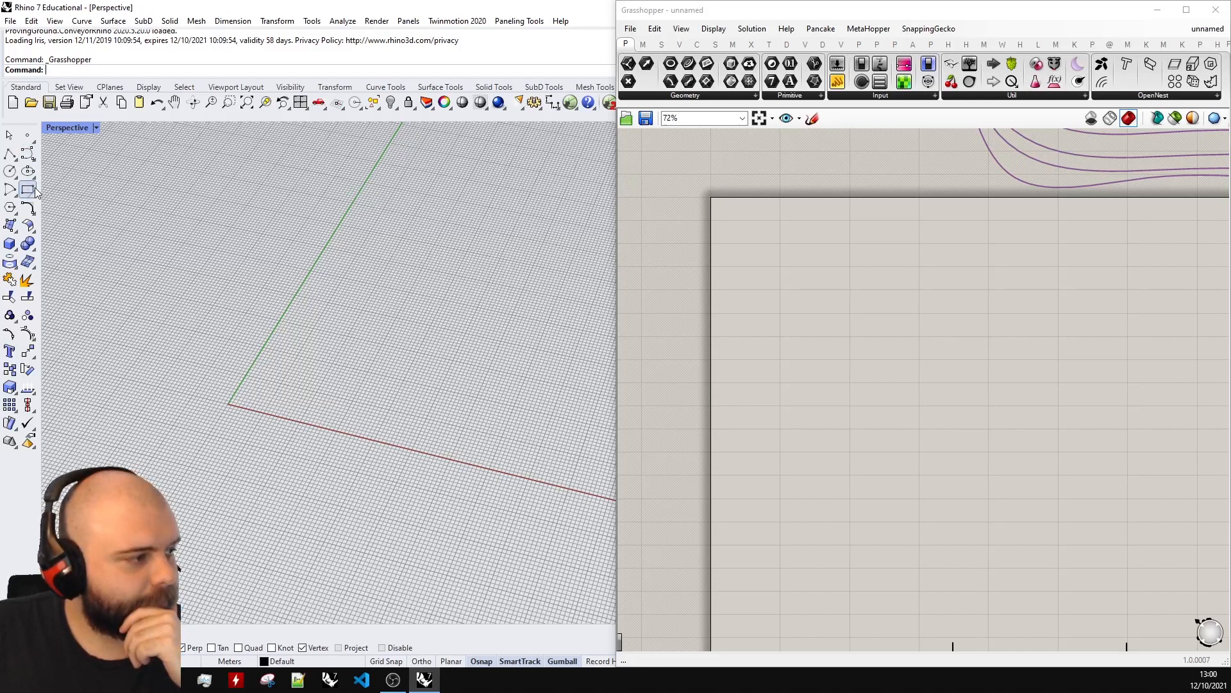
Step: Add a Triangular grid component inside the empty black frame and move it to leave room for its inputs
double_click(798, 277)
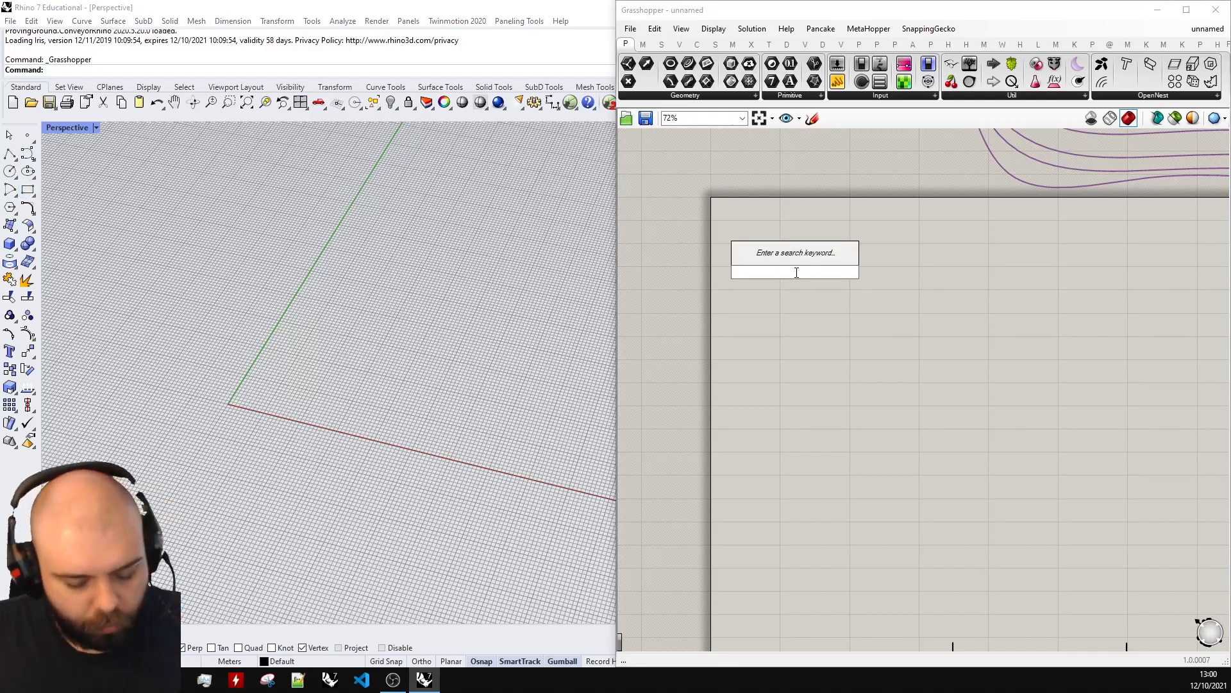
type("triangu")
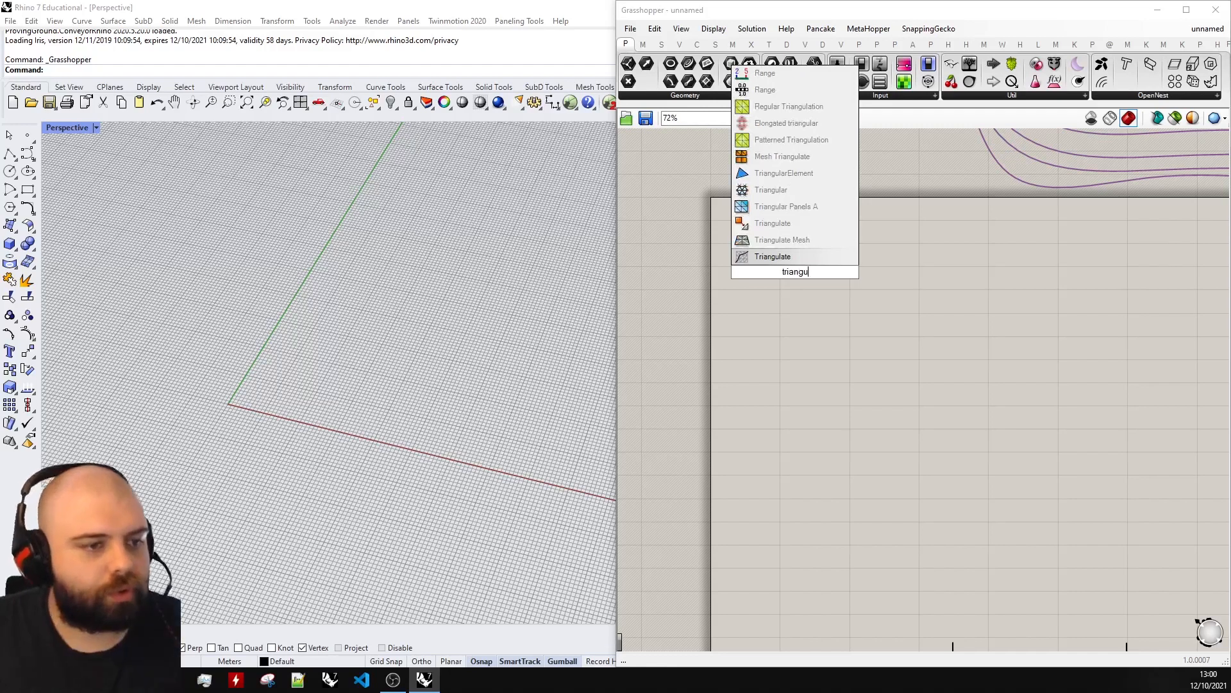
left_click(782, 191)
scroll(853, 263, "up", 2)
left_click_drag(774, 277, 809, 280)
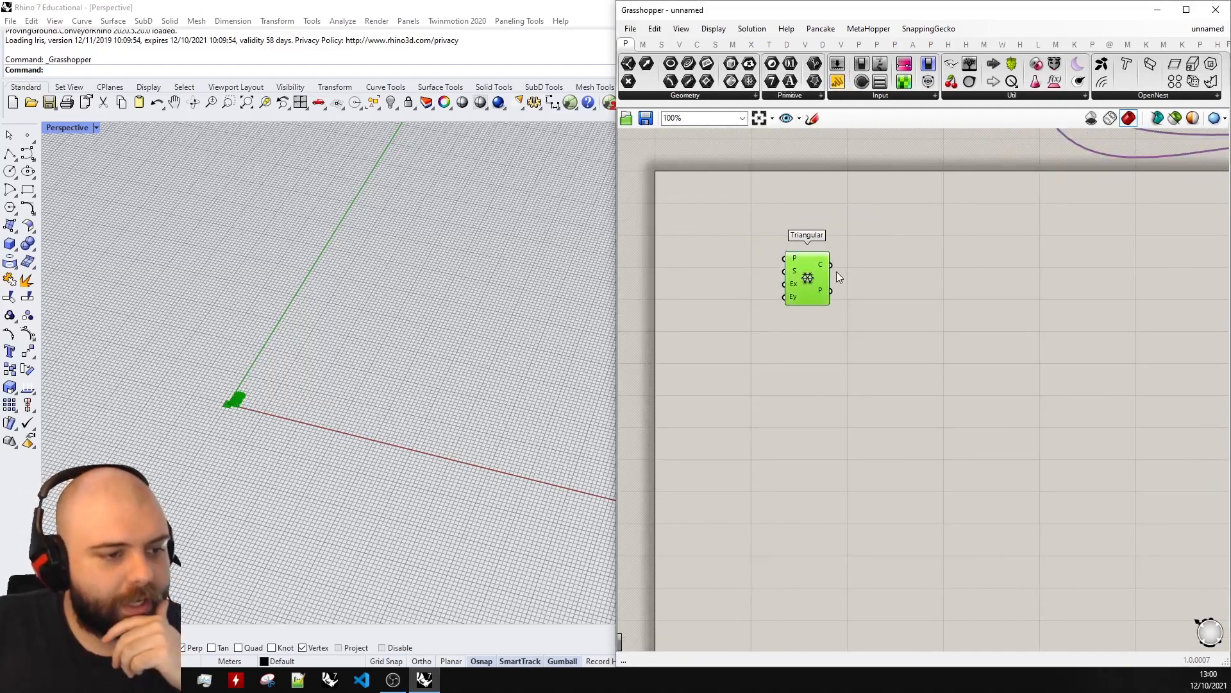
left_click(836, 271)
scroll(220, 365, "up", 5)
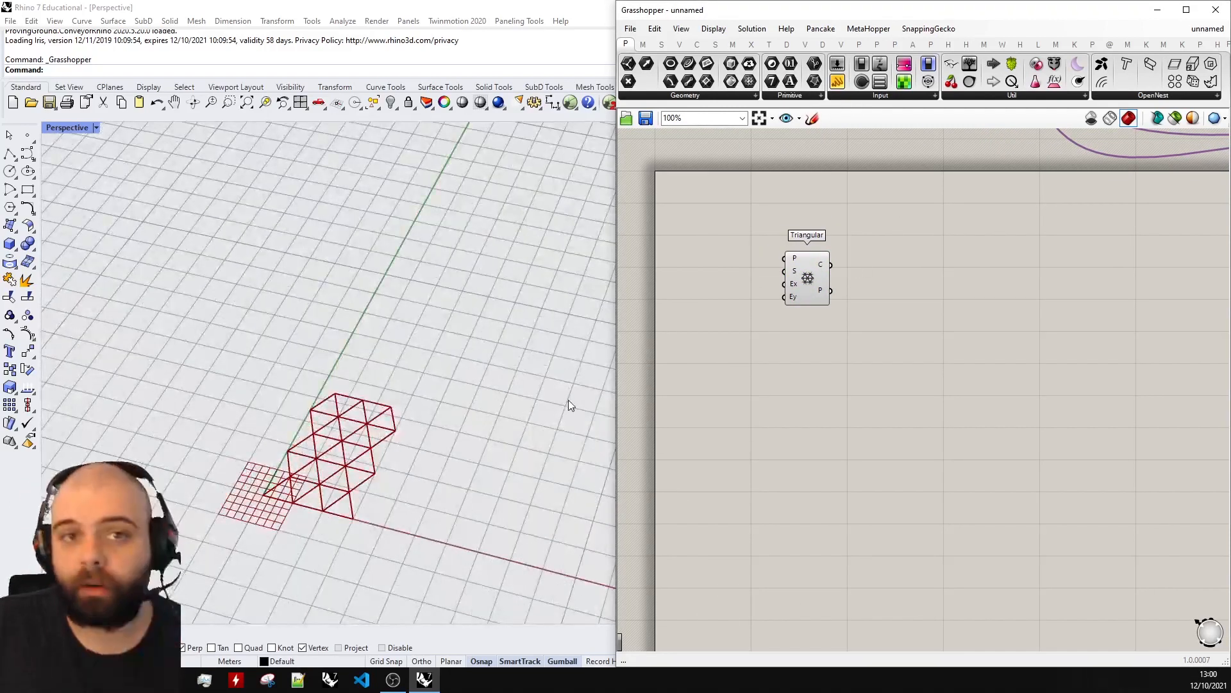
left_click_drag(799, 290, 889, 332)
left_click(840, 251)
left_click(883, 257)
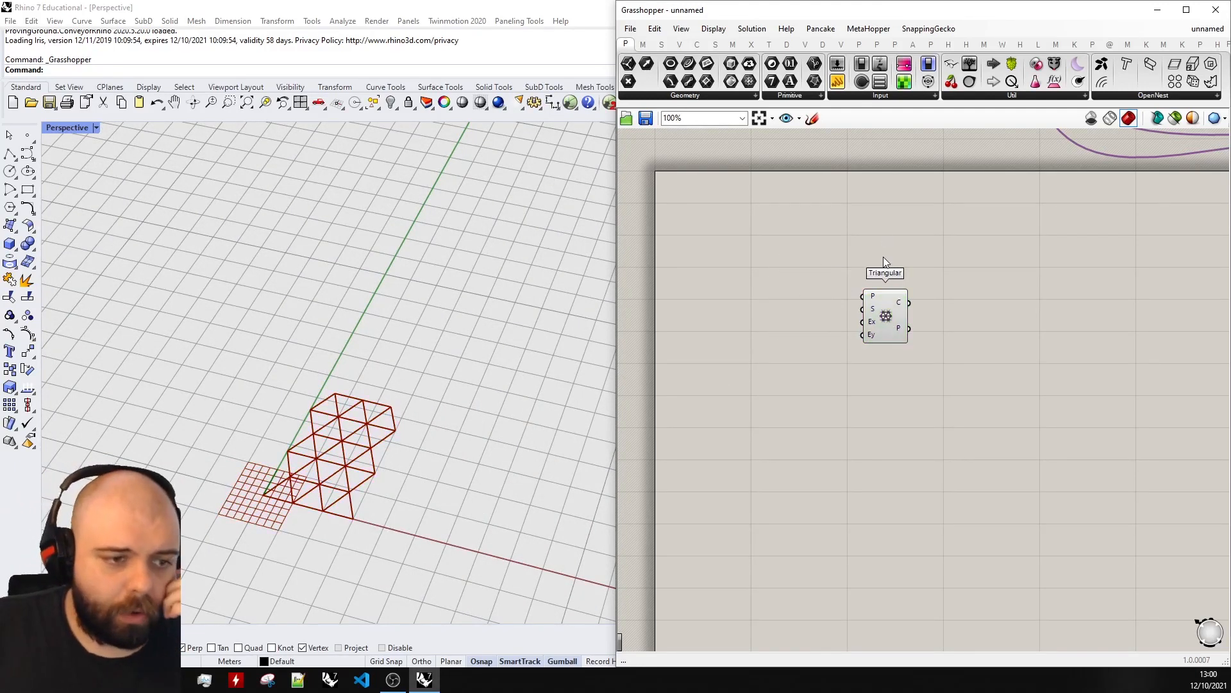
Step: Add a number slider ranging from 0 to 5 and place it beside the Triangular component's inputs
scroll(834, 305, "up", 4)
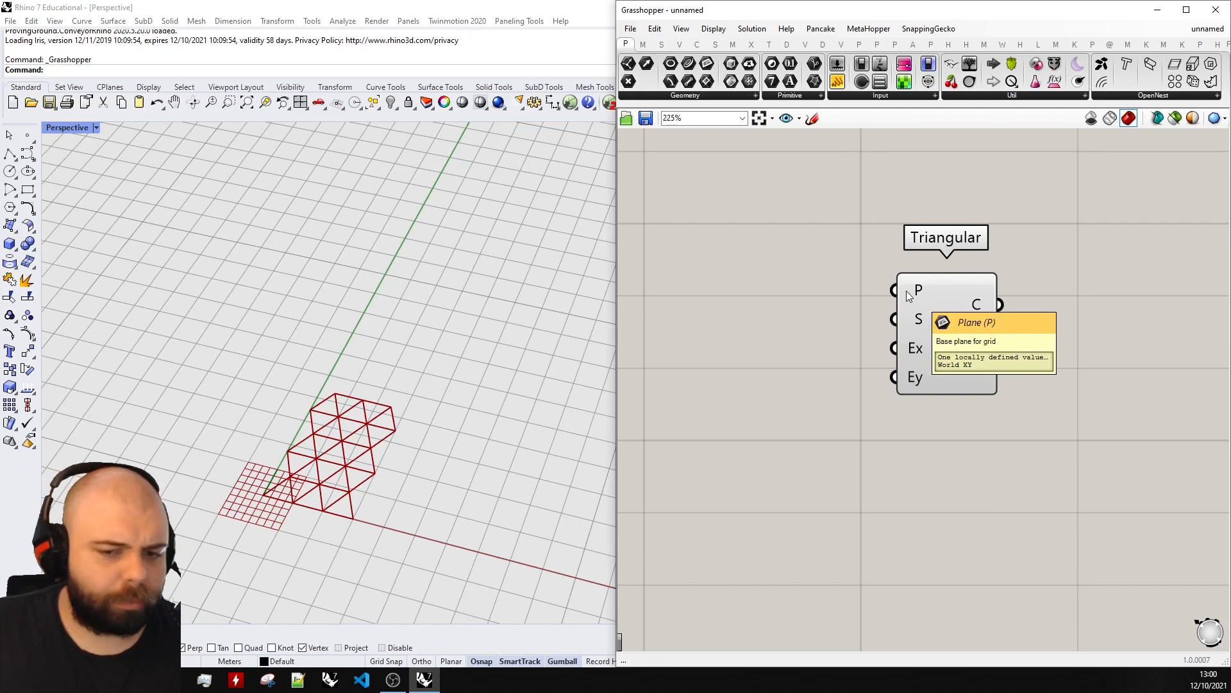
double_click(794, 337)
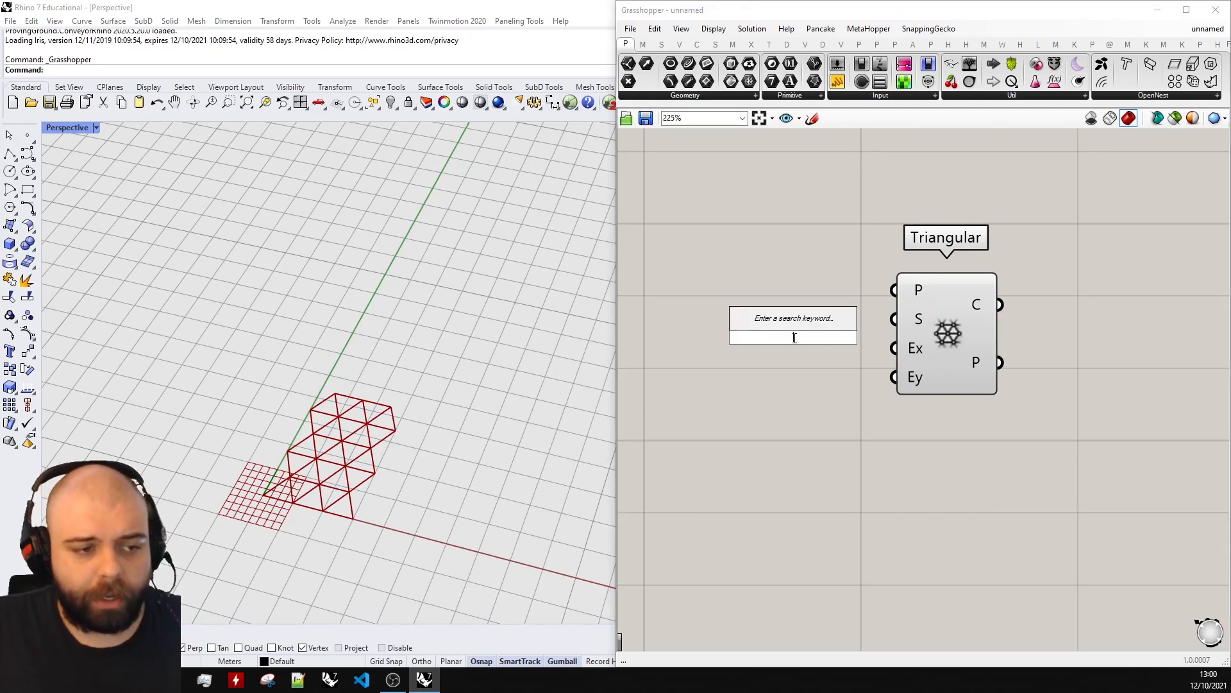
type("0<5")
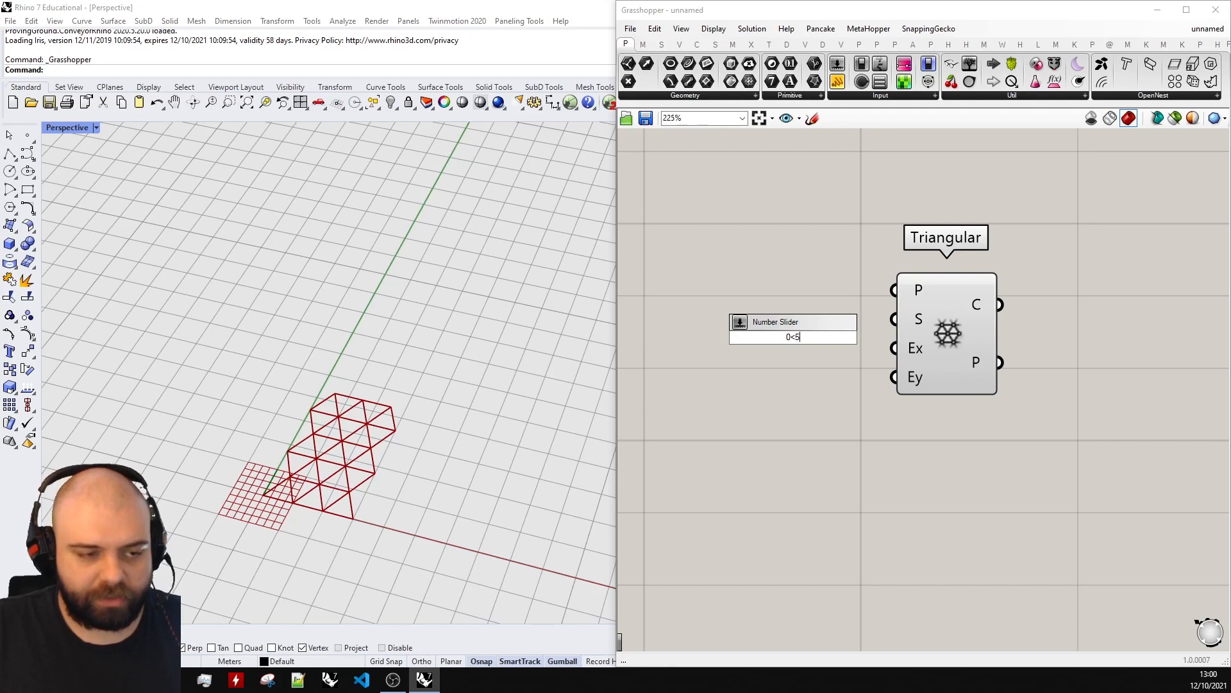
key("Return")
left_click_drag(794, 338, 723, 309)
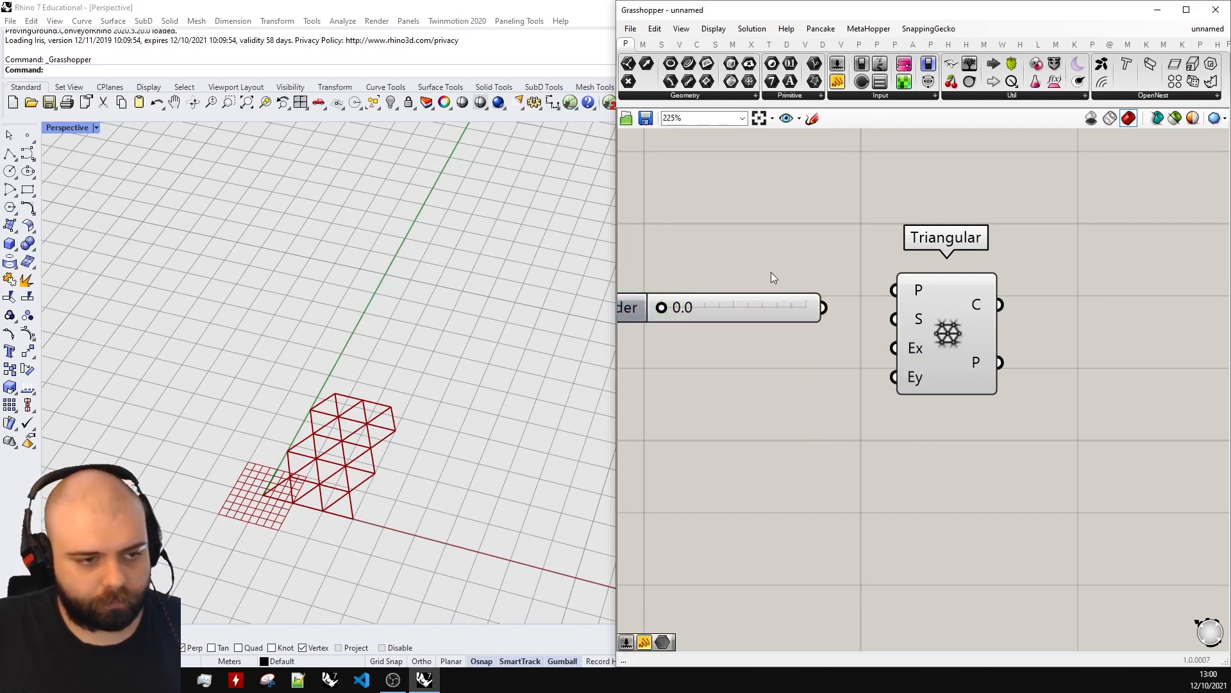
Step: Connect the number slider to the Triangular grid's Size input and set it to 2.8
left_click_drag(825, 307, 895, 319)
scroll(883, 312, "down", 3)
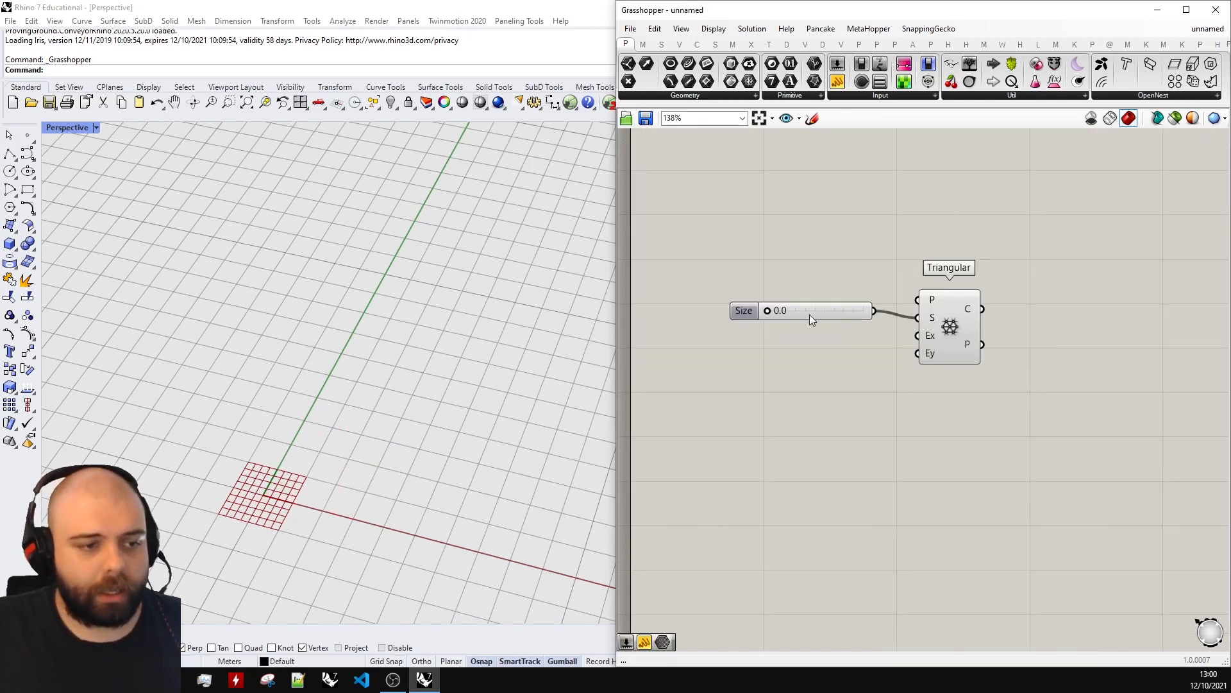
left_click_drag(767, 312, 821, 311)
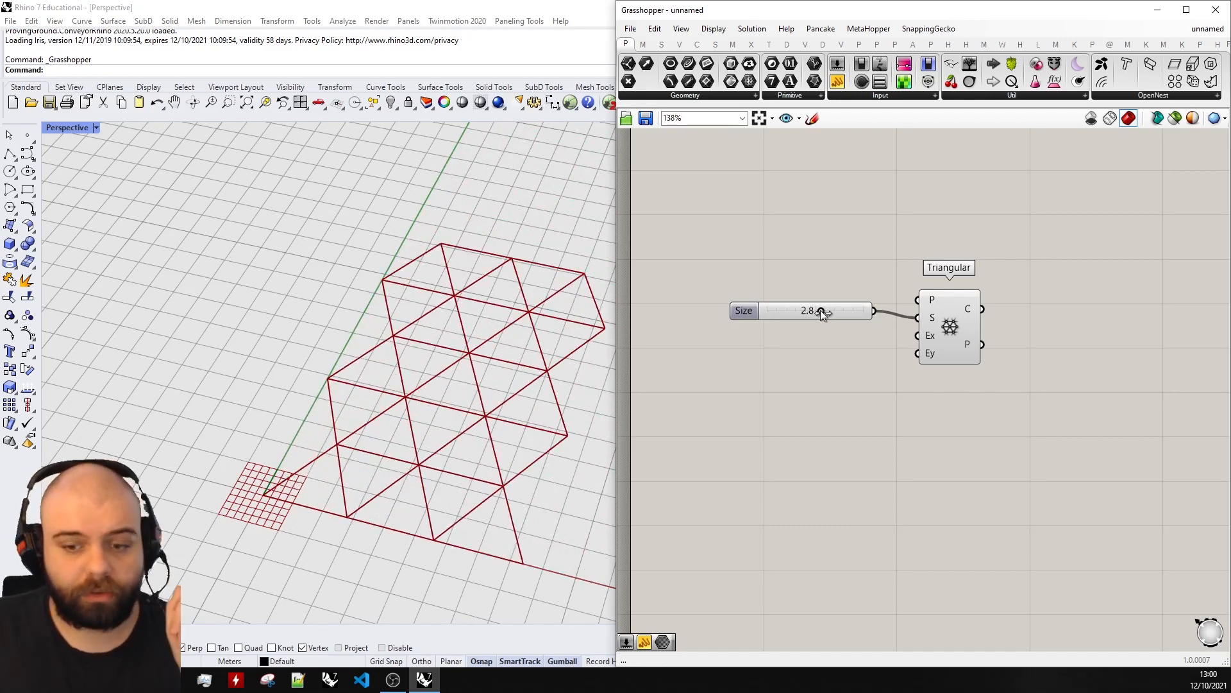
Step: Add two integer sliders ranging from 1 to 25 and connect them to the Triangular component's Extent X and Extent Y inputs
scroll(862, 317, "up", 2)
scroll(132, 382, "down", 5)
scroll(136, 392, "up", 3)
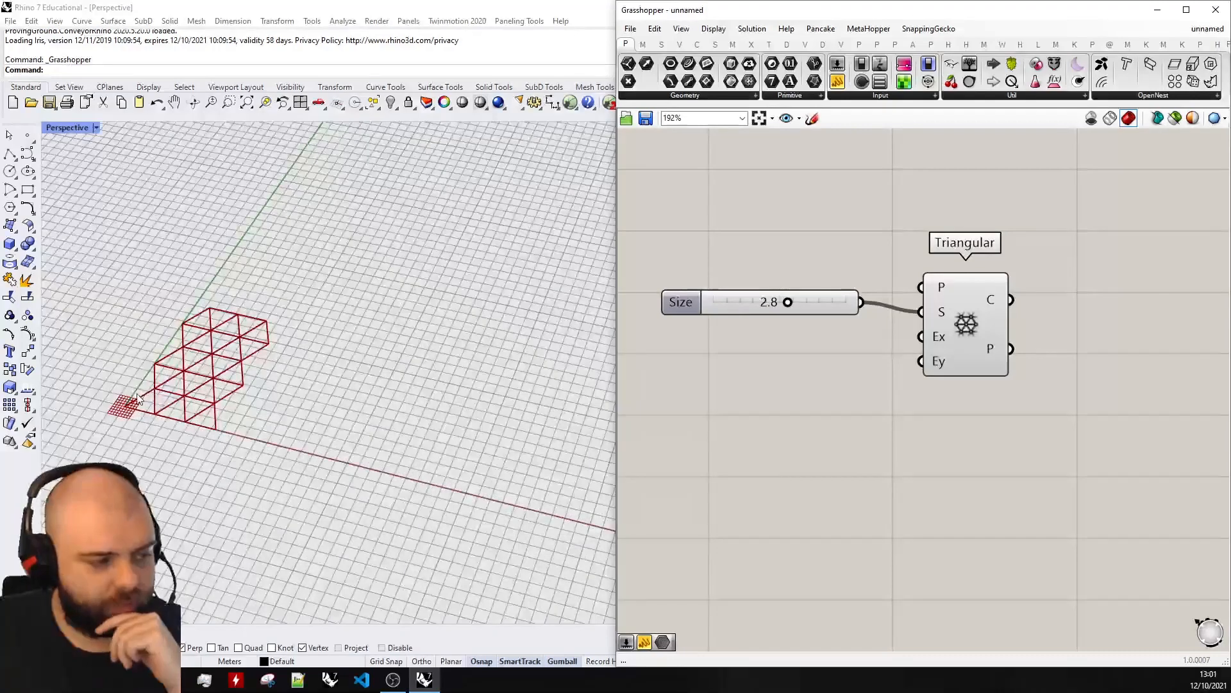
double_click(768, 379)
type("1<25")
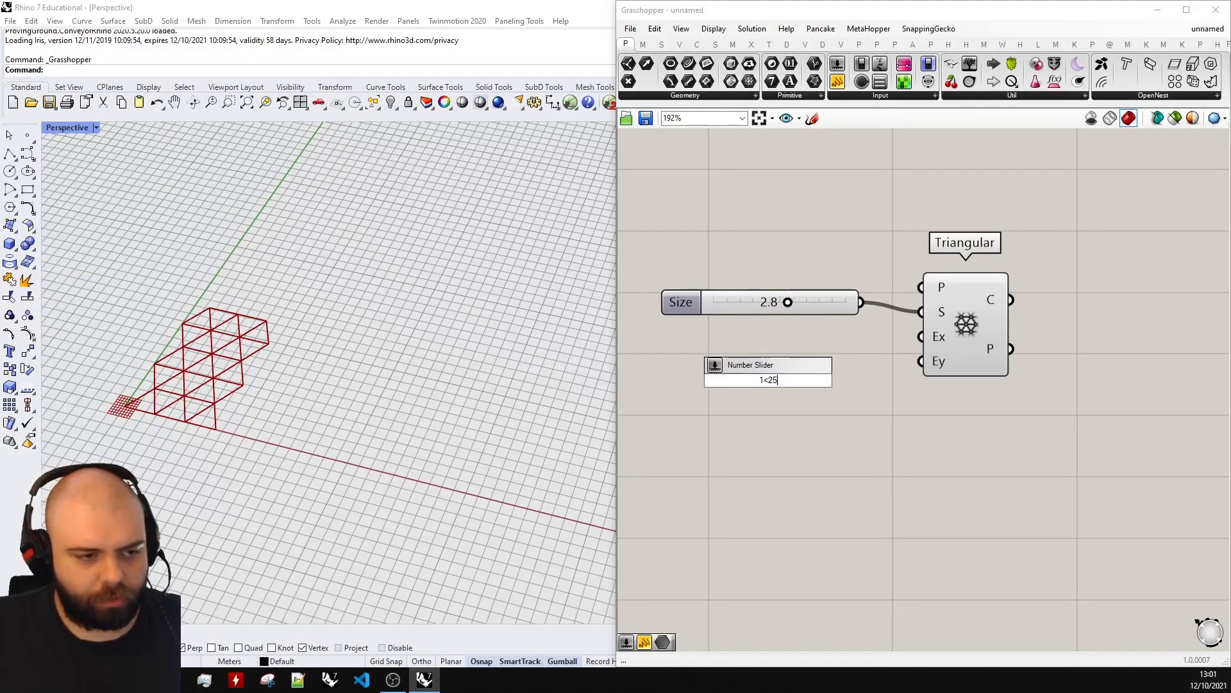
key("Return")
left_click_drag(768, 379, 761, 344)
key("ctrl+c")
key("ctrl+v")
left_click(887, 317)
left_click_drag(853, 345, 921, 336)
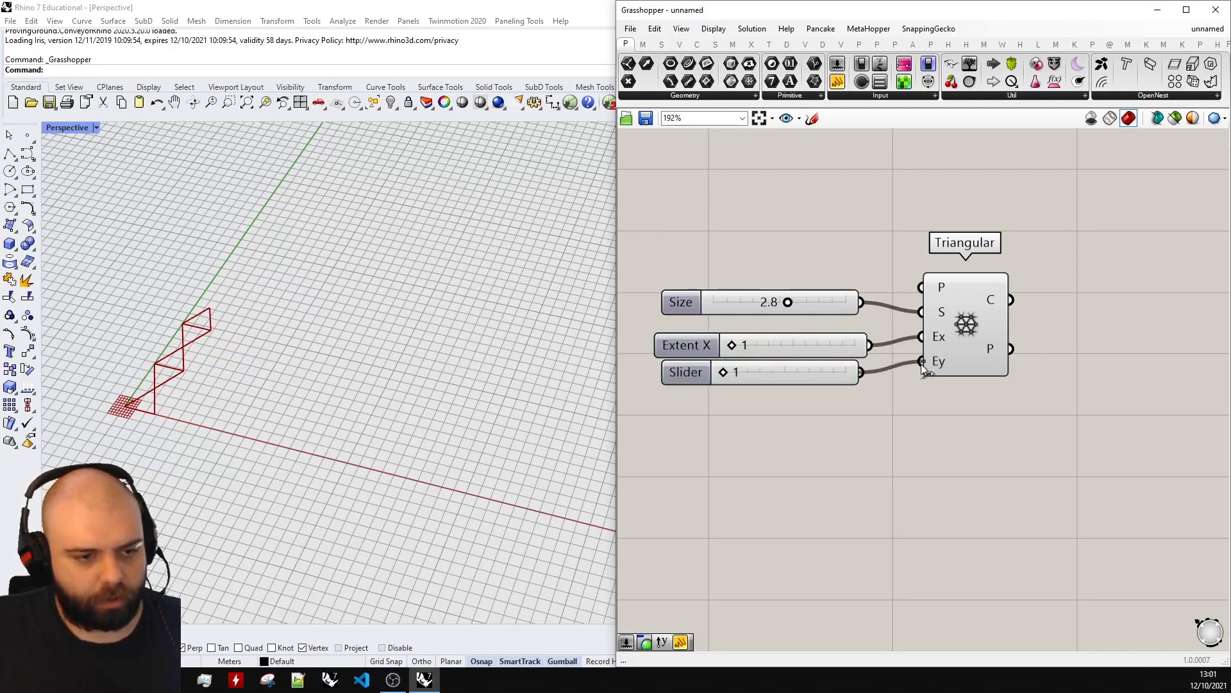
Step: Set Extent X and Extent Y to 25 and line up the three sliders beside the Triangular component
left_click_drag(732, 345, 860, 347)
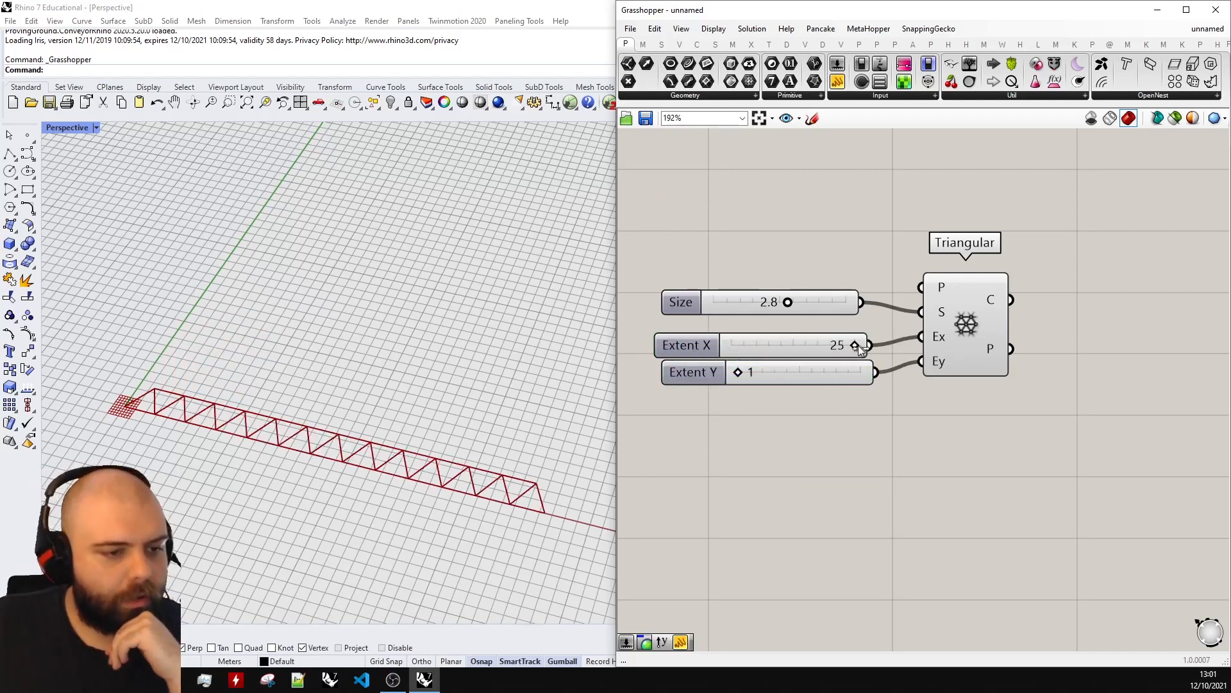
left_click_drag(738, 372, 813, 337)
scroll(261, 436, "down", 5)
left_click_drag(976, 310, 975, 300)
left_click(850, 348)
left_click_drag(840, 304, 854, 304)
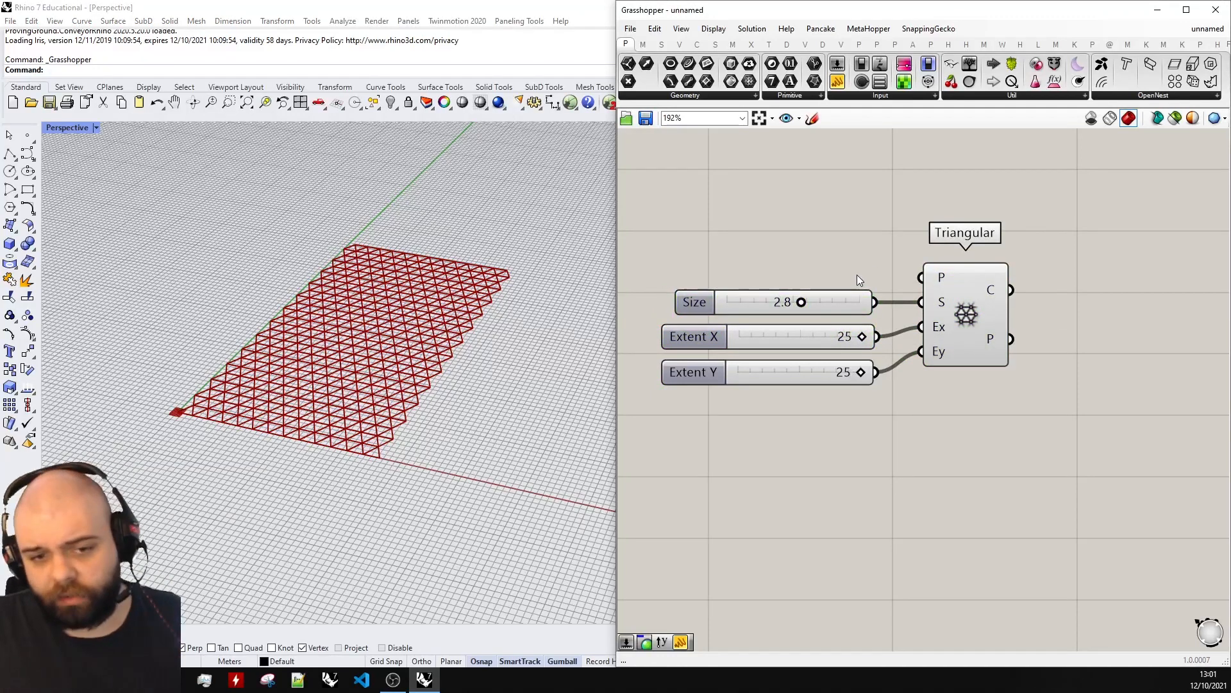
left_click(679, 44)
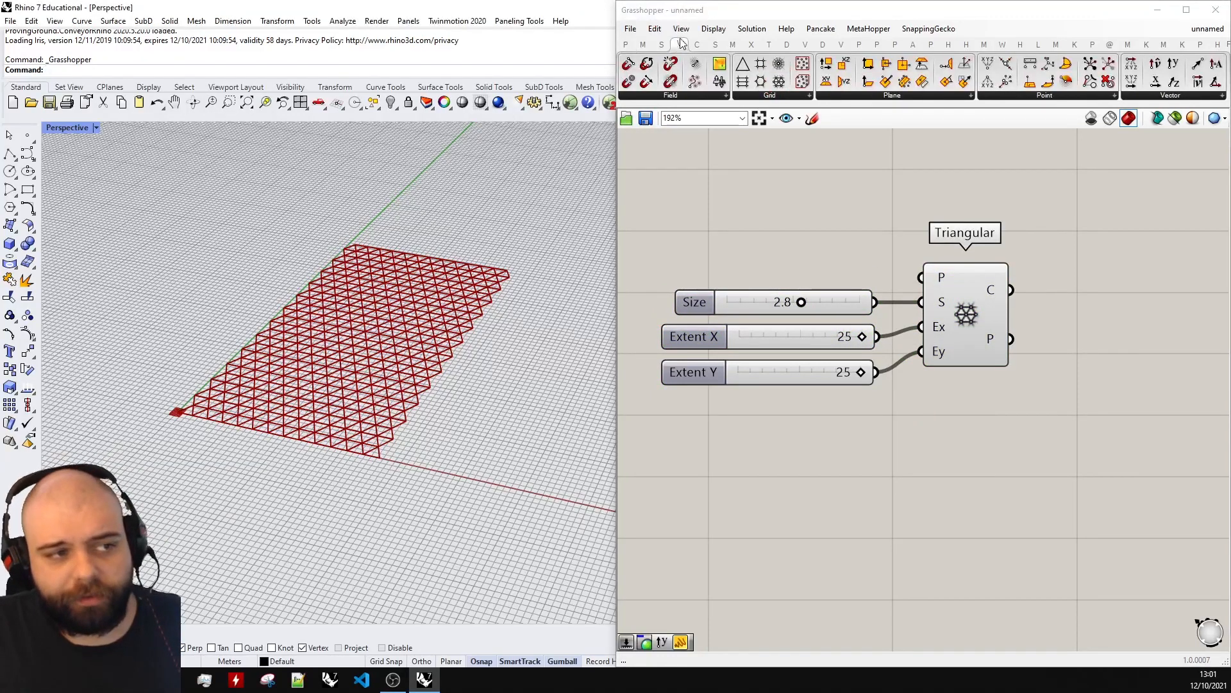
left_click(795, 97)
left_click_drag(760, 167, 876, 513)
left_click_drag(780, 82, 1058, 455)
middle_click(866, 520)
left_click_drag(1121, 483, 845, 579)
key("Delete")
left_click(949, 314)
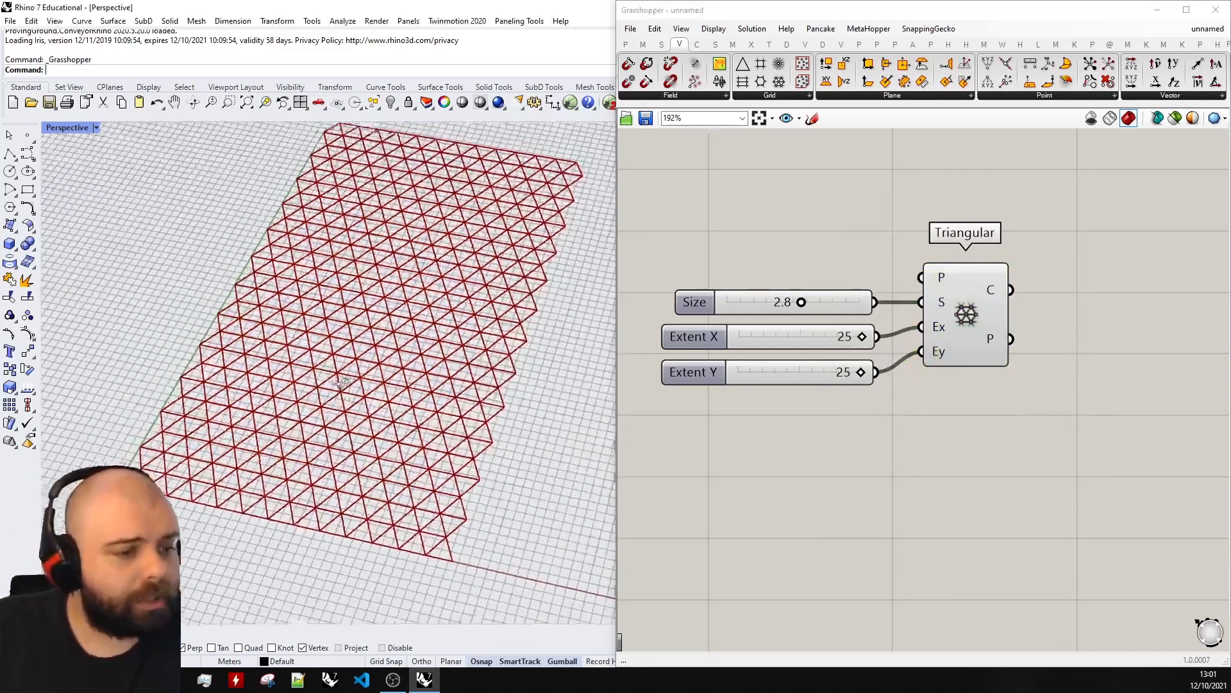
Step: Examine the triangular grid in the Rhino viewport and the data structure of the Triangular component's Cells output
right_click_drag(430, 224, 423, 212)
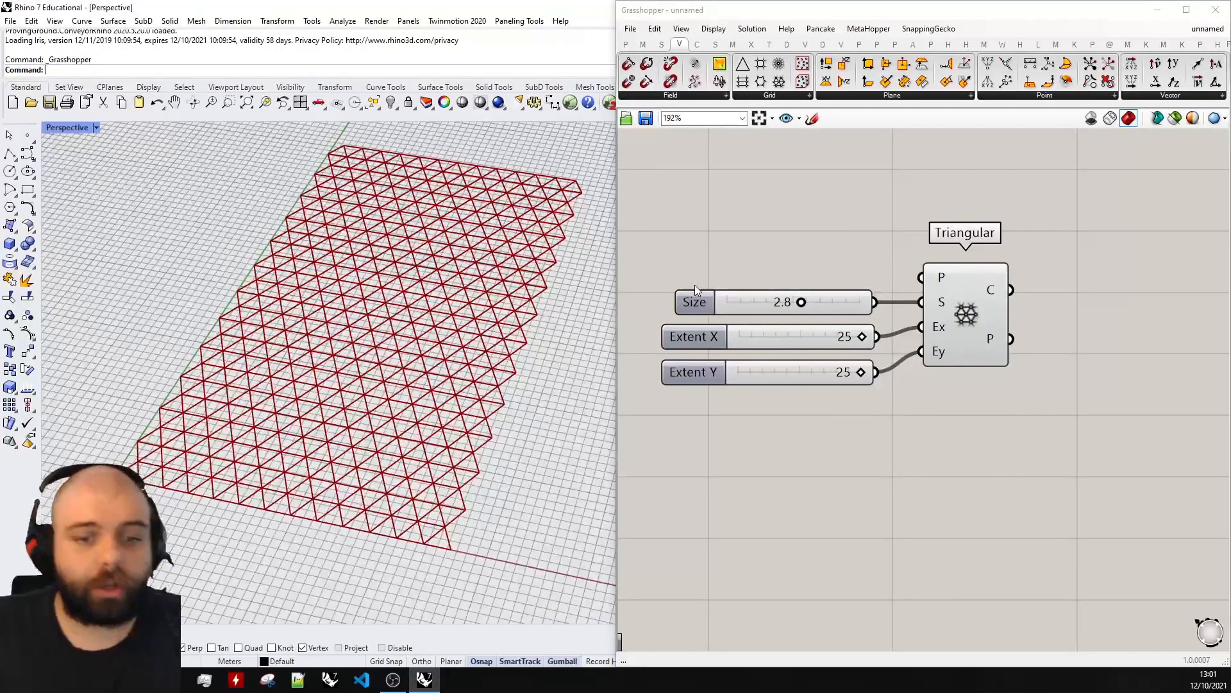
scroll(781, 253, "down", 4)
scroll(971, 261, "up", 3)
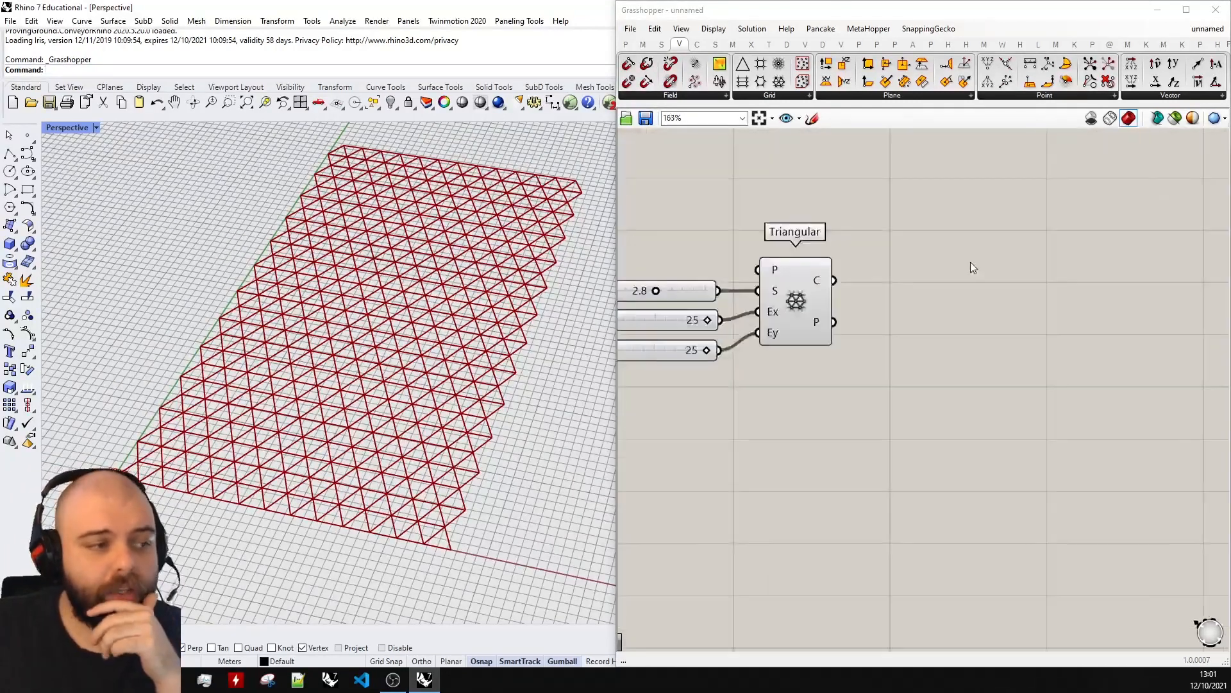
scroll(867, 263, "up", 2)
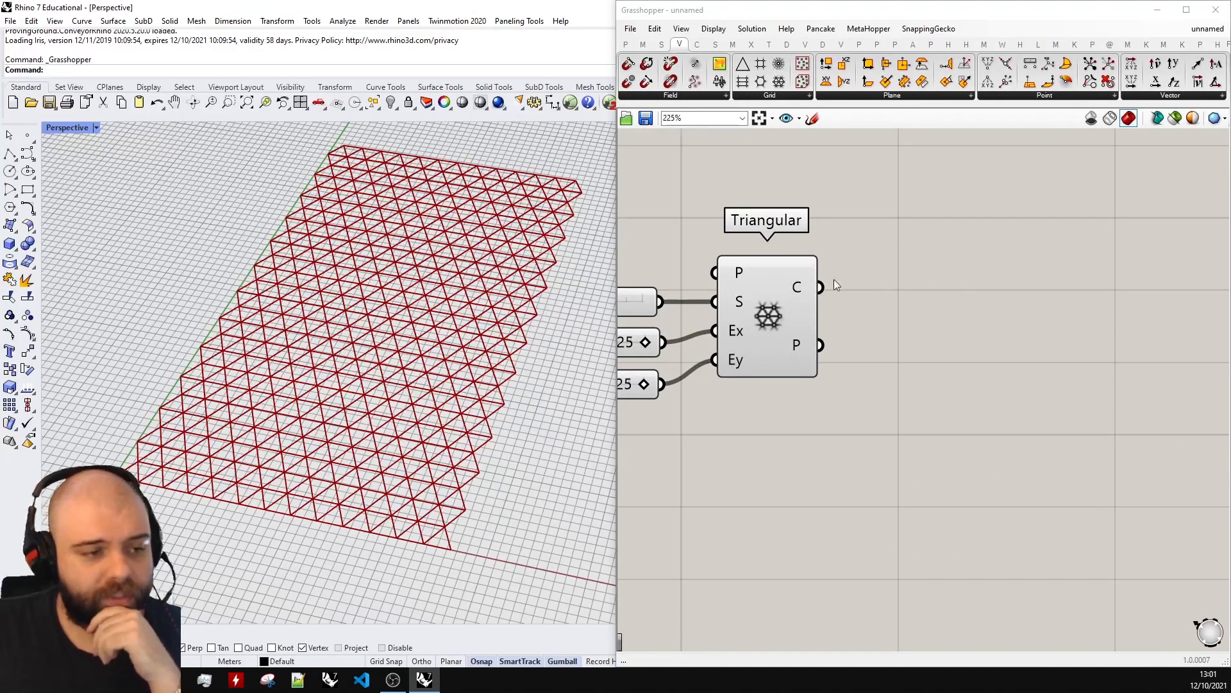
mouse_move(799, 289)
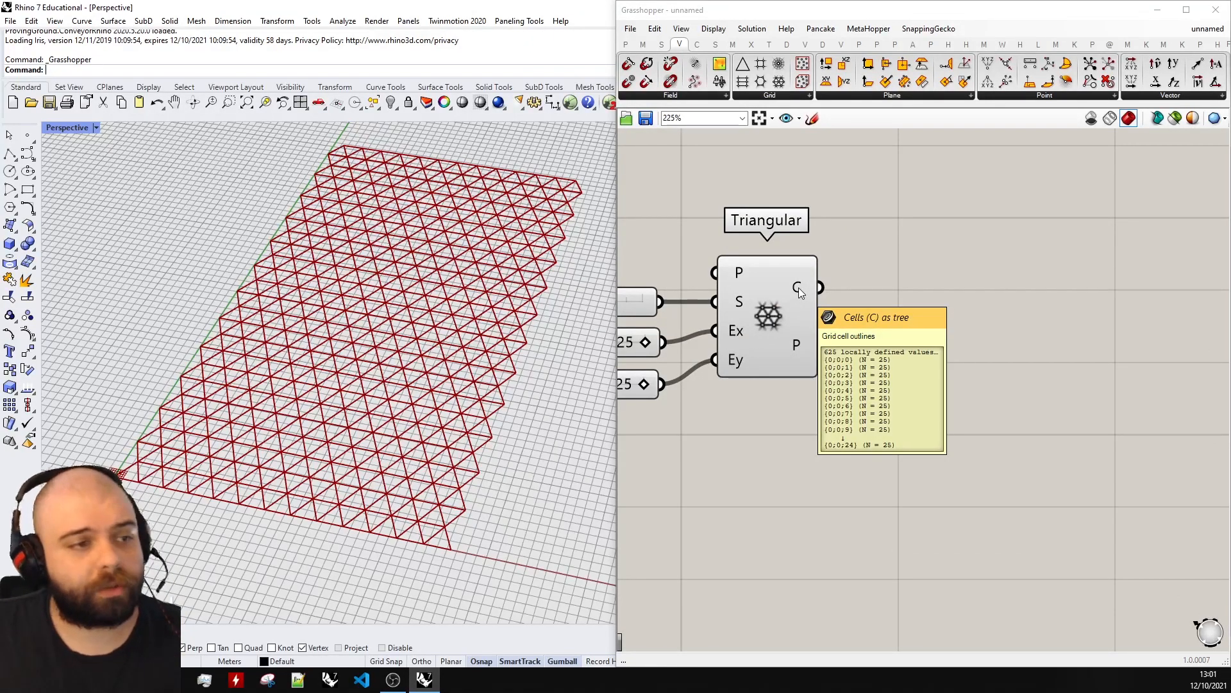
scroll(168, 475, "up", 4)
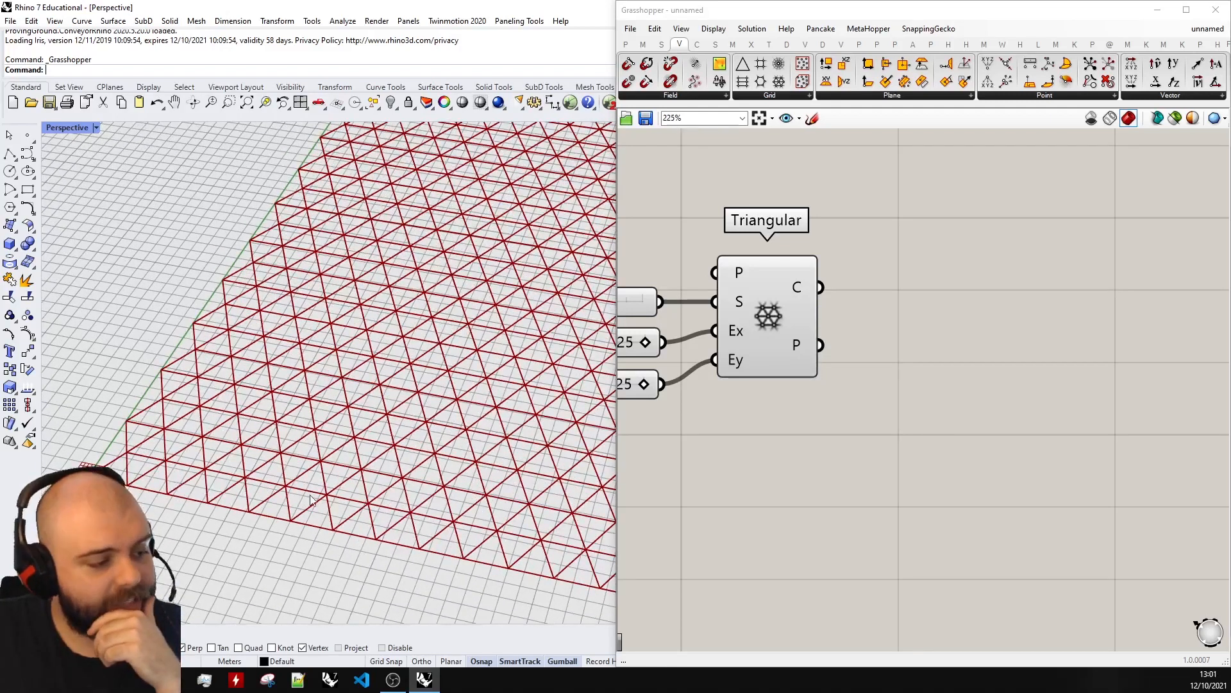
scroll(156, 475, "down", 3)
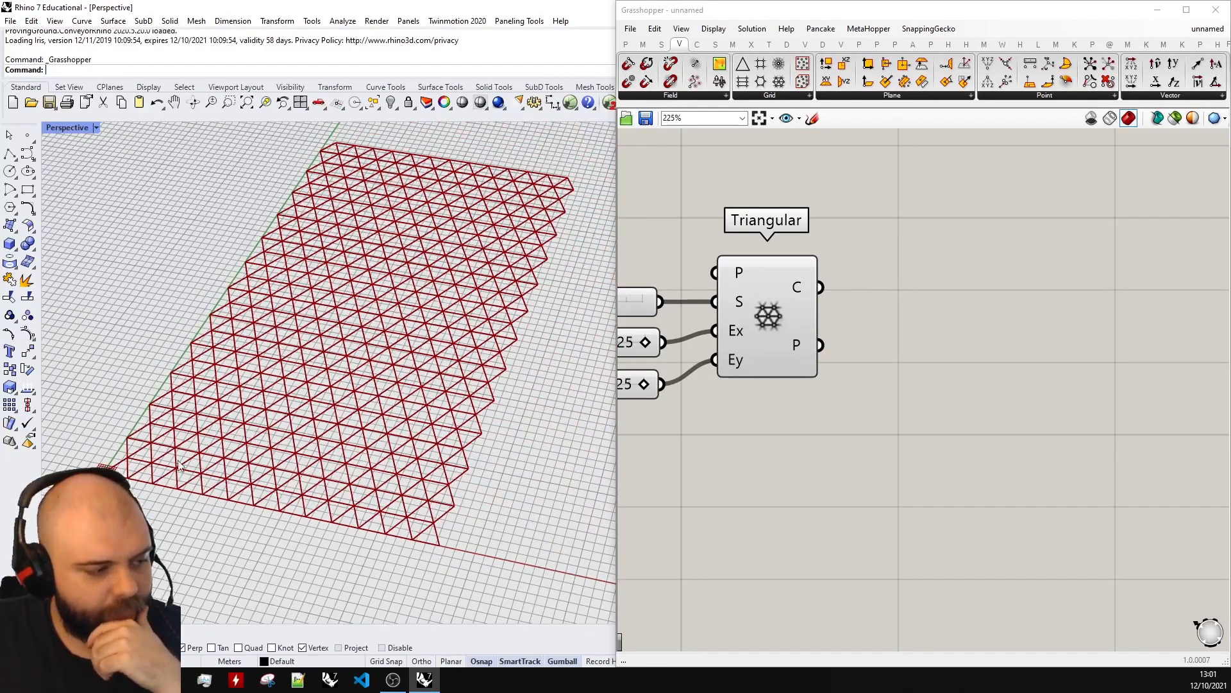
Step: Add an Explode Tree component and feed it the Triangular component's Cells output
double_click(922, 270)
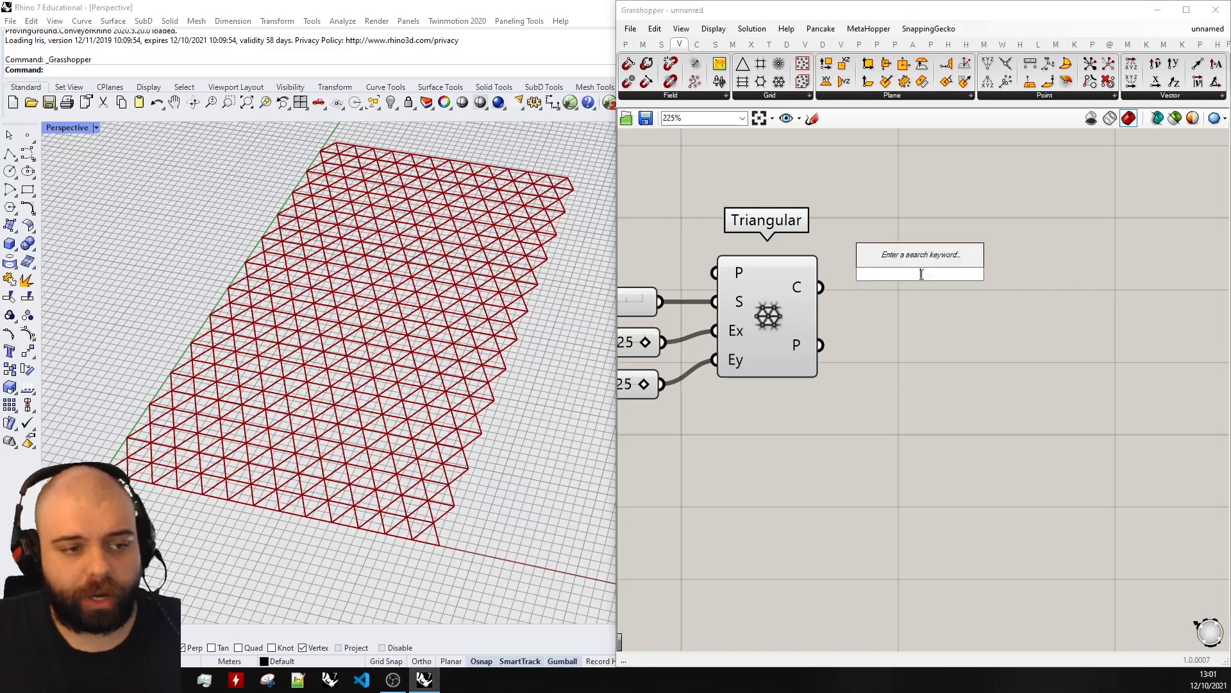
type("explode t")
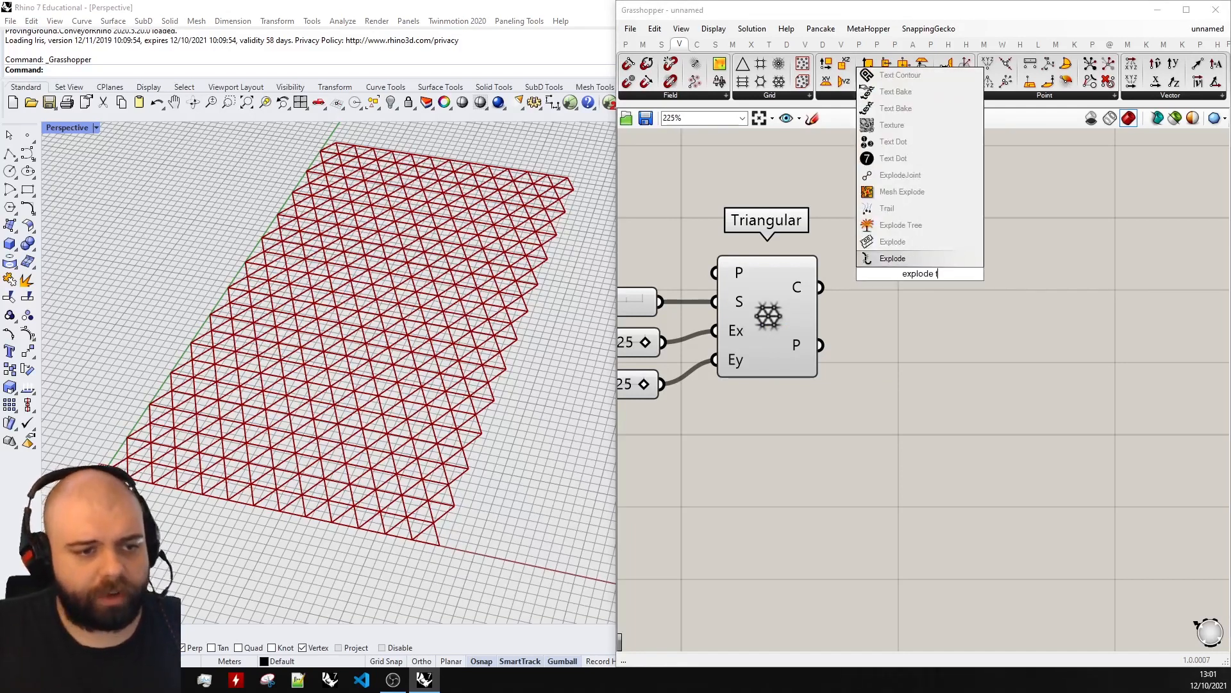
left_click(901, 225)
left_click_drag(821, 287, 888, 295)
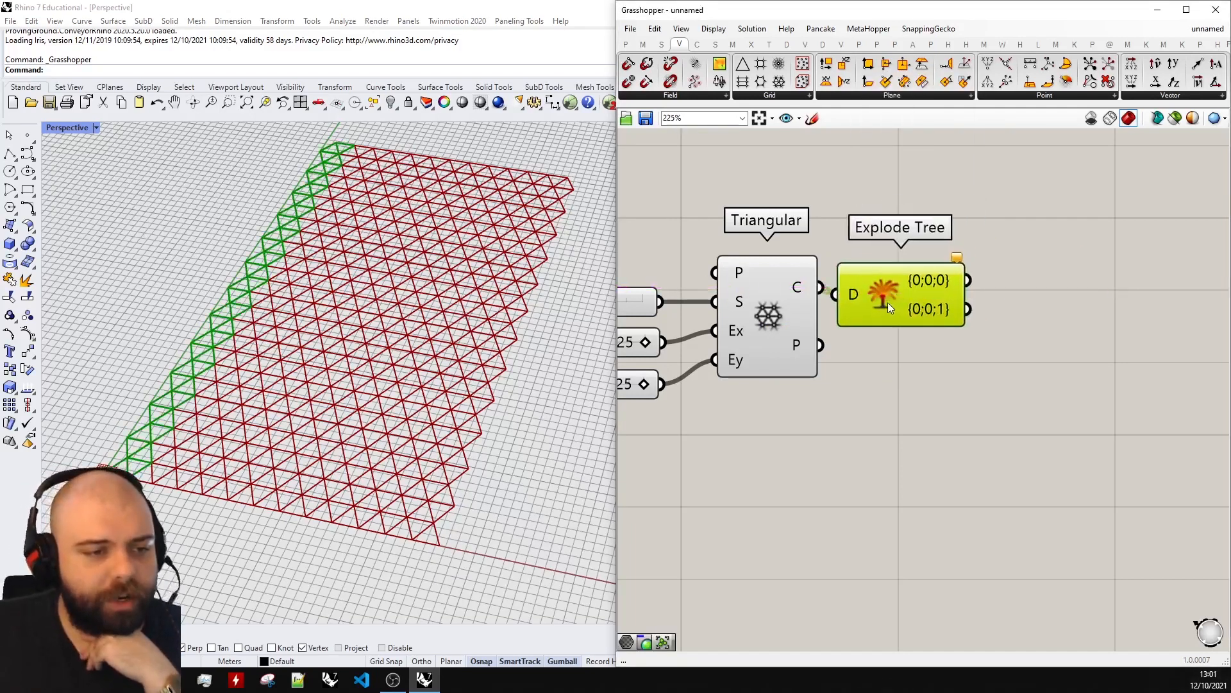
Step: Add a Data parameter fed by the {0;0;0} branch, inspect its cells in the viewport, and switch its source to the {0;0;1} branch
double_click(1080, 246)
type("dat")
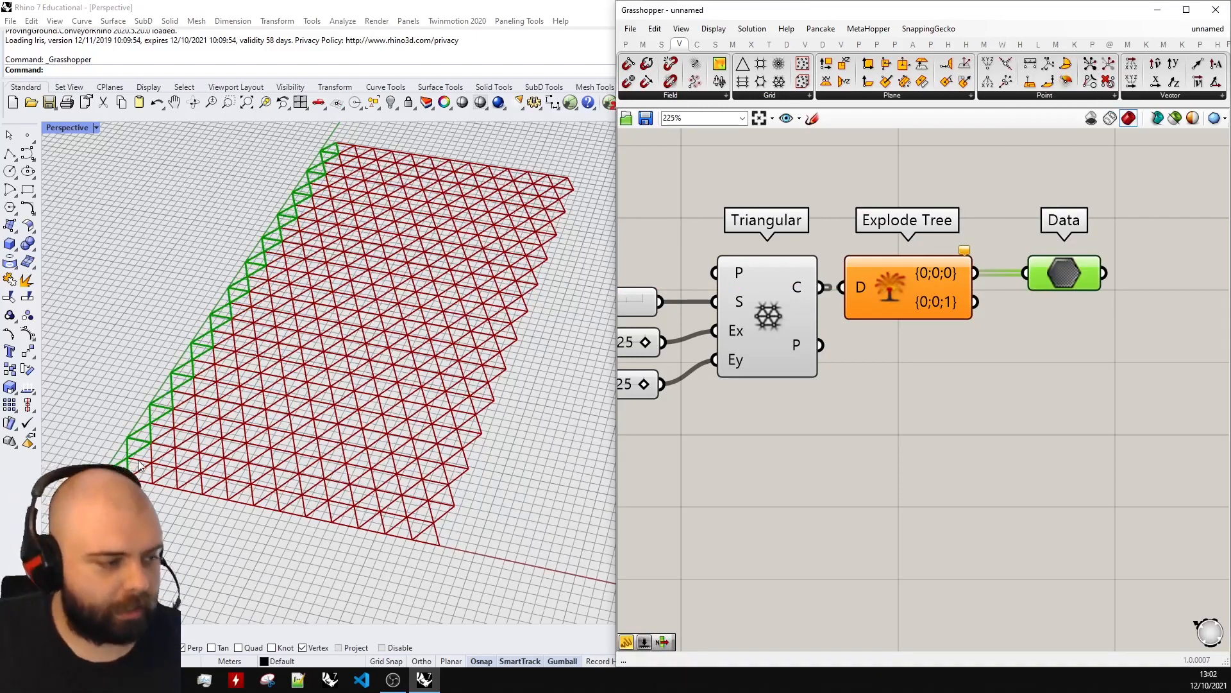
right_click_drag(318, 472, 461, 221)
scroll(412, 214, "down", 8)
scroll(318, 289, "up", 6)
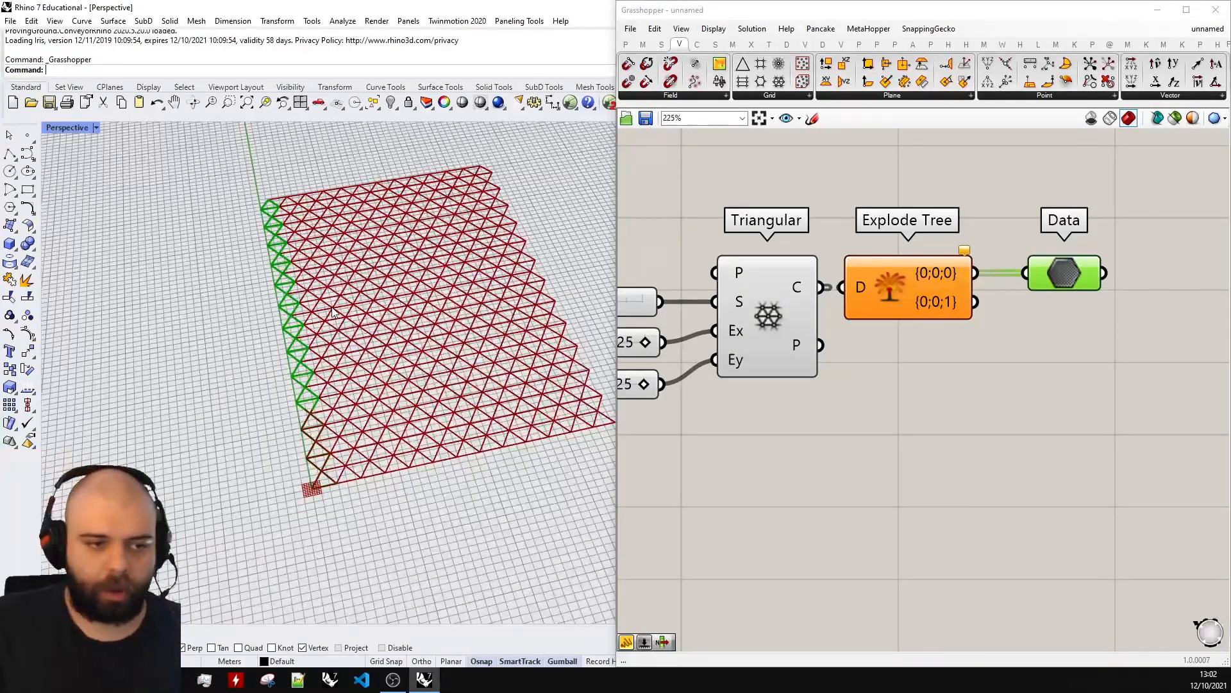
left_click_drag(975, 302, 1031, 277)
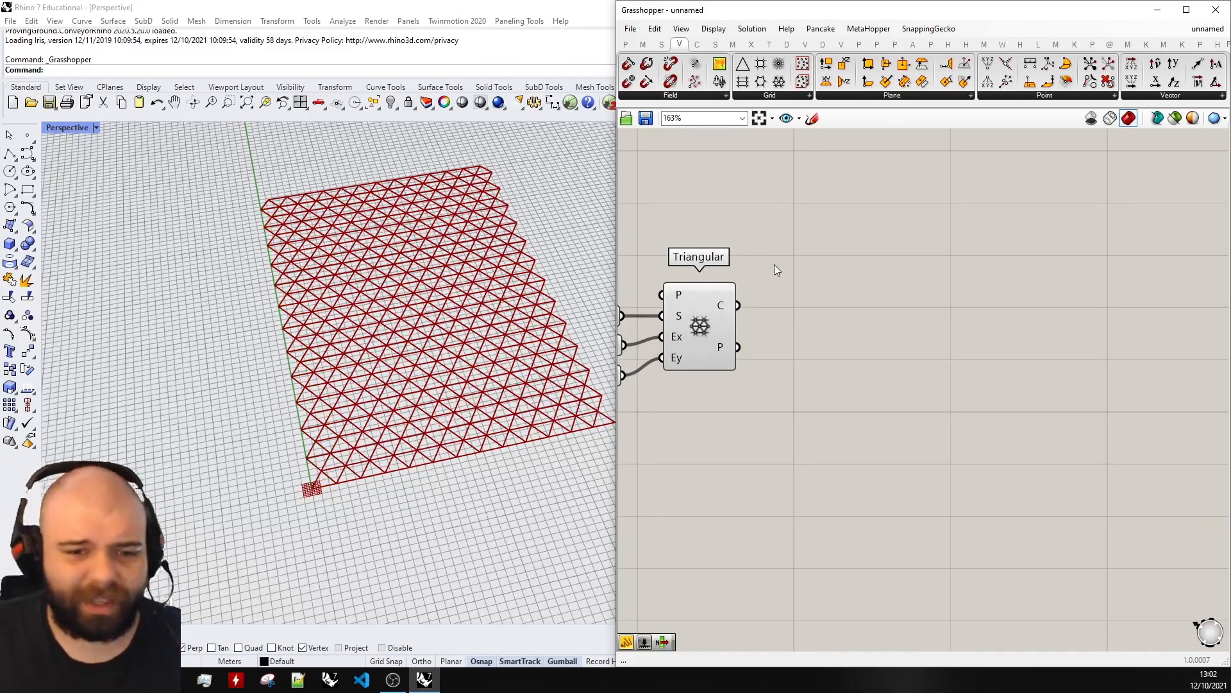
Step: Flatten the Triangular component's Cells output and check the resulting list in a temporary panel
right_click(724, 308)
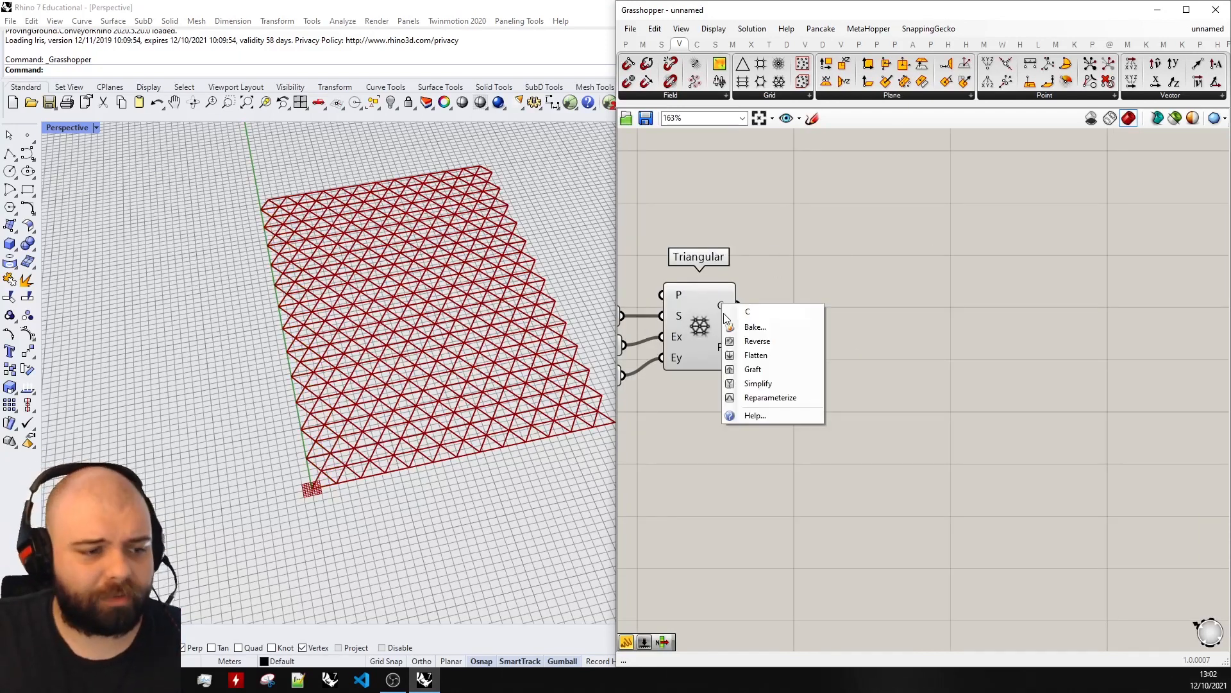
left_click(751, 355)
left_click_drag(1055, 333, 1049, 257)
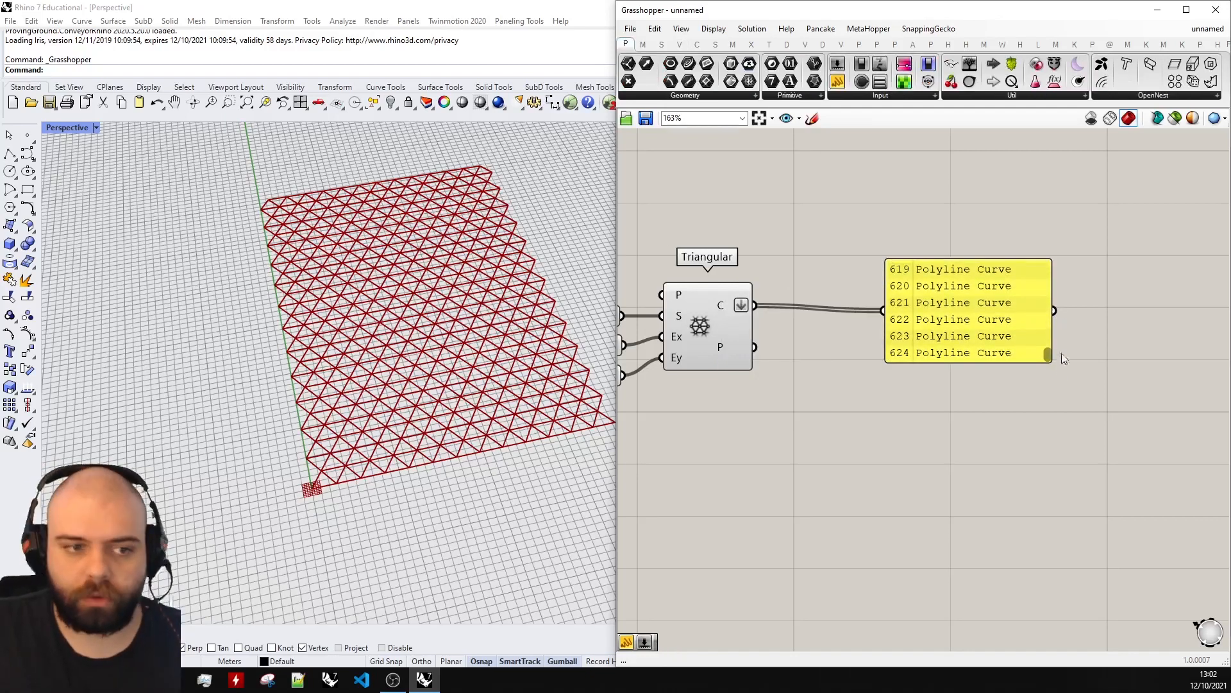
left_click(906, 301)
key("Delete")
Step: Draw a single point in the Rhino Perspective view, just outside the grid's far side along the X axis
scroll(276, 263, "down", 4)
right_click_drag(308, 263, 269, 263)
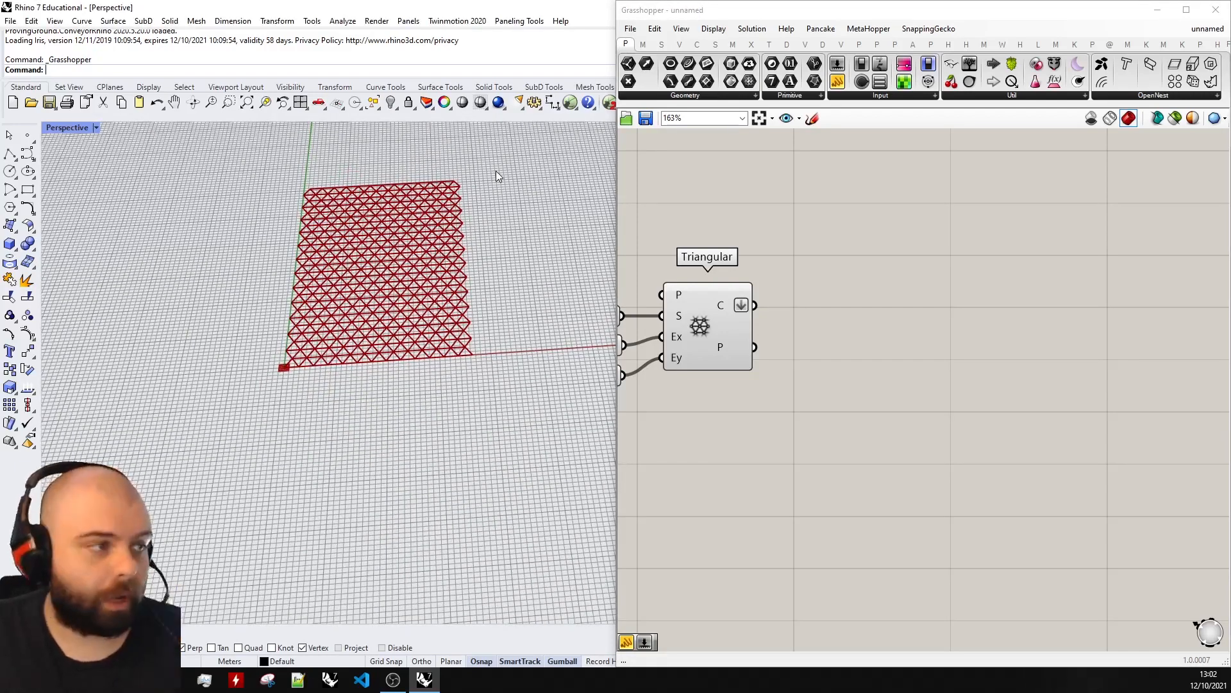
scroll(487, 141, "up", 4)
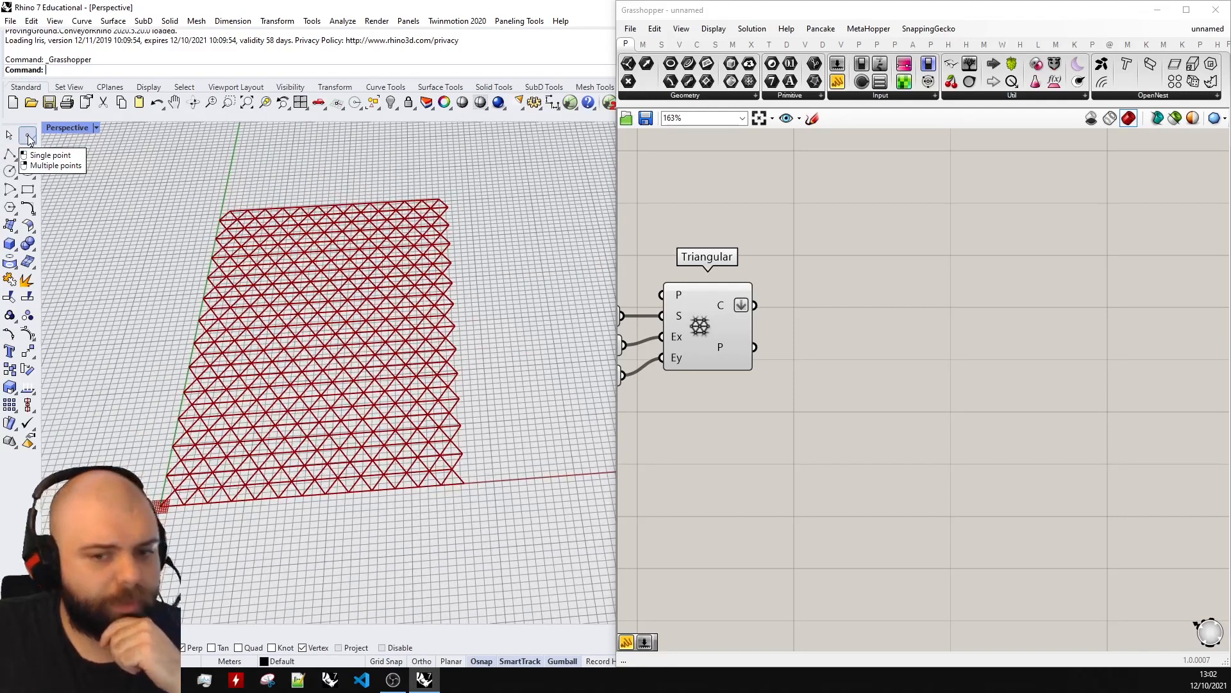
left_click(28, 136)
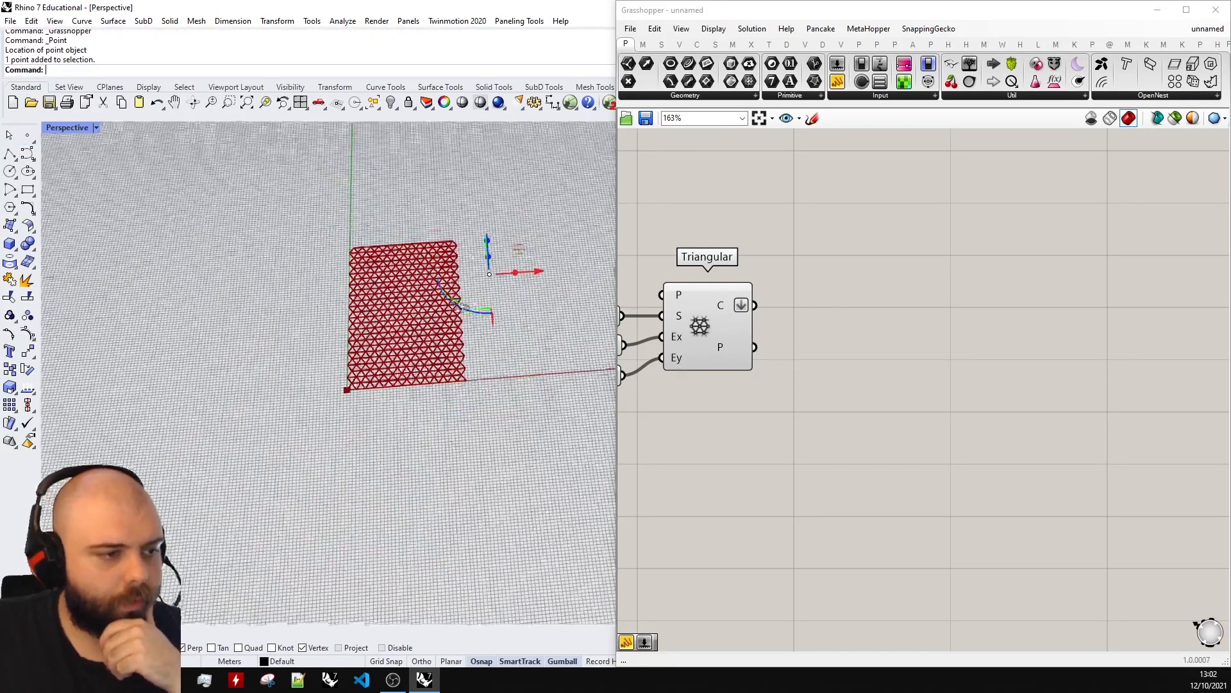
scroll(488, 286, "up", 4)
right_click_drag(536, 302, 512, 306)
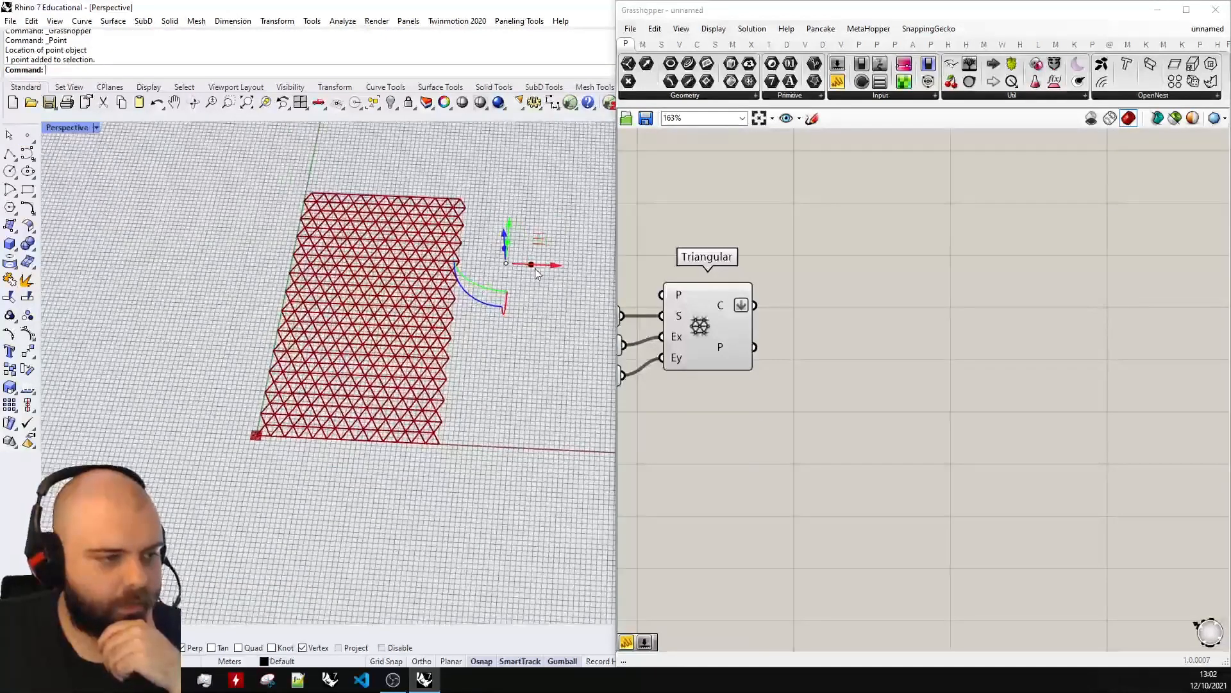
scroll(536, 289, "up", 3)
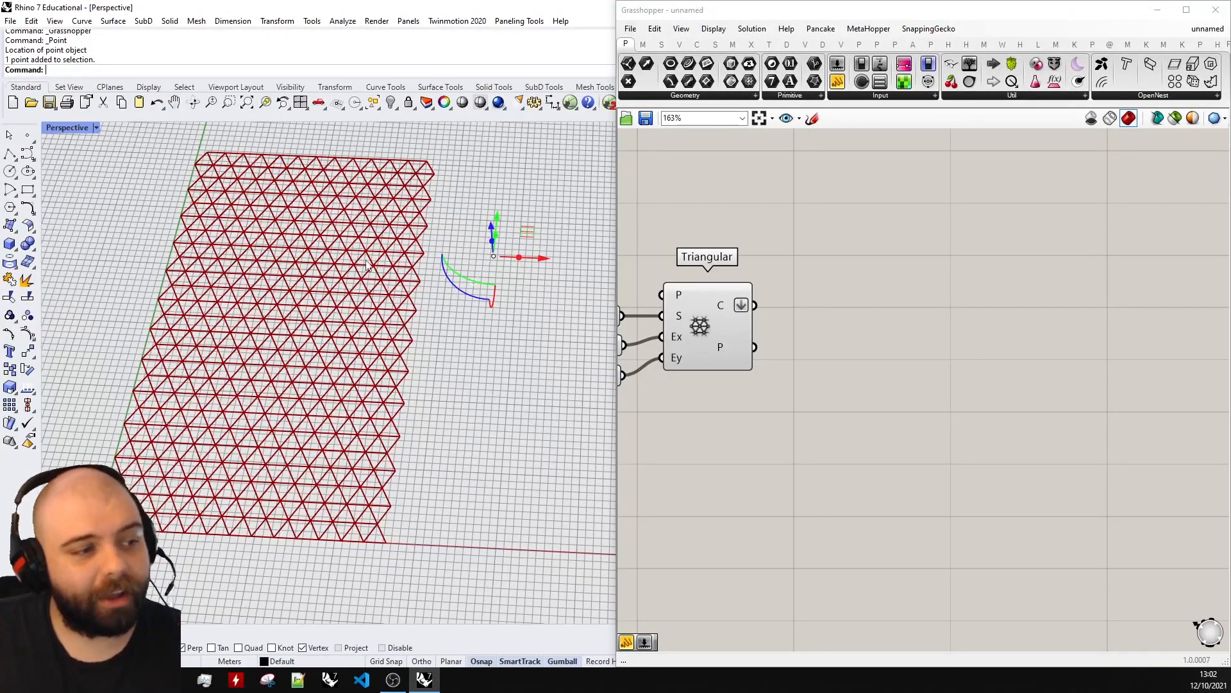
Step: Add a Point parameter that references the Rhino point and place it below the Triangular component
left_click(939, 309)
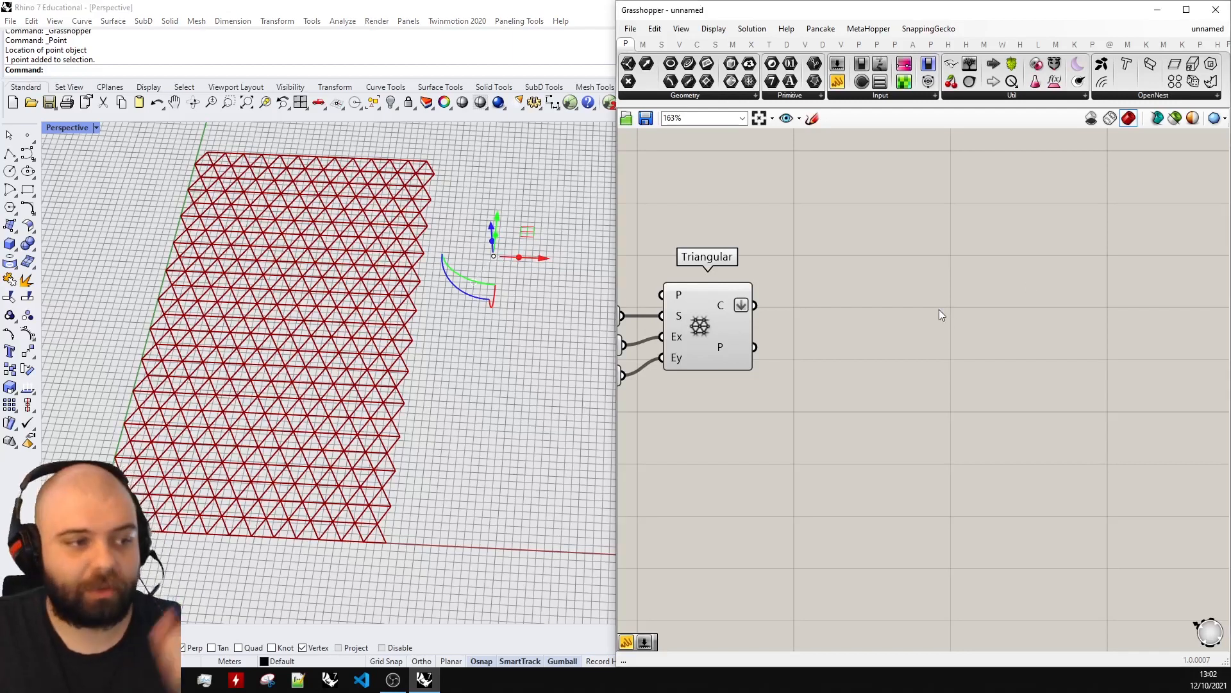
double_click(864, 321)
type("point")
key("Return")
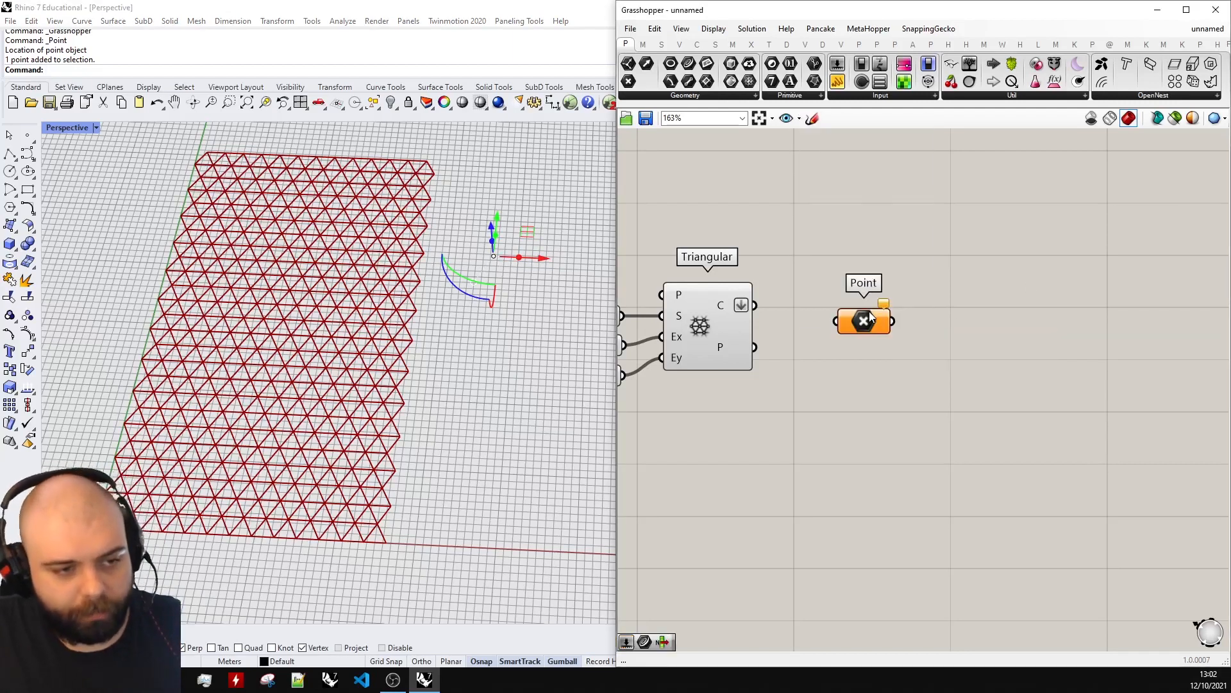
right_click(870, 317)
left_click(901, 496)
left_click_drag(859, 320, 685, 460)
left_click(913, 357)
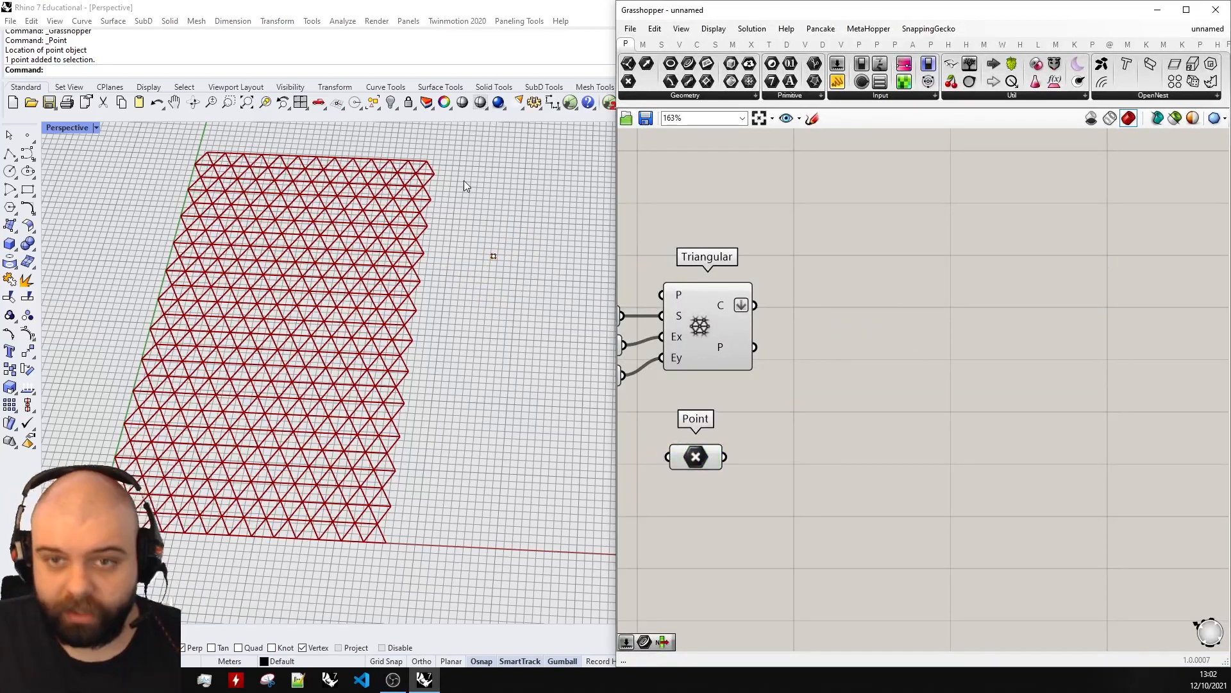
Step: Examine the point's distance to the nearest grid cells in Rhino, and revisit the freehand attractor sketches on the Grasshopper canvas
scroll(488, 237, "up", 3)
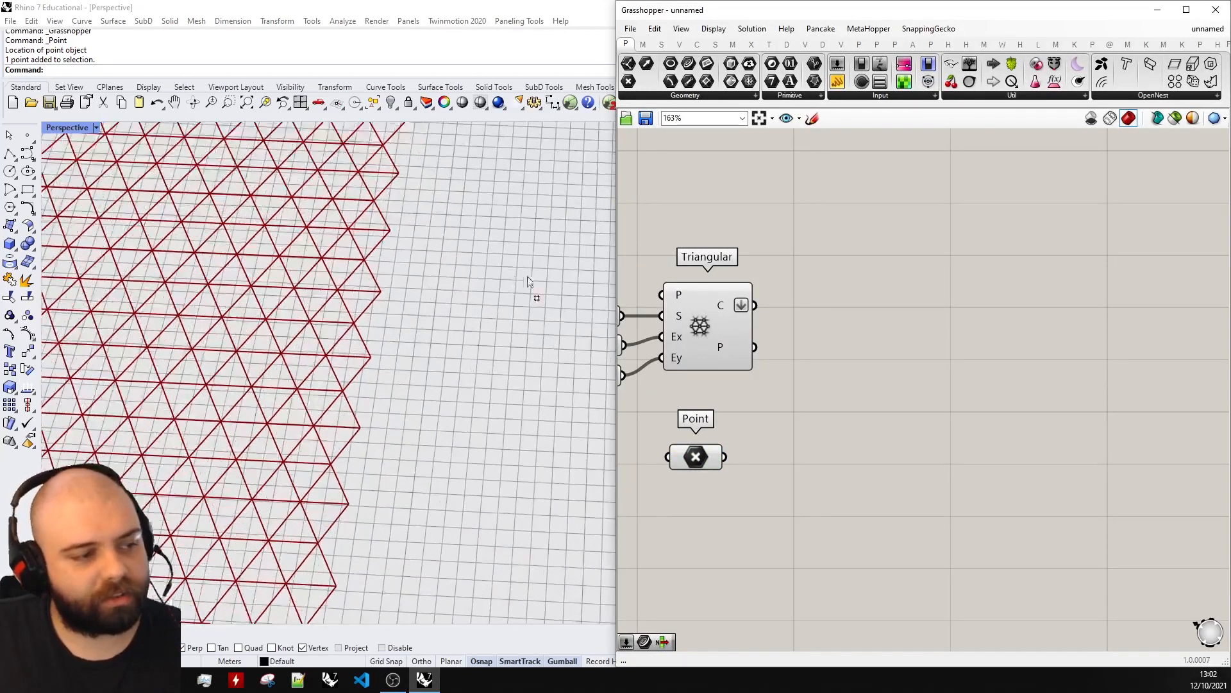
scroll(359, 303, "up", 4)
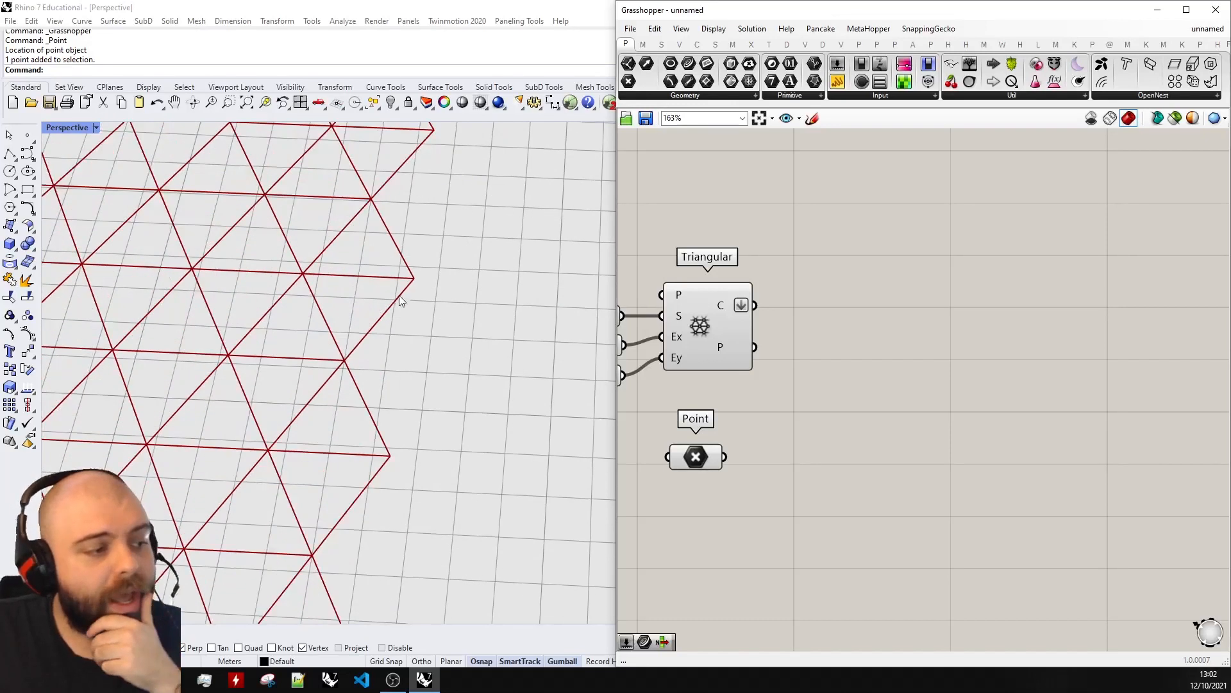
scroll(385, 282, "down", 3)
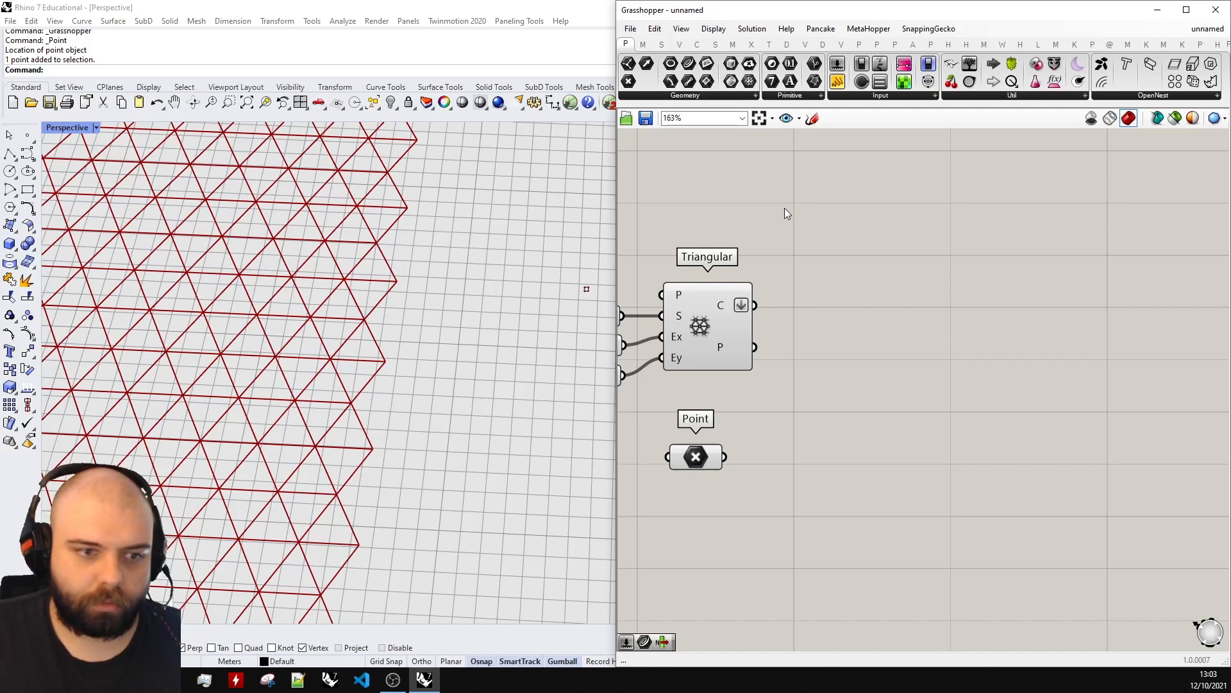
scroll(772, 177, "down", 5)
scroll(859, 588, "up", 3)
scroll(949, 580, "up", 3)
scroll(843, 525, "down", 2)
scroll(860, 454, "down", 4)
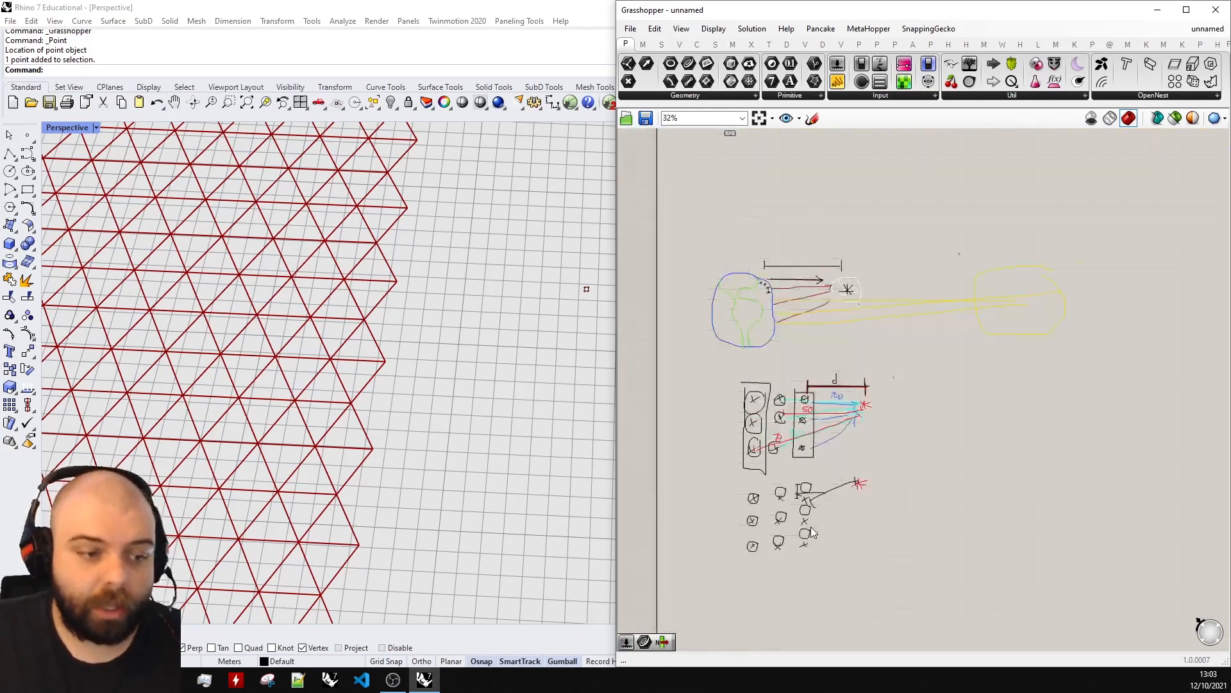
Step: Review the freehand attractor sketches and compare them with the triangular grid and attractor point in the Rhino Perspective view
scroll(811, 526, "up", 4)
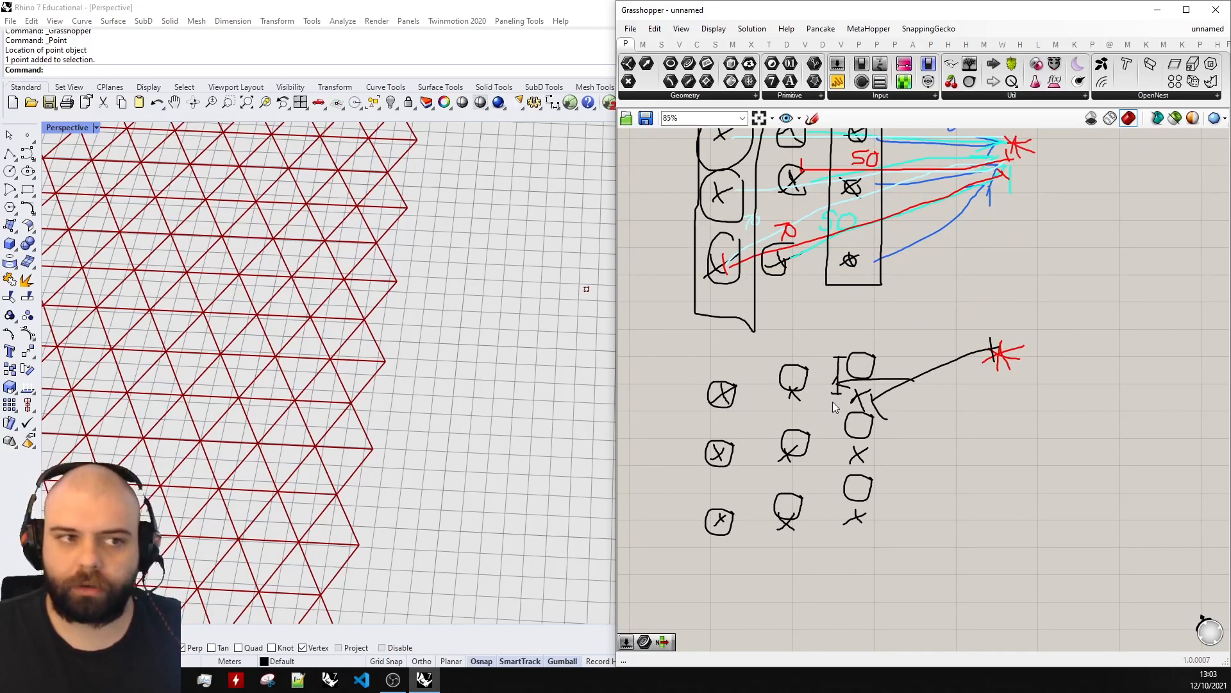
scroll(754, 494, "down", 6)
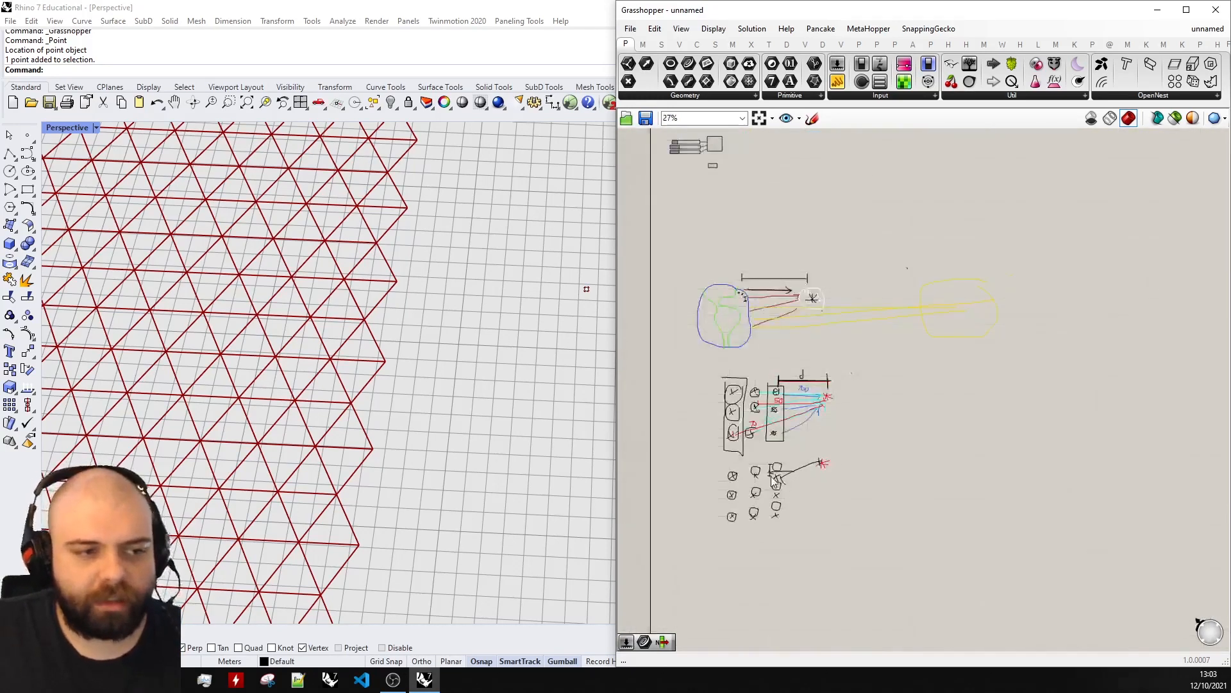
scroll(747, 194, "up", 6)
scroll(514, 306, "down", 8)
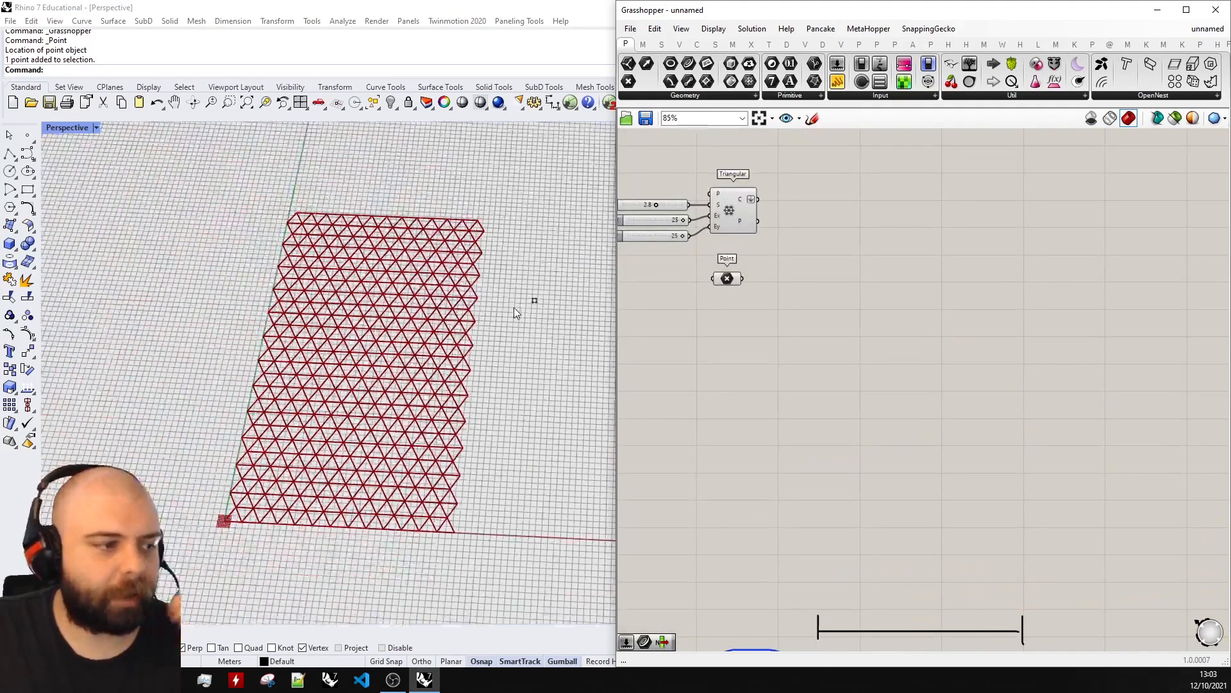
right_click_drag(454, 370, 441, 356)
scroll(481, 295, "up", 2)
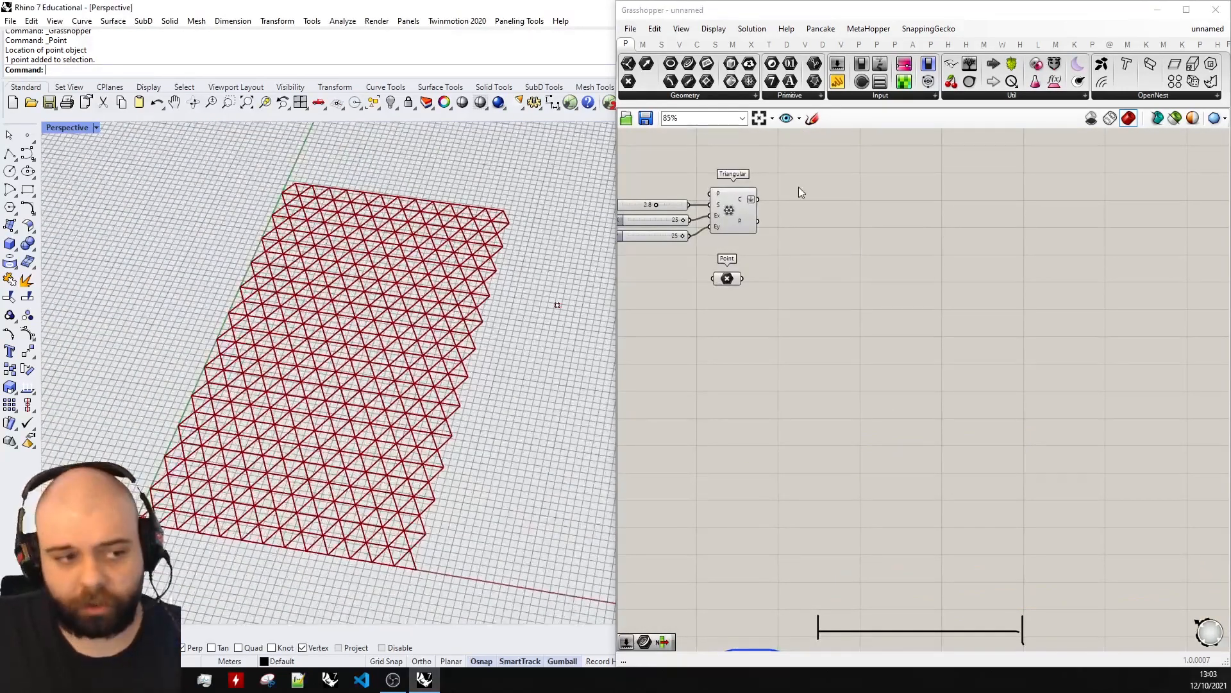
scroll(514, 359, "up", 8)
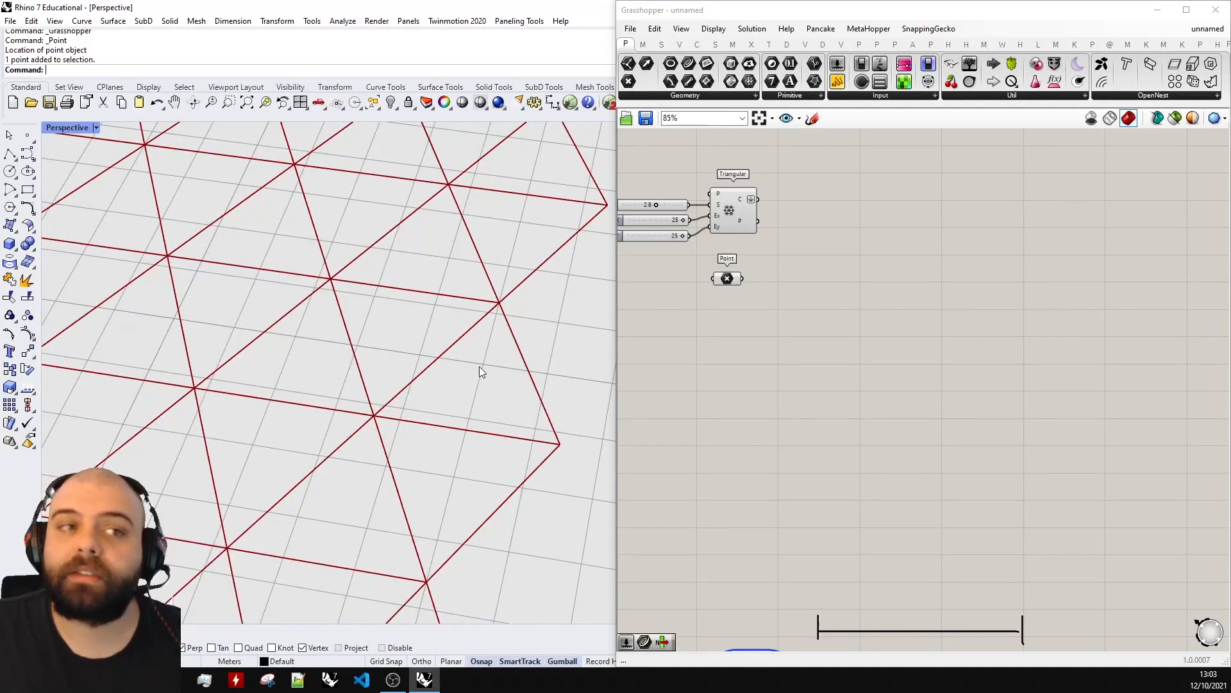
Step: Add a Polygon Center component to the canvas beside the Triangular component
double_click(837, 224)
type("polyli")
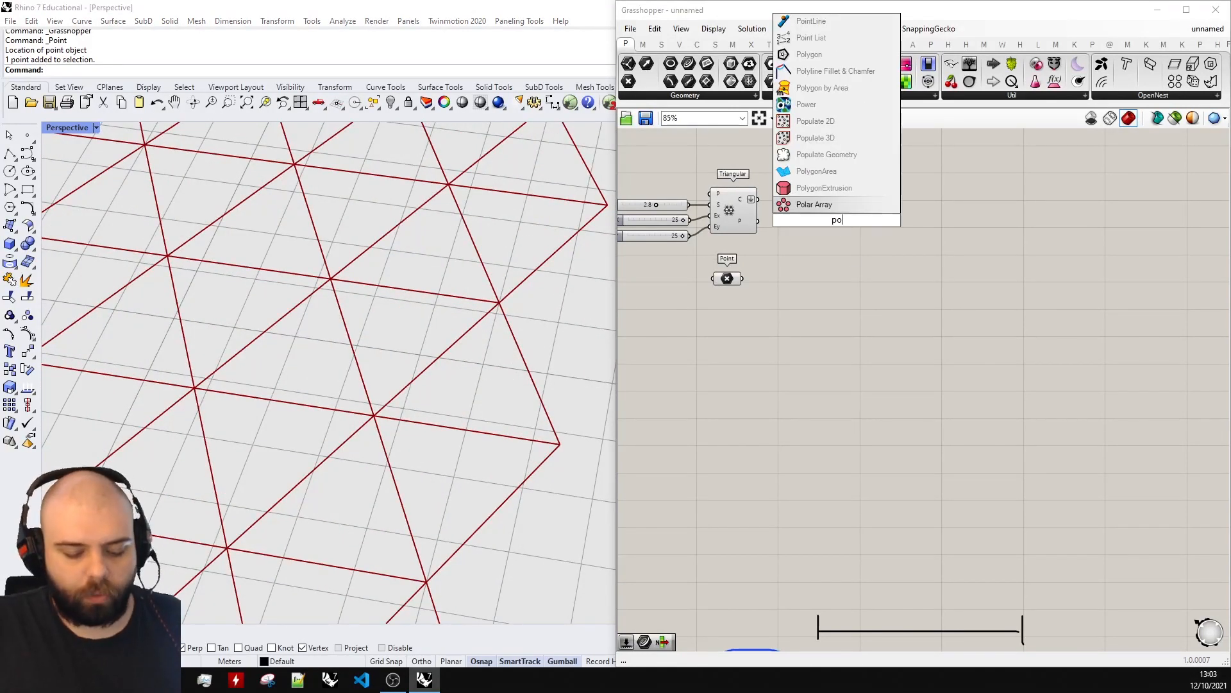
type("ne")
type(" center")
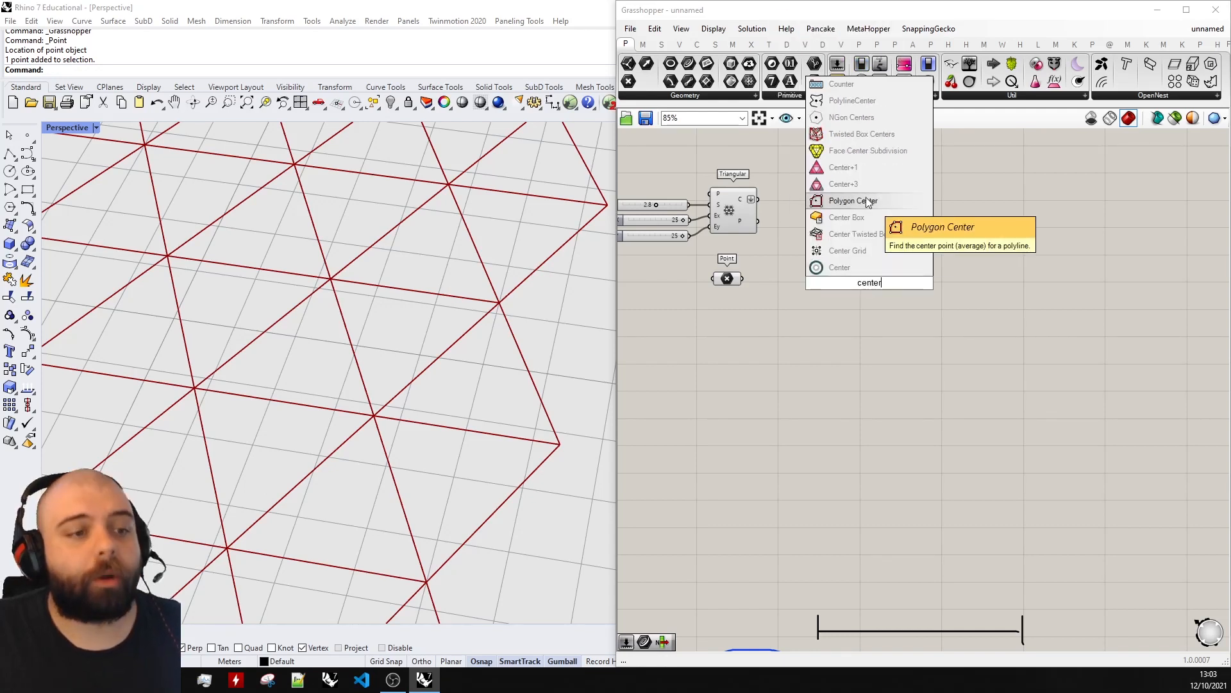
left_click(865, 198)
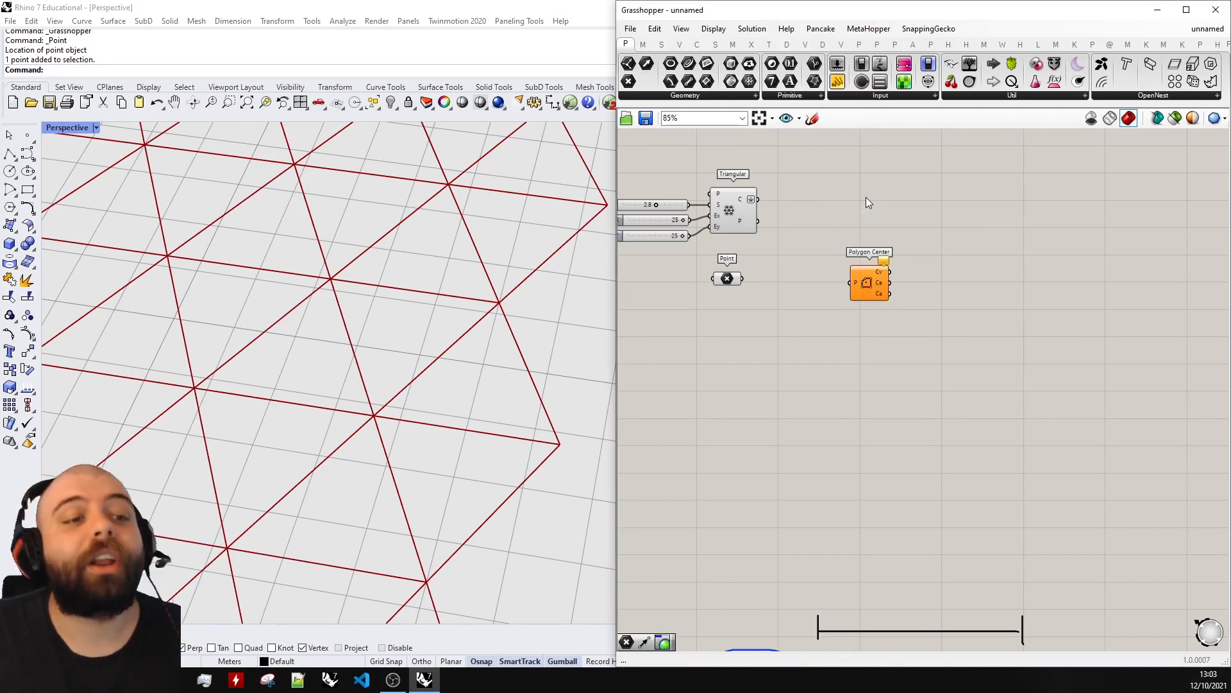
left_click_drag(883, 276, 870, 234)
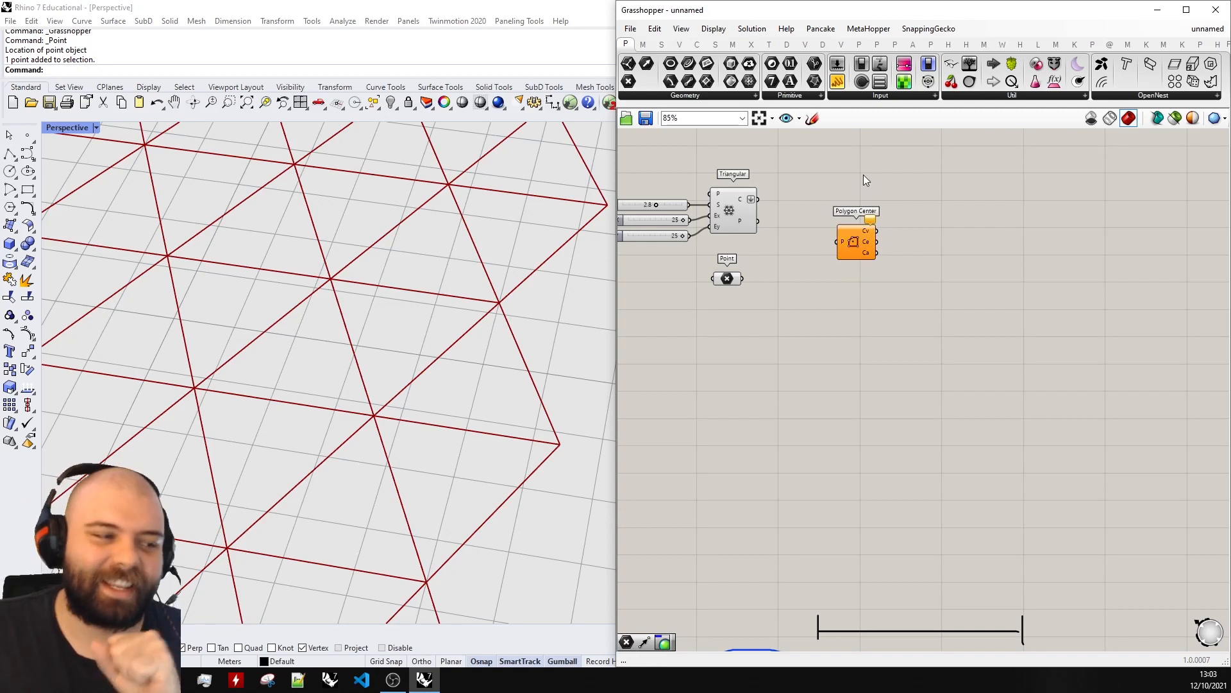
Step: Connect Triangular's flattened Cells output to Polygon Center's P input and place Polygon Center close beside Triangular
scroll(863, 168, "up", 2)
left_click(852, 301)
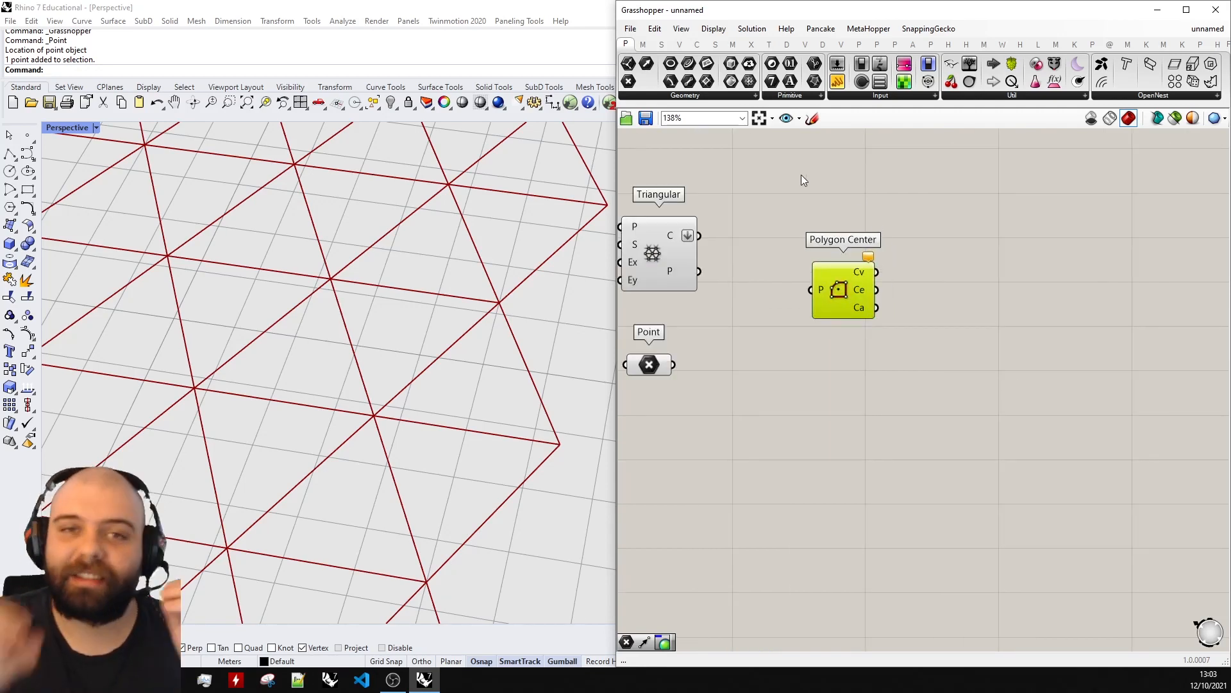
left_click_drag(699, 235, 775, 240)
left_click(826, 243)
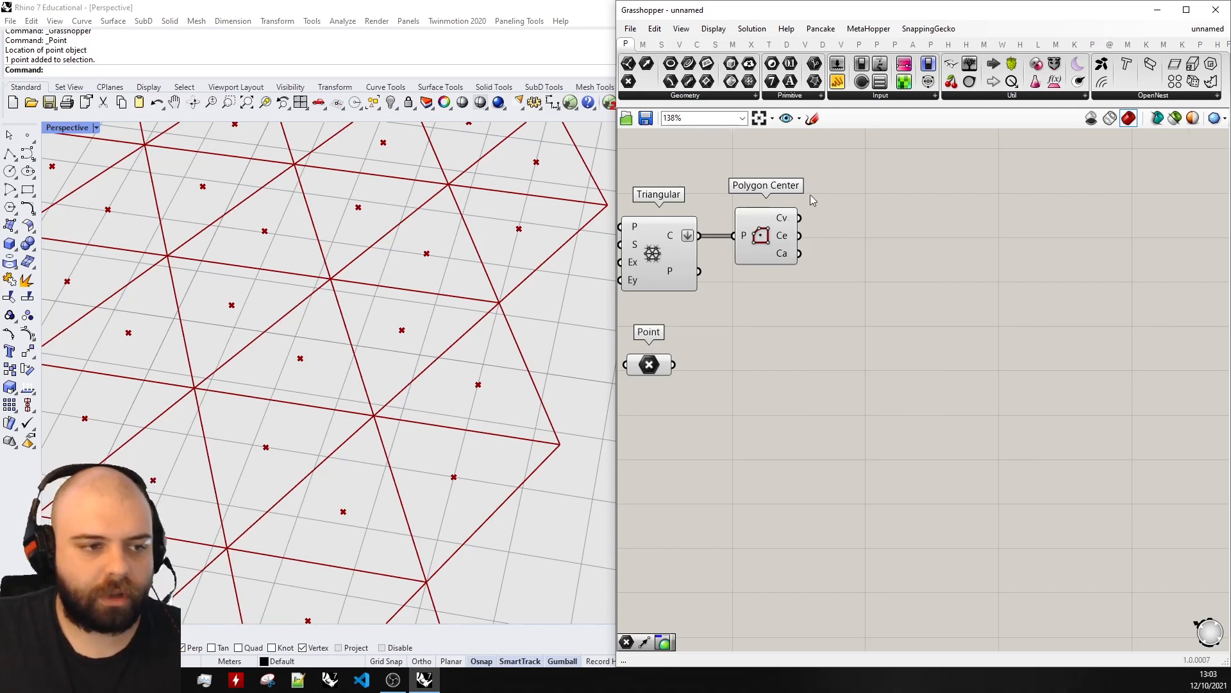
Step: Add a Point parameter fed by Polygon Center's Cv output and line it up with that output
scroll(810, 195, "up", 3)
double_click(821, 249)
type("point")
key("Return")
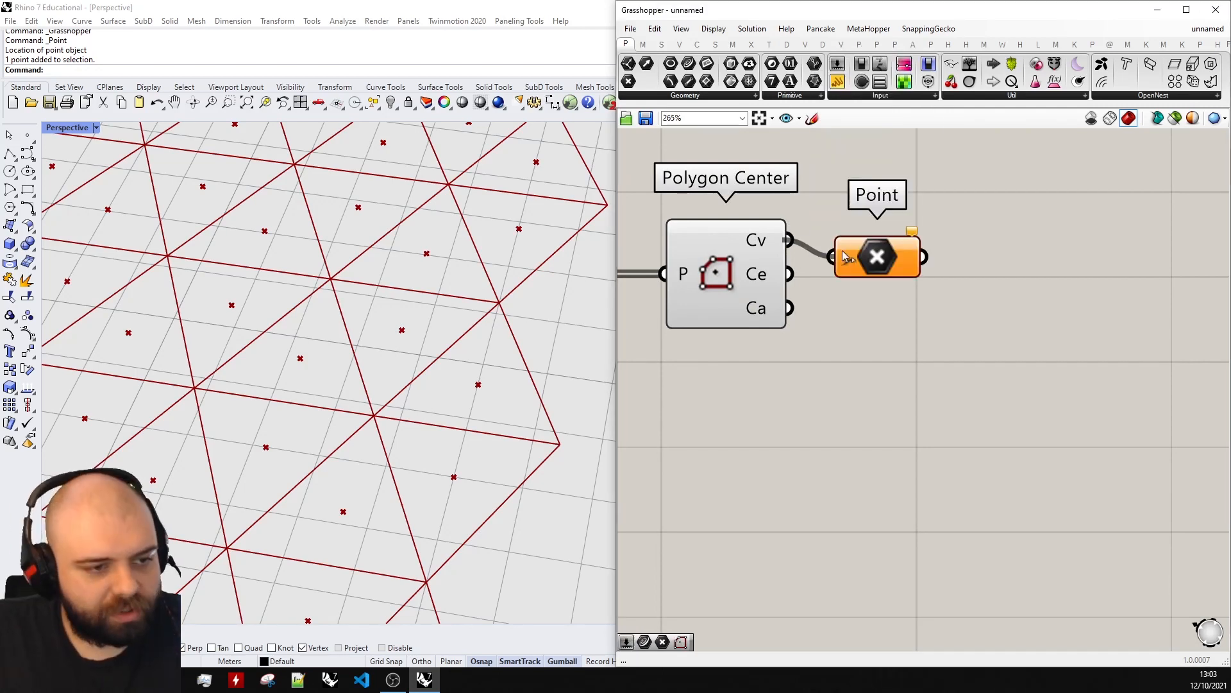
left_click_drag(845, 256, 877, 239)
scroll(498, 370, "down", 2)
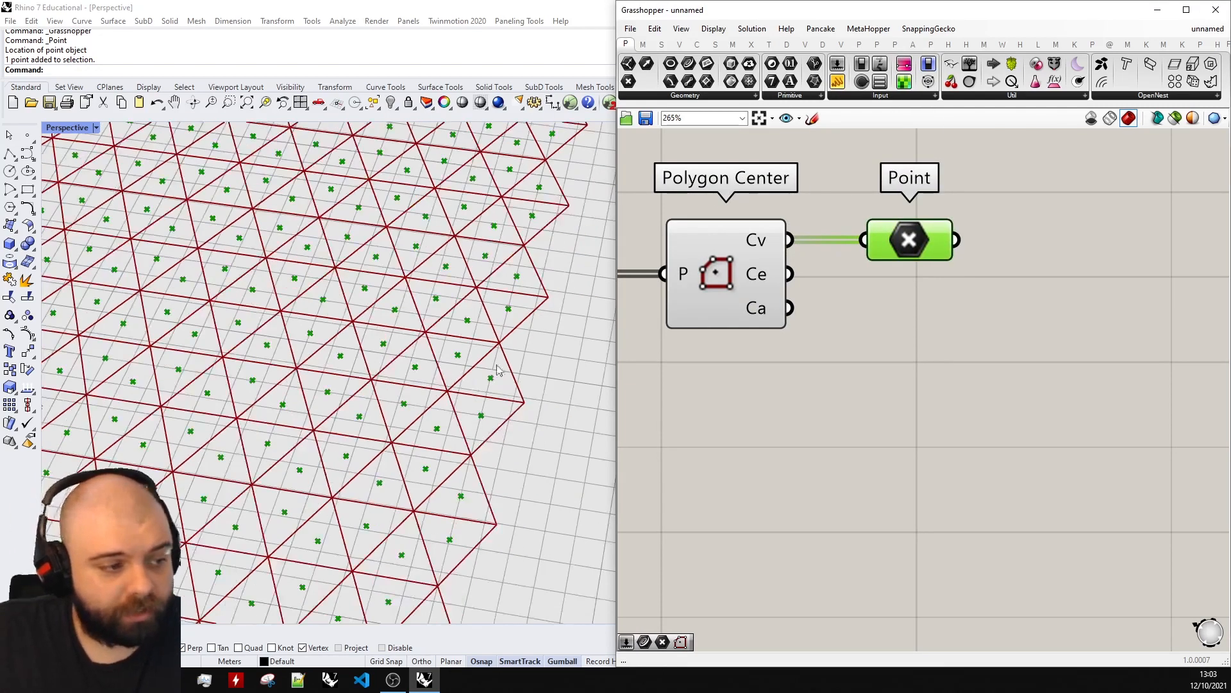
scroll(498, 370, "down", 3)
Step: Turn off the preview of the Triangular and Polygon Center components so only the point parameters are displayed
scroll(906, 285, "down", 6)
left_click_drag(856, 333, 727, 230)
middle_click(727, 230)
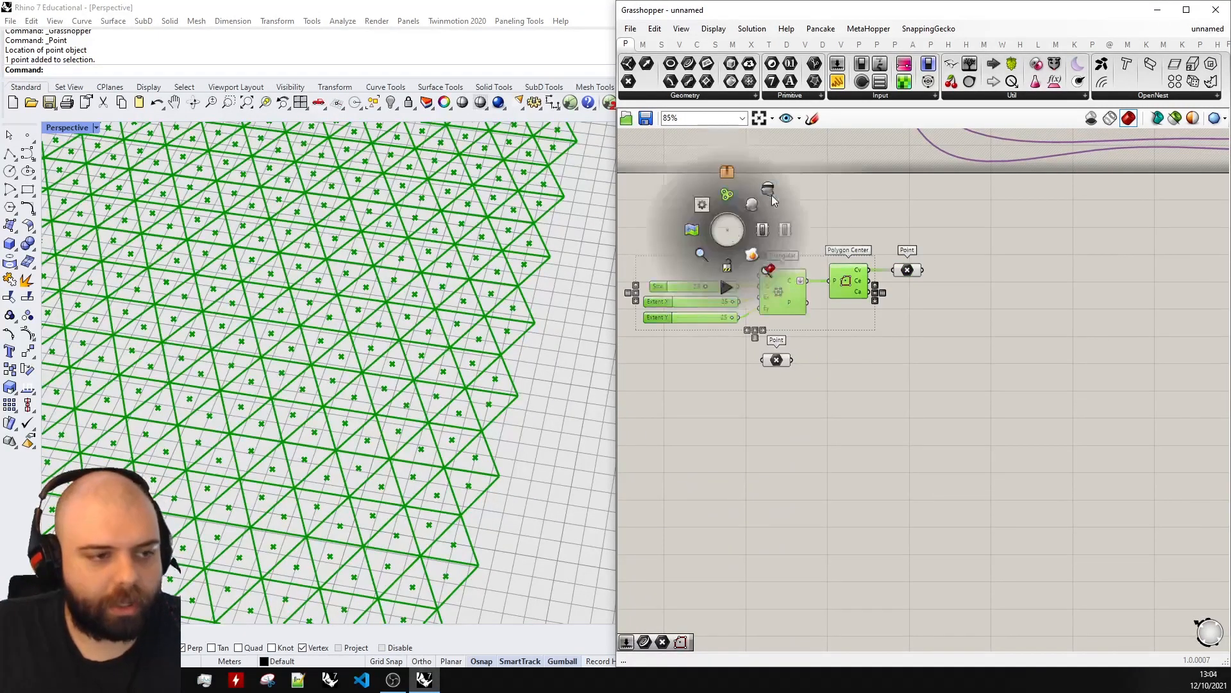
left_click(774, 200)
scroll(479, 353, "down", 2)
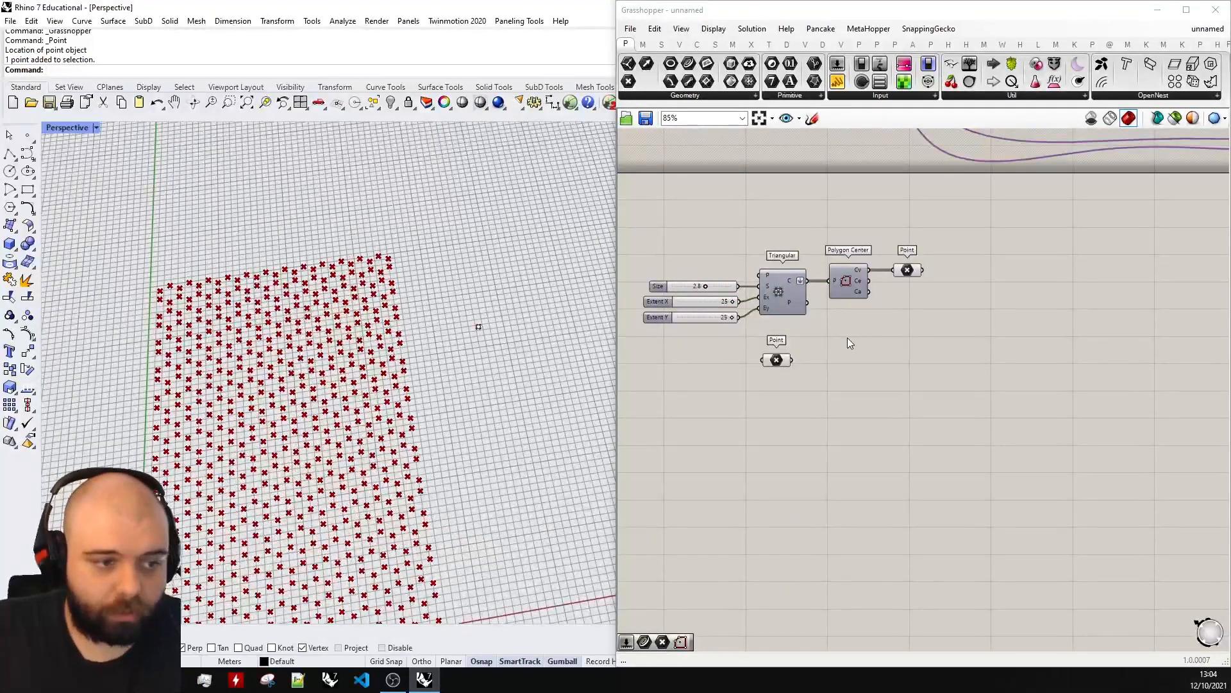
Step: Turn the preview of the Triangular component back on
scroll(474, 320, "up", 4)
scroll(802, 350, "up", 3)
middle_click(762, 242)
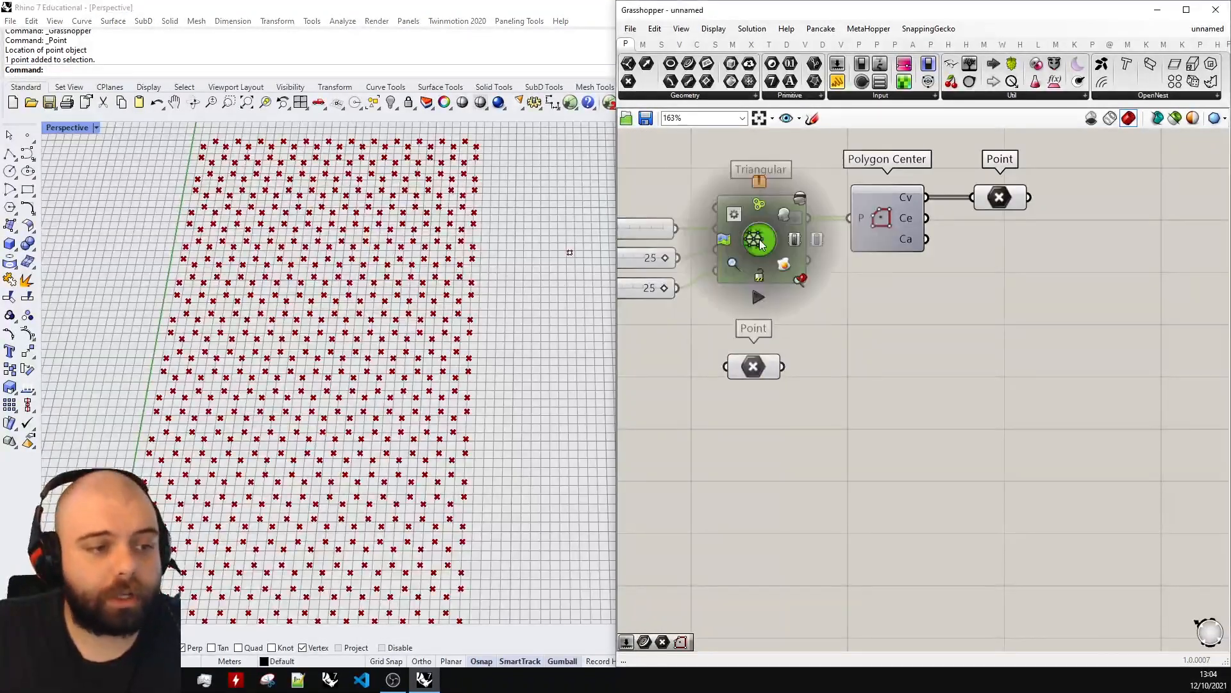
left_click(783, 215)
Step: Arrange the two Point parameters in a vertical column after Polygon Center, with the cell centres above the attractor point
left_click(1012, 198)
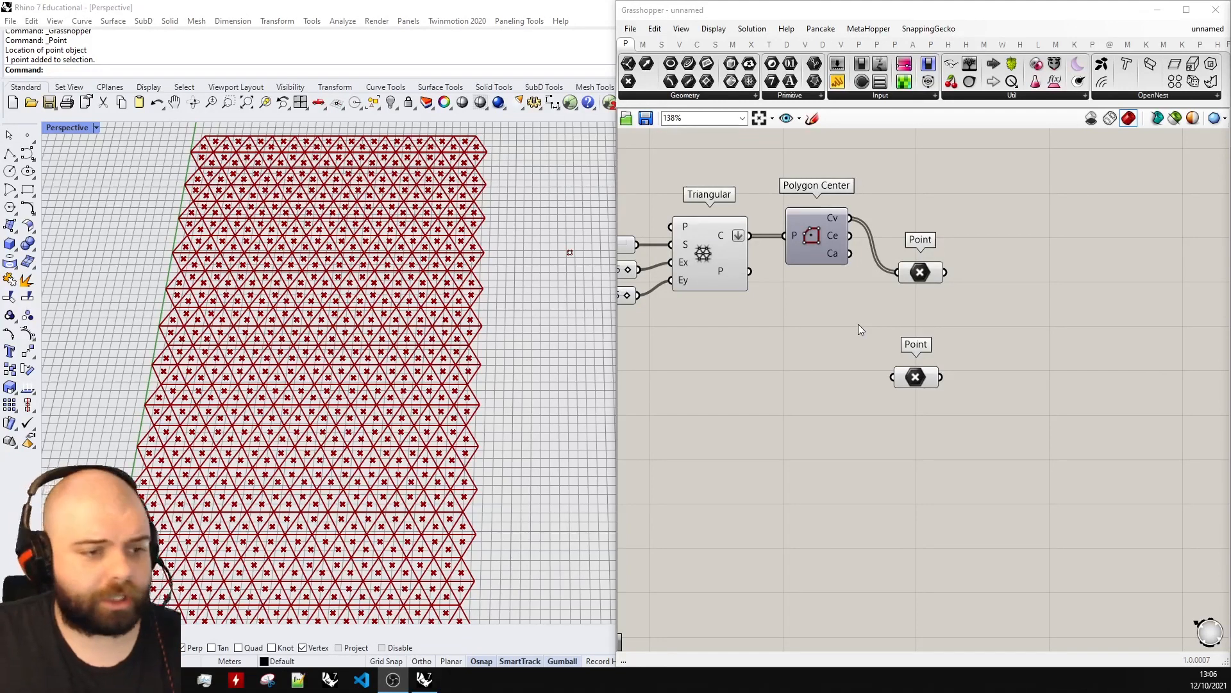
left_click_drag(916, 379, 904, 365)
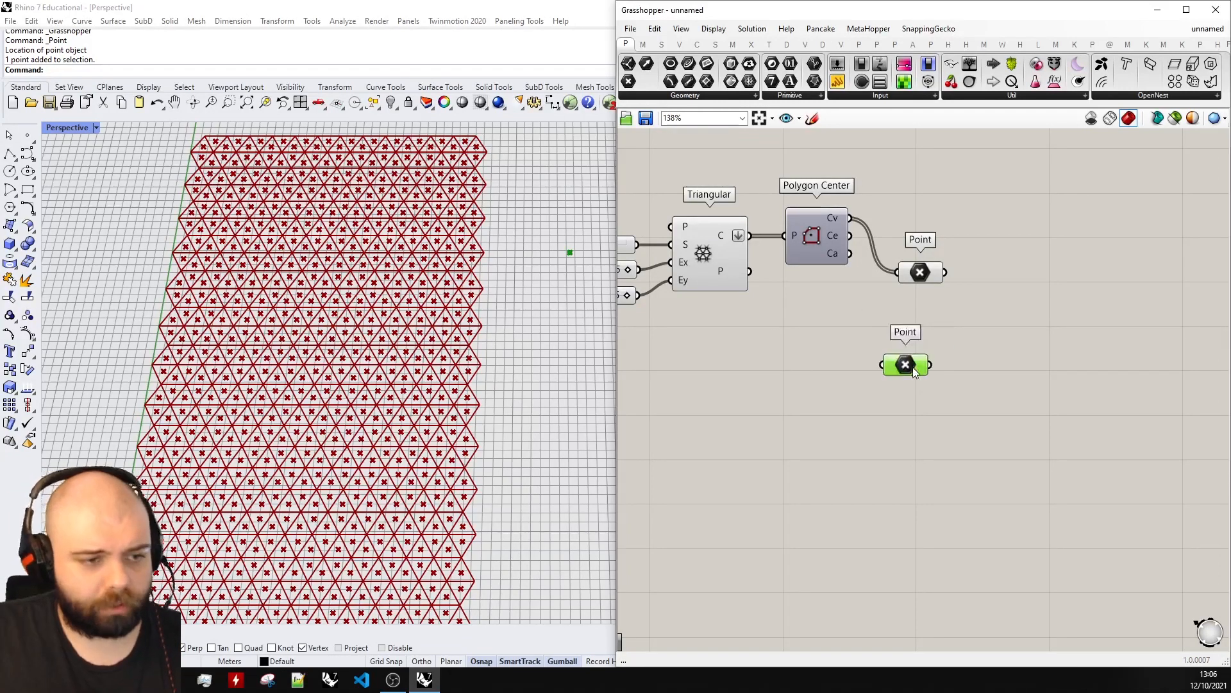
left_click_drag(921, 280, 919, 270)
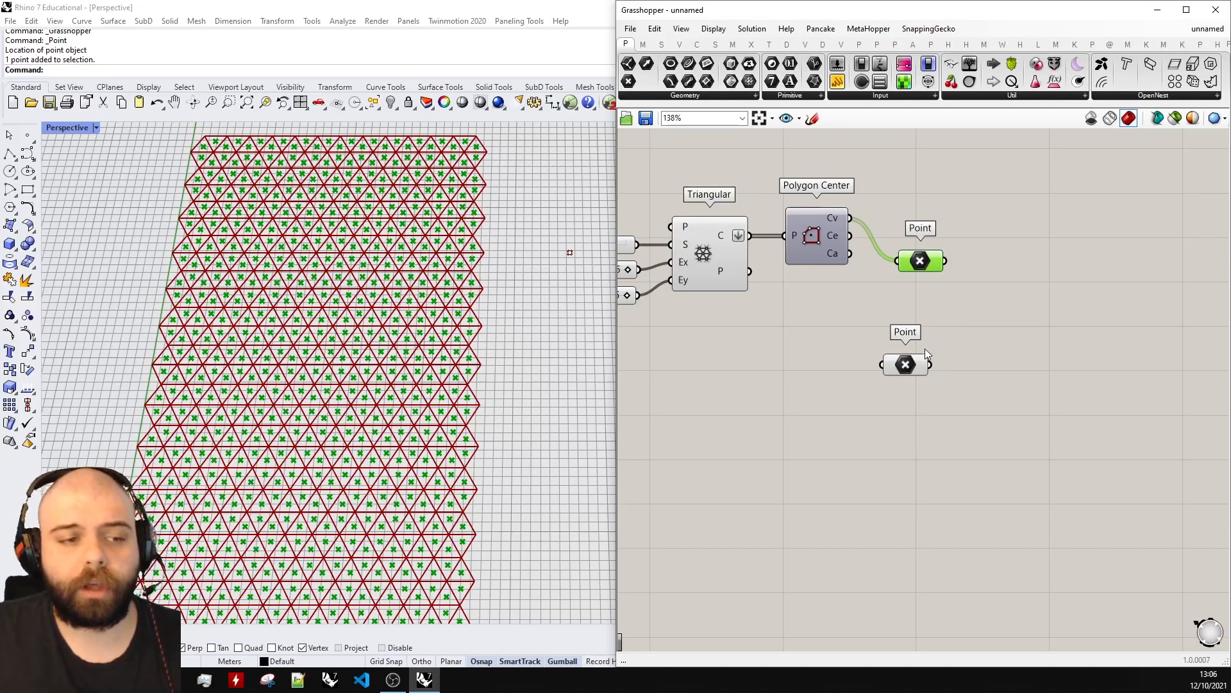
left_click_drag(910, 366, 926, 365)
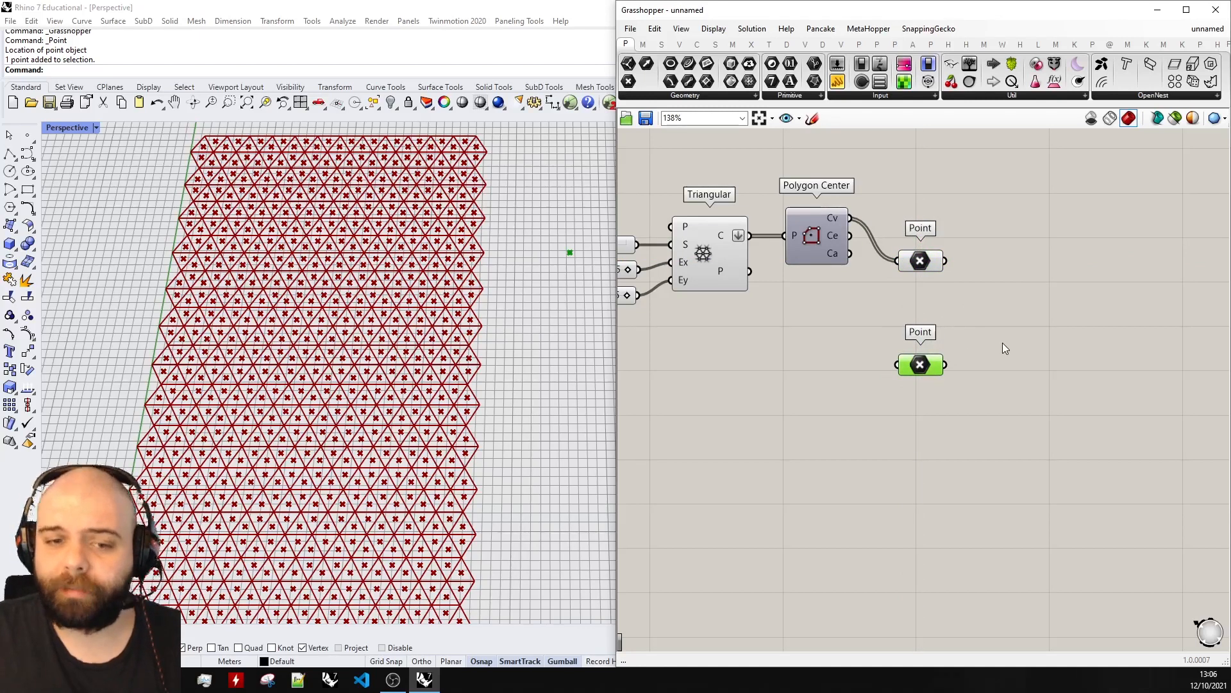
Step: Add a Distance component after the two Point parameters and space the components for wiring
double_click(1023, 312)
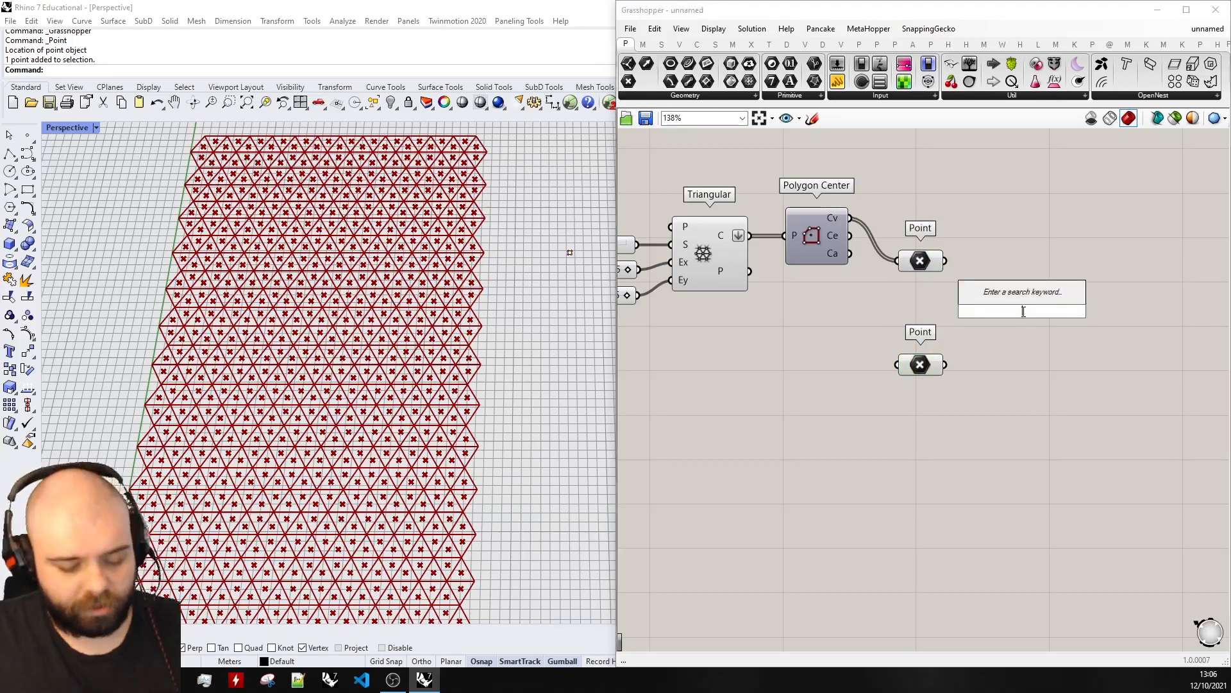
type("ance")
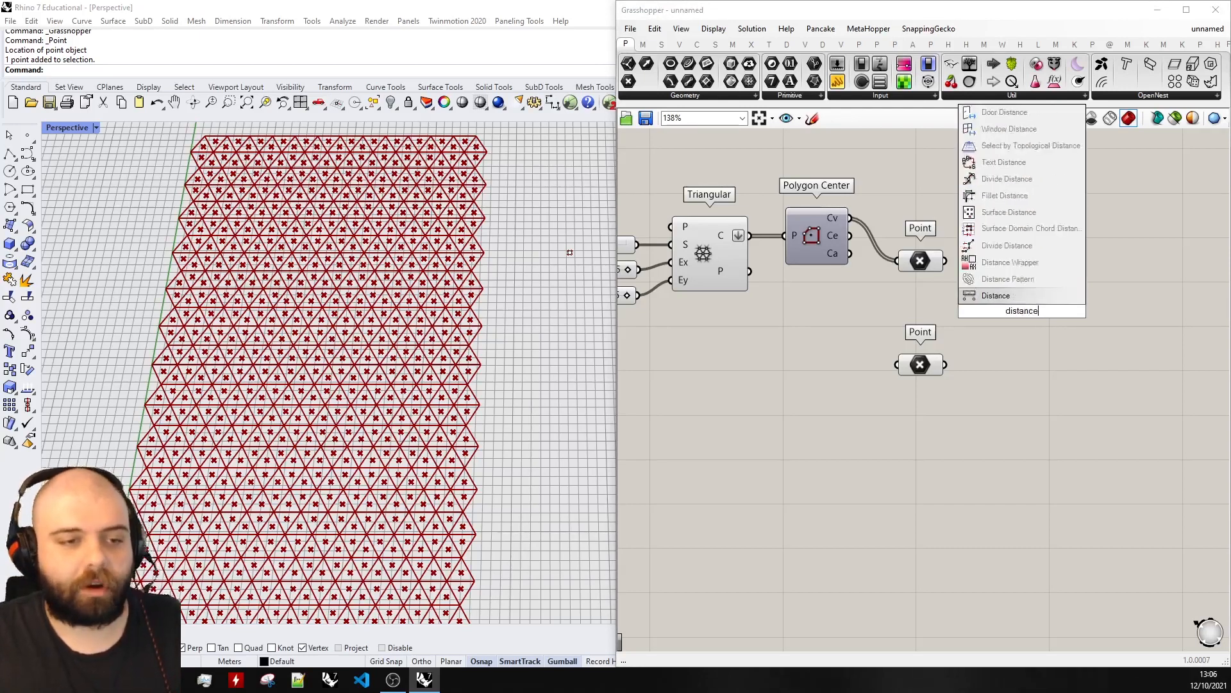
key("Return")
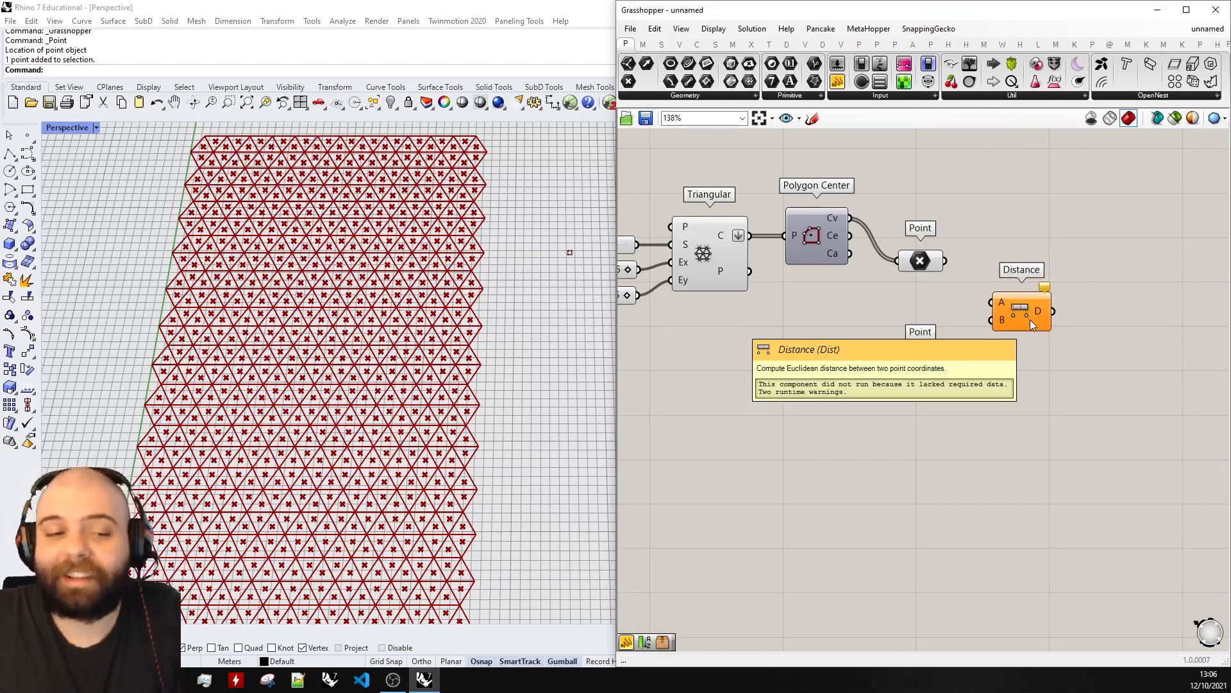
scroll(1030, 319, "up", 3)
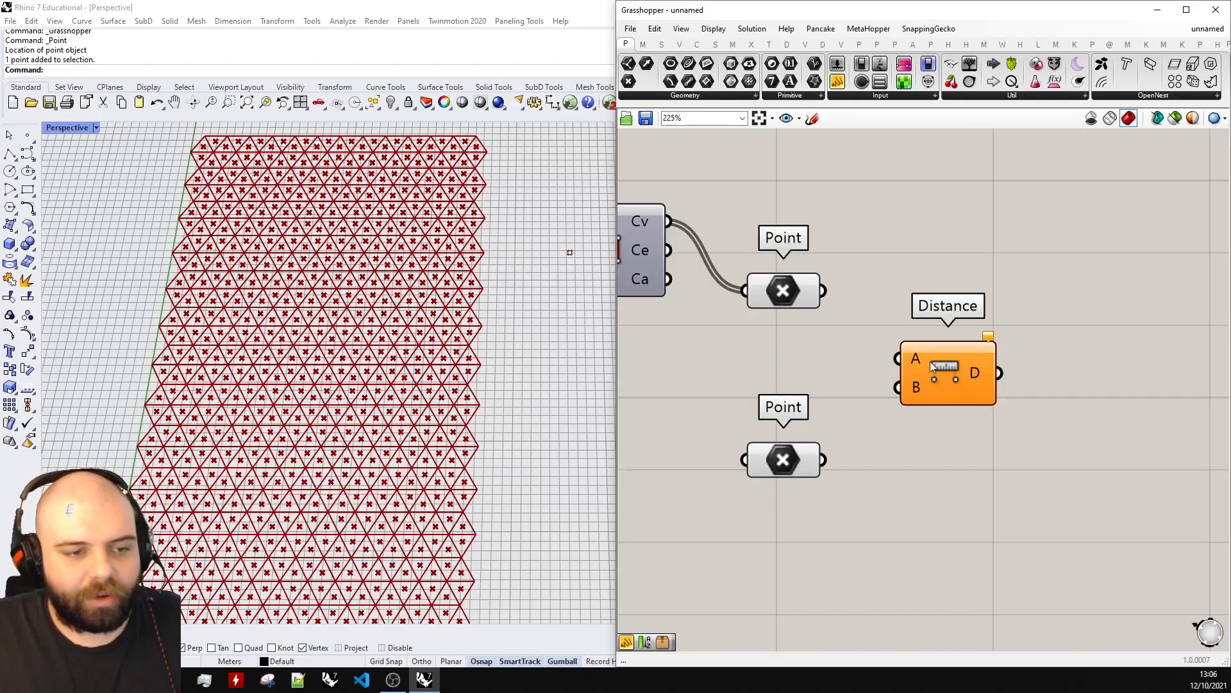
left_click(1004, 365)
left_click(891, 359)
left_click(783, 431)
Step: Connect the attractor Point to Distance input A and the cell-centre Point to input B, placing the attractor Point on top
left_click_drag(793, 290, 783, 298)
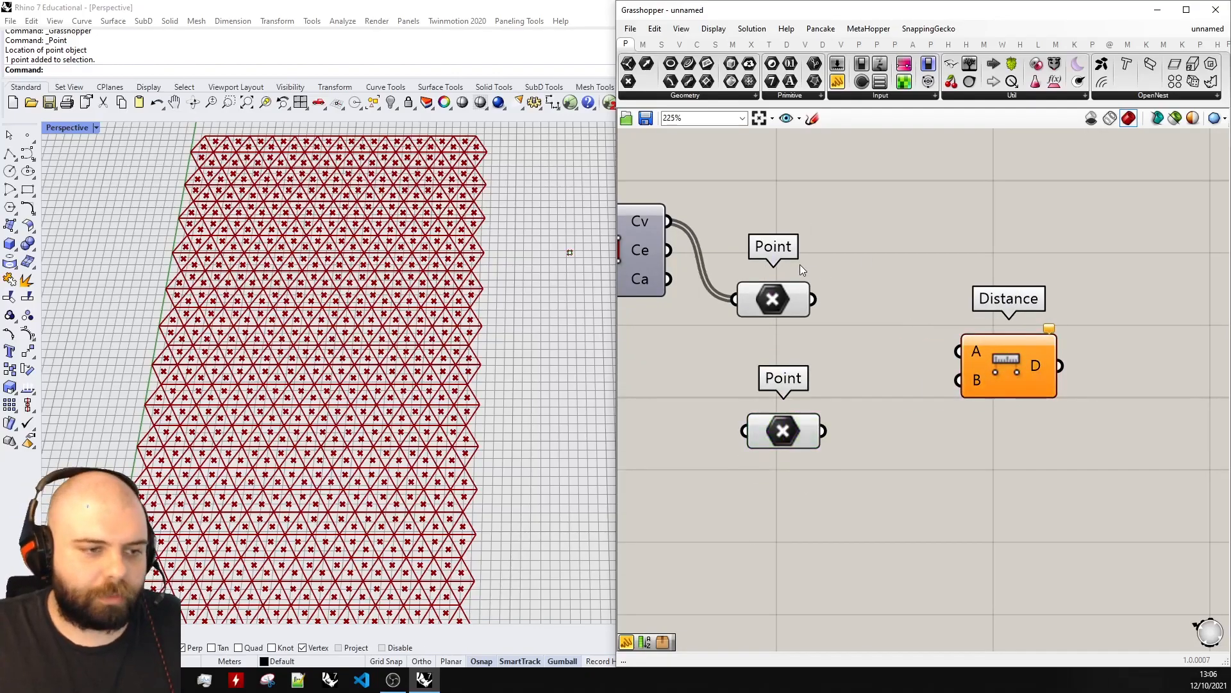
left_click_drag(824, 431, 861, 255)
left_click(833, 301)
left_click_drag(776, 299, 958, 380)
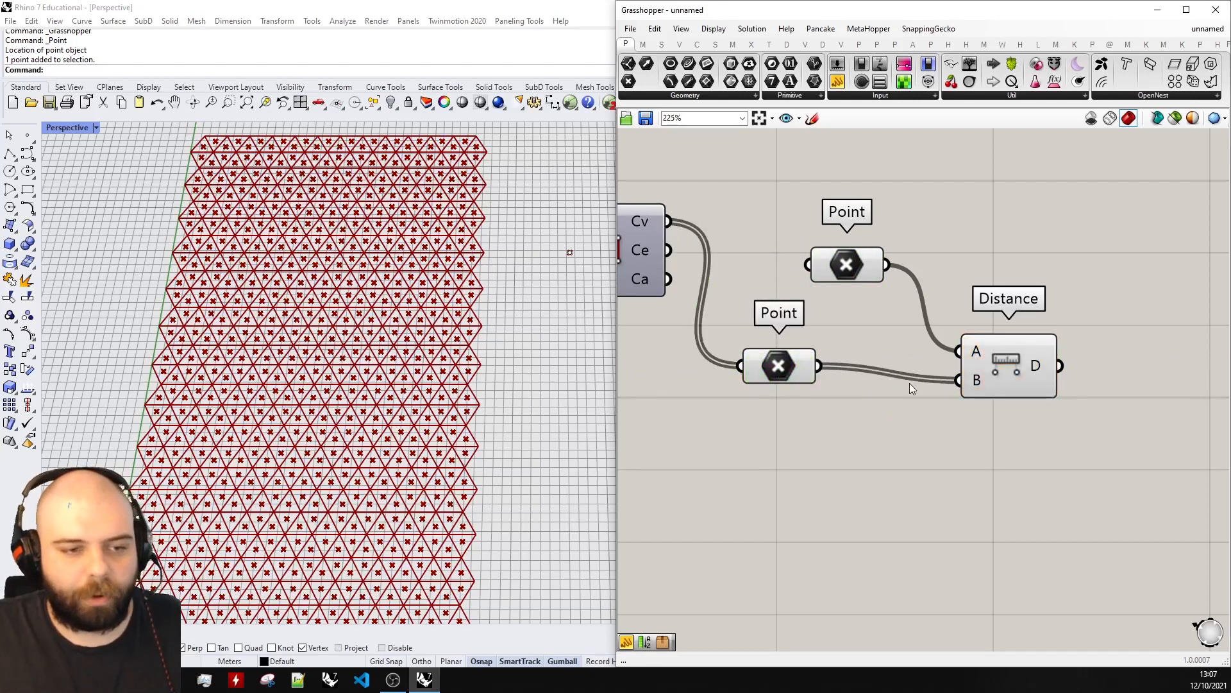
right_click_drag(909, 383, 786, 361)
left_click_drag(903, 333, 881, 324)
left_click(930, 302)
mouse_move(895, 329)
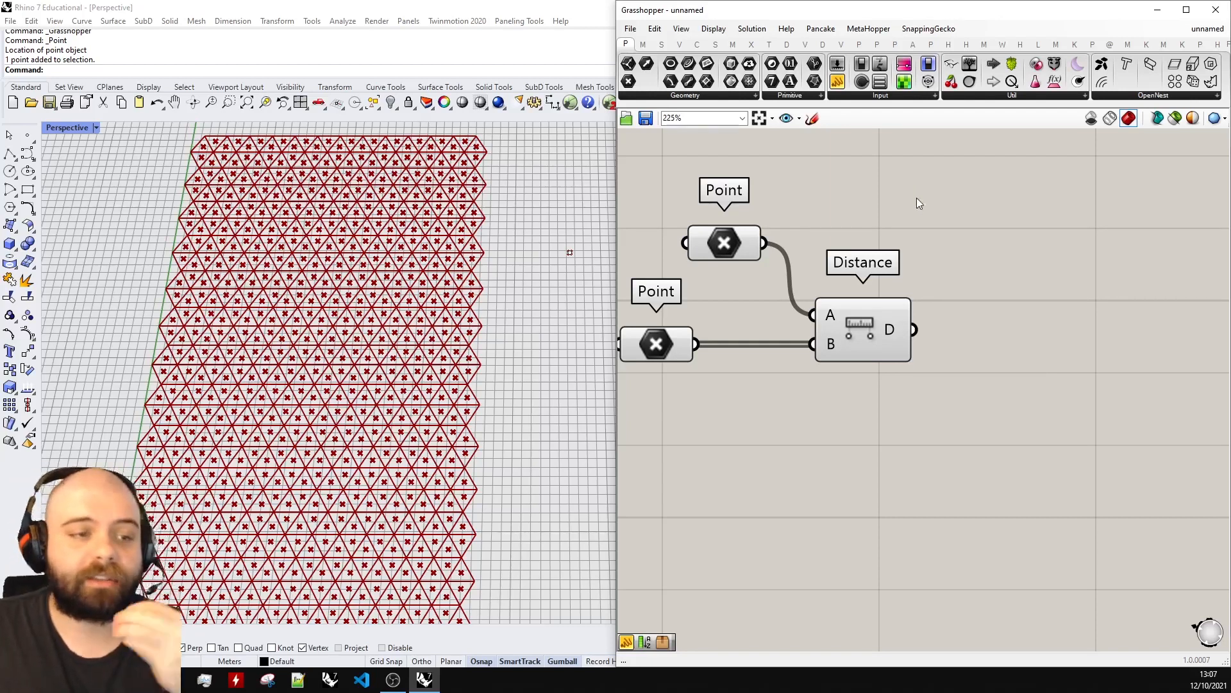
Step: Sketch a black vertical line beside the Distance component with an arrow pointing right from its lower end
scroll(917, 197, "down", 4)
left_click(812, 118)
scroll(911, 301, "up", 2)
mouse_move(921, 188)
left_mouse_down()
mouse_move(924, 489)
mouse_move(1058, 475)
mouse_move(1057, 490)
left_mouse_up()
scroll(1057, 491, "down", 2)
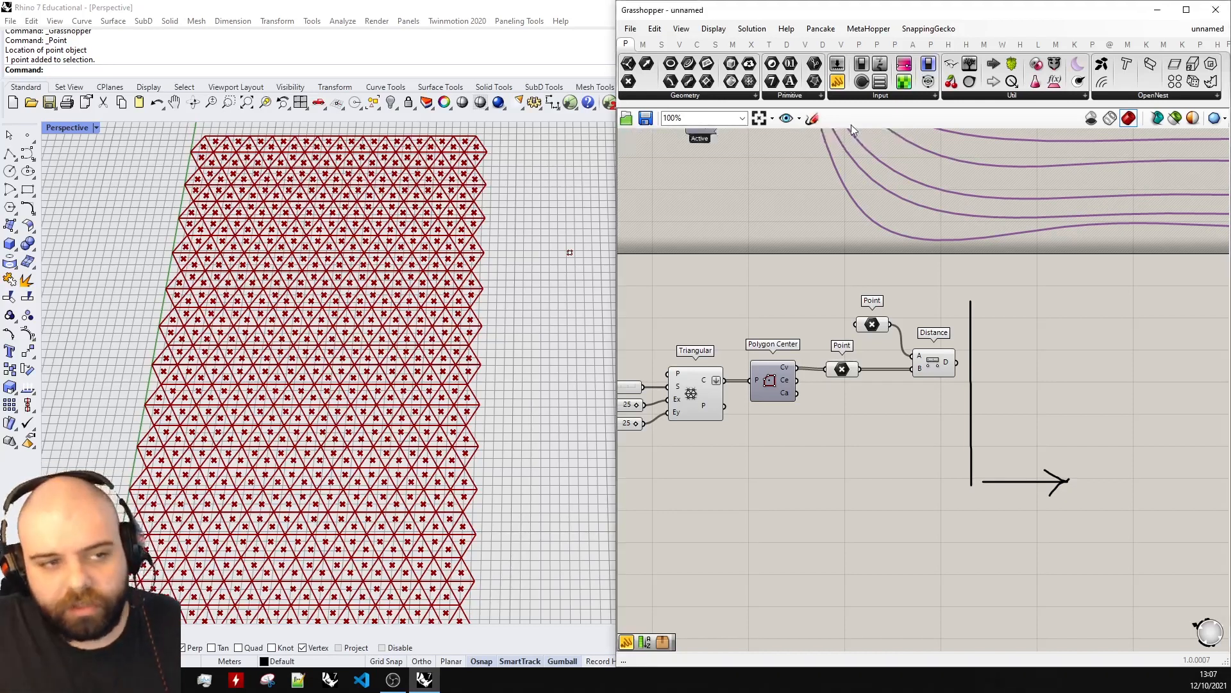
scroll(962, 367, "up", 3)
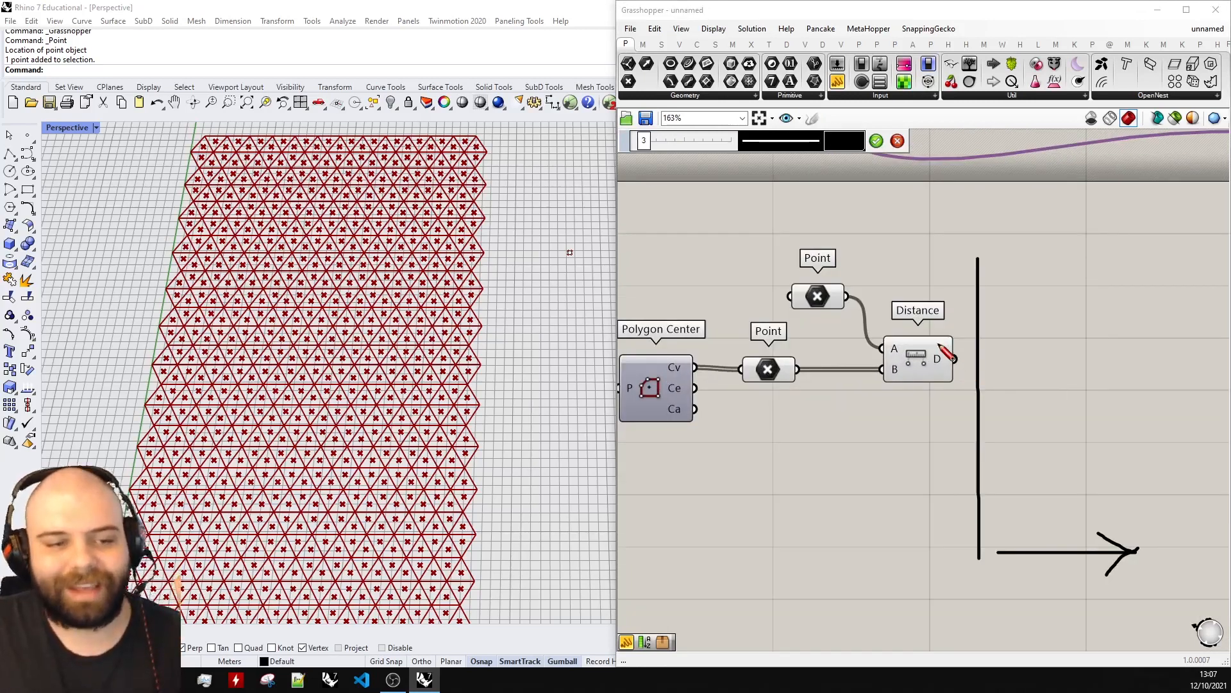
scroll(946, 352, "up", 3)
mouse_move(982, 296)
left_mouse_down()
mouse_move(815, 416)
mouse_move(1016, 253)
mouse_move(821, 292)
mouse_move(984, 410)
mouse_move(1007, 383)
left_mouse_up()
left_click(897, 141)
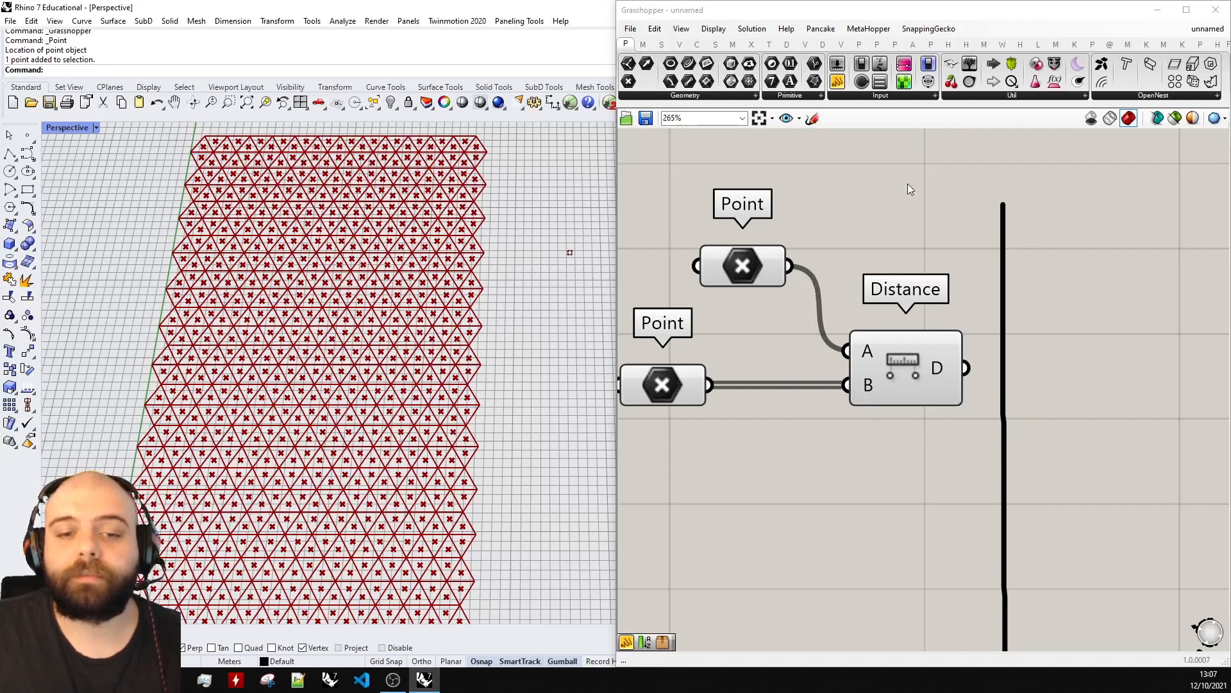
Step: Add a Line component below Distance, with the attractor Point as input A and the cell-centre Point as input B
scroll(866, 270, "down", 3)
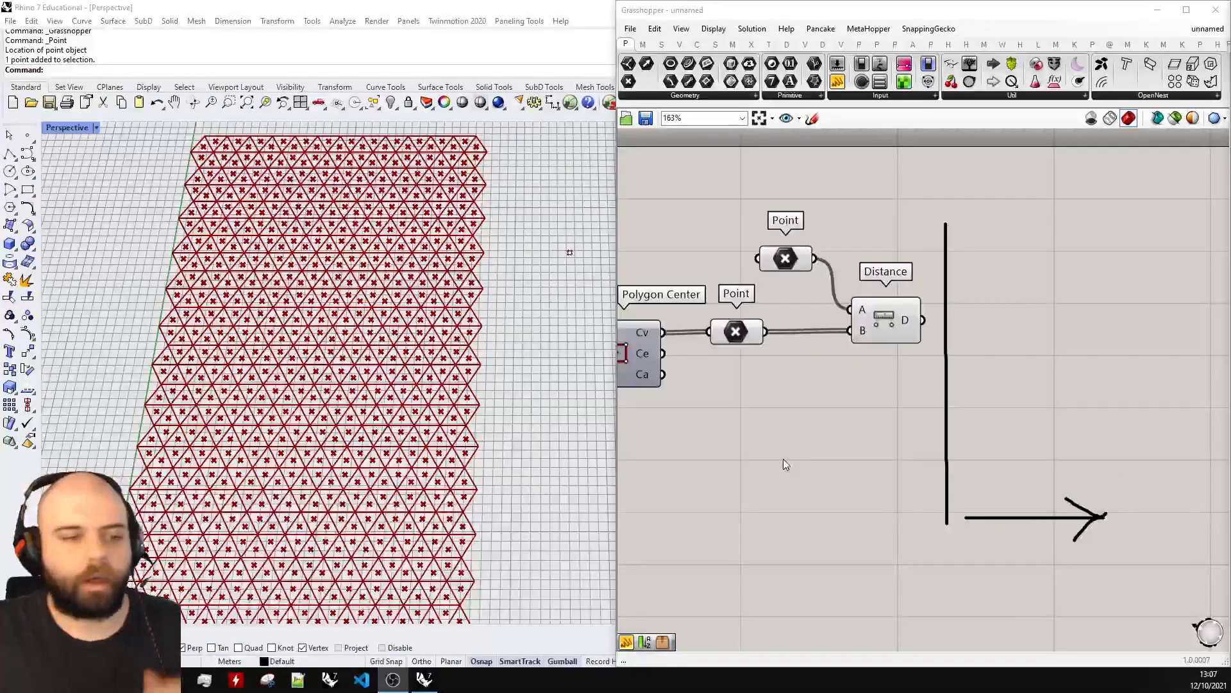
double_click(868, 395)
type("line")
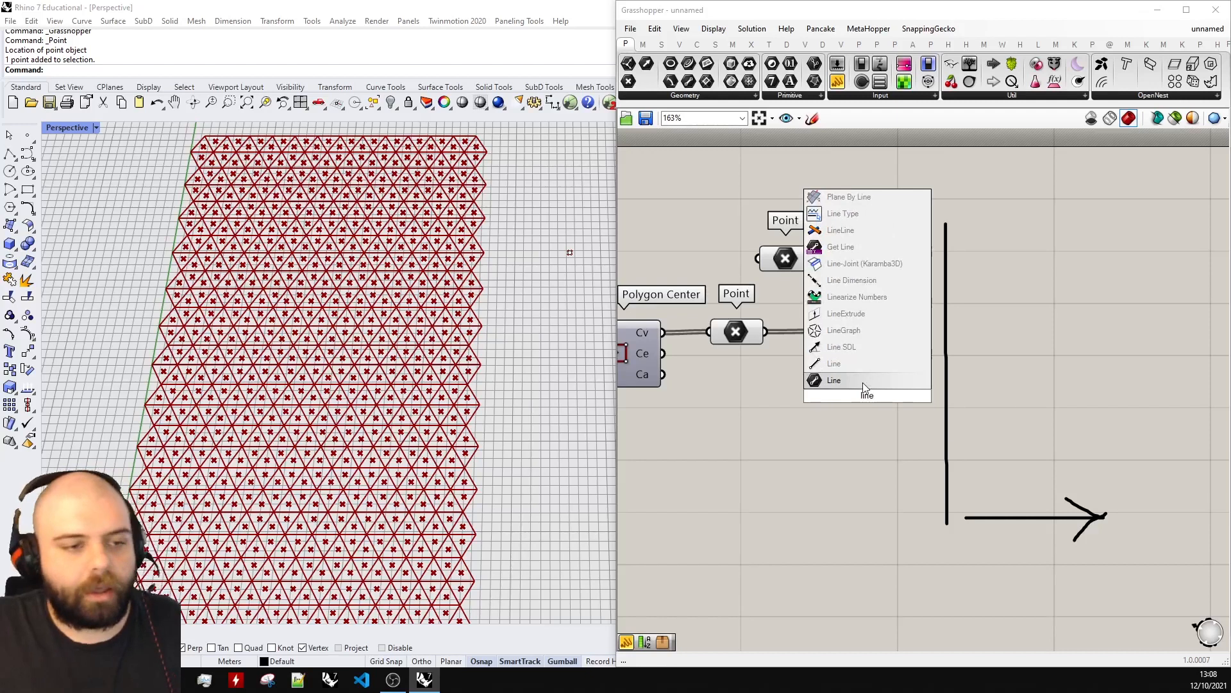
left_click(863, 382)
left_click_drag(785, 258, 832, 385)
left_click_drag(765, 332, 832, 406)
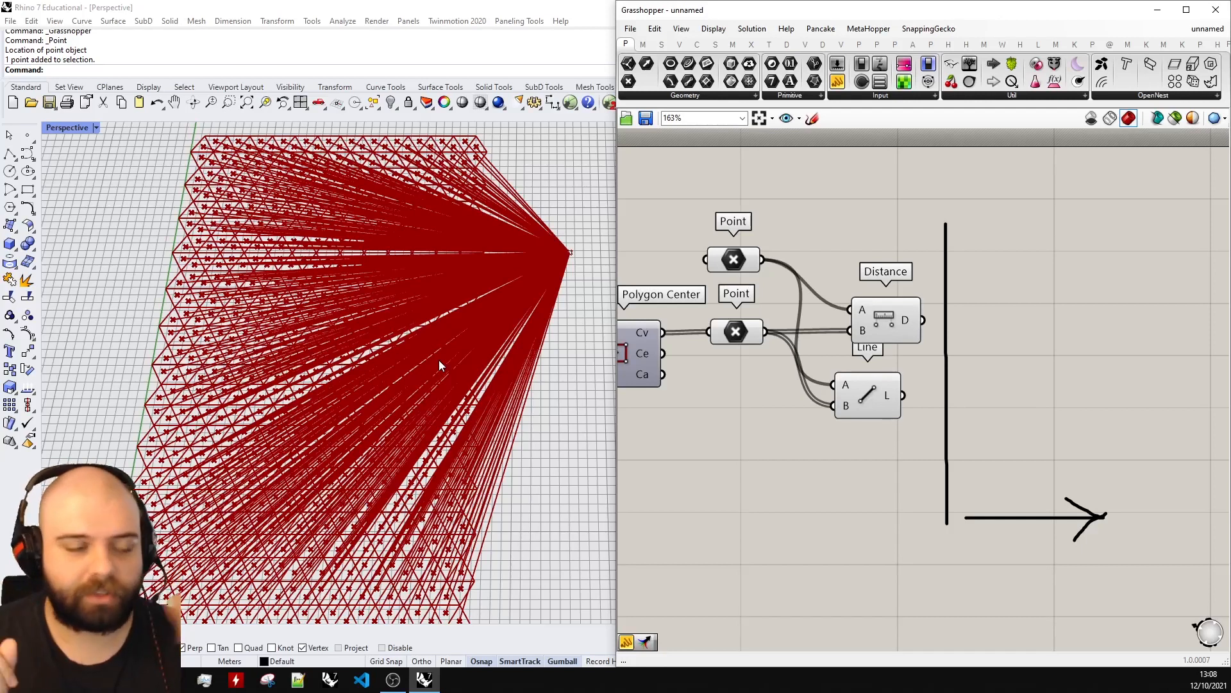
Step: Highlight the Line component's geometry and the attractor point in turn to inspect them in the Rhino viewport
left_click(857, 392)
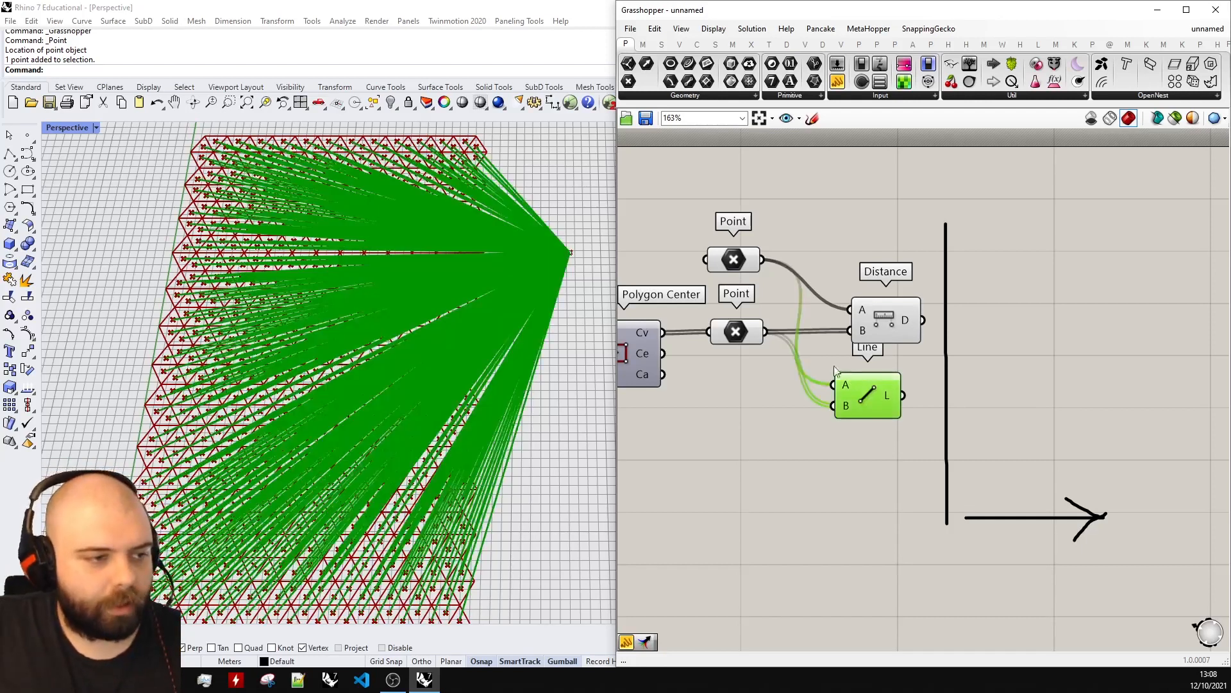
left_click(739, 266)
left_click(884, 399)
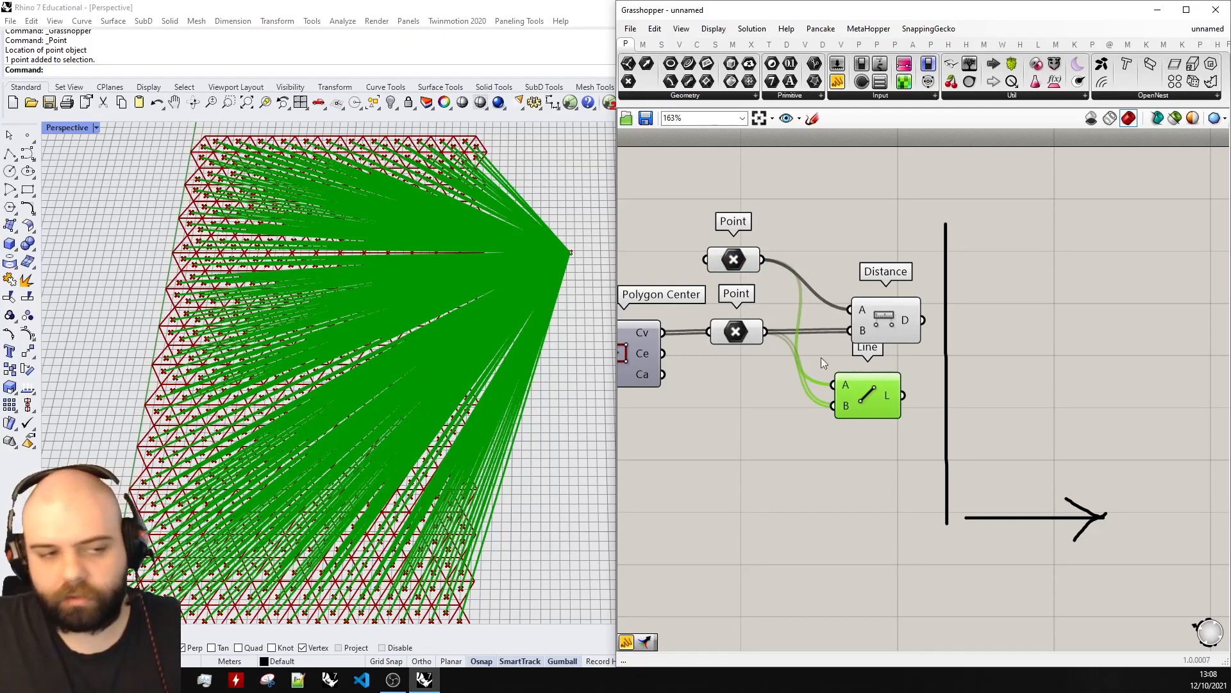
Step: Delete the Line component, move Distance closer to the Points, and align the attractor Point above the cell-centre Point
right_click_drag(341, 382, 487, 272)
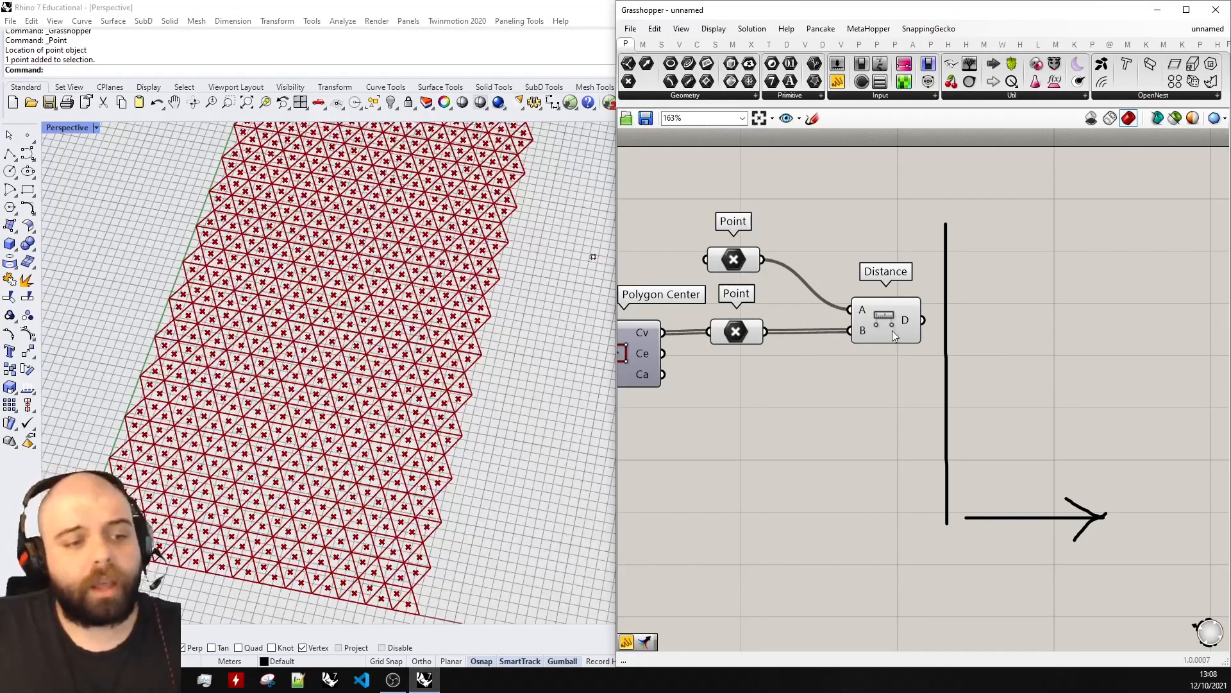
left_click_drag(892, 330, 855, 329)
left_click(795, 273)
left_click_drag(757, 265, 759, 265)
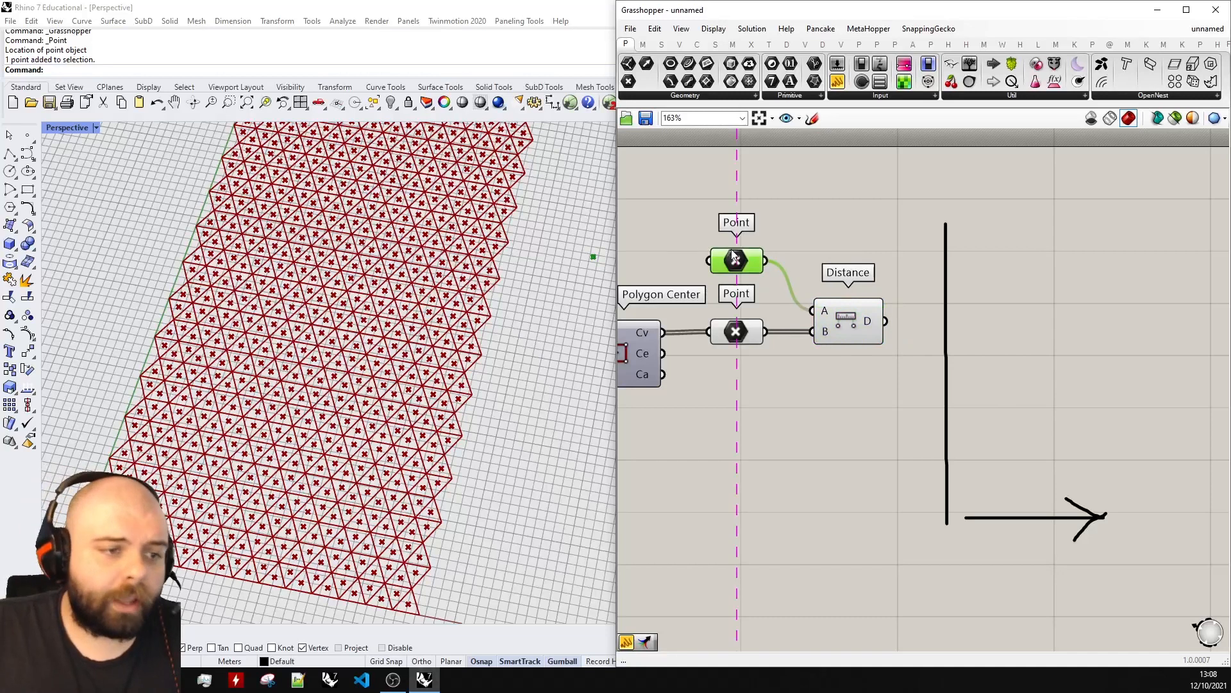
scroll(759, 301, "down", 3)
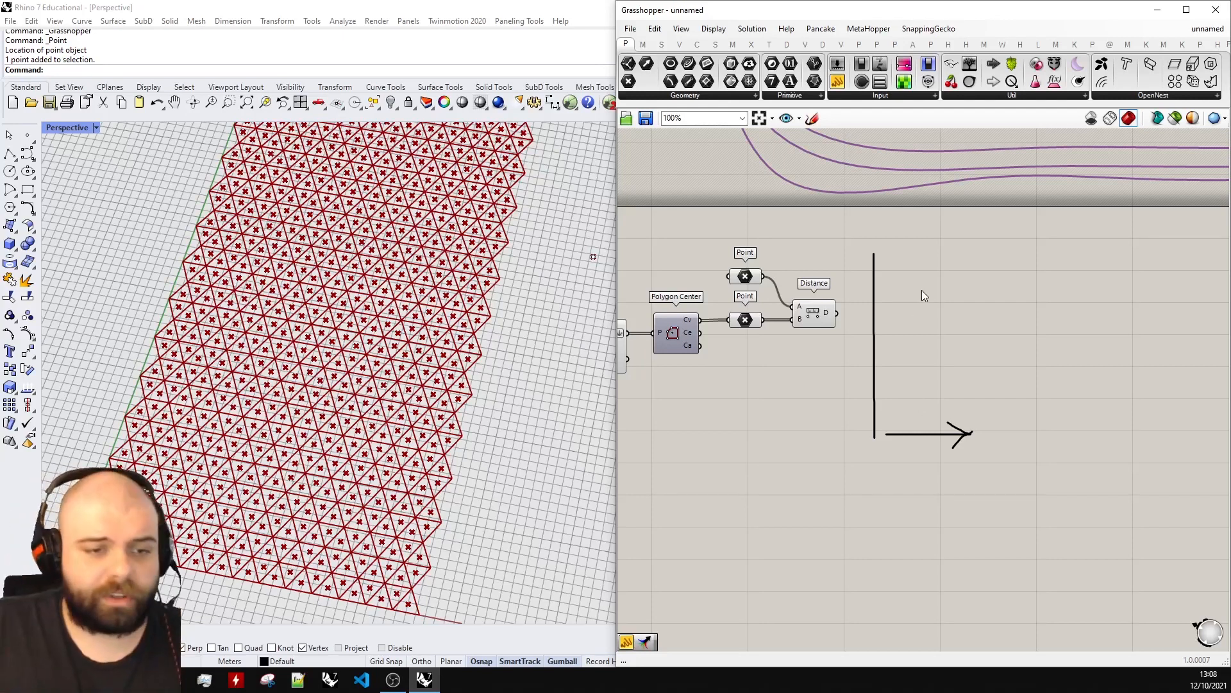
scroll(922, 290, "up", 2)
Step: Move Polygon Center, both Point components and Distance together as a group beside the Triangular grid component
left_click_drag(816, 356, 661, 243)
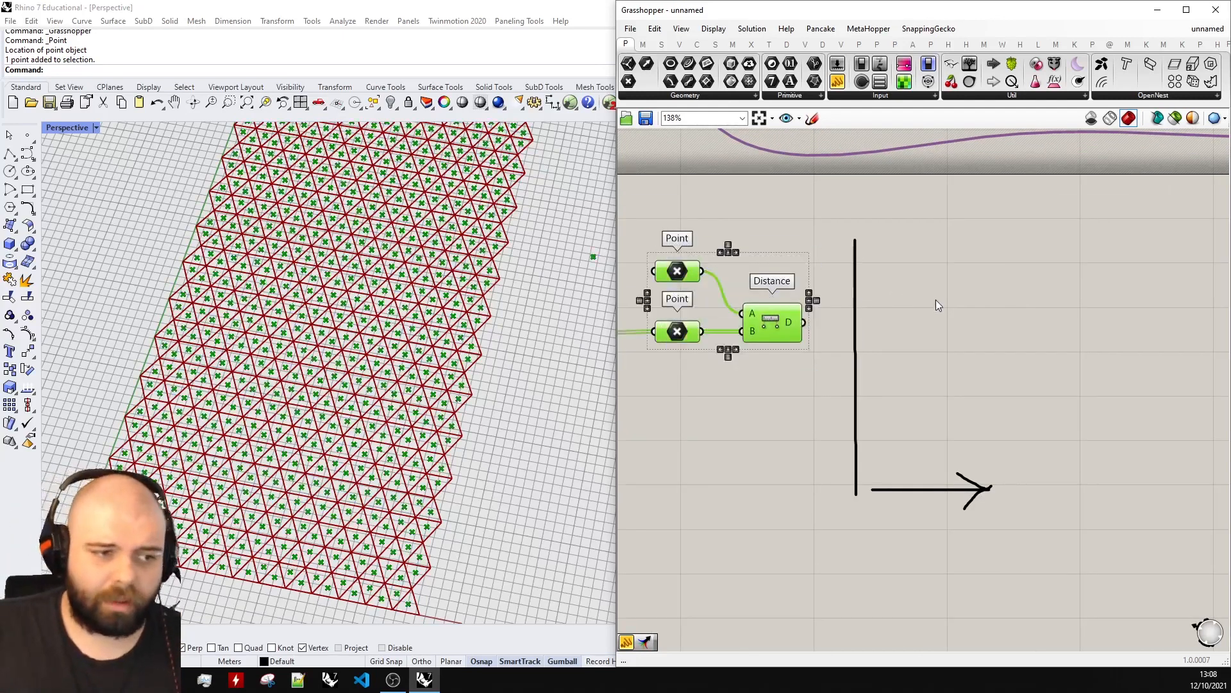
scroll(938, 305, "down", 2)
left_click_drag(908, 393, 721, 254)
left_click_drag(729, 349, 730, 323)
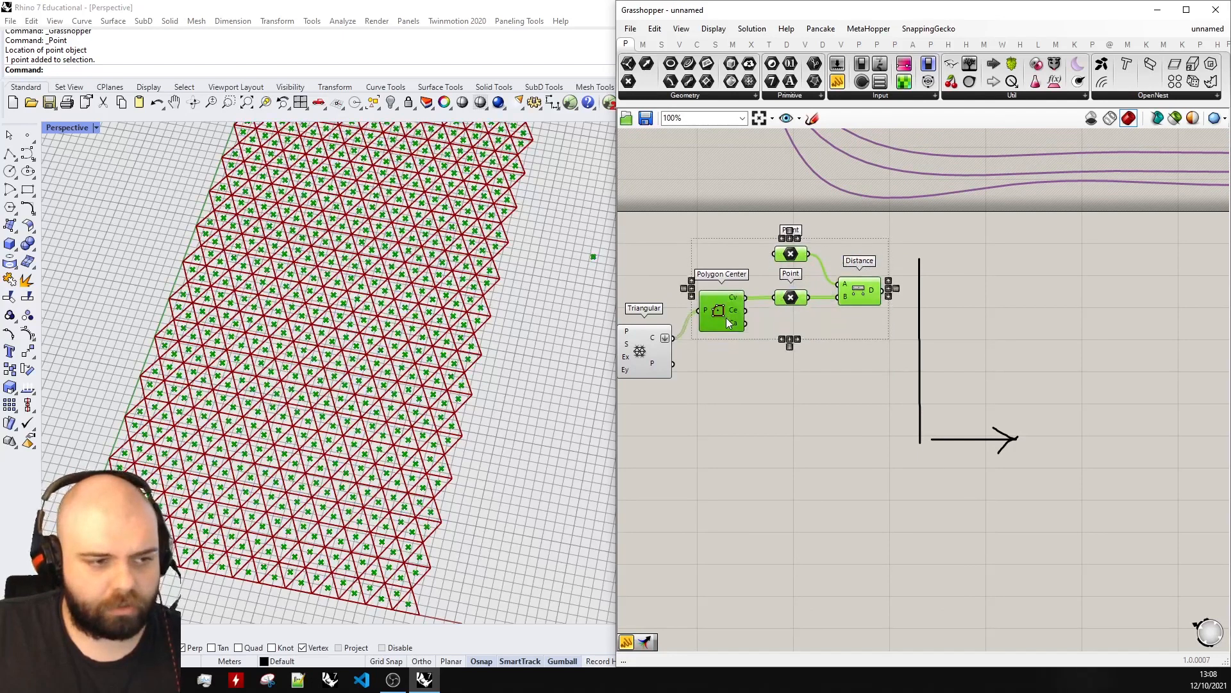
left_click(871, 363)
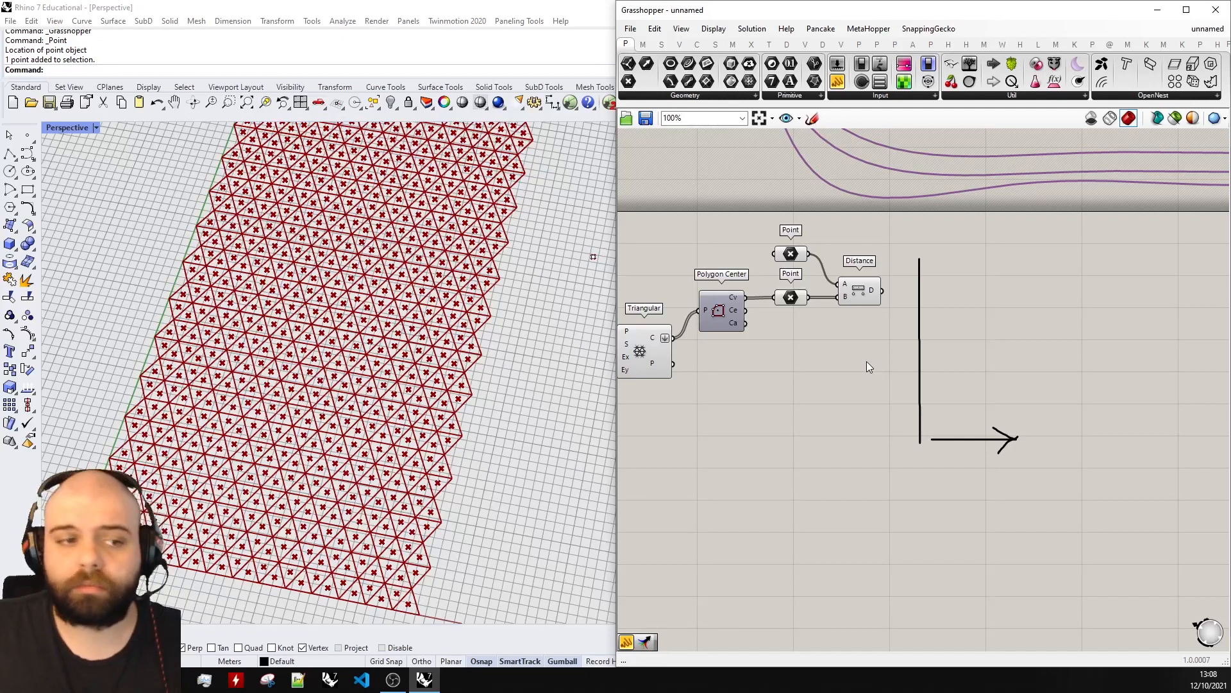
Step: Add a Scale component and connect the Triangular grid's cell output C to its geometry input G
double_click(891, 361)
type("scale")
key("Return")
left_click_drag(667, 338, 960, 326)
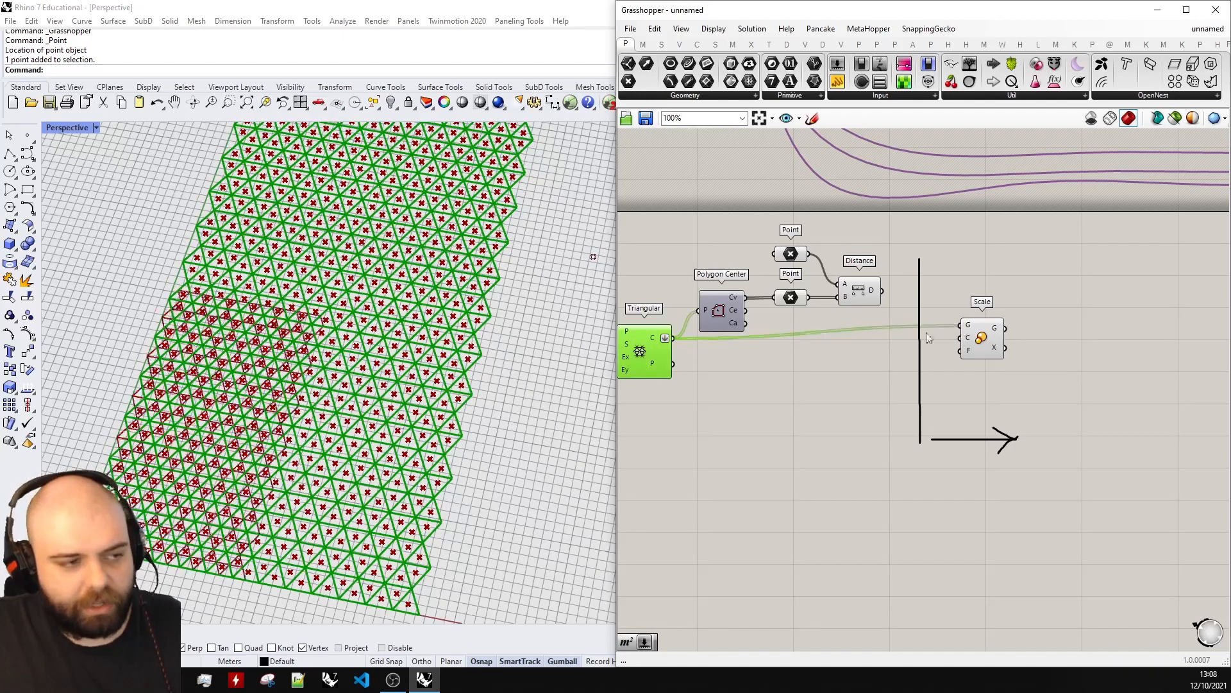
left_click(795, 363)
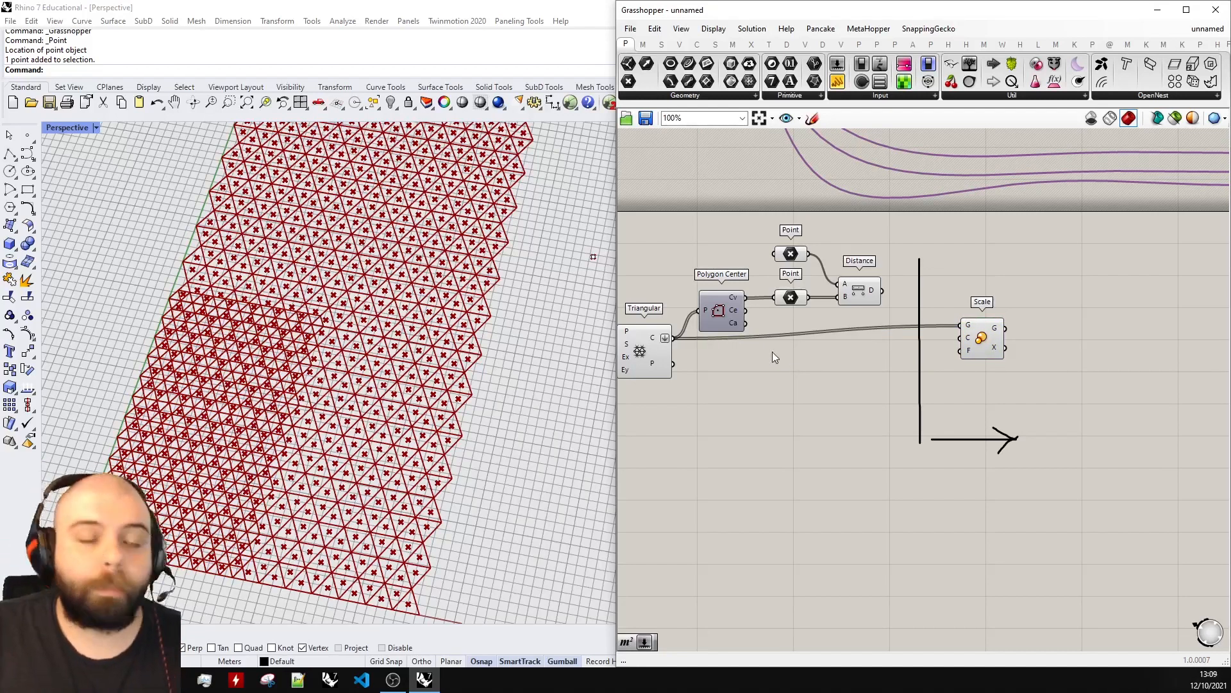
Step: Connect the cell-centre Point to Scale's center input C and examine the scaled triangles in the viewport
scroll(882, 318, "up", 2)
left_click_drag(790, 298, 992, 347)
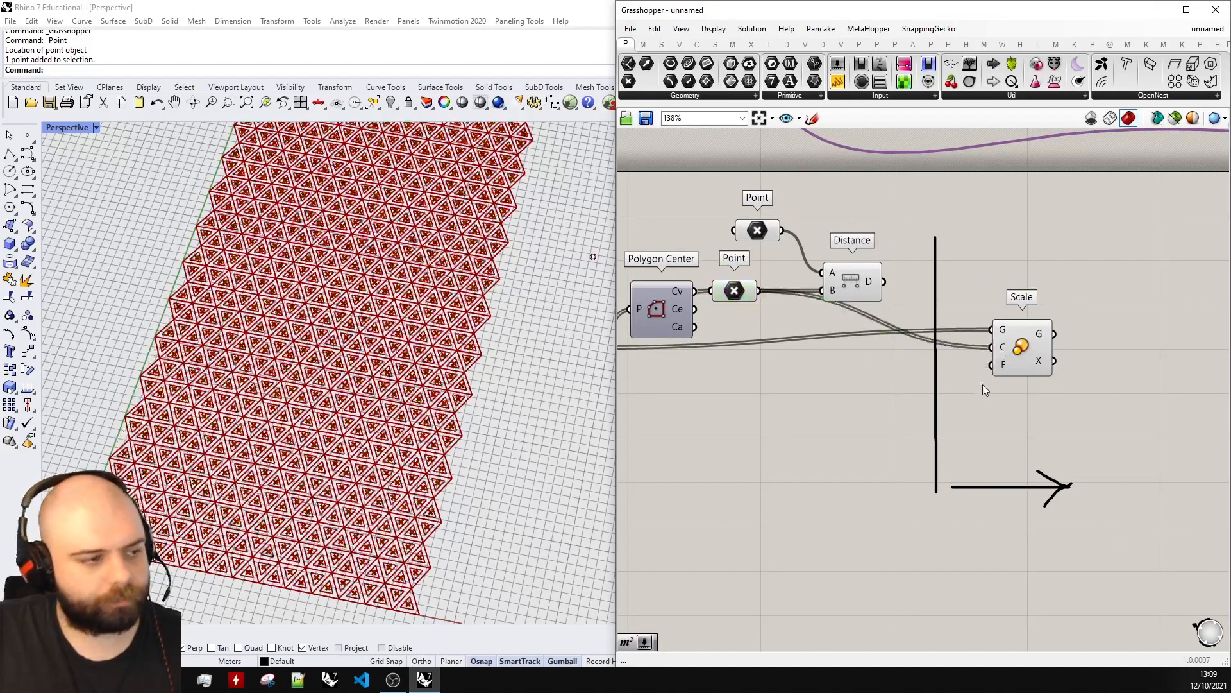
scroll(982, 384, "down", 1)
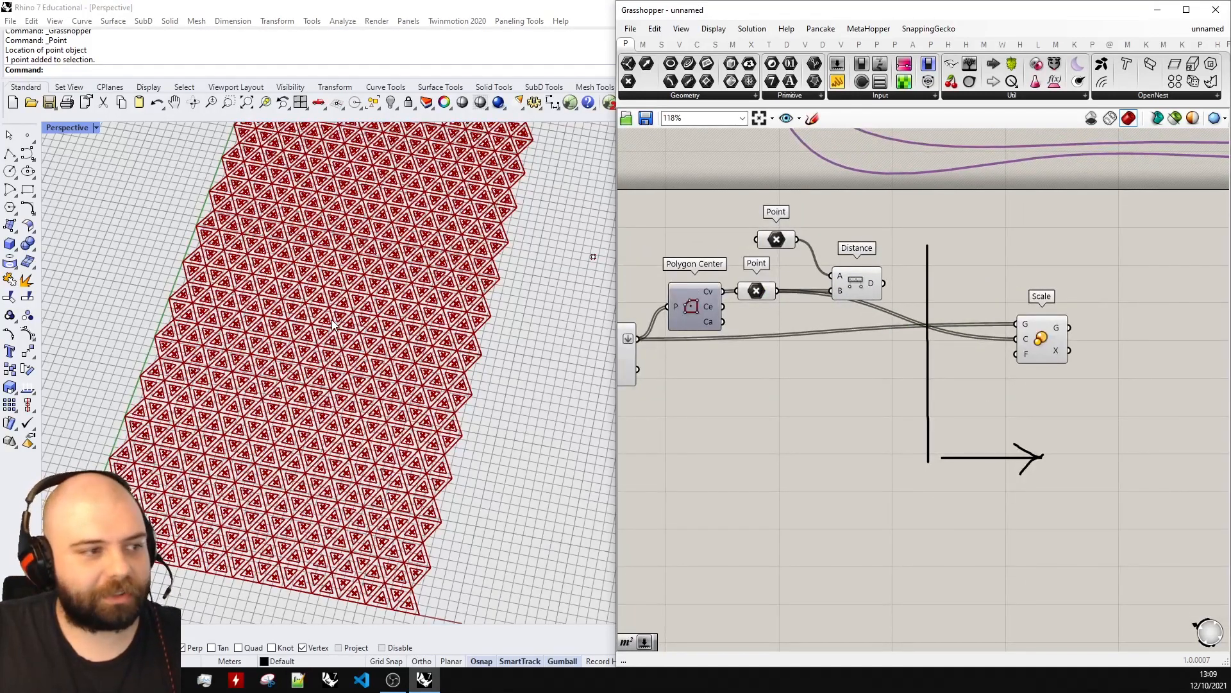
scroll(410, 262, "up", 5)
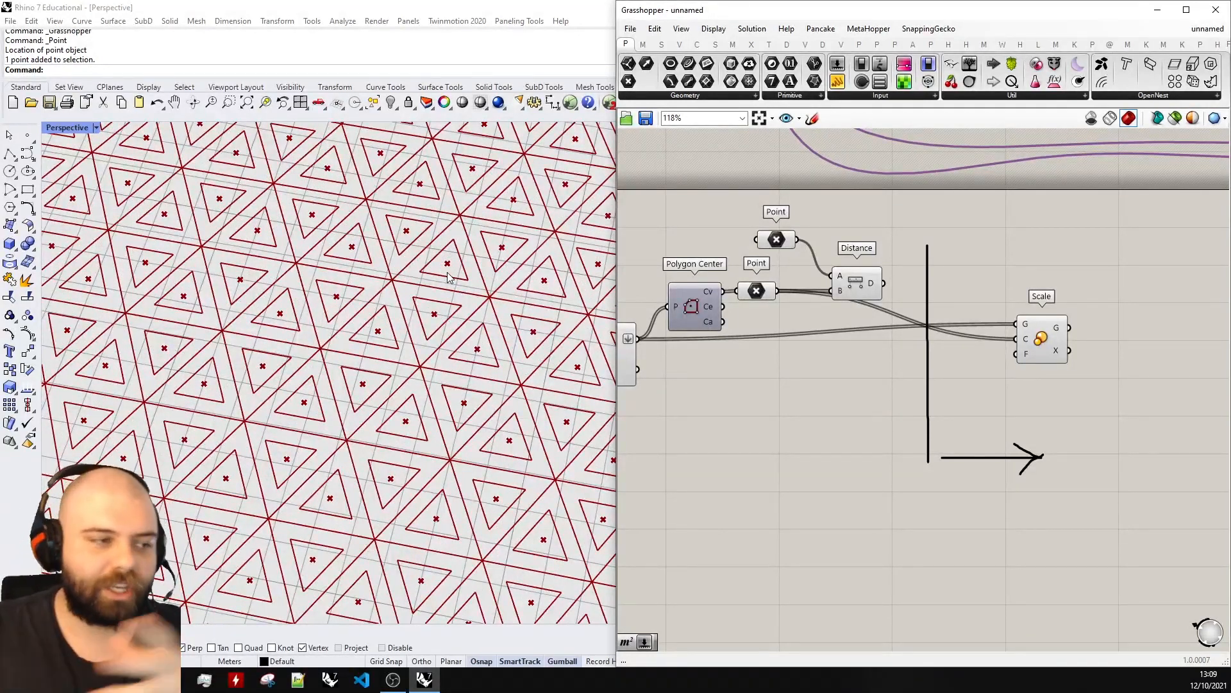
scroll(457, 304, "down", 5)
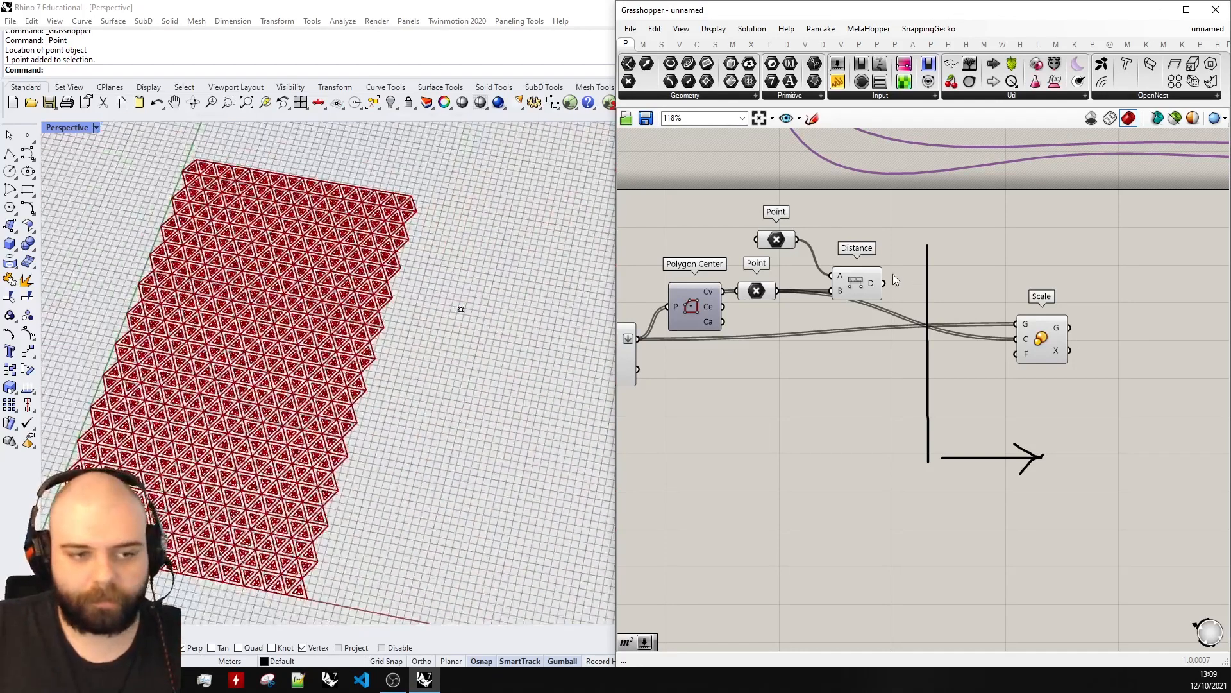
Step: Move the attractor Point and the Distance component below the wires running to Scale
left_click_drag(779, 243, 905, 312)
left_click_drag(833, 270, 795, 401)
left_click(847, 392)
left_click(927, 341)
left_click(883, 378)
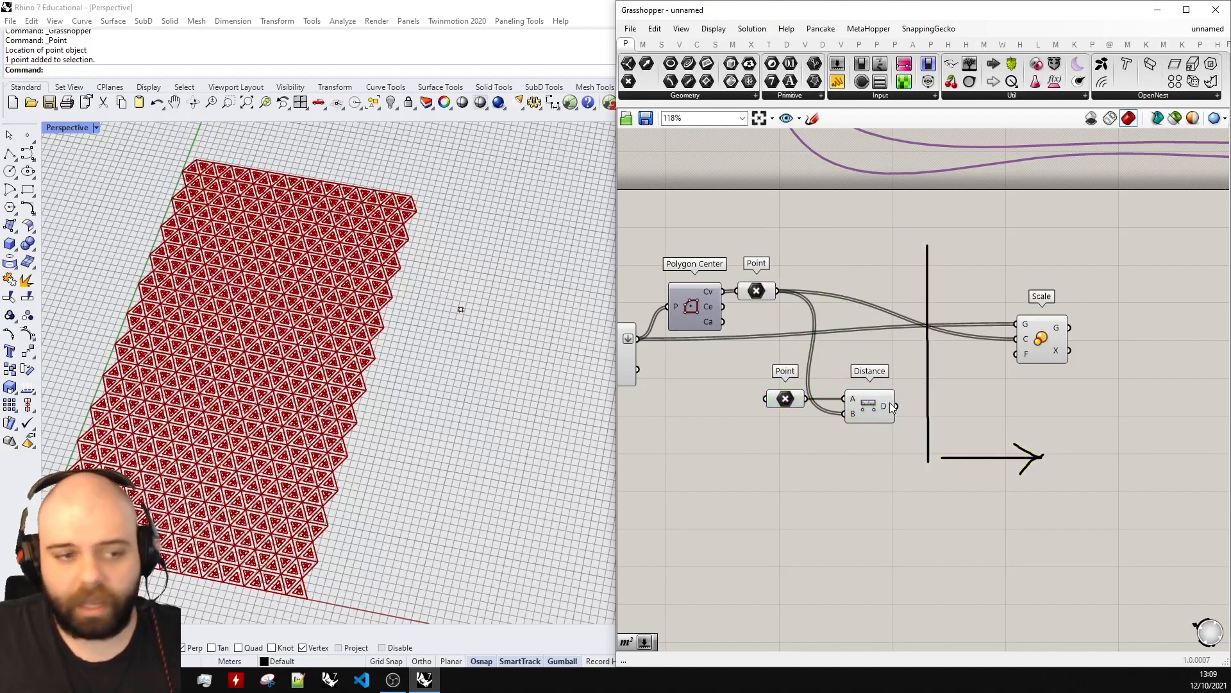
Step: Try driving Scale's factor input F directly with the Distance output D, examine the geometry, and disconnect the wire
left_click_drag(898, 411, 1018, 353)
scroll(417, 348, "down", 5)
scroll(417, 348, "down", 3)
scroll(409, 361, "up", 5)
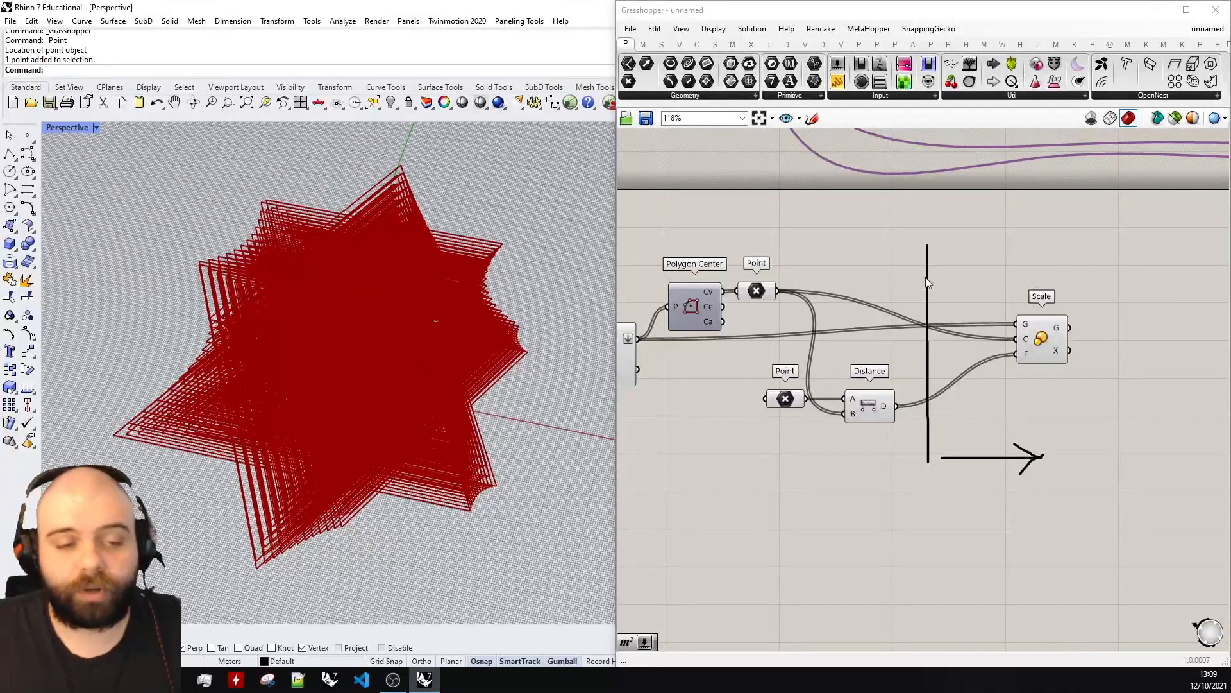
scroll(1016, 357, "up", 3)
left_click_drag(1015, 356, 1017, 368, "ctrl")
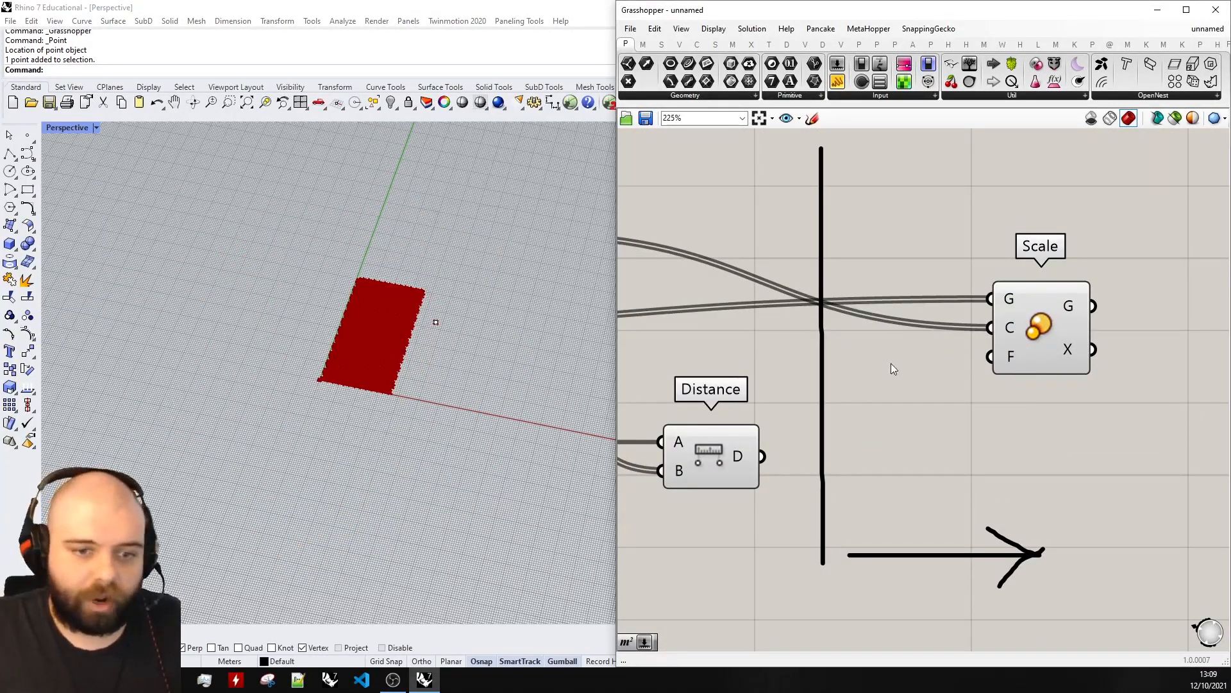
scroll(387, 335, "up", 5)
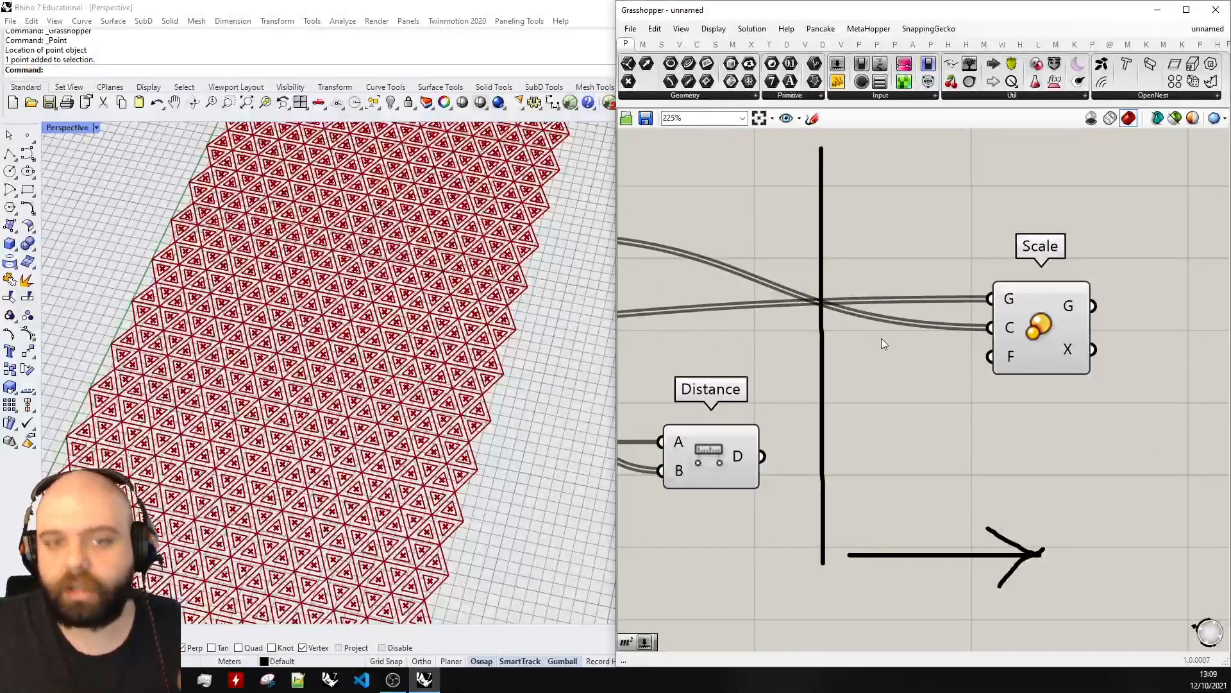
Step: Add a number slider ranging from 0 to 1.0, set it to 0.5, and connect it to Scale's factor input F
scroll(880, 340, "down", 4)
scroll(890, 385, "up", 3)
double_click(894, 385)
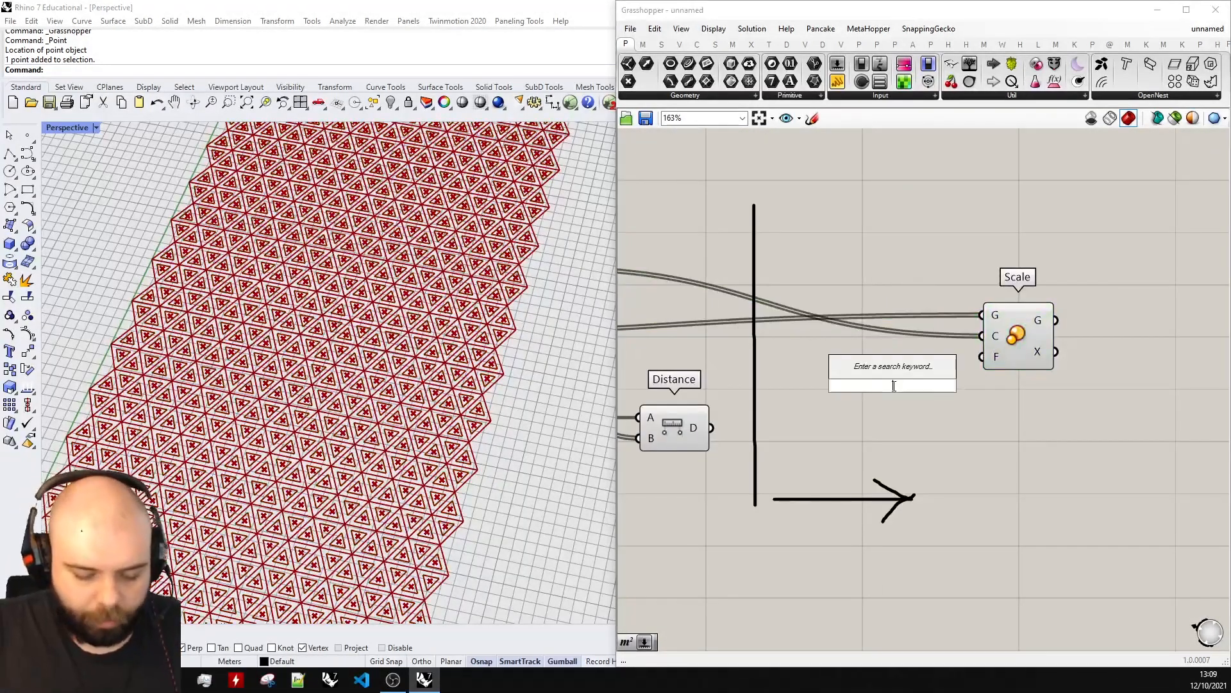
type("0<1.0")
key("Return")
left_click_drag(977, 385, 930, 376)
left_click_drag(939, 380, 897, 382)
double_click(898, 382)
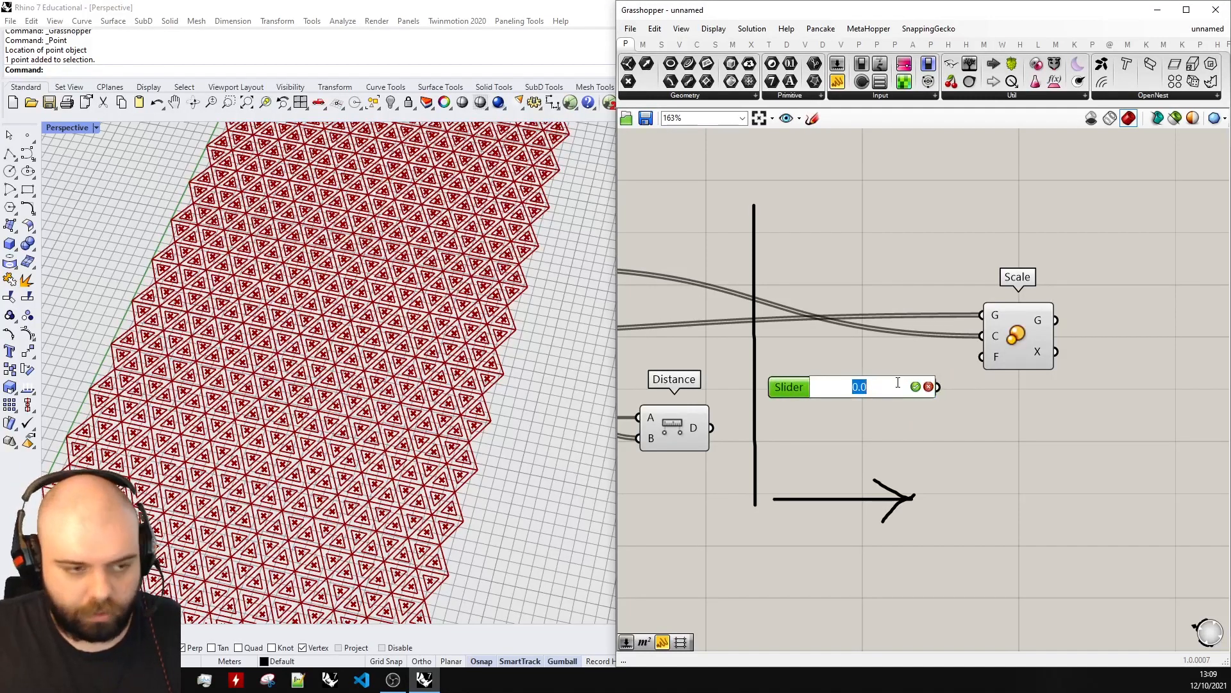
type("0.5")
key("Return")
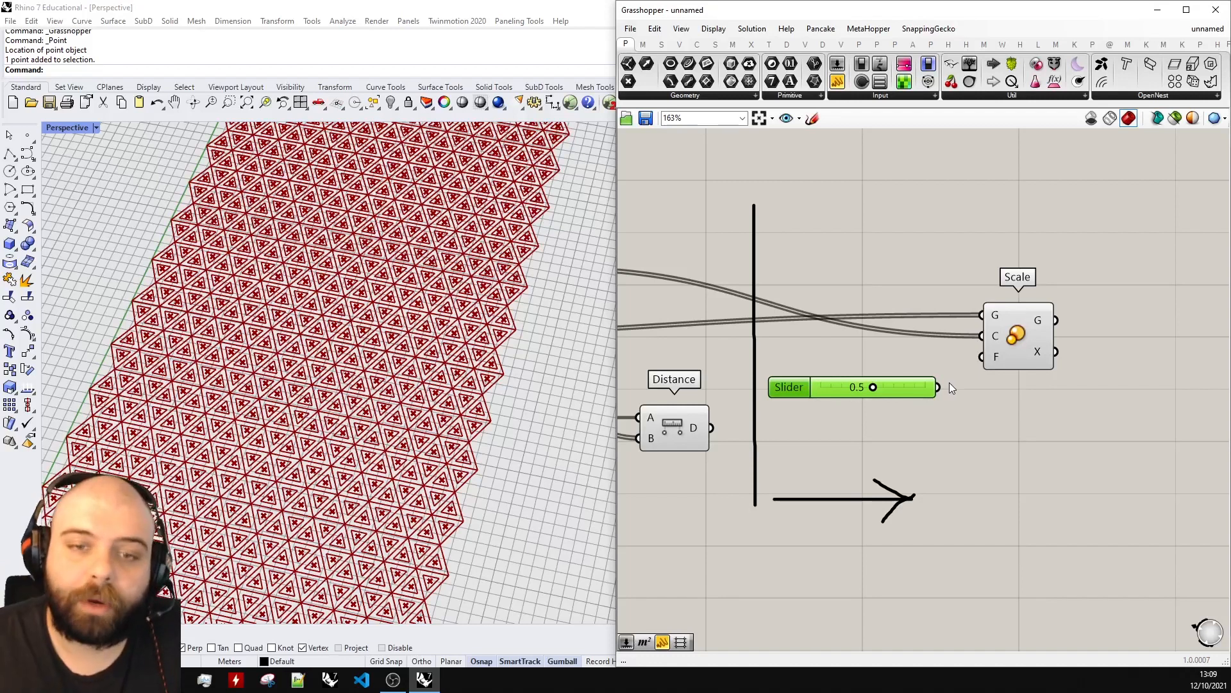
left_click_drag(938, 387, 982, 356)
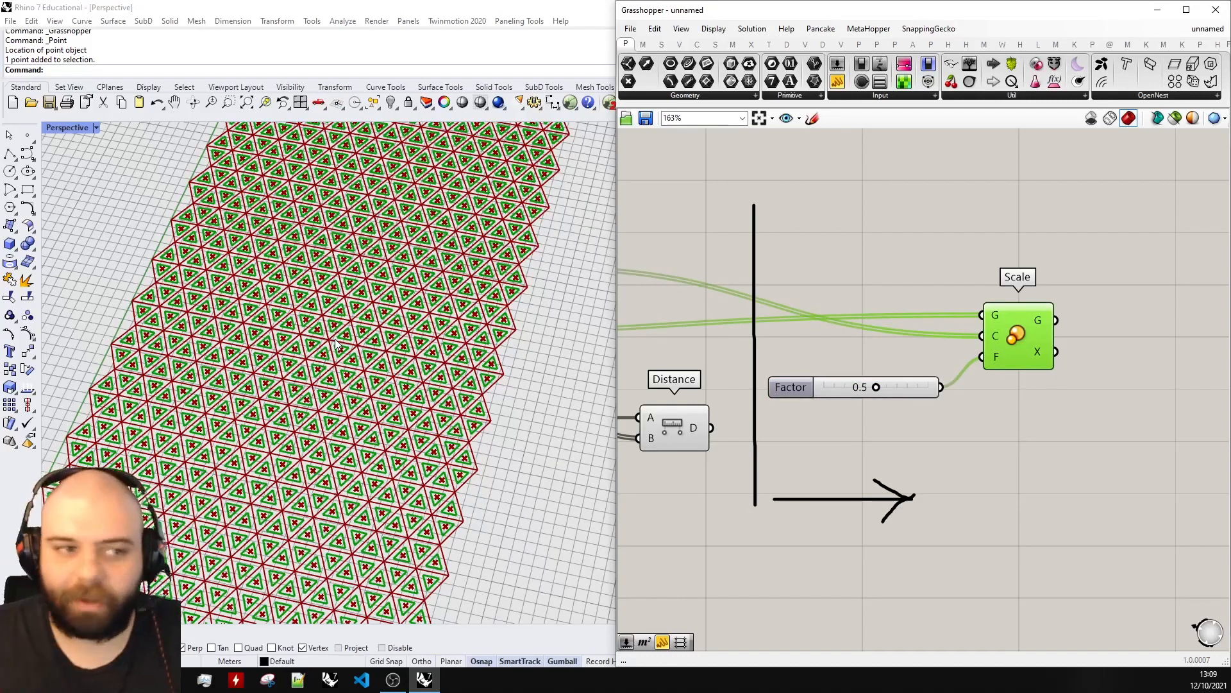
Step: Set the Factor slider to 0.8 and back to 0.5 to compare the triangle sizes in the viewport
scroll(850, 371, "up", 5)
double_click(940, 393)
type("+75")
key("Return")
scroll(634, 314, "down", 2)
scroll(334, 338, "up", 6)
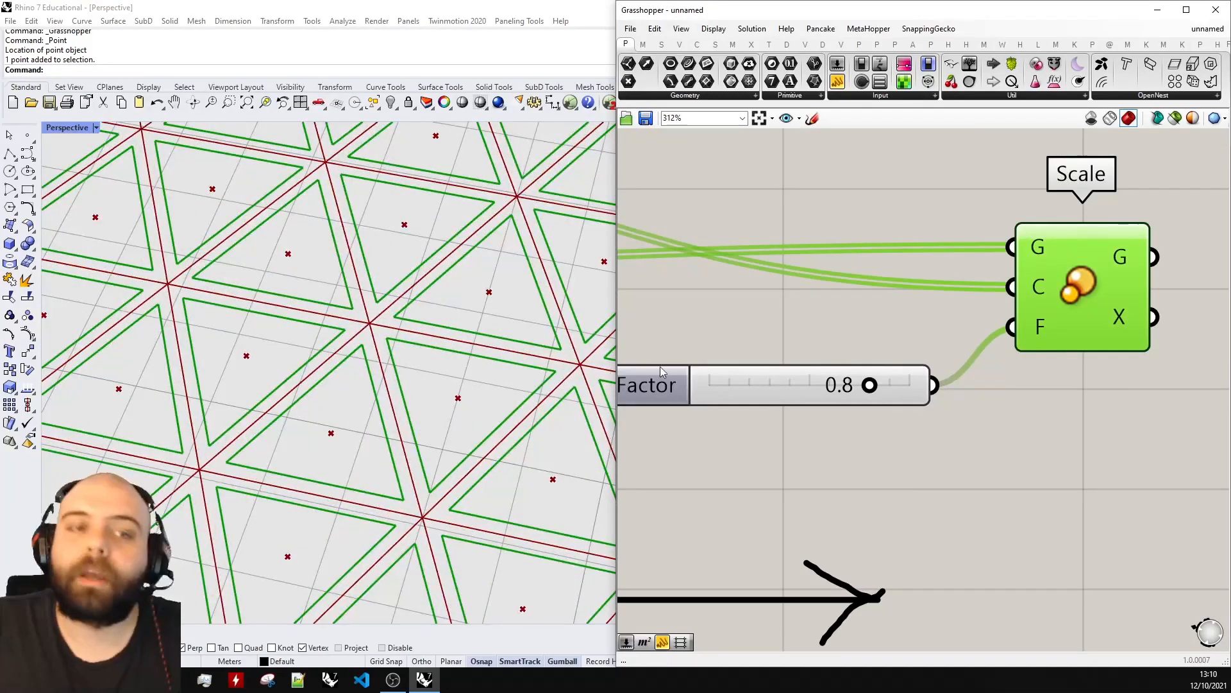
left_click_drag(856, 389, 809, 393)
Step: Delete the Factor slider feeding the Scale component
left_click(912, 429)
scroll(952, 395, "down", 2)
left_click_drag(965, 428, 856, 366)
scroll(994, 398, "down", 3)
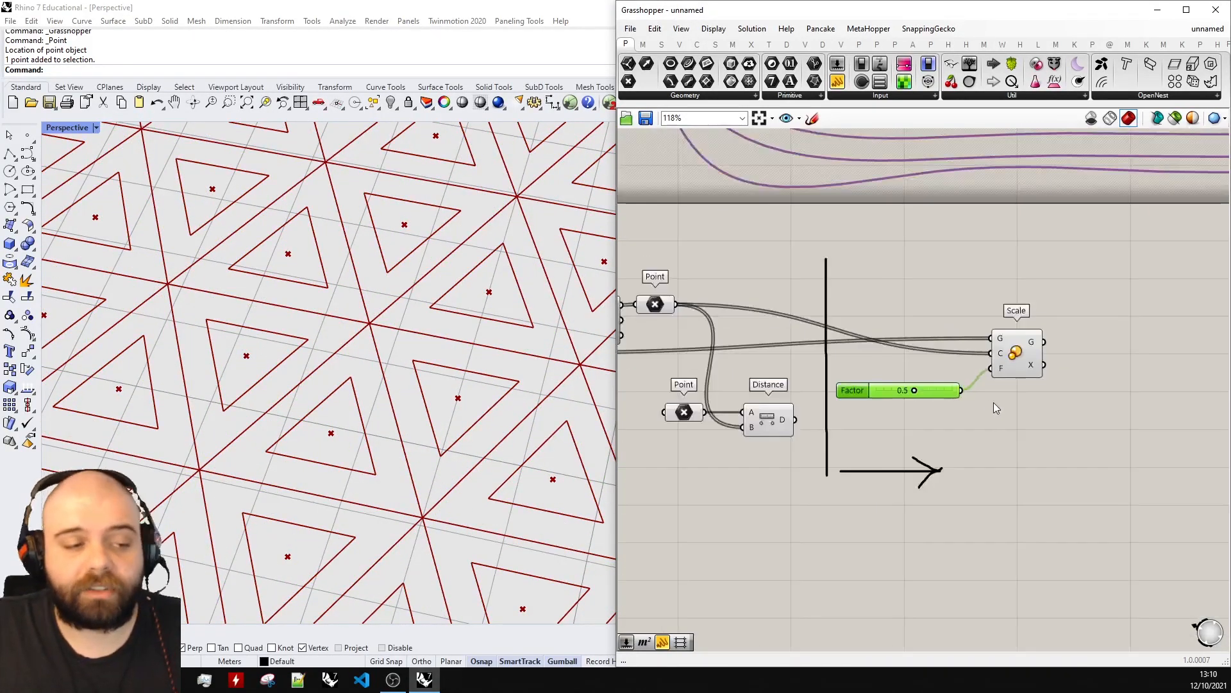
scroll(946, 417, "up", 4)
key("Delete")
Step: Add a Reparameterize Numbers component and connect the Distance output D to its input N
double_click(869, 425)
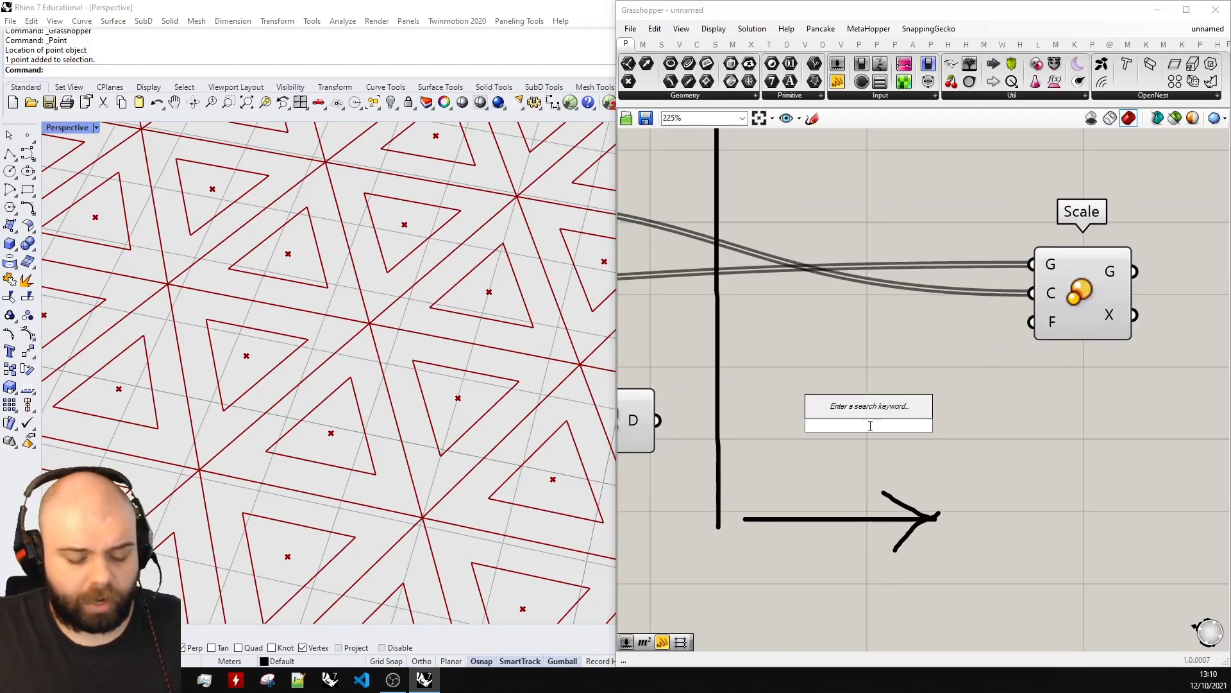
type("reparame")
key("Up")
key("Up")
key("Up")
key("Up")
key("Up")
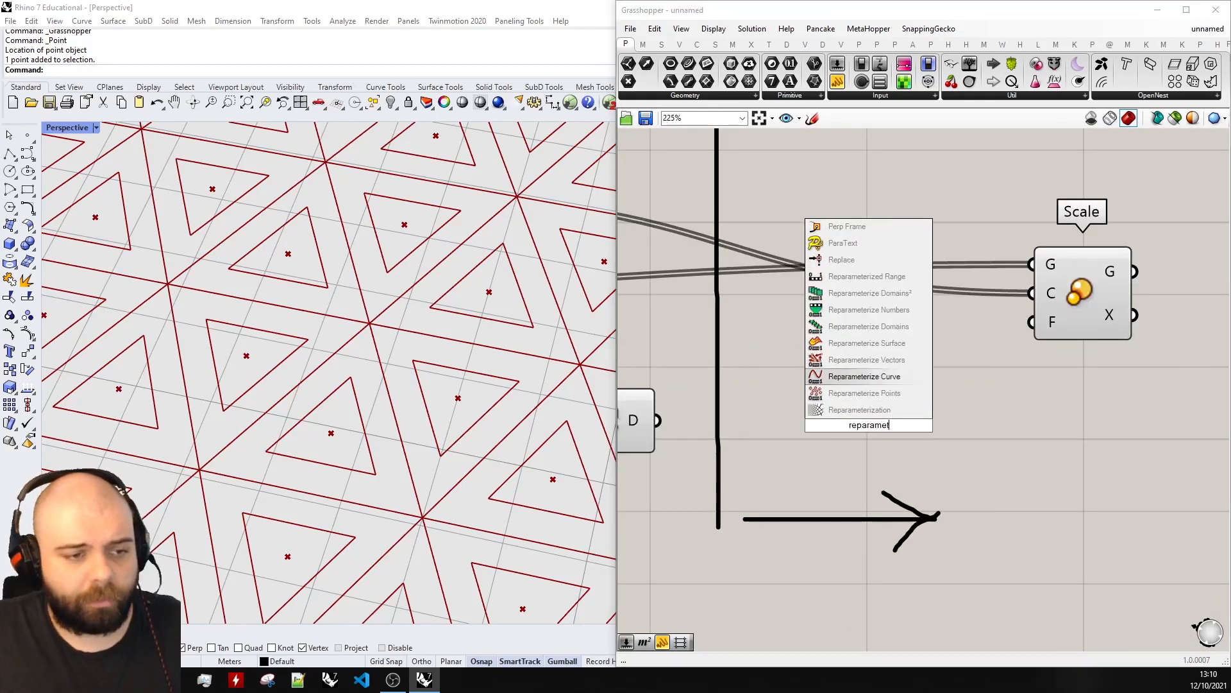
key("Return")
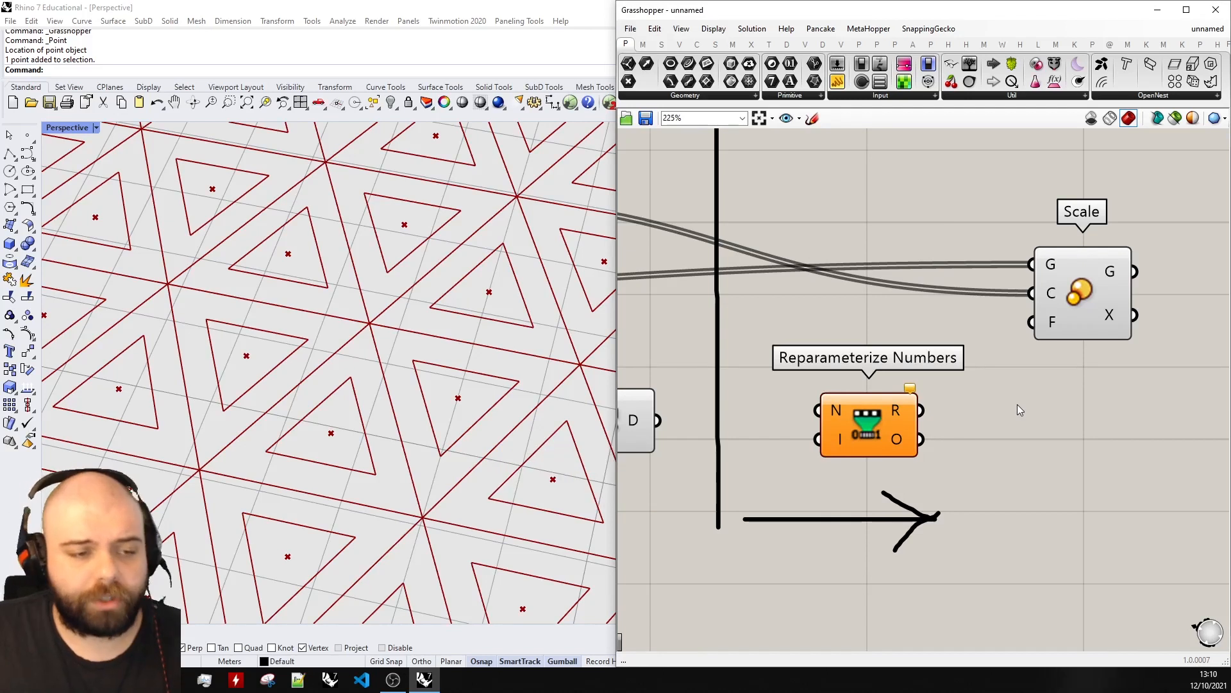
scroll(1017, 404, "down", 3)
left_click_drag(897, 407, 797, 413)
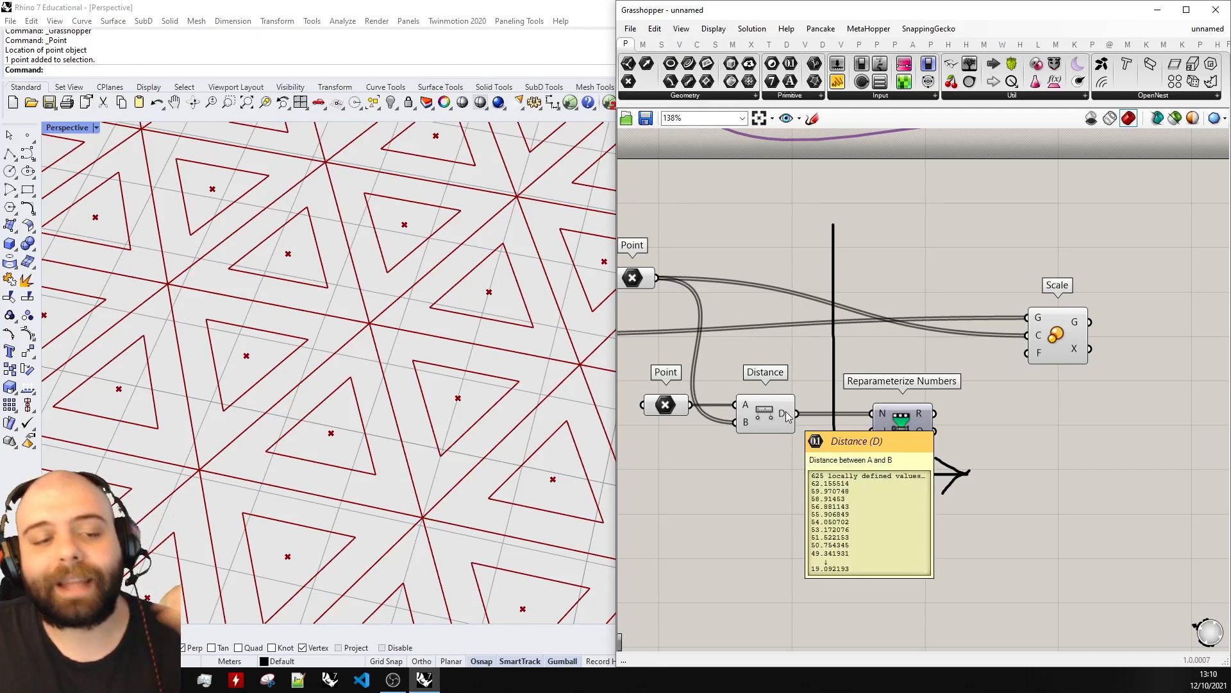
Step: Connect the reparameterized output R to Scale's factor input F
mouse_move(926, 413)
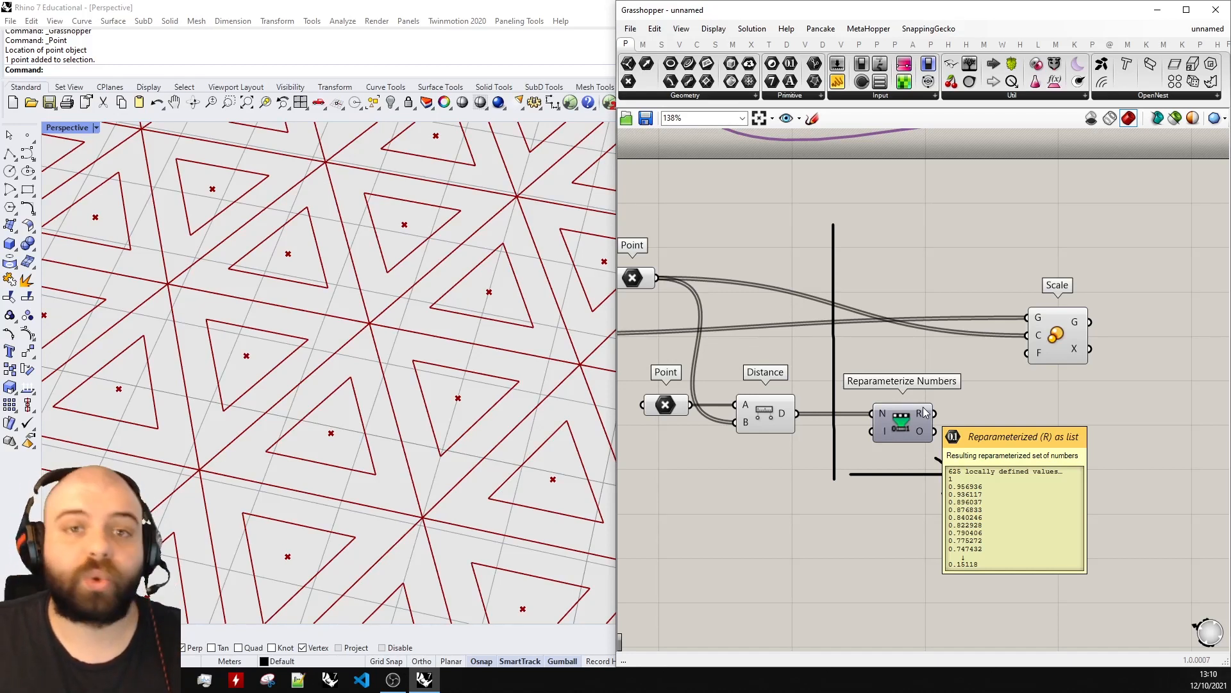
left_click_drag(911, 426, 1028, 352)
scroll(1009, 421, "down", 3)
Step: Turn off the preview of Polygon Center, both Points, Distance and Reparameterize Numbers
left_click_drag(1003, 487, 699, 285)
middle_click(778, 308)
left_click(815, 265)
left_click(812, 301)
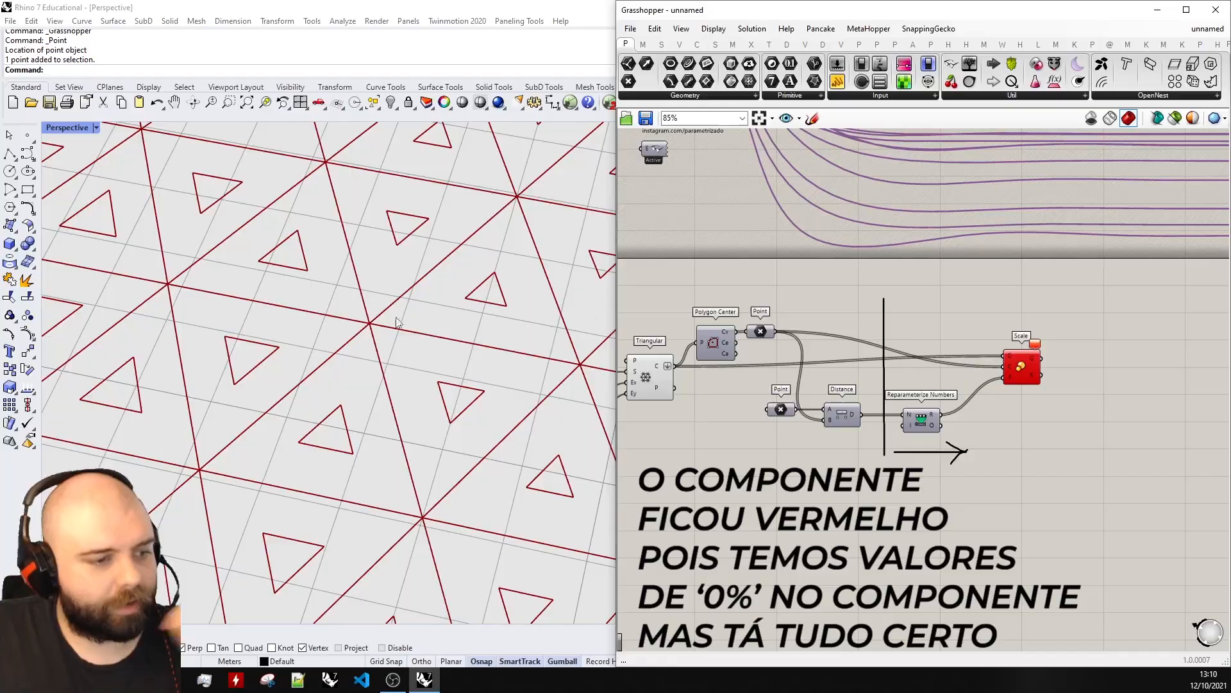
Step: Examine the scaled cells in the viewport and turn off the preview of the Triangular grid
scroll(367, 337, "down", 12)
scroll(369, 343, "down", 10)
right_click_drag(368, 343, 548, 587)
scroll(466, 444, "up", 6)
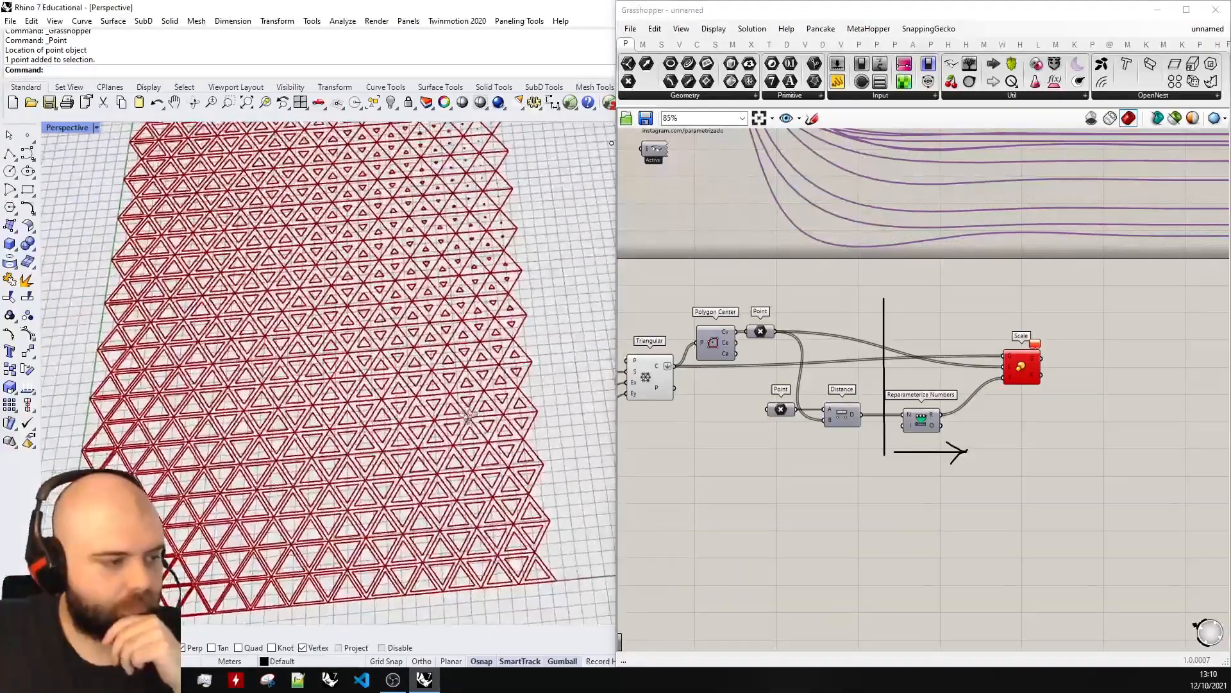
scroll(465, 444, "down", 5)
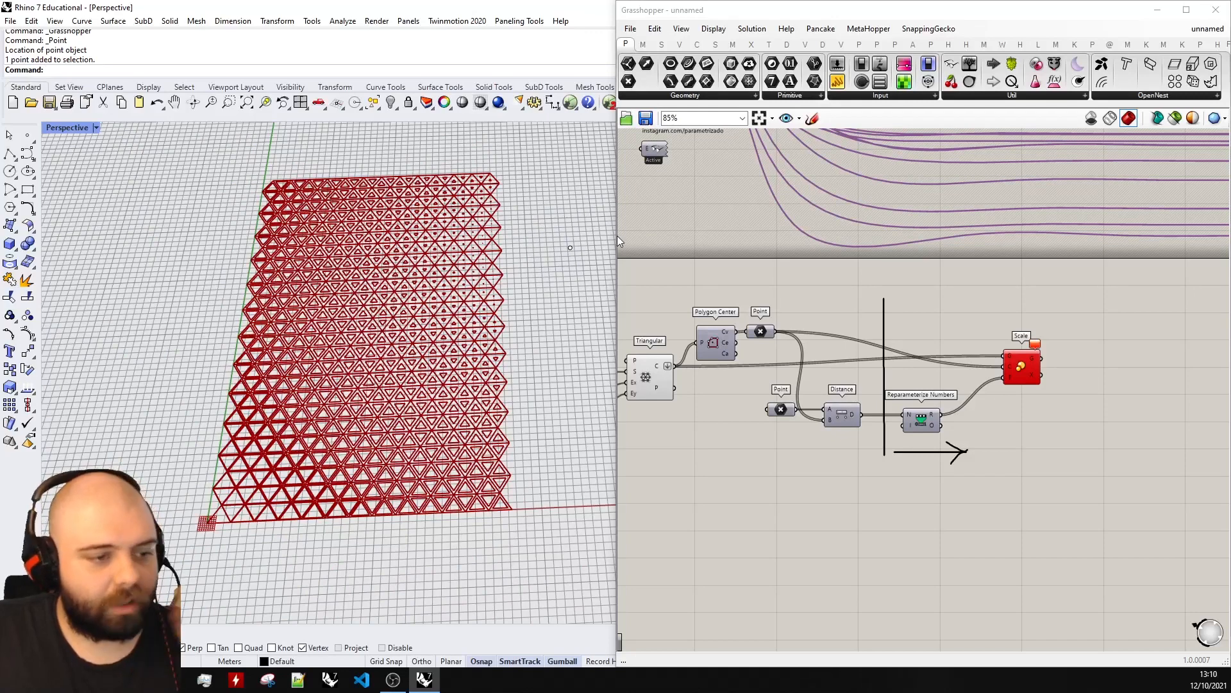
scroll(912, 273, "down", 3)
scroll(834, 321, "up", 3)
left_click_drag(802, 400, 670, 274)
middle_click(671, 274)
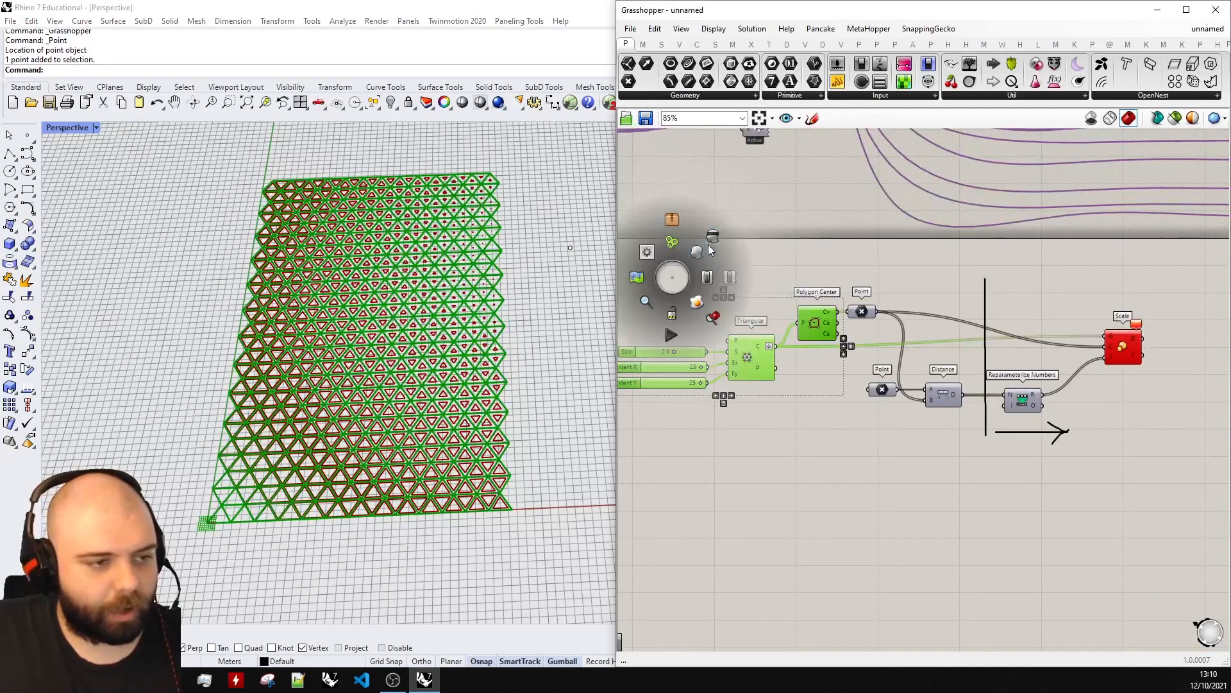
left_click(711, 251)
Step: Move the attractor point in the Rhino viewport with the gumball to change the gradient of cell sizes, and deselect it
right_click_drag(558, 282, 541, 247)
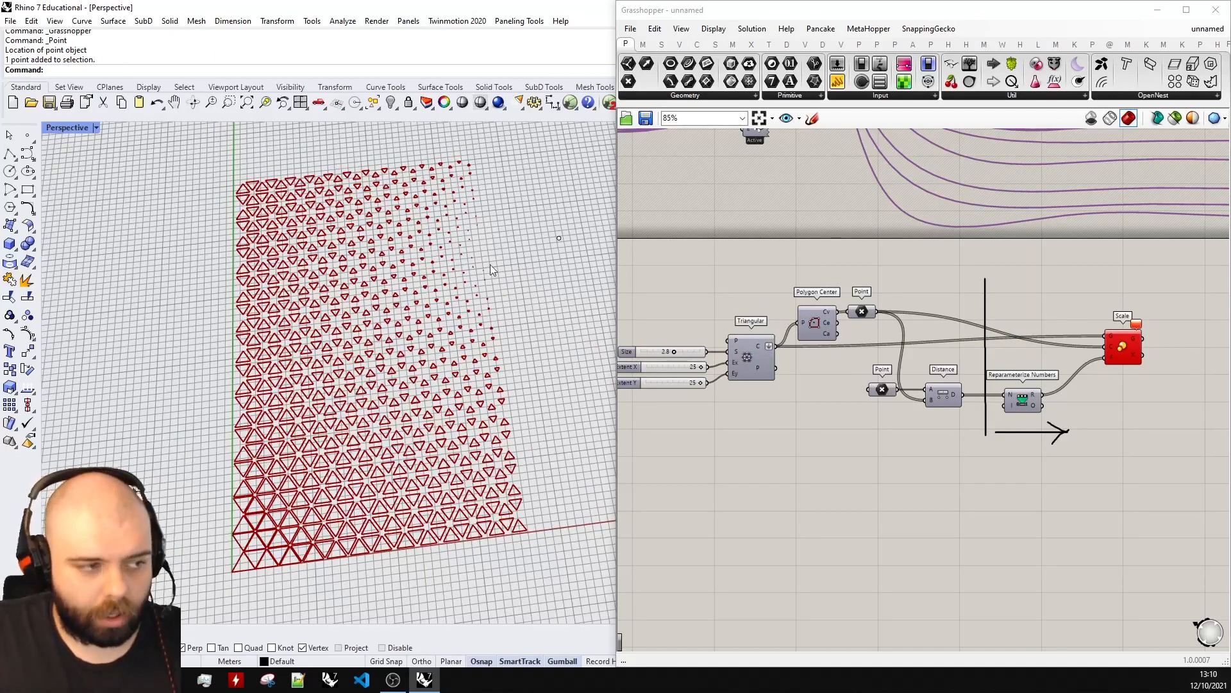
left_click(559, 238)
right_click_drag(498, 278, 579, 259)
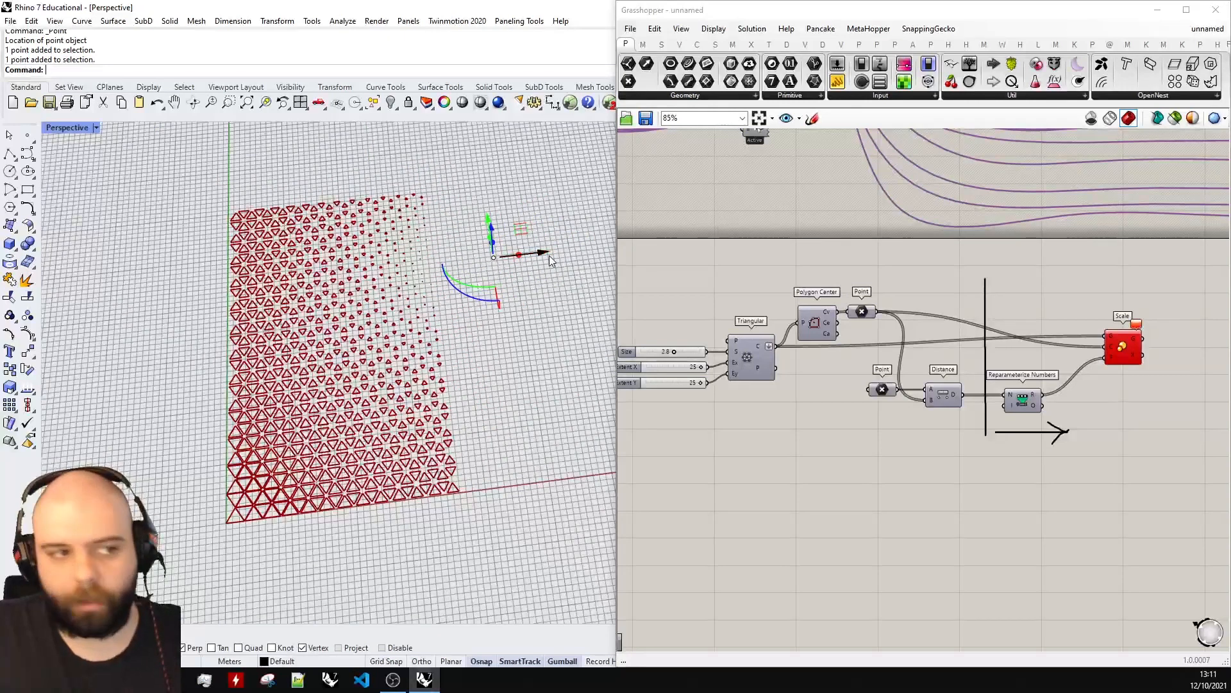
left_click_drag(544, 252, 526, 332)
key("Escape")
right_click_drag(526, 331, 449, 276)
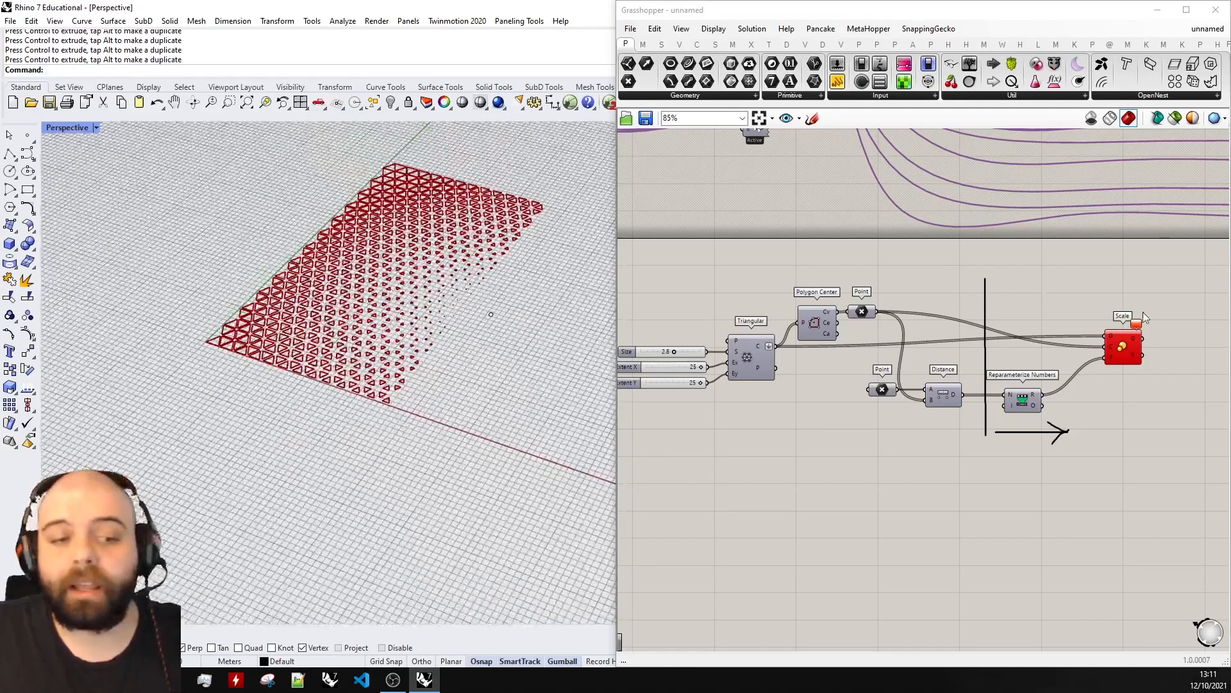
Step: Select the Scale component to highlight its scaled cells in the Rhino viewport
scroll(1175, 325, "up", 4)
scroll(1154, 346, "down", 2)
left_click(1014, 346)
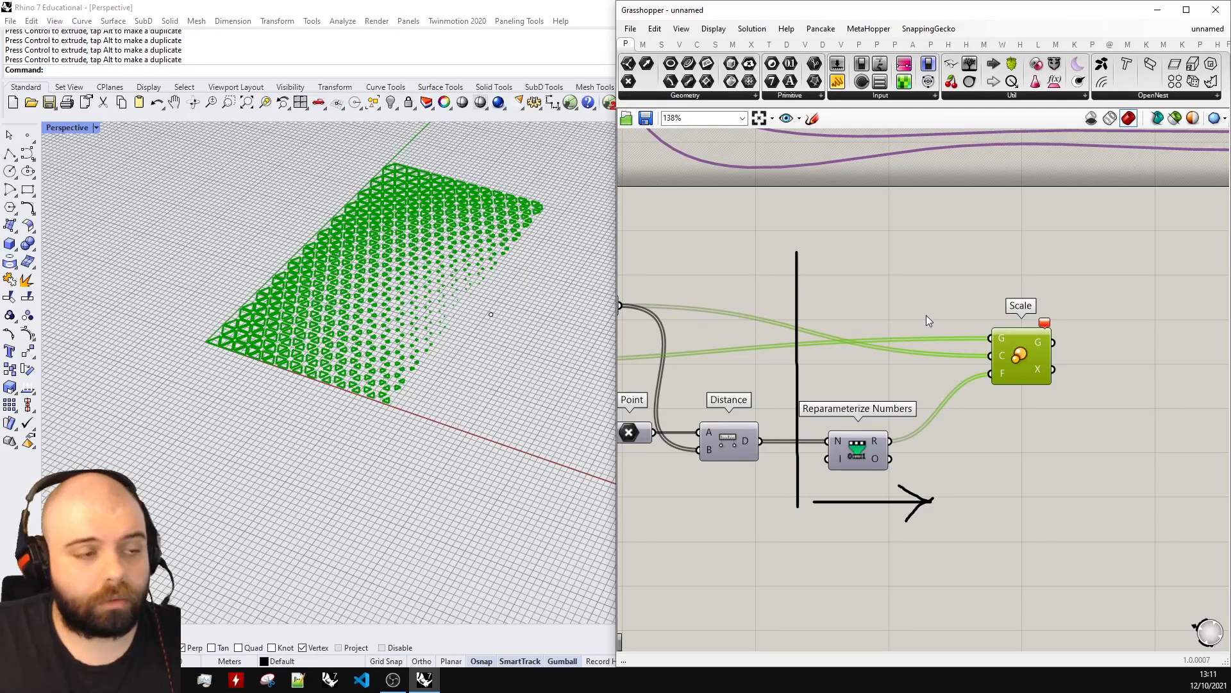
Step: Move the Scale component up to free space and add an Offset Curve component below it
left_click_drag(1016, 342, 1009, 281)
double_click(1016, 398)
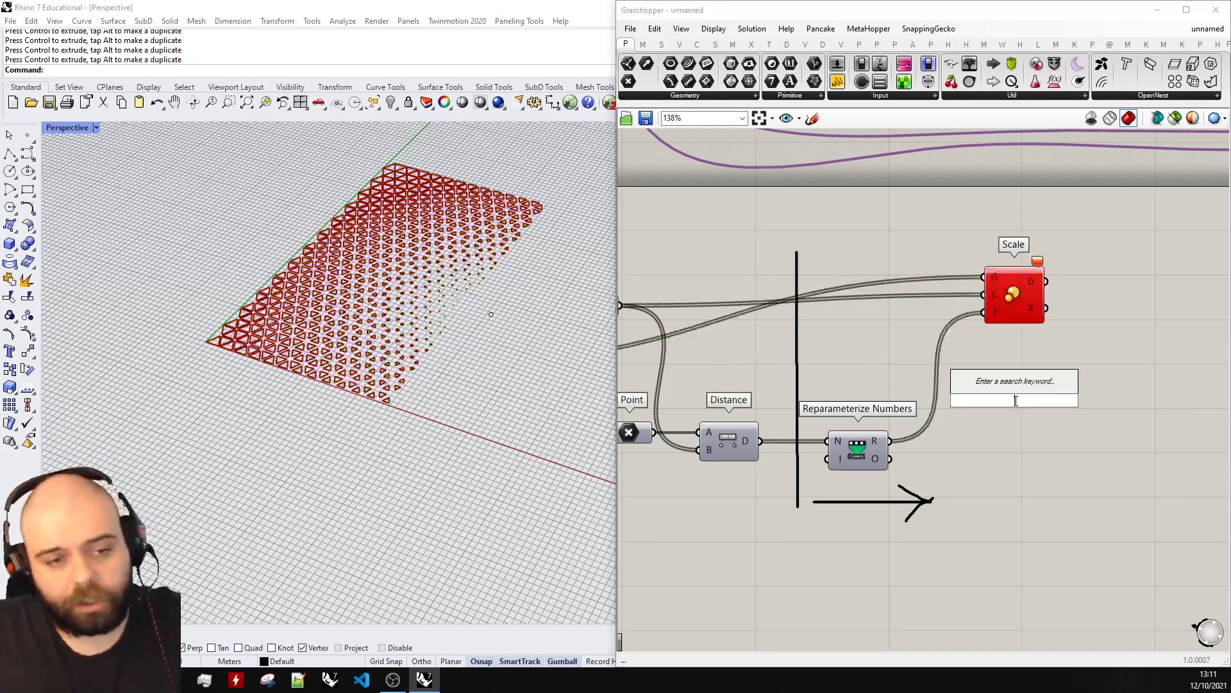
type("offset")
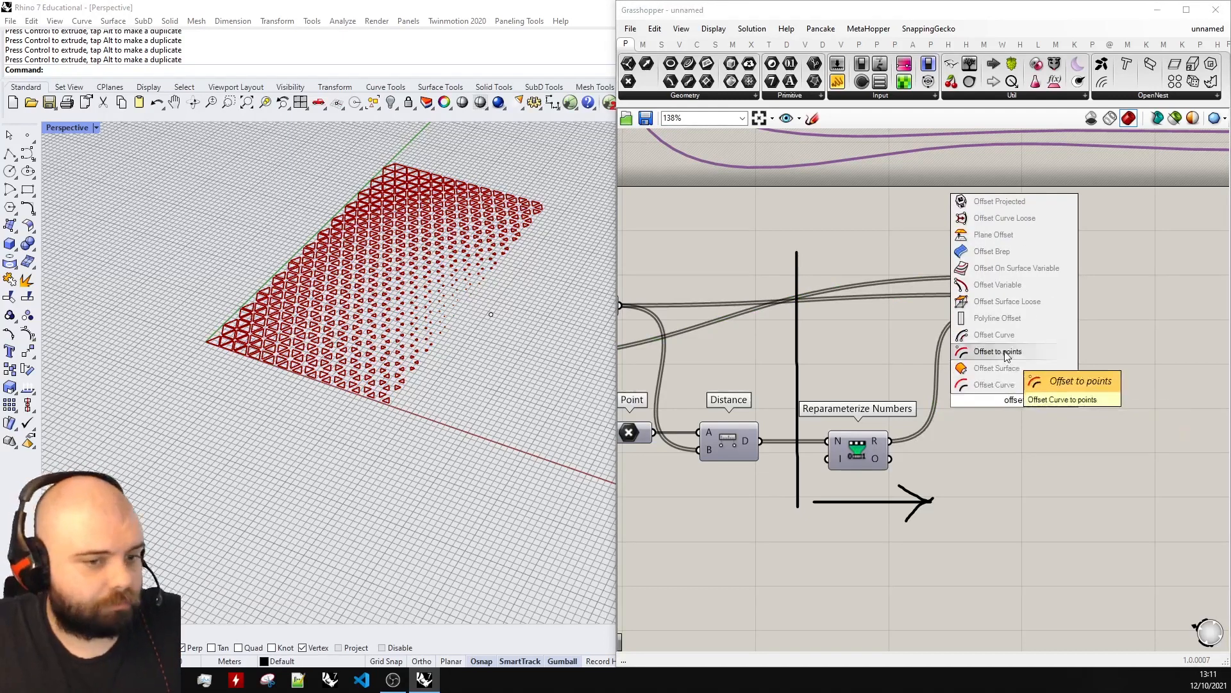
left_click(1004, 344)
Step: Connect the Triangular cells to Offset Curve's curve input and the Reparameterize Numbers result to its distance input
scroll(1100, 360, "down", 3)
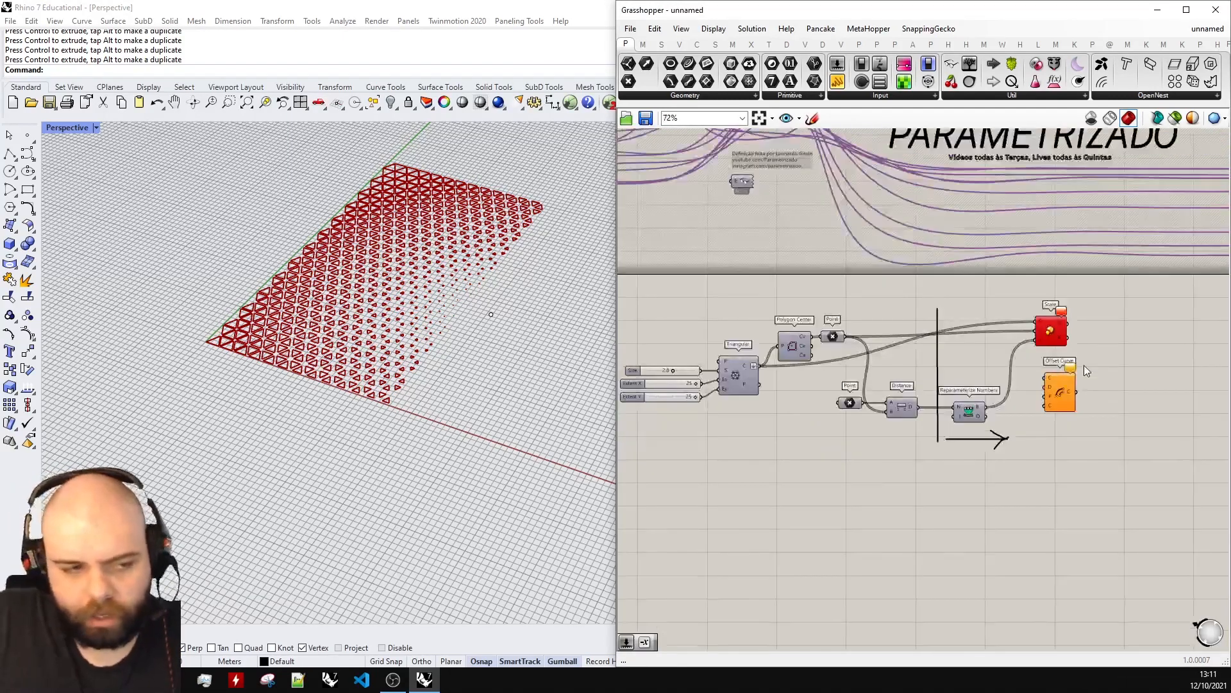
scroll(899, 375, "up", 2)
left_click_drag(705, 363, 1094, 375)
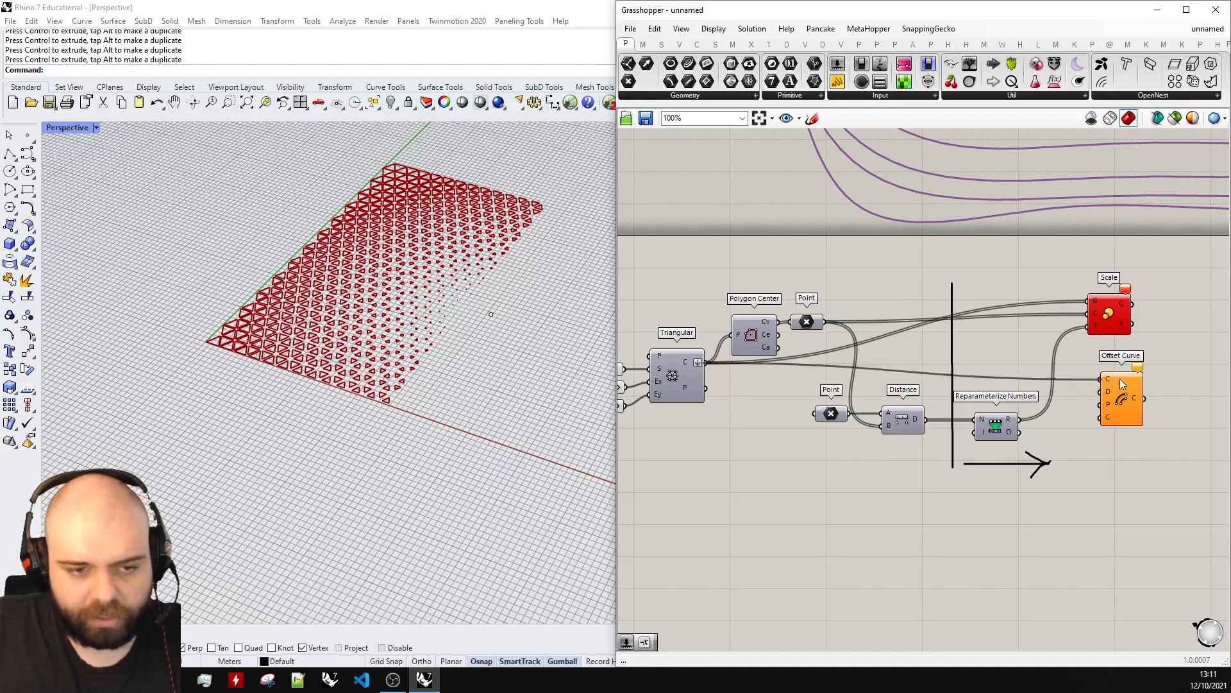
scroll(1134, 352, "up", 3)
left_click_drag(990, 423, 1044, 408)
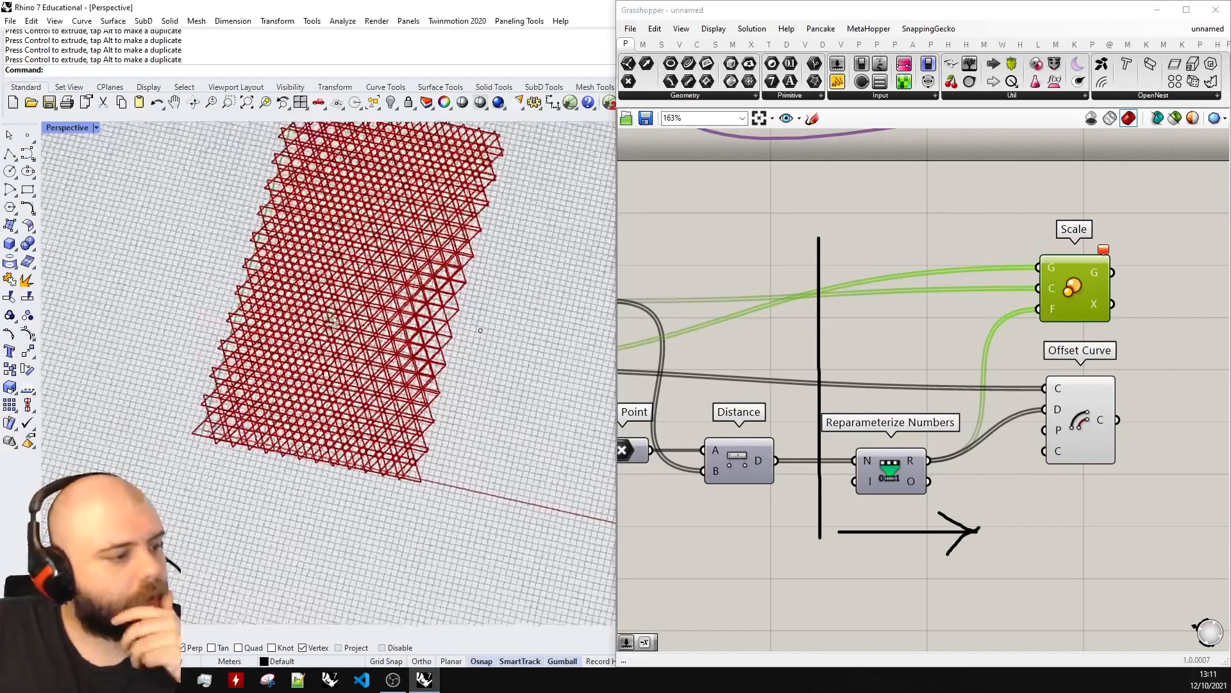
Step: Inspect the offset cells in the Rhino viewport and set the Triangular grid's Size slider to 5.0
right_click_drag(352, 308, 361, 289)
scroll(306, 256, "up", 4)
scroll(306, 256, "up", 3)
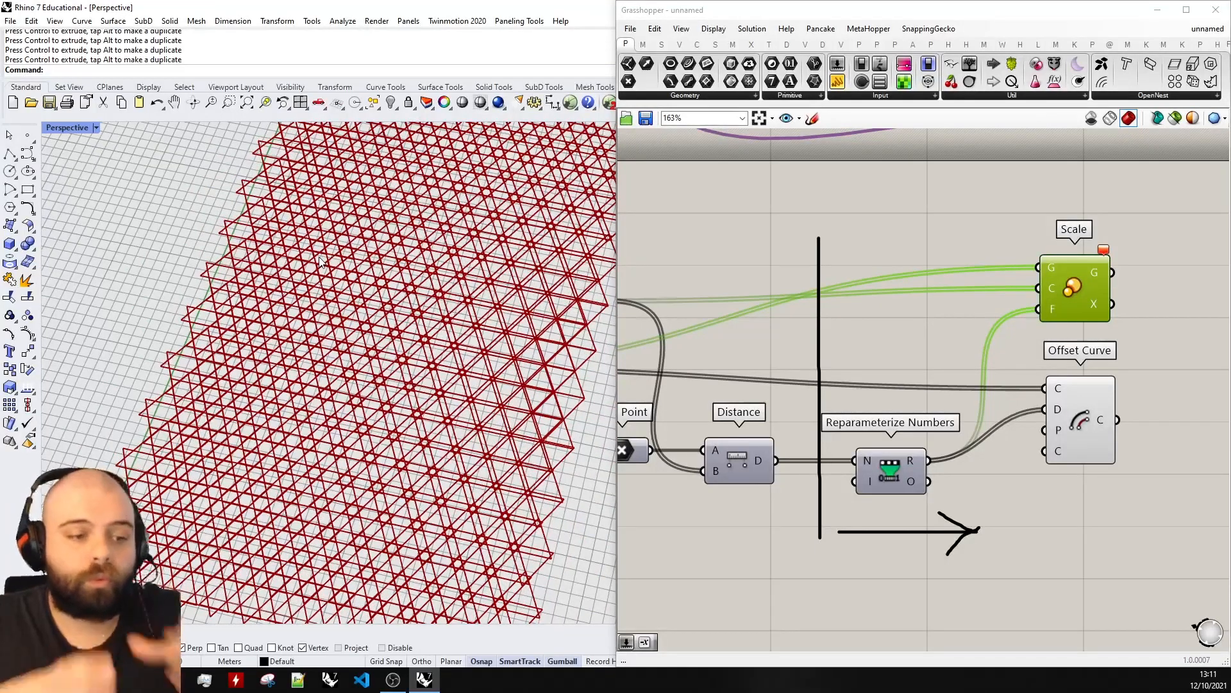
scroll(1209, 174, "down", 5)
scroll(803, 376, "up", 5)
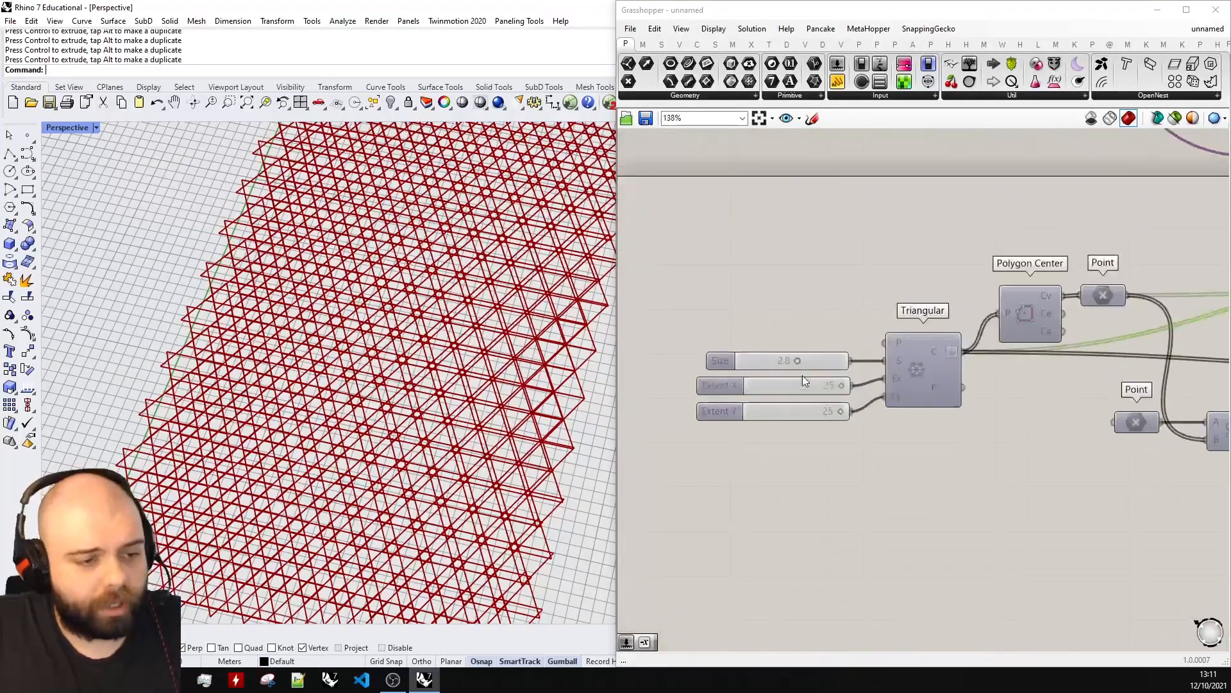
left_click_drag(798, 363, 911, 357)
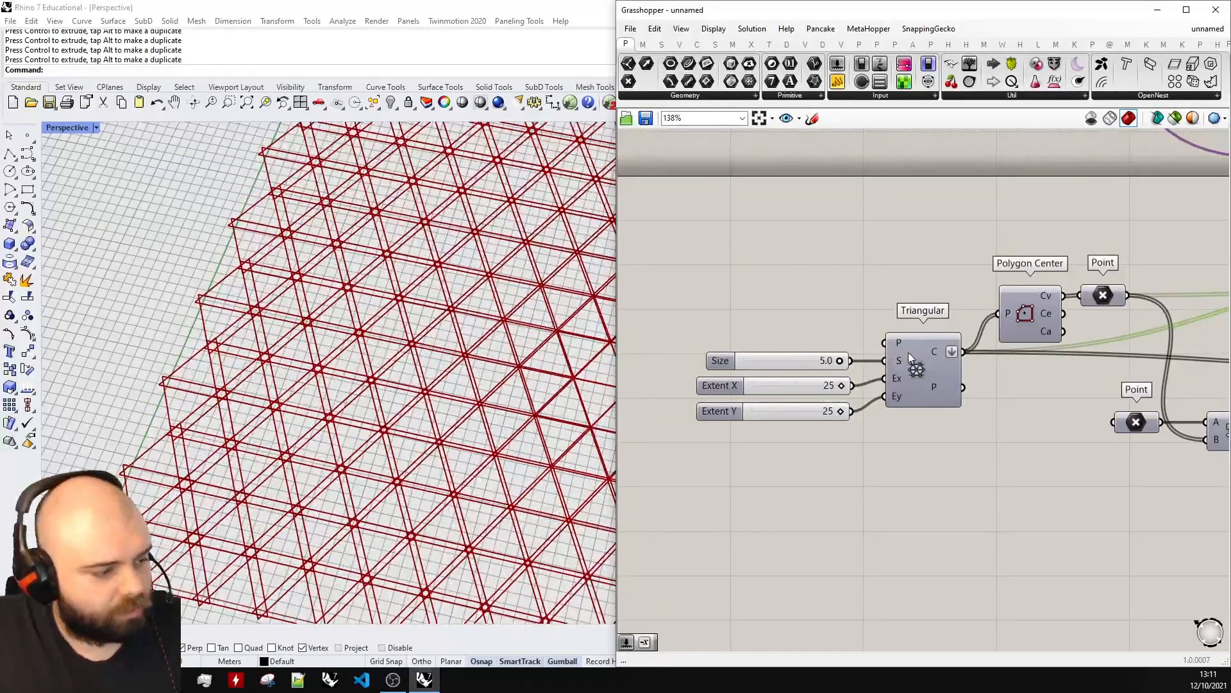
Step: Insert a Negative component between the Reparameterize Numbers result and Offset Curve's distance input to reverse the offset direction
scroll(909, 357, "down", 5)
scroll(930, 356, "up", 4)
double_click(908, 422)
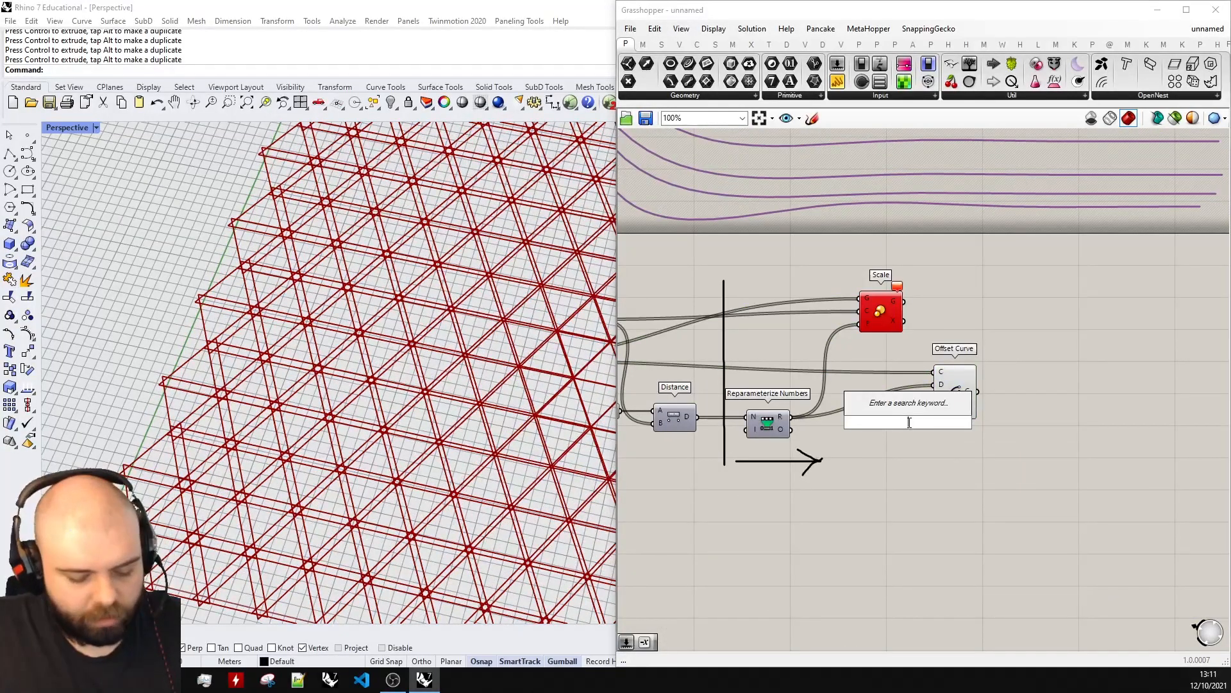
type("mesh")
key("BackSpace")
key("BackSpace")
key("BackSpace")
key("BackSpace")
type("neg")
key("Return")
left_click_drag(793, 417, 933, 384)
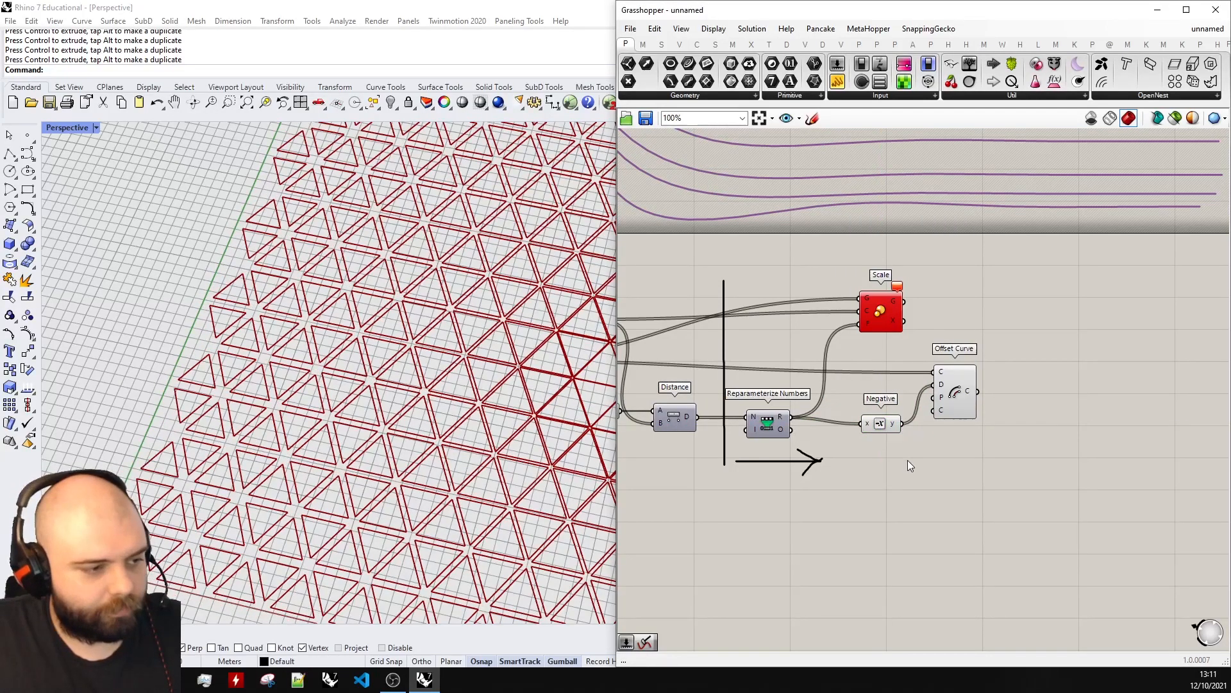
scroll(337, 411, "down", 2)
scroll(338, 411, "up", 1)
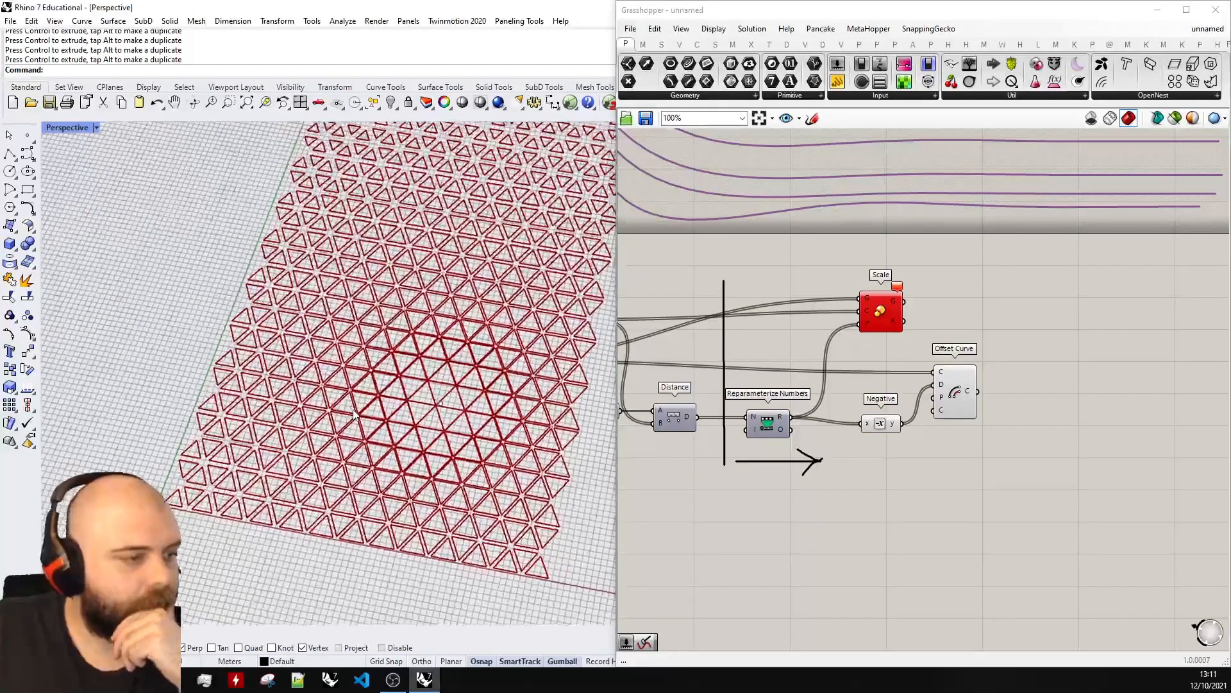
Step: Temporarily preview the Triangular grid to compare the original cells with the offset ones, and hide it again
scroll(679, 405, "left", 5)
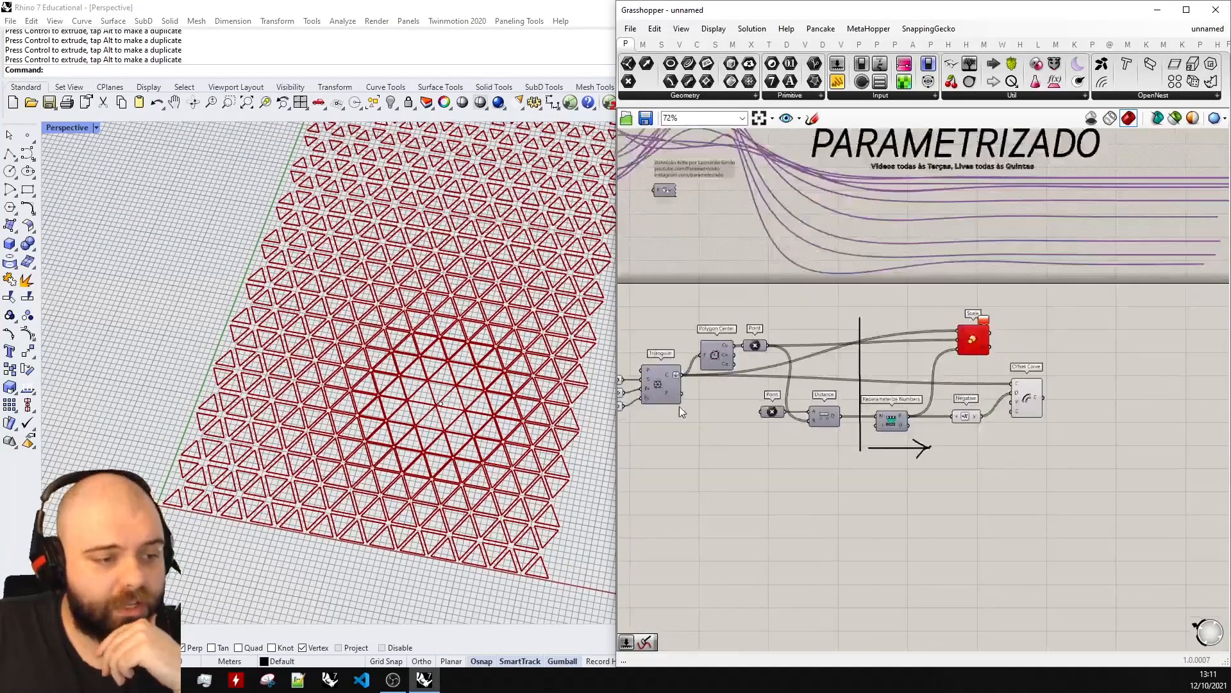
left_click(657, 372)
key("space")
left_click(667, 366)
left_click(810, 348)
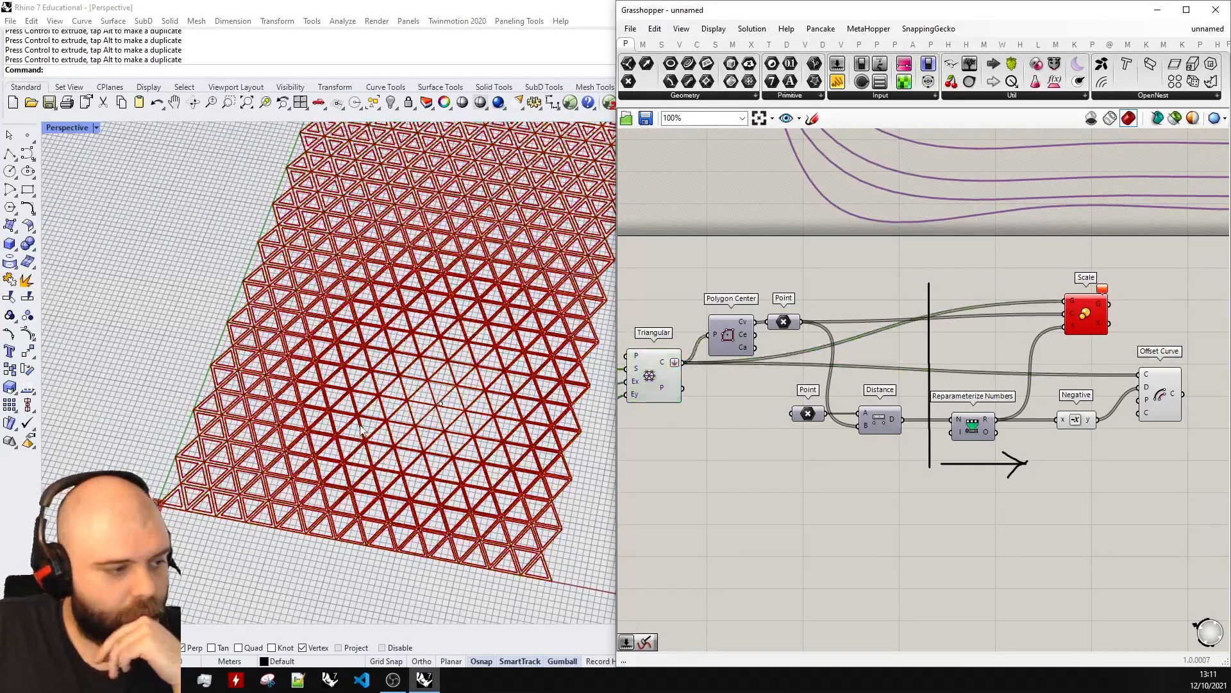
left_click(659, 366)
key("space")
left_click(907, 259)
Step: Add a Move component below the Negative component and connect the Triangular cells to its geometry input
scroll(903, 259, "down", 4)
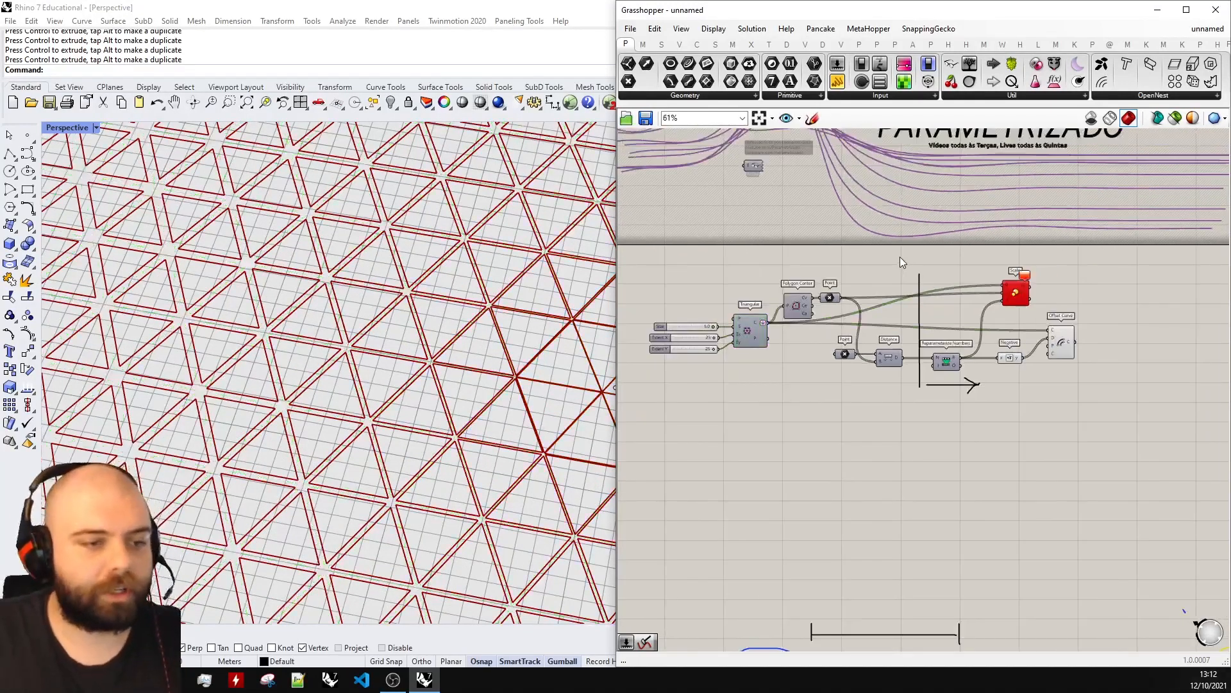
scroll(971, 379, "up", 4)
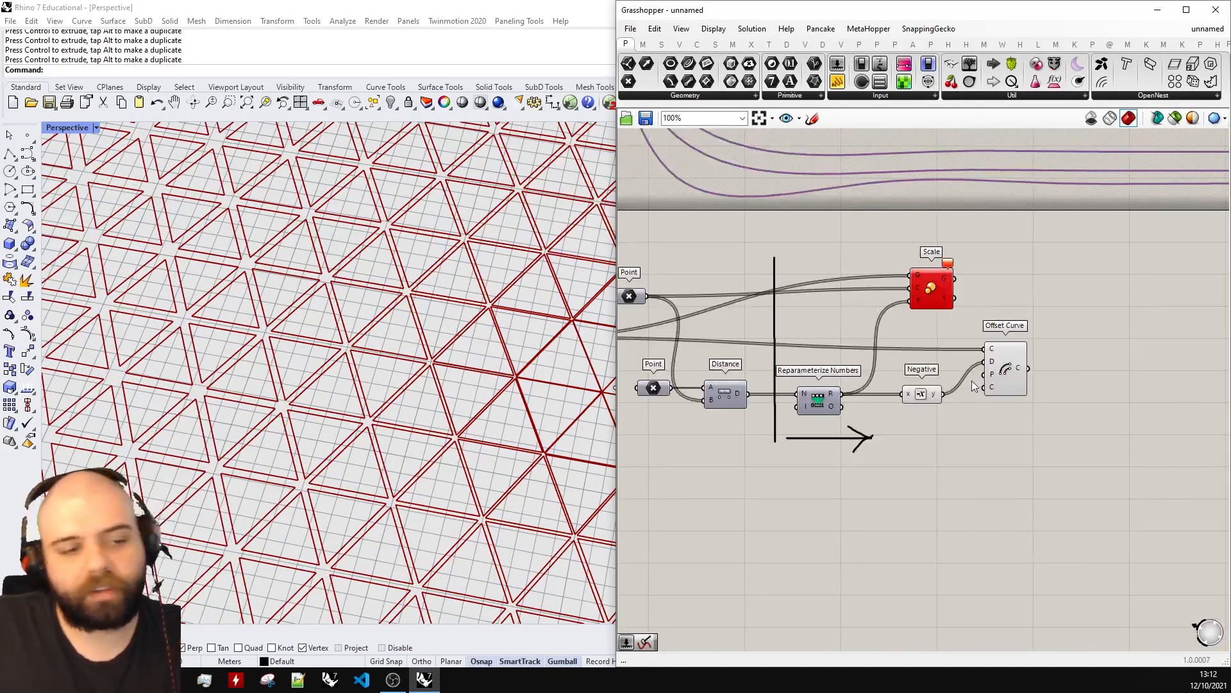
scroll(1014, 433, "down", 3)
scroll(905, 345, "up", 3)
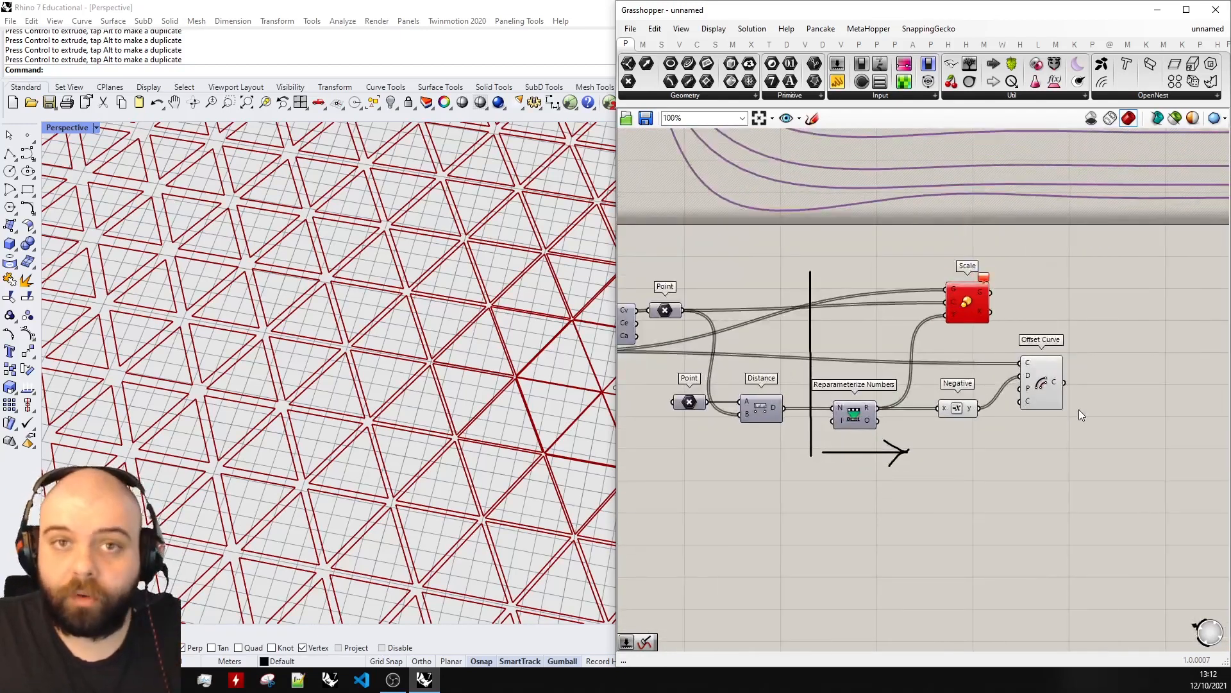
double_click(1058, 310)
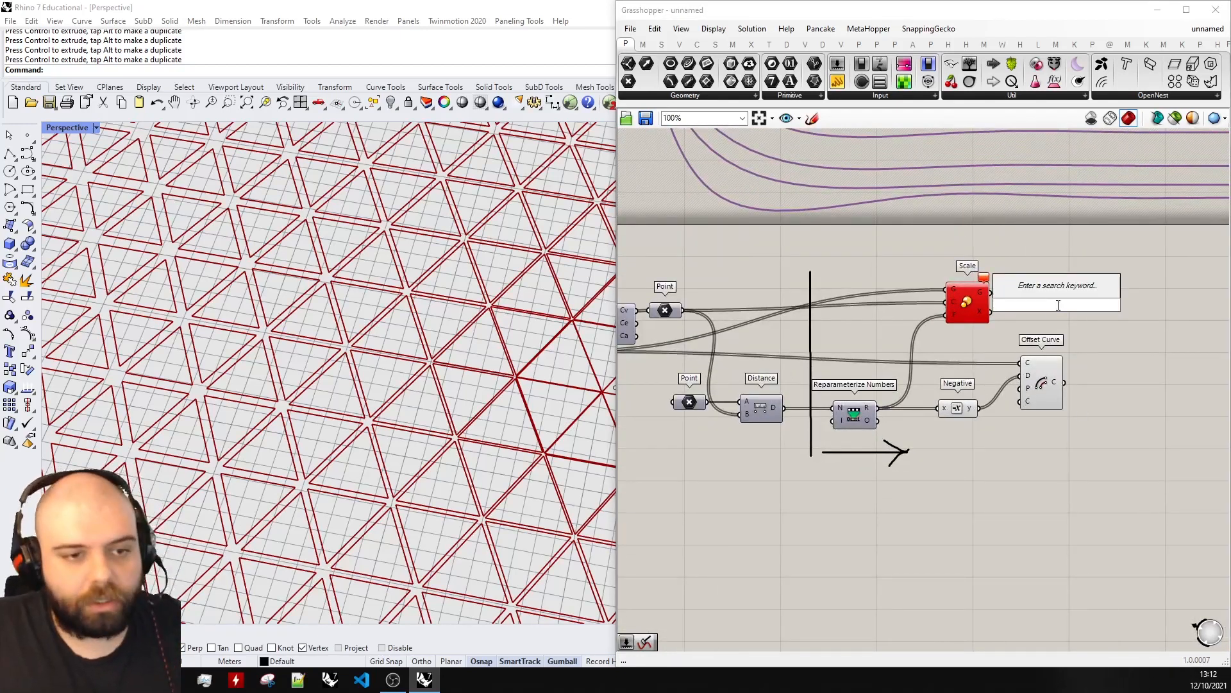
type("move")
key("Return")
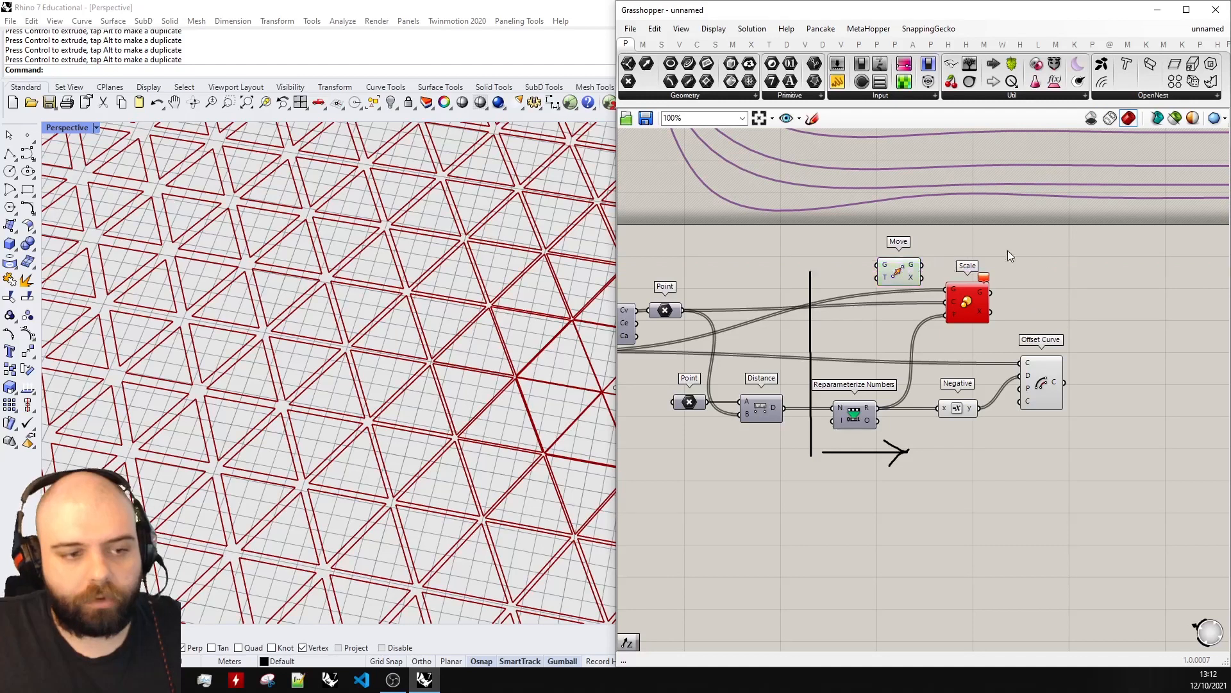
scroll(1007, 250, "down", 3)
scroll(768, 301, "up", 3)
left_click_drag(793, 312, 1109, 228)
scroll(927, 265, "down", 5)
scroll(1051, 242, "up", 4)
left_click_drag(1182, 449, 1075, 479)
left_click_drag(973, 263, 1023, 472)
left_click(949, 478)
Step: Add a Vector 2Pt component below the Distance component for the vector between the attractor and cell centers
scroll(809, 443, "up", 3)
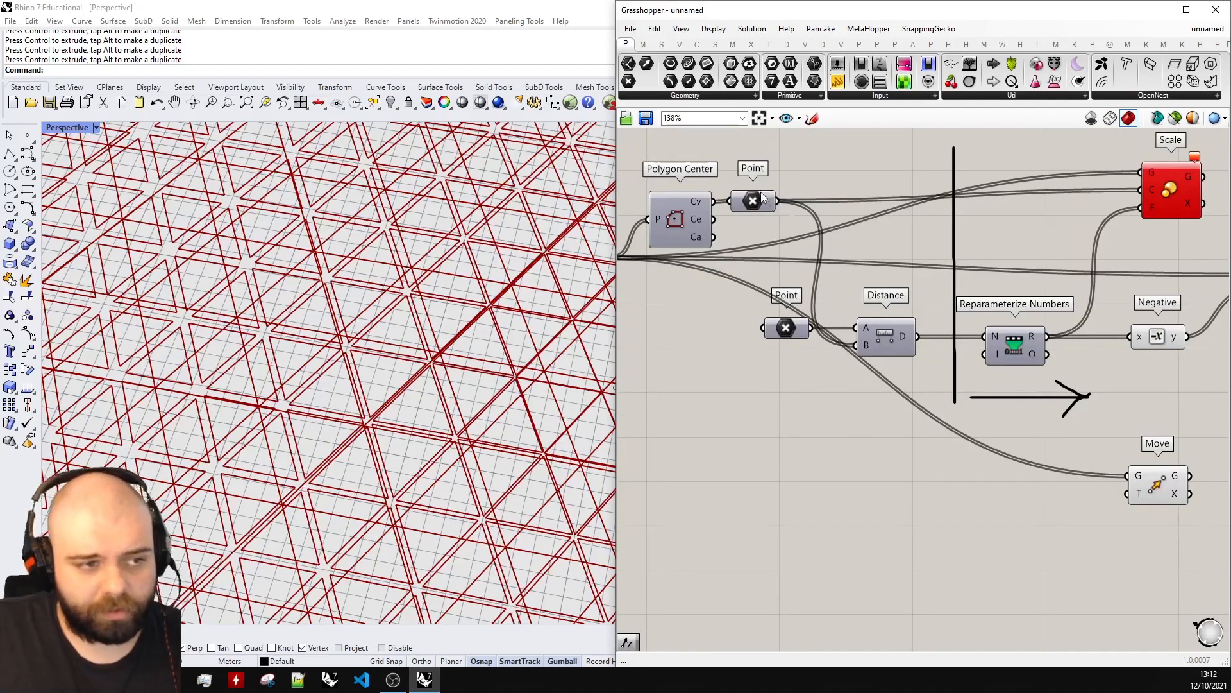
left_click(754, 200)
left_click(944, 454)
left_click_drag(790, 328, 783, 328)
left_click(762, 208)
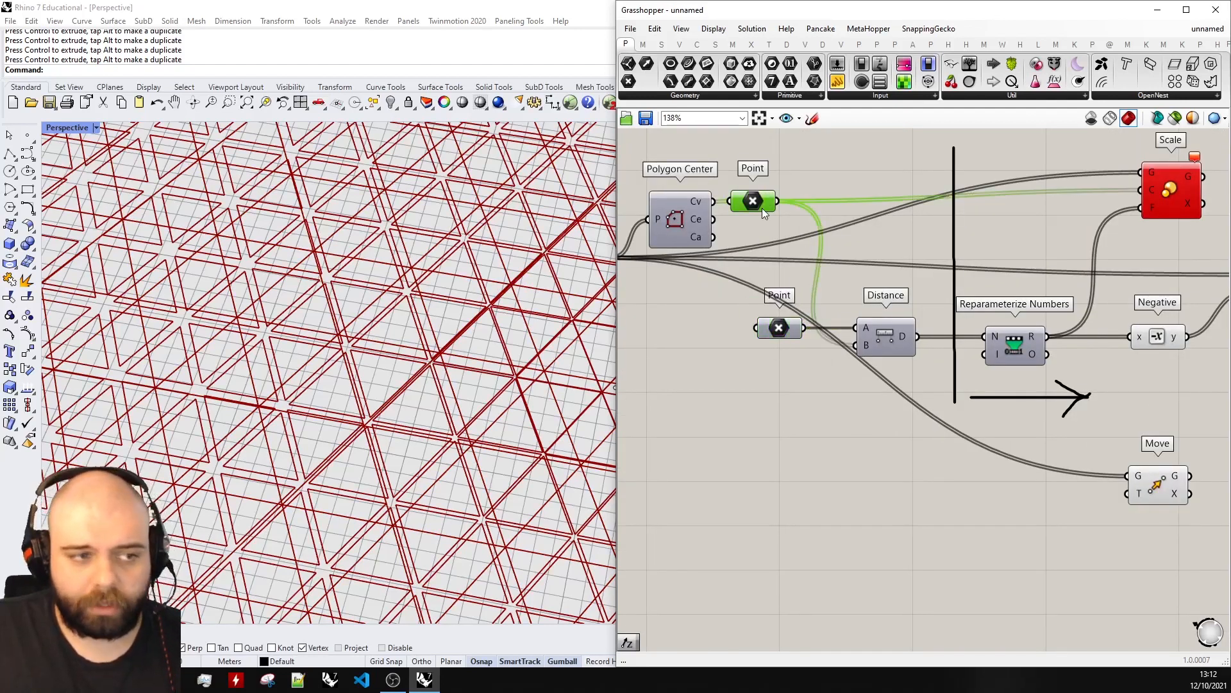
double_click(948, 540)
type("vector")
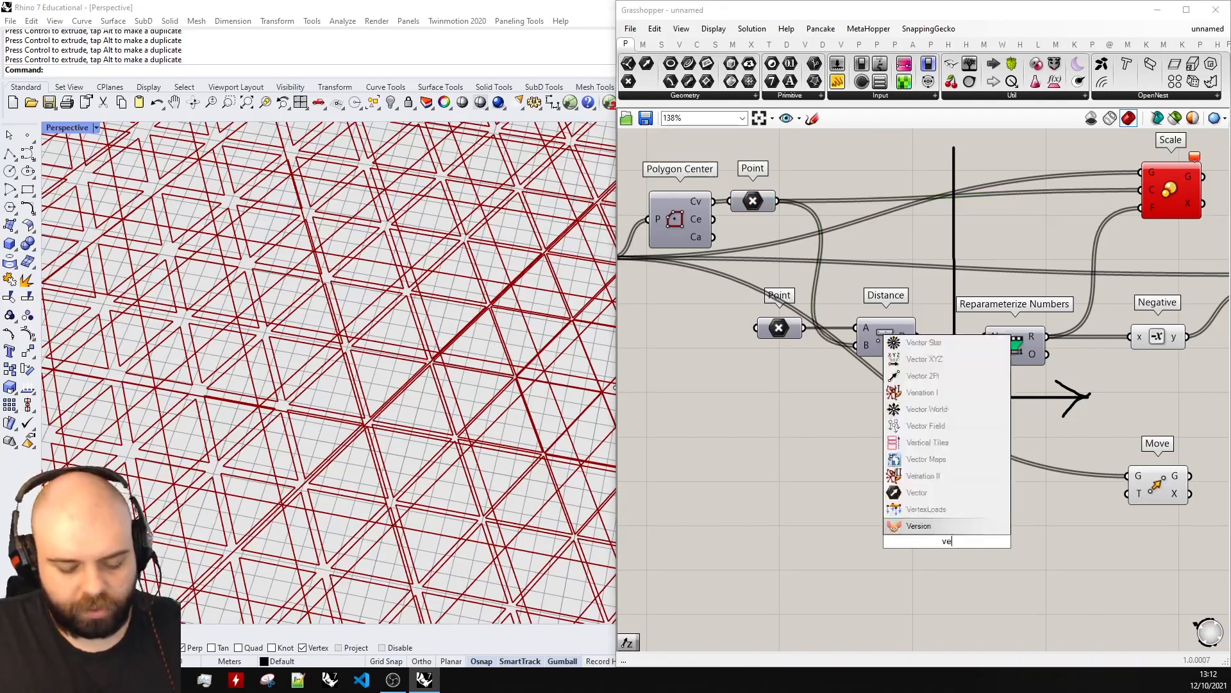
key("Up")
key("Up")
key("Up")
key("Up")
key("Up")
key("Up")
key("Return")
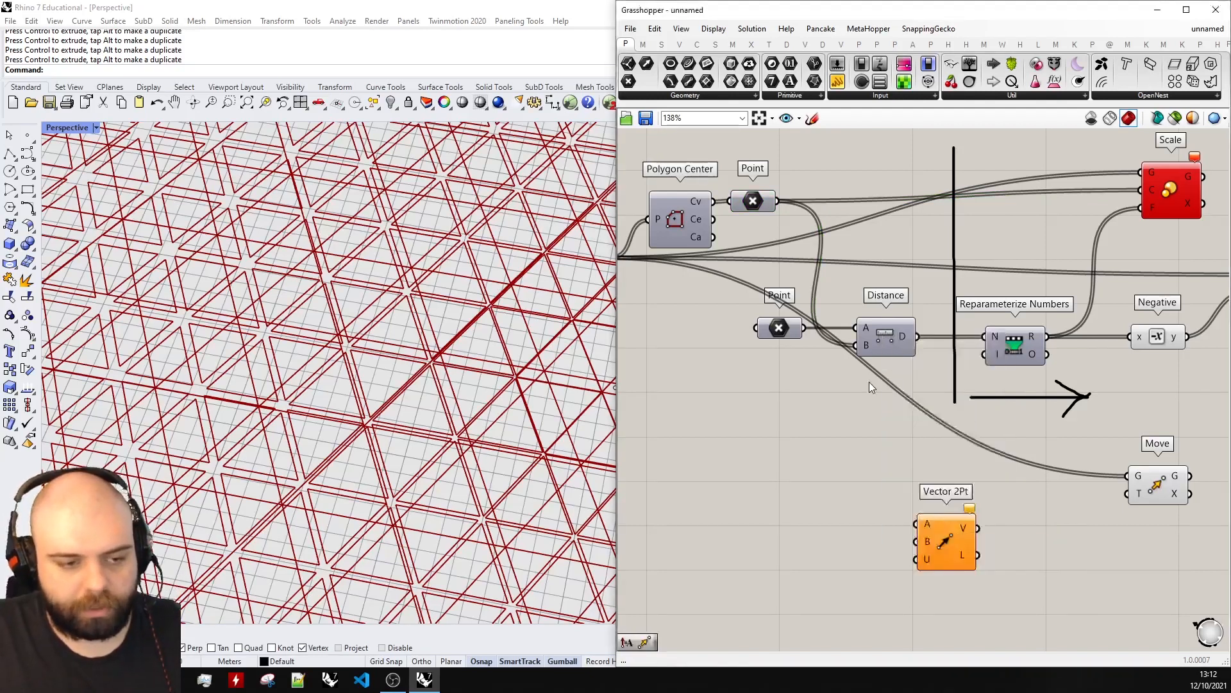
Step: Connect the attractor Point to Vector 2Pt's A input and the polygon center Point to its B input
left_click_drag(802, 328, 915, 524)
left_click_drag(774, 202, 916, 542)
left_click_drag(936, 492, 880, 483)
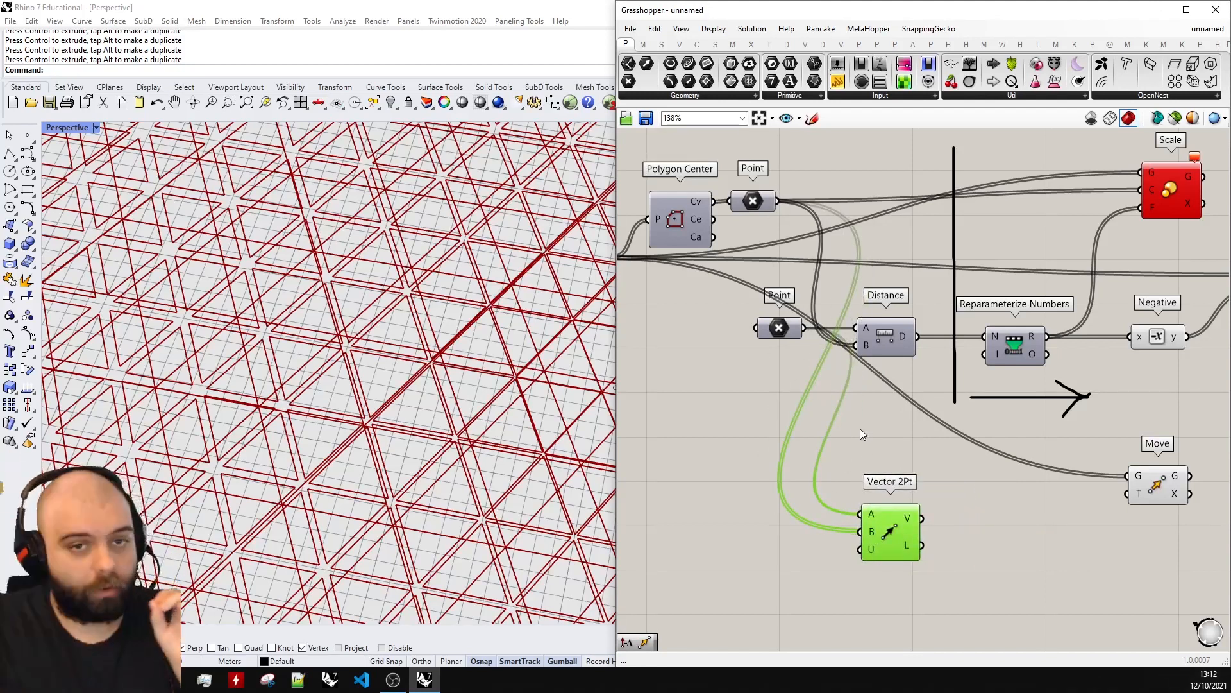
Step: Add an Amplitude component, feed it the Vector 2Pt vector and connect its output to Move's translation input
scroll(860, 428, "up", 1)
double_click(1008, 479)
type("ampli")
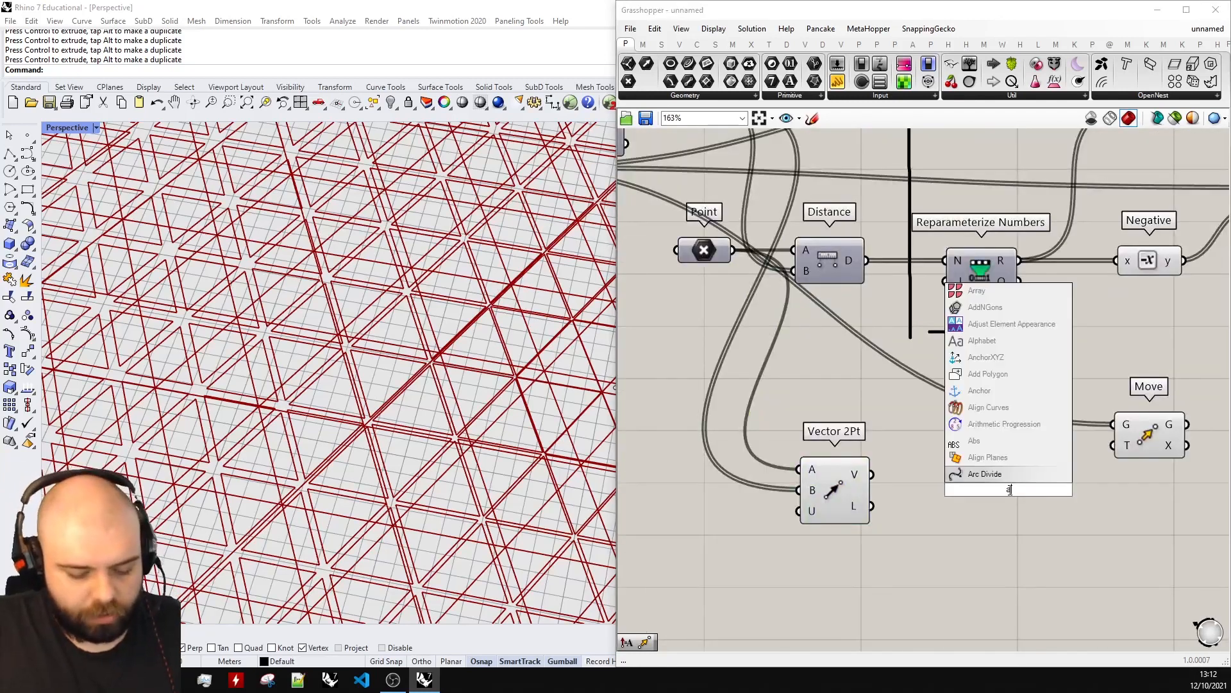
type("t")
key("Return")
left_click_drag(871, 474, 1025, 505)
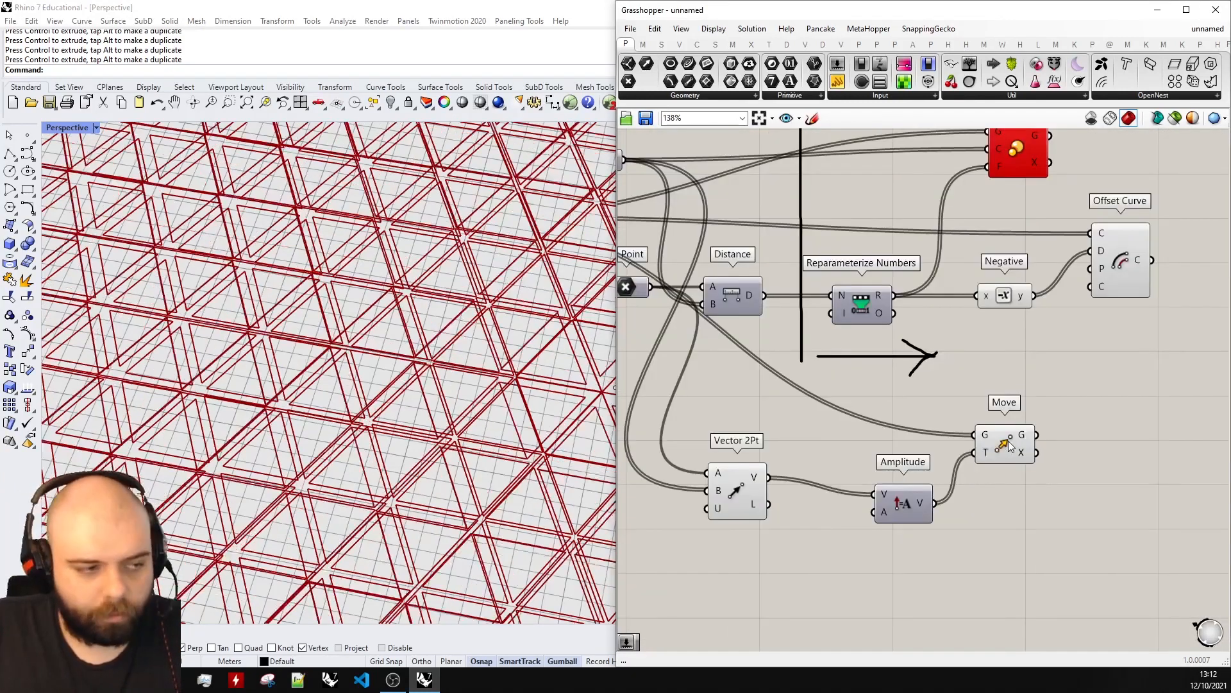
Step: Rearrange the Move, Amplitude and Vector 2Pt components into a tidy row
left_click_drag(1008, 447, 1073, 444)
left_click_drag(904, 506, 939, 483)
left_click_drag(738, 500, 847, 495)
left_click(901, 513)
Step: Turn off the preview of the Scale and Offset Curve components together with the components feeding them
left_click_drag(1072, 358, 690, 186)
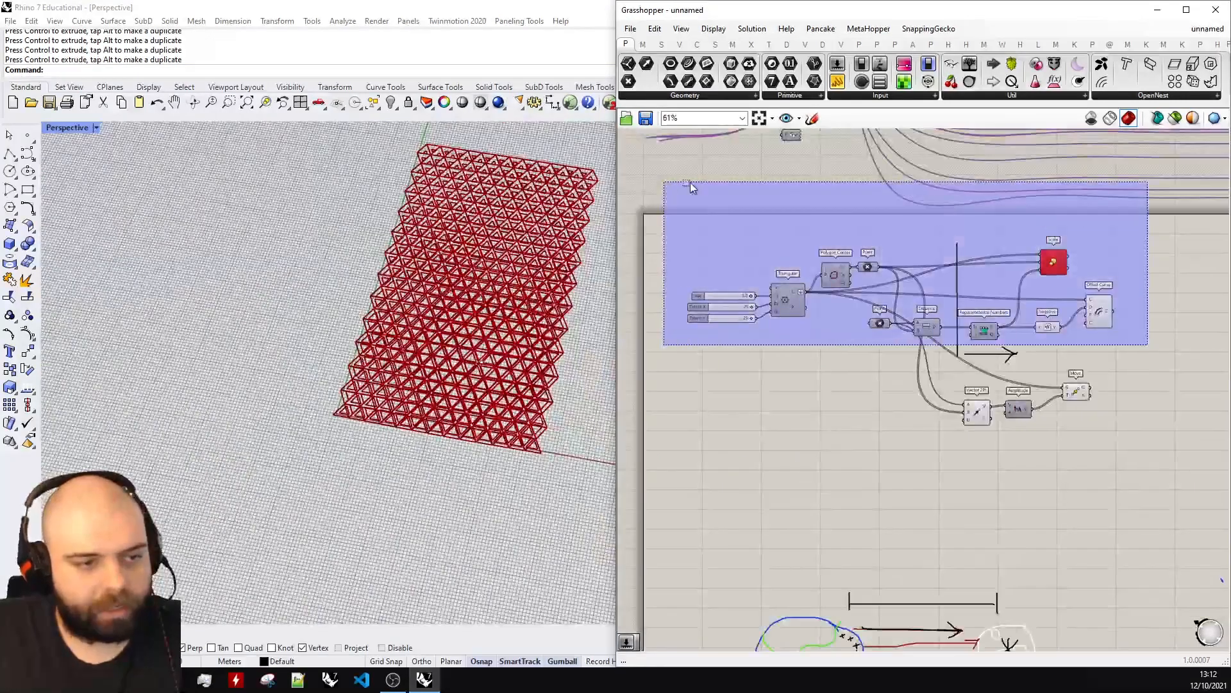
middle_click(865, 222)
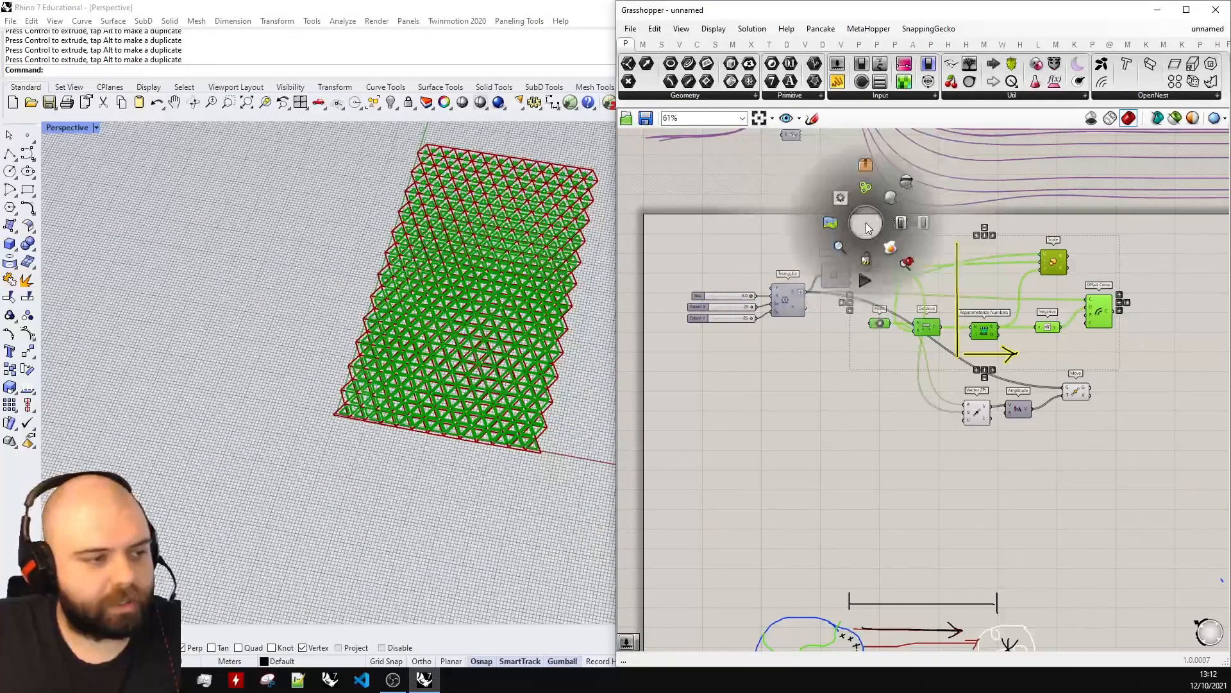
left_click(905, 185)
scroll(1078, 362, "up", 2)
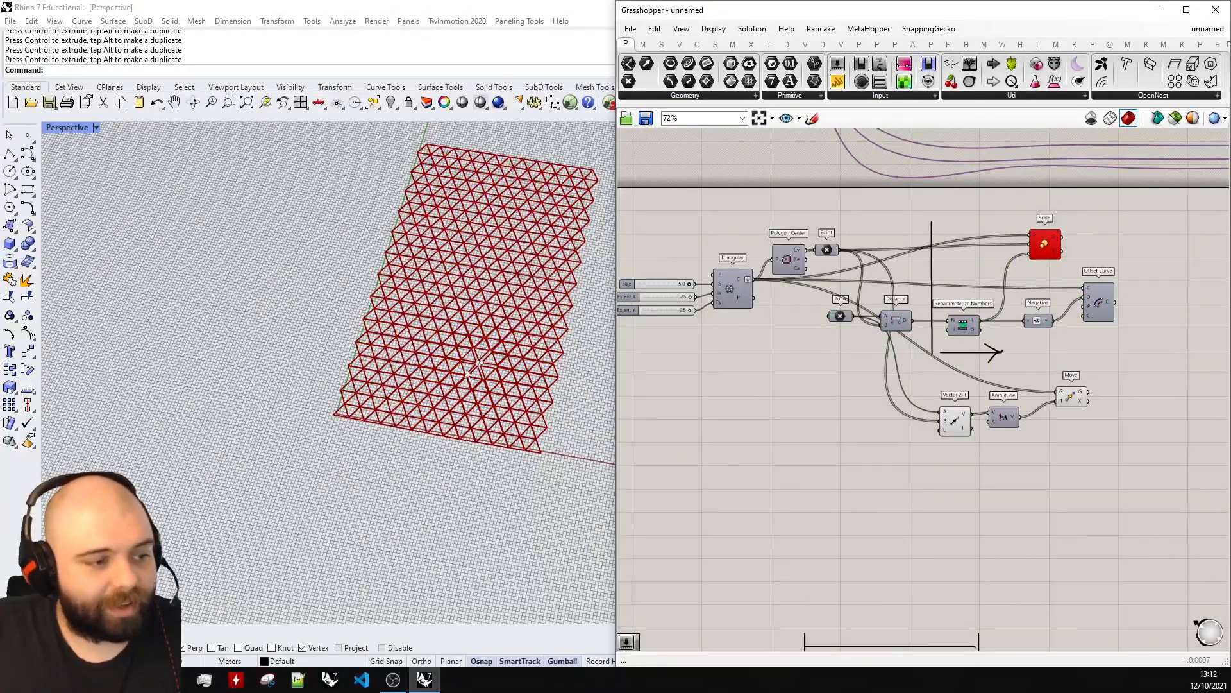
Step: Move the attractor point with the gumball from inside the grid to beyond its far edge in the Rhino viewport
scroll(481, 363, "up", 4)
left_click(481, 363)
scroll(378, 369, "down", 4)
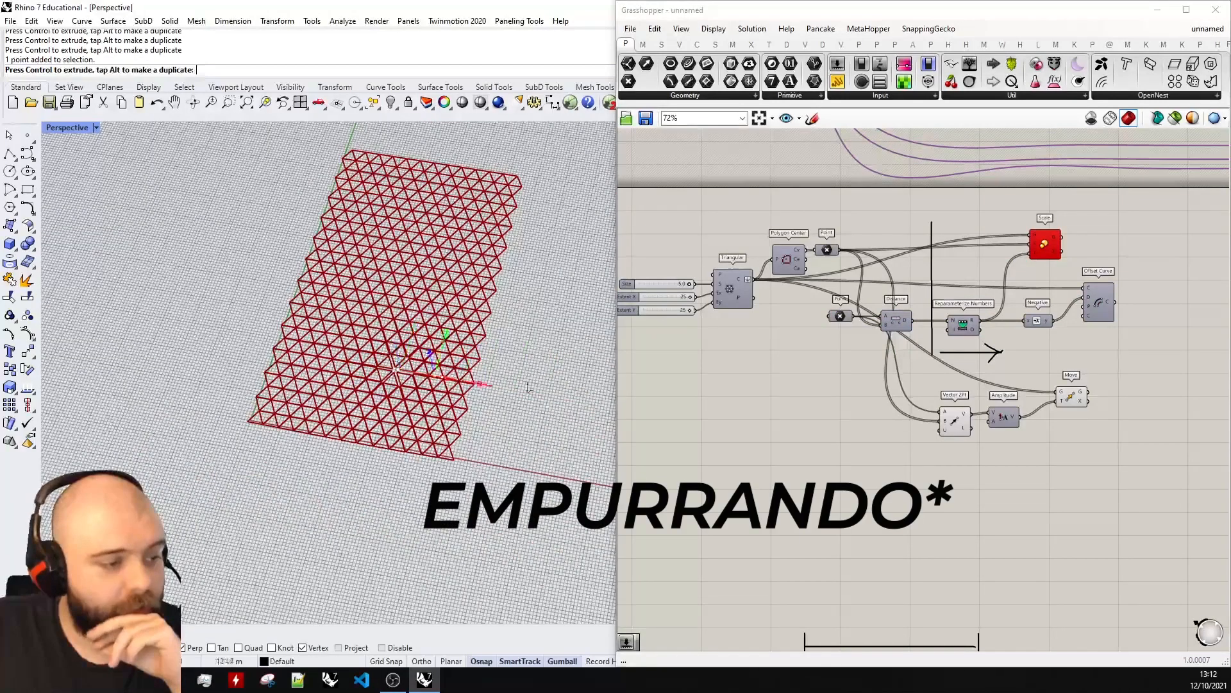
left_click_drag(528, 386, 561, 394)
left_click_drag(524, 352, 554, 187)
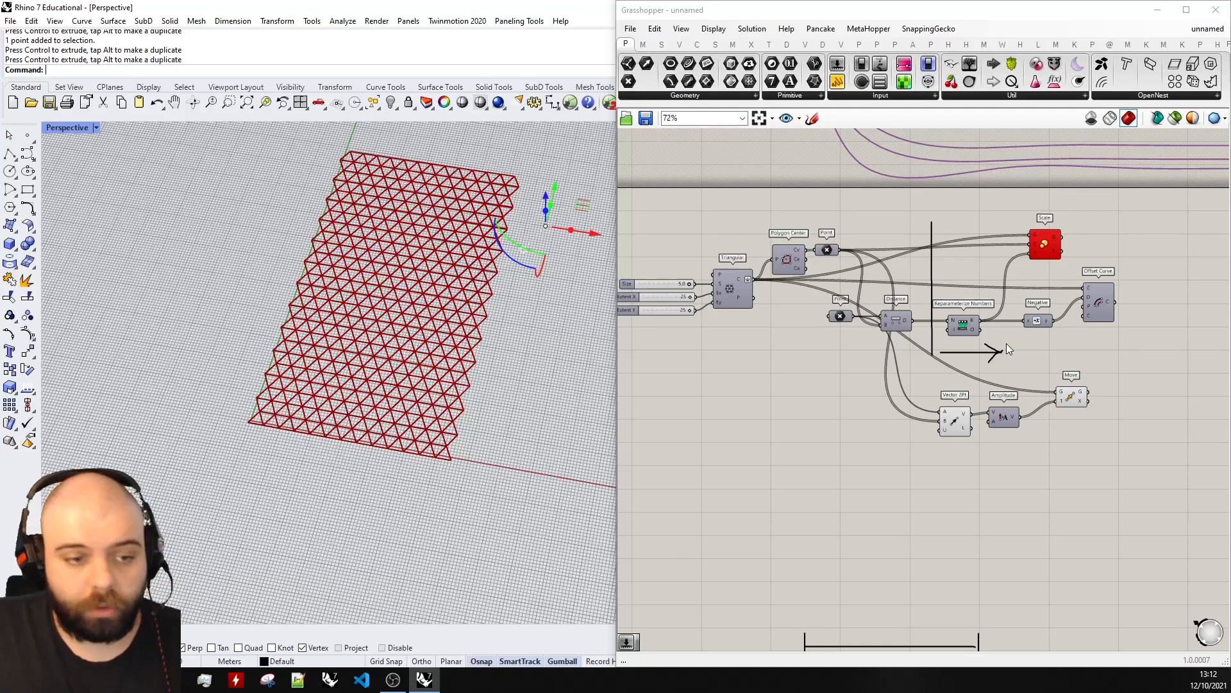
Step: Connect the Reparameterize Numbers result to Amplitude's A input and add a Multiplication component with the Amplitude vector in its A input
scroll(1136, 378, "up", 5)
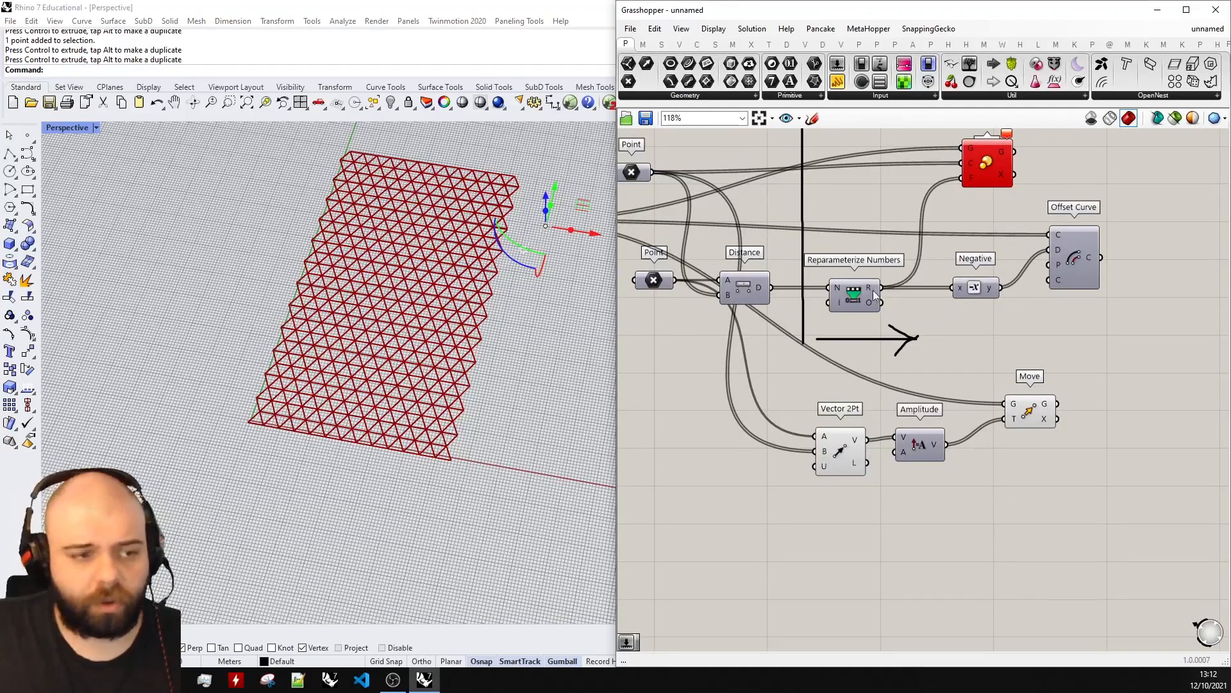
left_click_drag(883, 288, 896, 451)
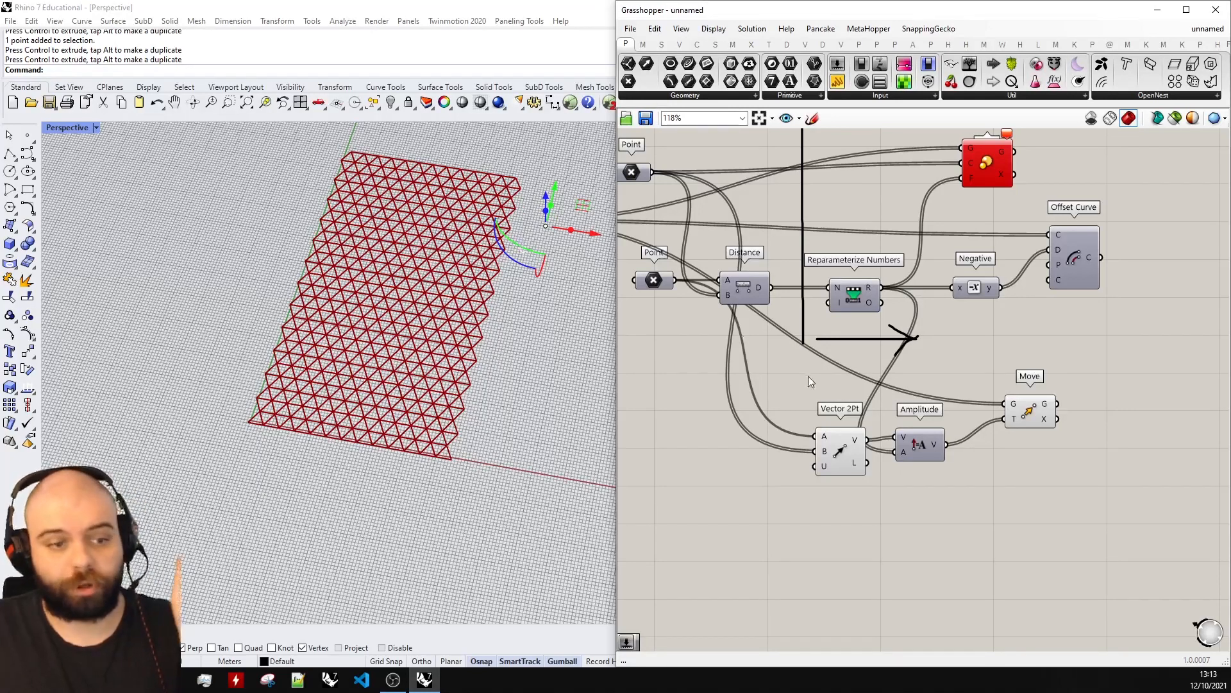
double_click(989, 543)
type("multi")
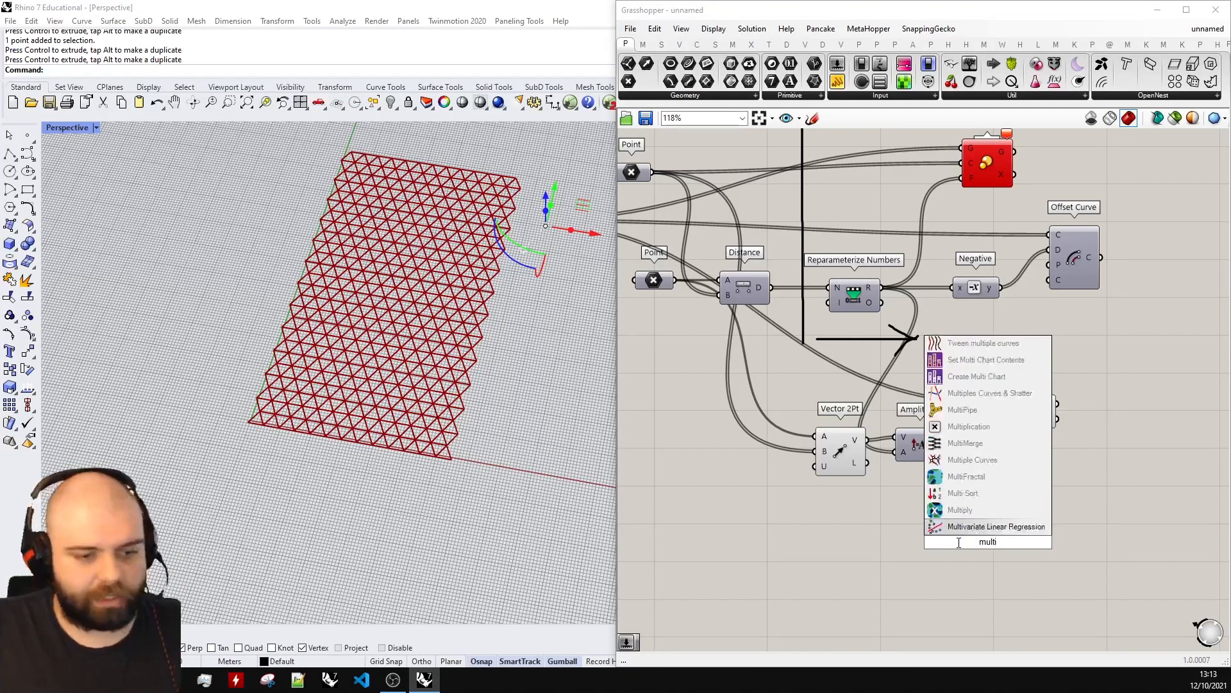
left_click(1011, 427)
left_click_drag(947, 444, 987, 516)
Step: Create a number slider ranging from 1.0 to 10.0 beside the Multiplication component
double_click(916, 525)
type("1")
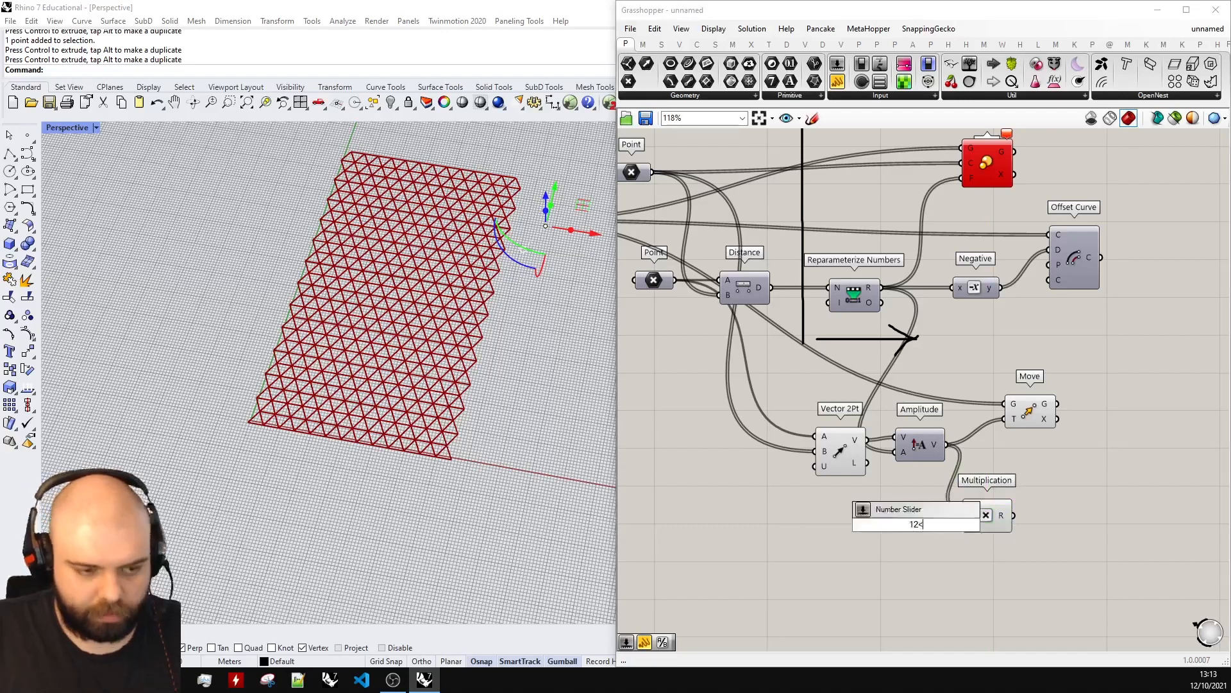
type("<10")
key("Return")
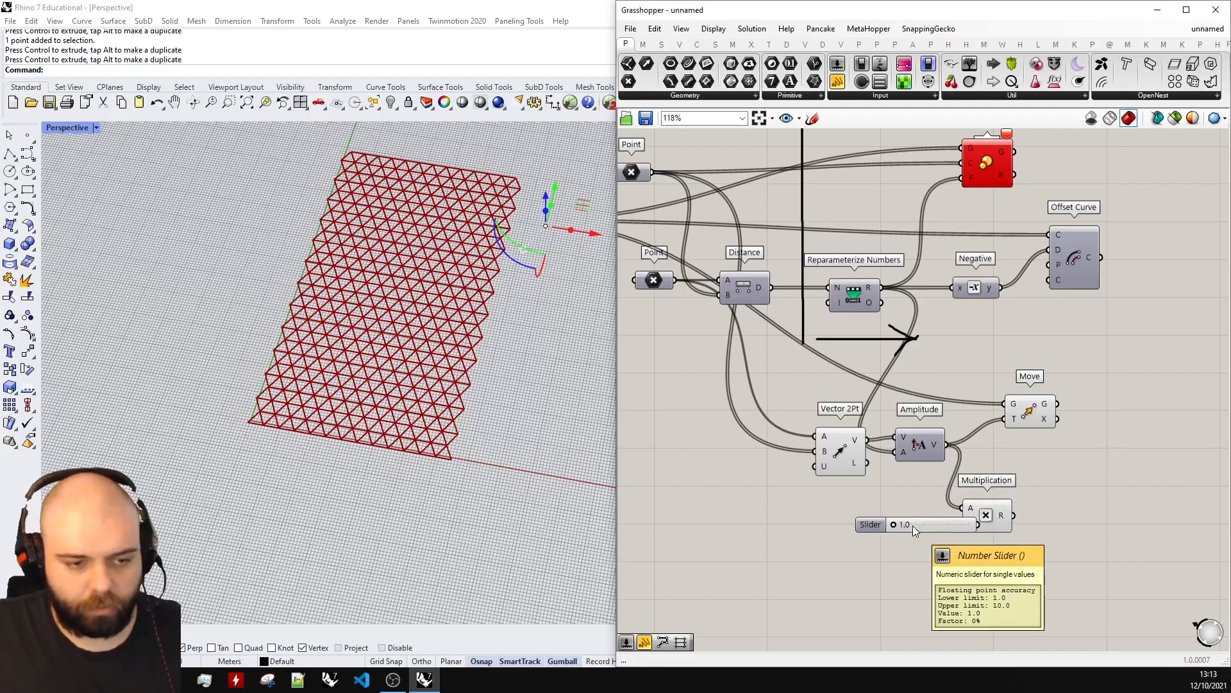
Step: Wire the slider into Multiplication's B input, connect the Multiplication result to Move's T input, and set the slider to 10.0
left_click_drag(1014, 516, 1006, 420)
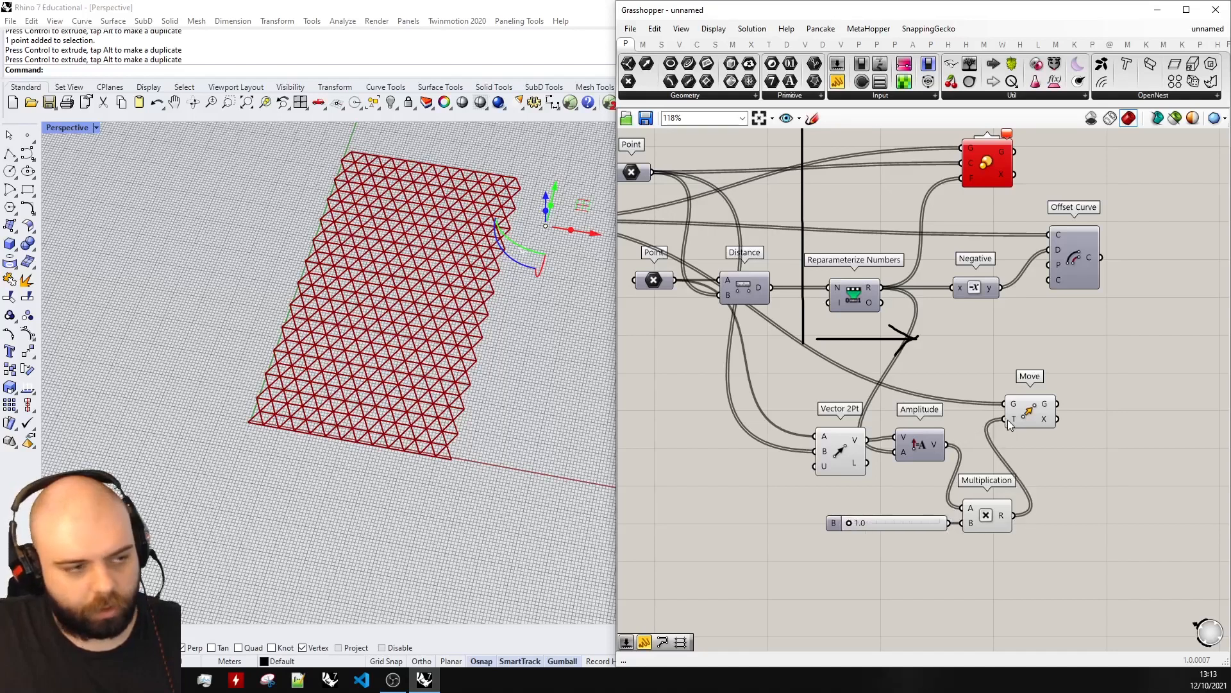
left_click_drag(850, 523, 957, 541)
Step: Reposition the Vector 2Pt component farther from Amplitude, leaving a clear gap between the two components
left_click_drag(848, 451, 771, 451)
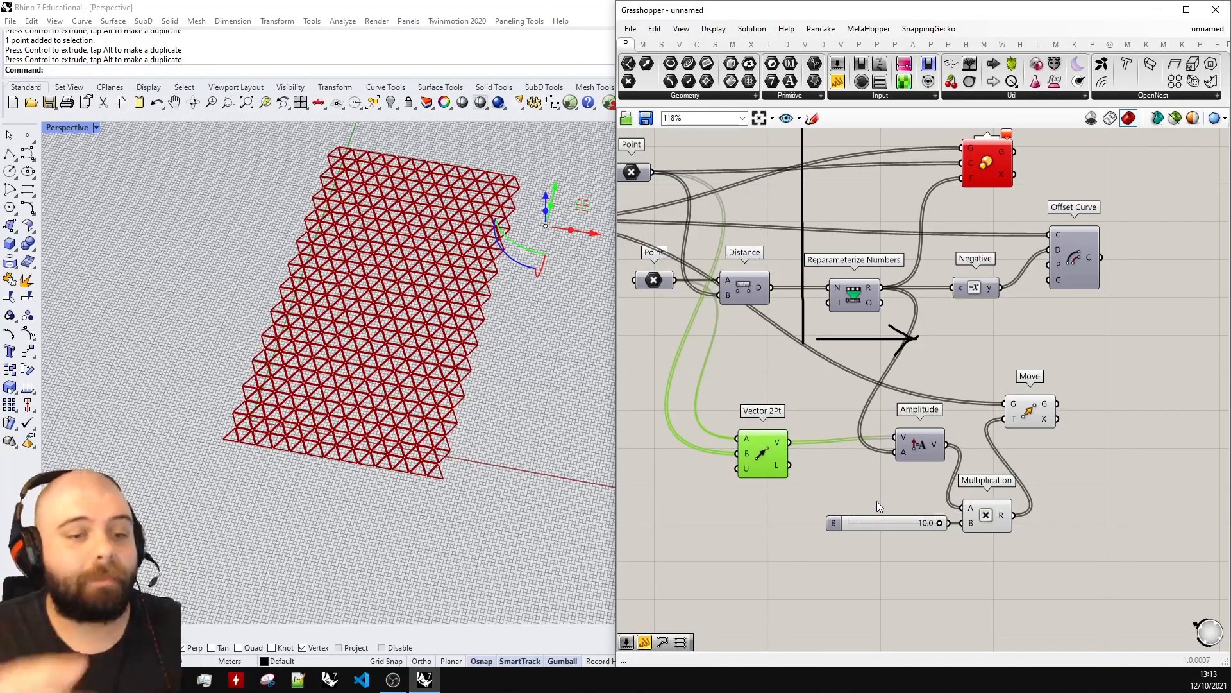
left_click_drag(753, 458, 781, 454)
left_click(842, 474)
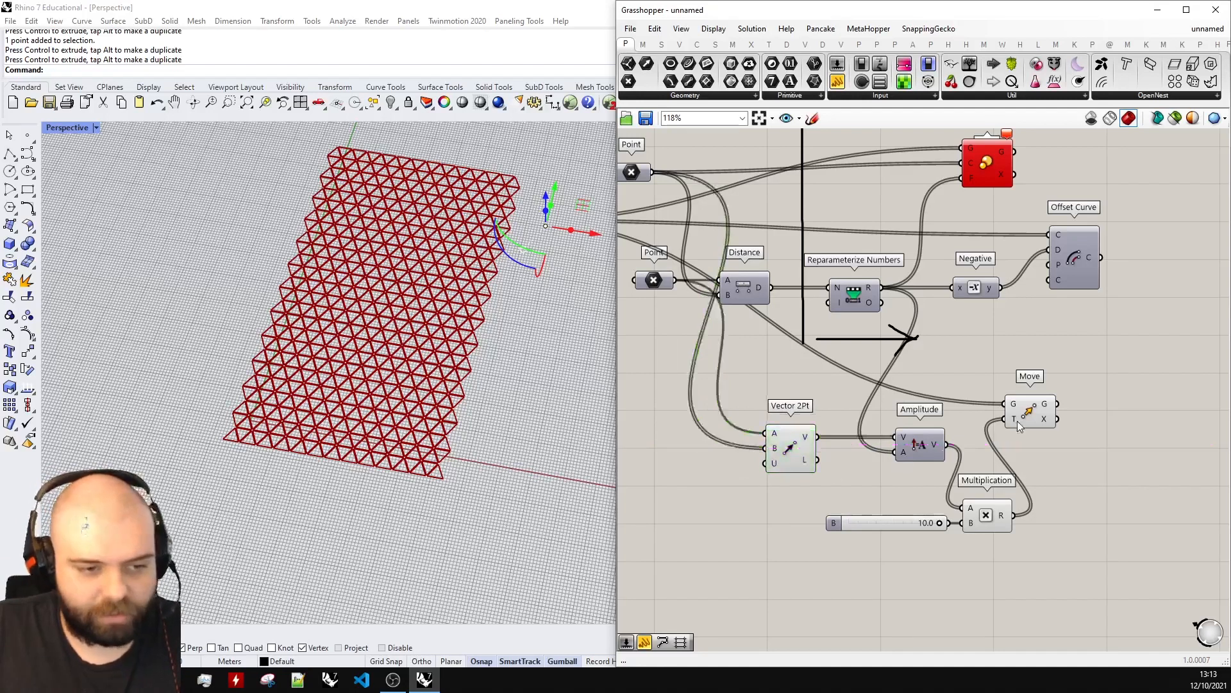
Step: Apply Reverse to Amplitude's A input and set the Multiplication's B slider to 9.4
scroll(931, 421, "up", 2)
right_click(901, 469)
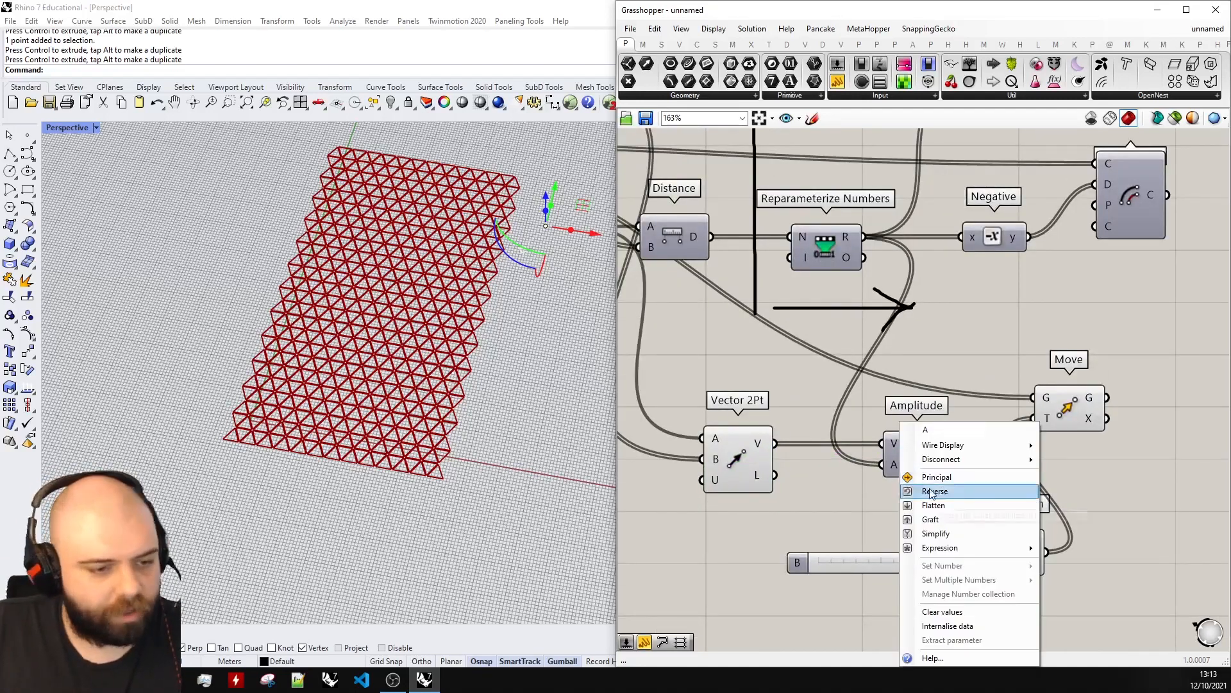
left_click(917, 489)
left_click_drag(944, 562, 1045, 564)
right_click_drag(349, 416, 336, 371)
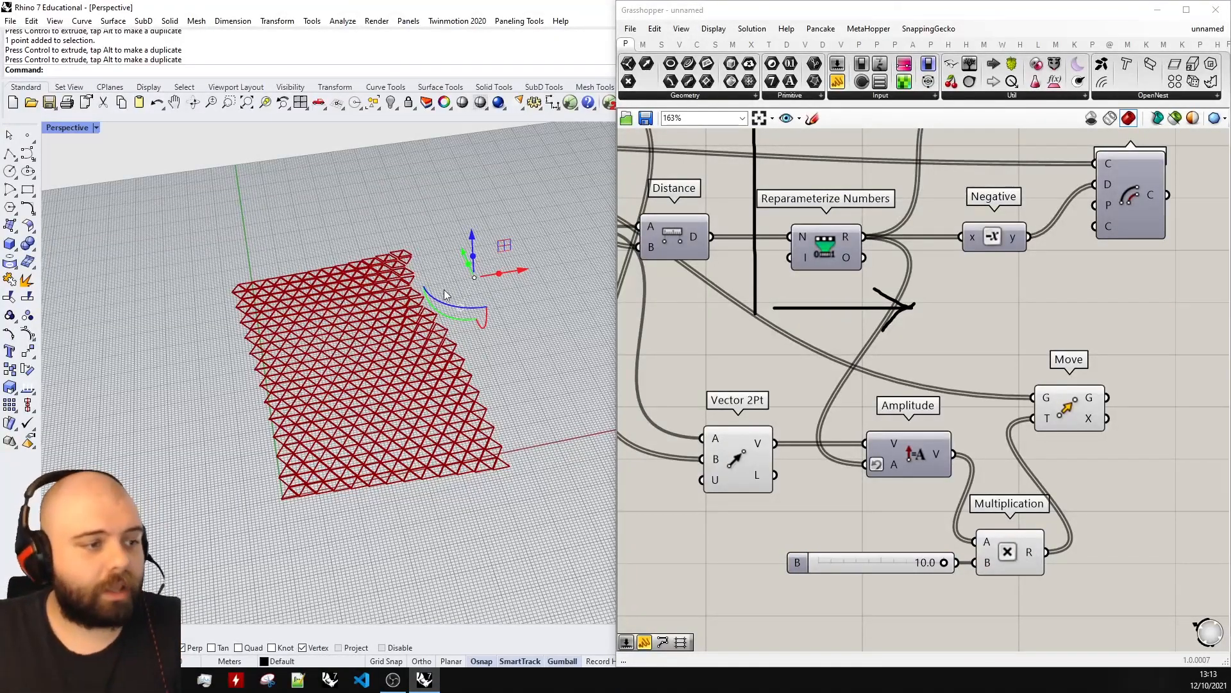
mouse_move(944, 564)
left_mouse_down()
mouse_move(852, 564)
mouse_move(926, 571)
left_mouse_up()
Step: Move the attractor point with the gumball to the opposite long side of the triangular grid in the Rhino viewport
right_click_drag(405, 221, 564, 252)
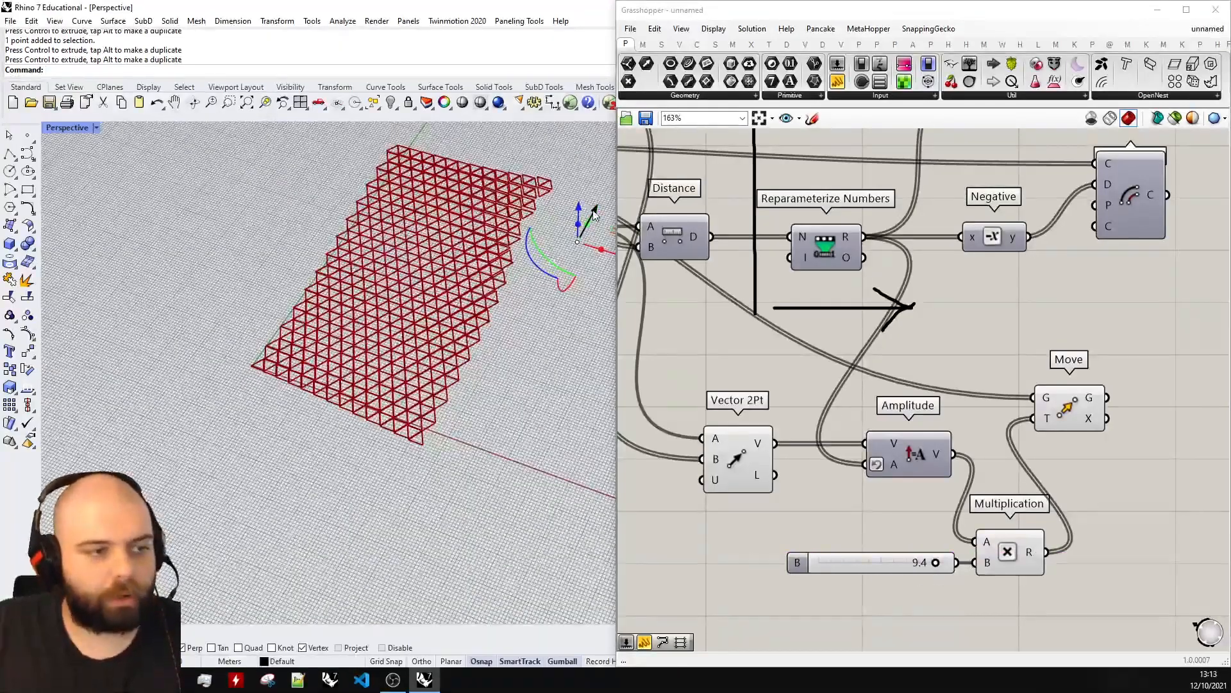
right_click_drag(594, 214, 544, 377)
left_click_drag(549, 399, 321, 316)
left_click_drag(296, 266, 361, 184)
left_click_drag(388, 229, 364, 221)
left_click(389, 229)
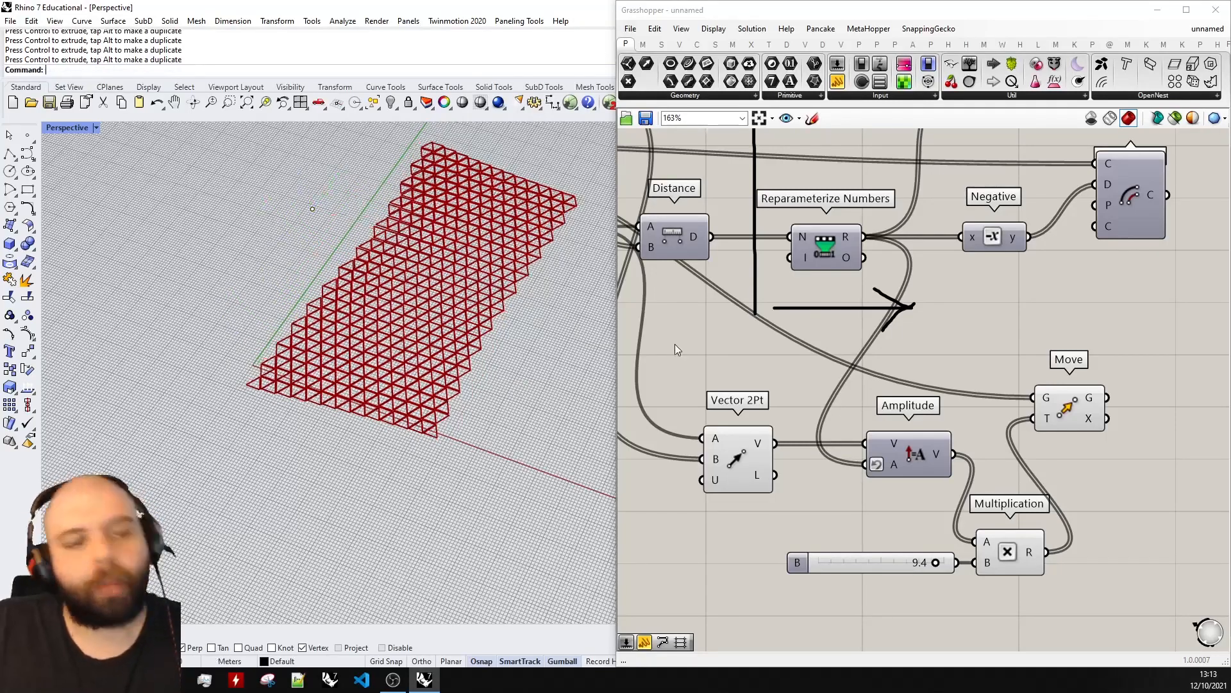
Step: Space the Scale, Negative and Offset Curve components farther away from Reparameterize Numbers on the canvas
scroll(705, 527, "down", 3)
left_click_drag(1083, 399, 858, 317)
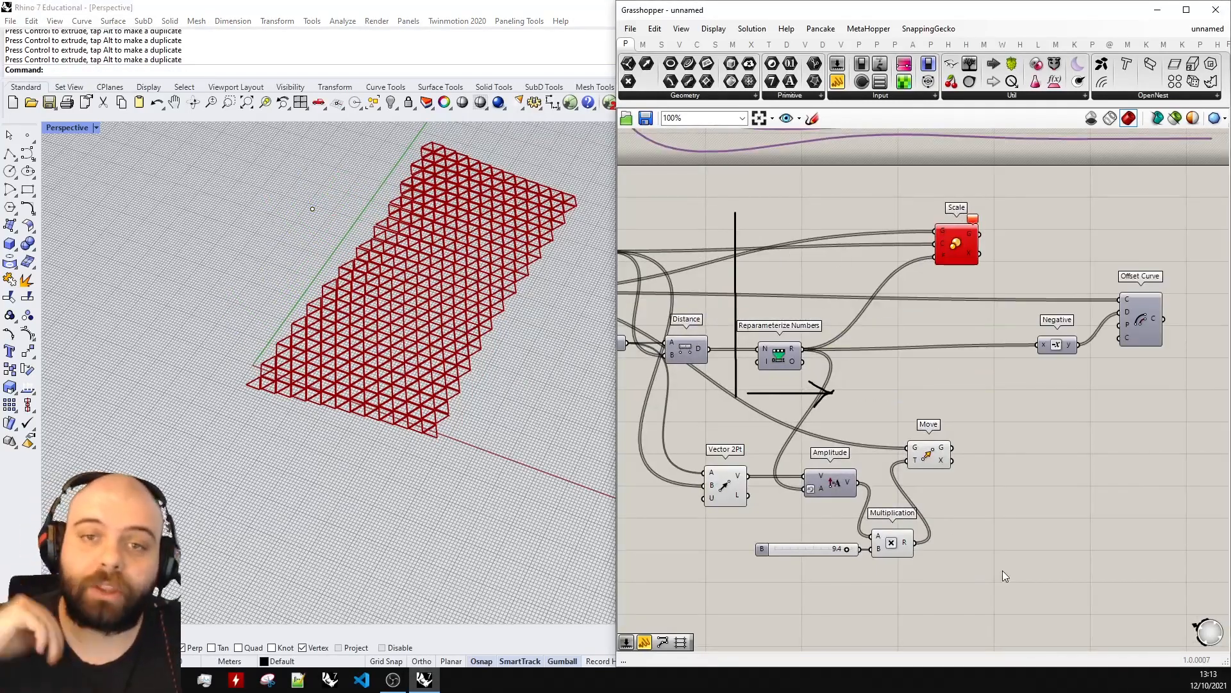
left_click(926, 463)
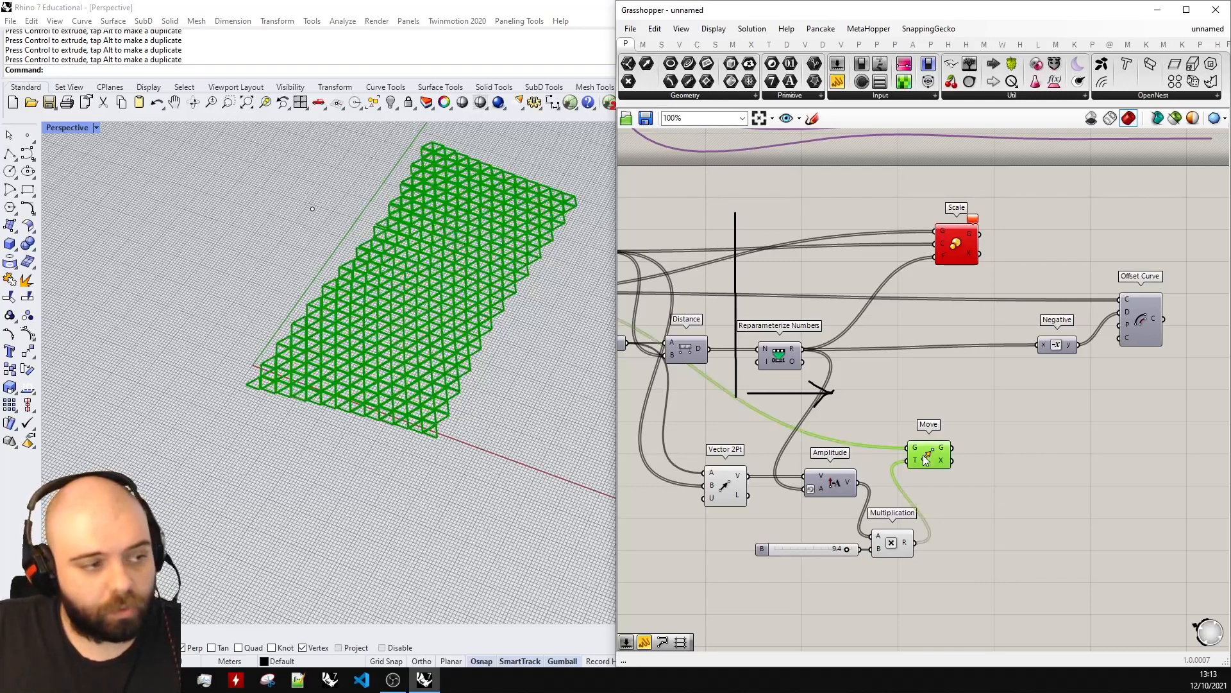
left_click(959, 425)
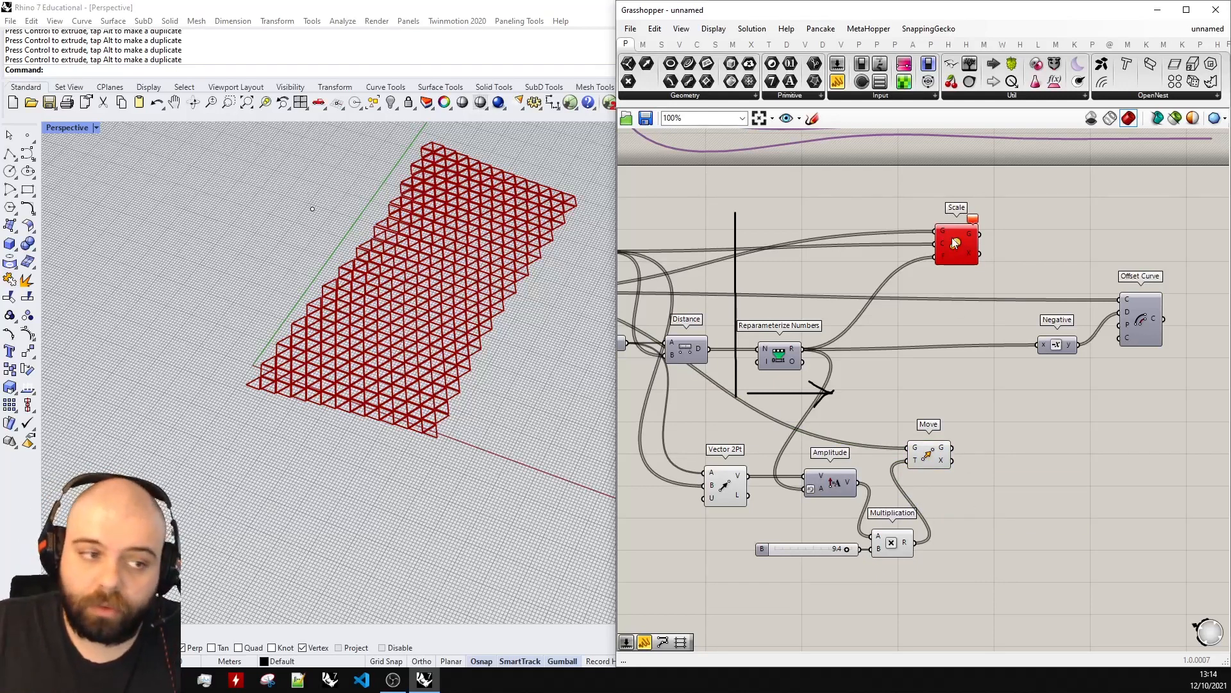
left_click_drag(956, 243, 985, 243)
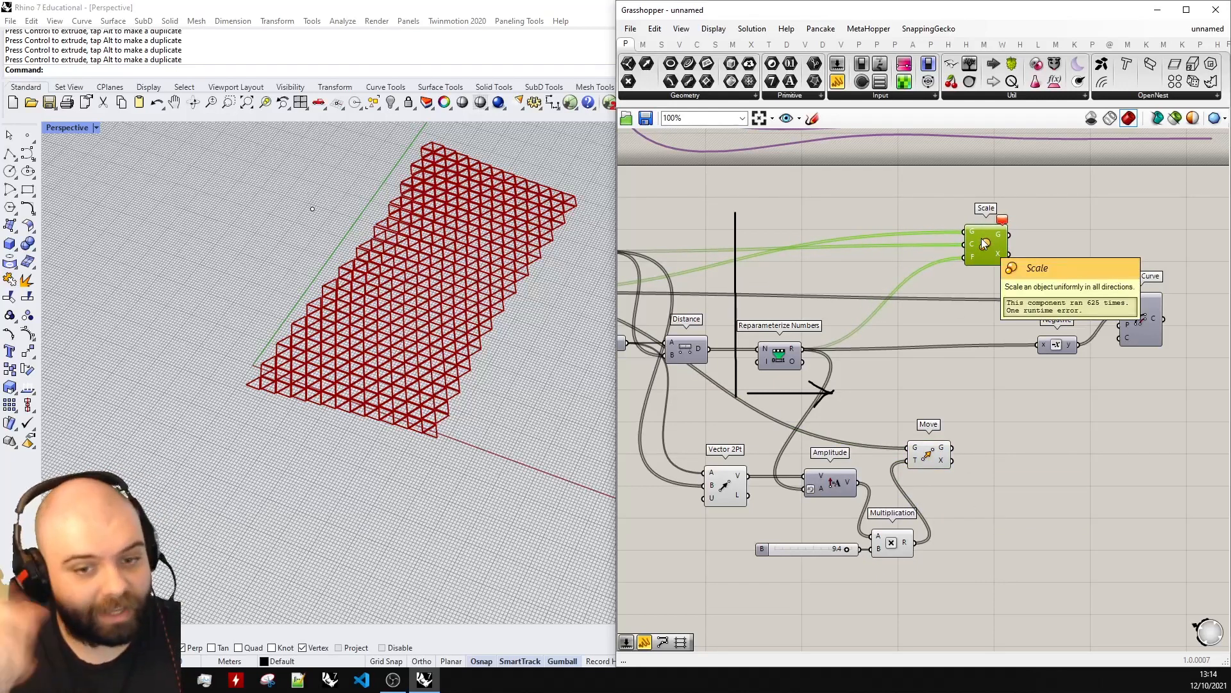